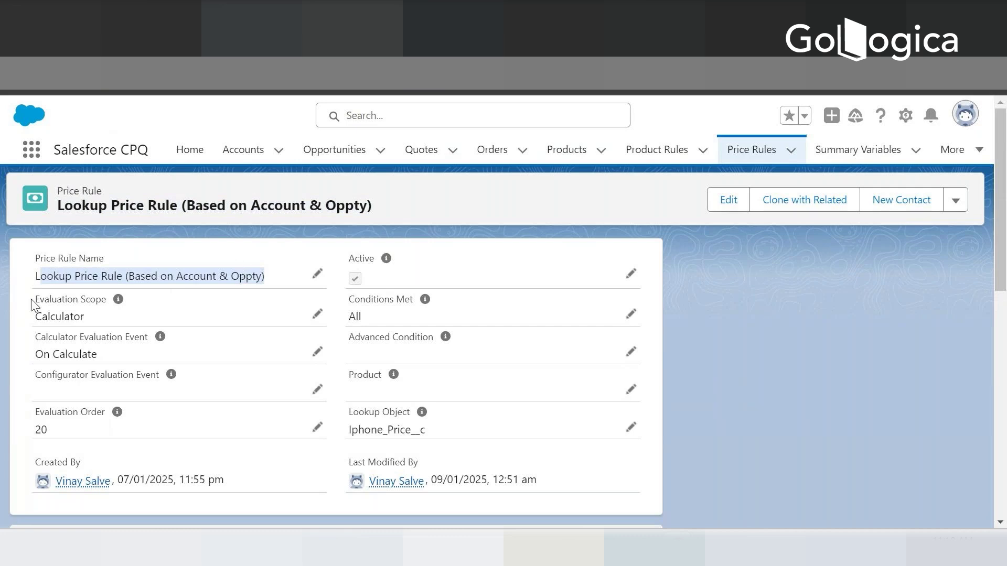
Review the lookup price rule's evaluation scope, evaluation order and lookup object
drag(36, 317, 98, 321)
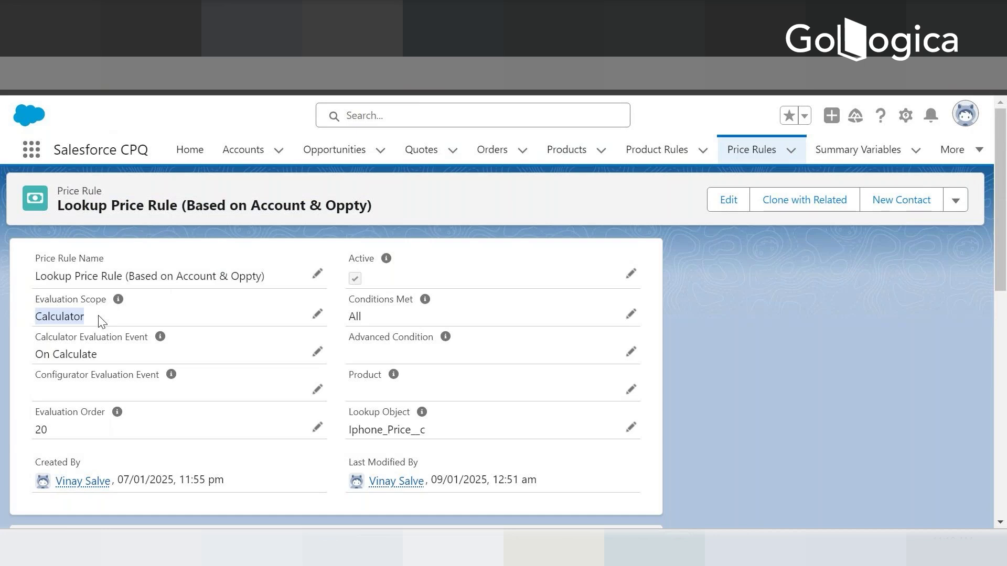
drag(34, 431, 50, 432)
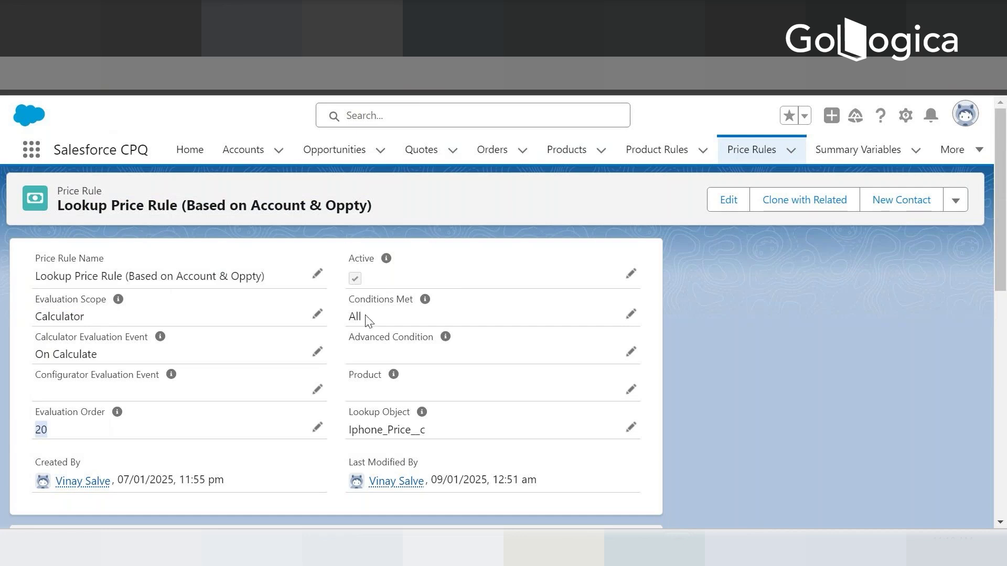
drag(349, 430, 435, 442)
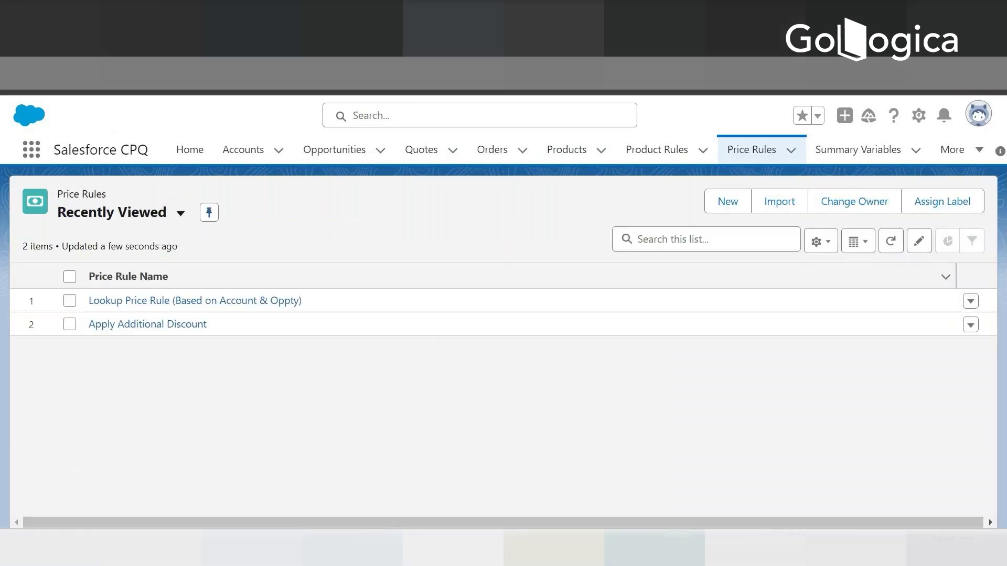
Open the Object Manager in Salesforce Setup
click(918, 114)
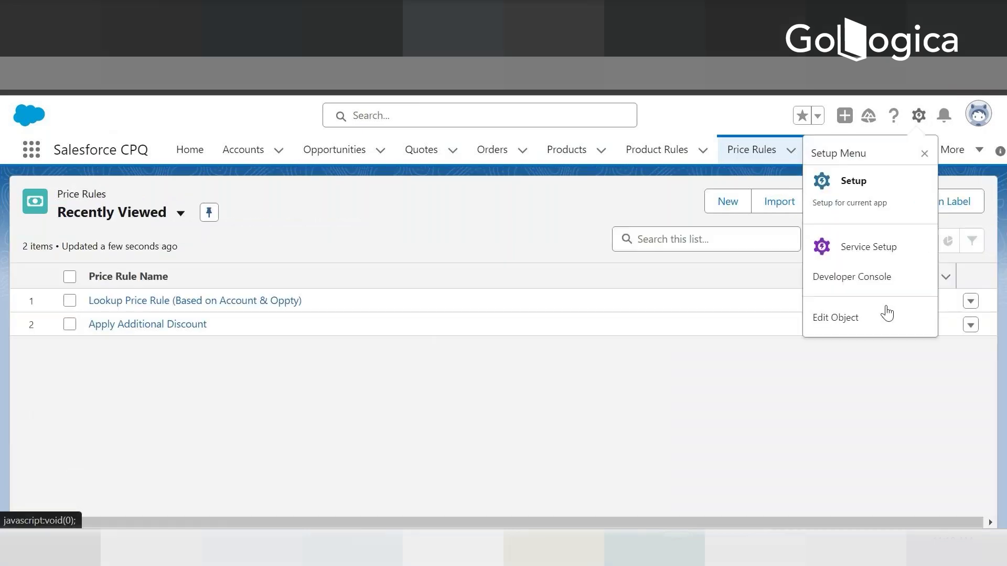
click(866, 188)
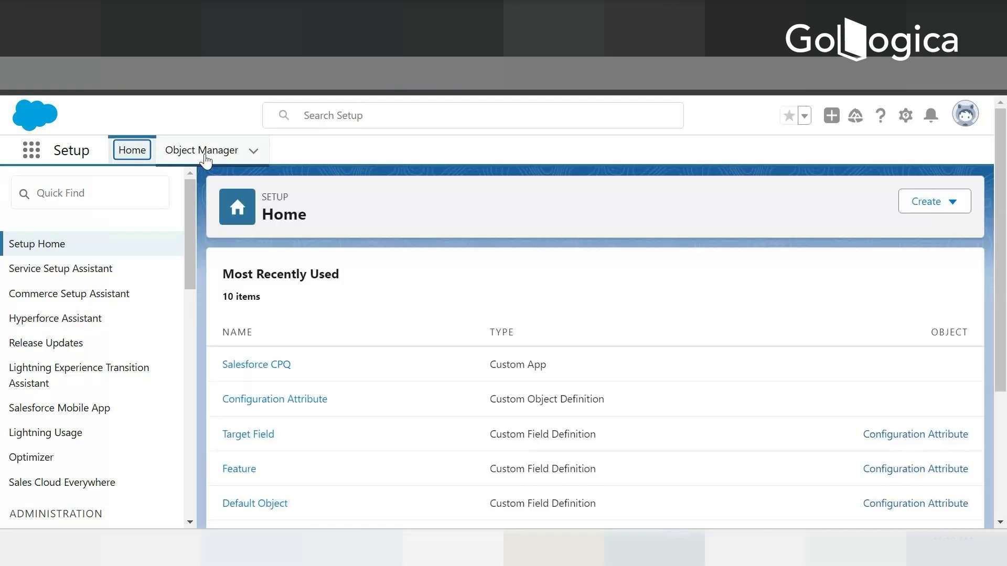
click(203, 153)
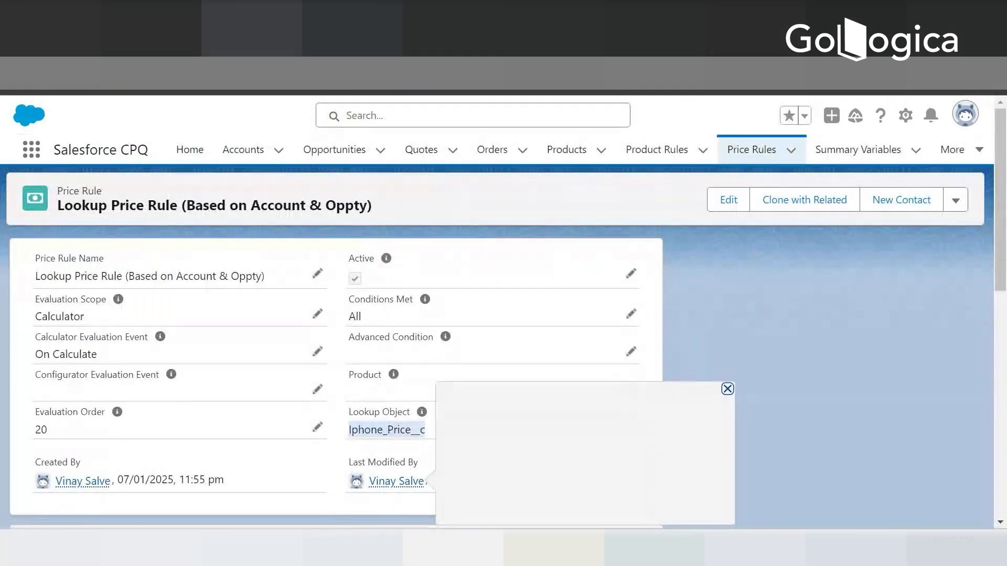
Copy the lookup object name Iphone_Price__c from the price rule and search the Object Manager for it
right_click(380, 427)
click(461, 254)
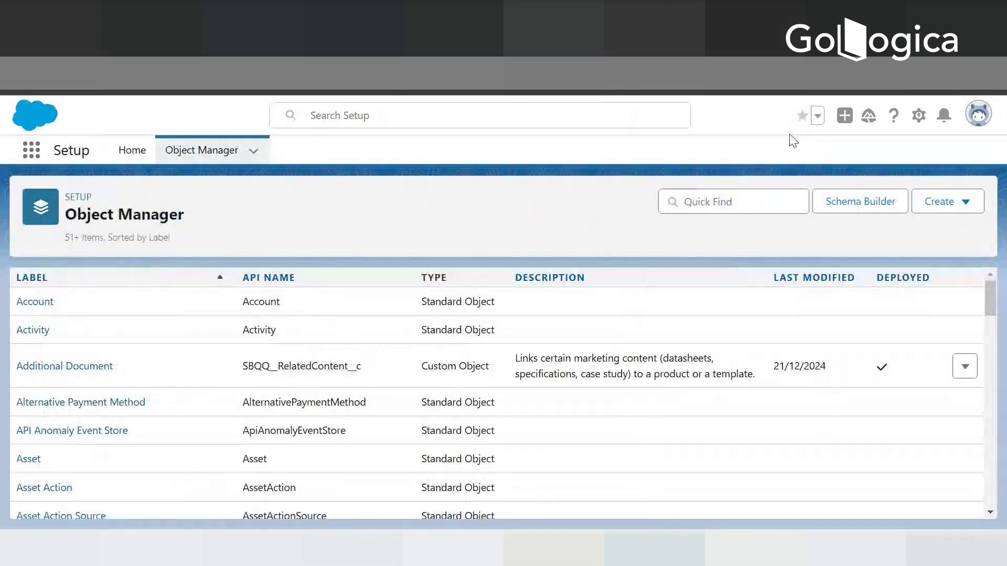
click(703, 198)
key(ctrl+v)
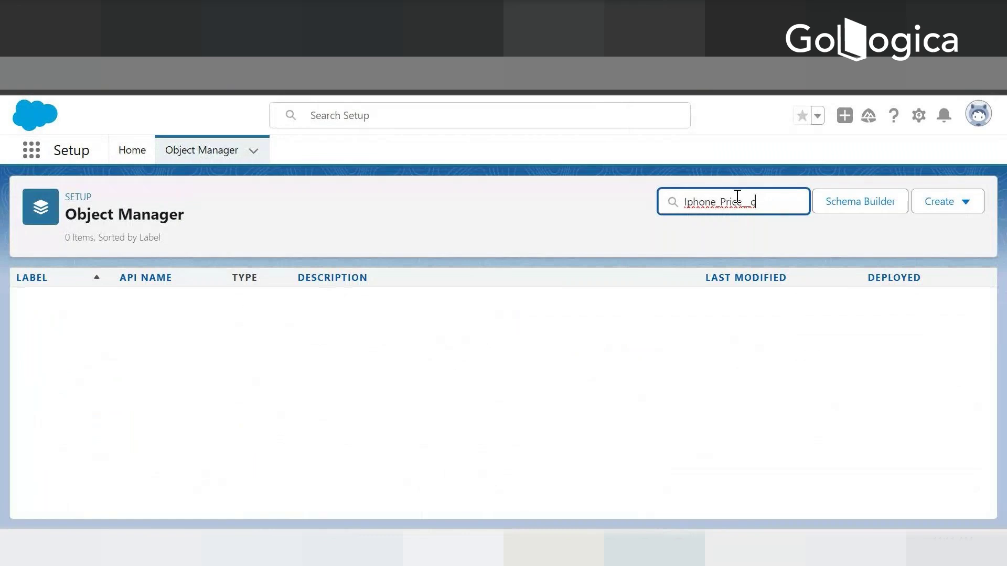
Shorten the object search to "Iphone" and open the Iphone Price custom object
key(BackSpace)
key(BackSpace)
key(BackSpace)
key(BackSpace)
key(BackSpace)
key(BackSpace)
key(BackSpace)
key(BackSpace)
key(BackSpace)
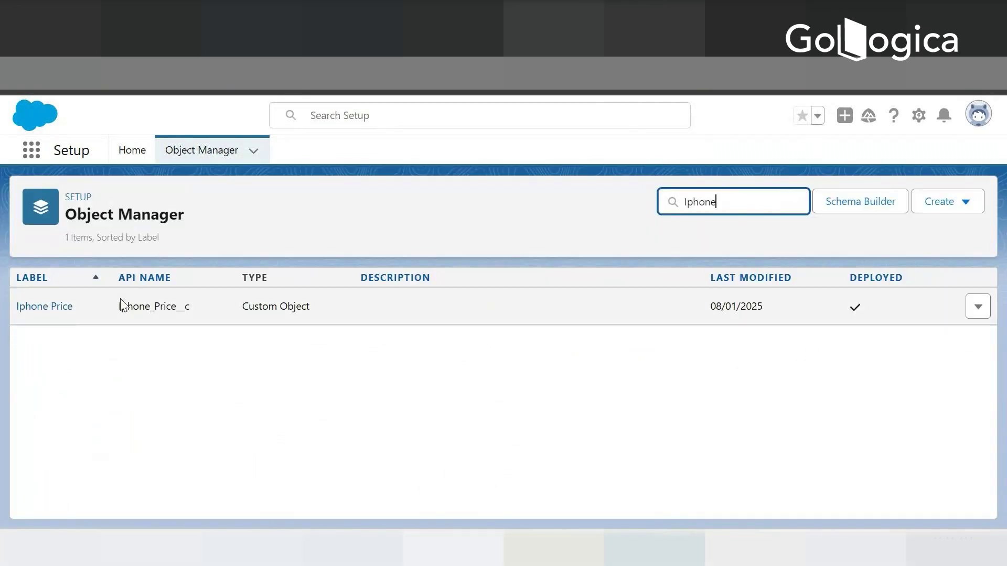
click(42, 308)
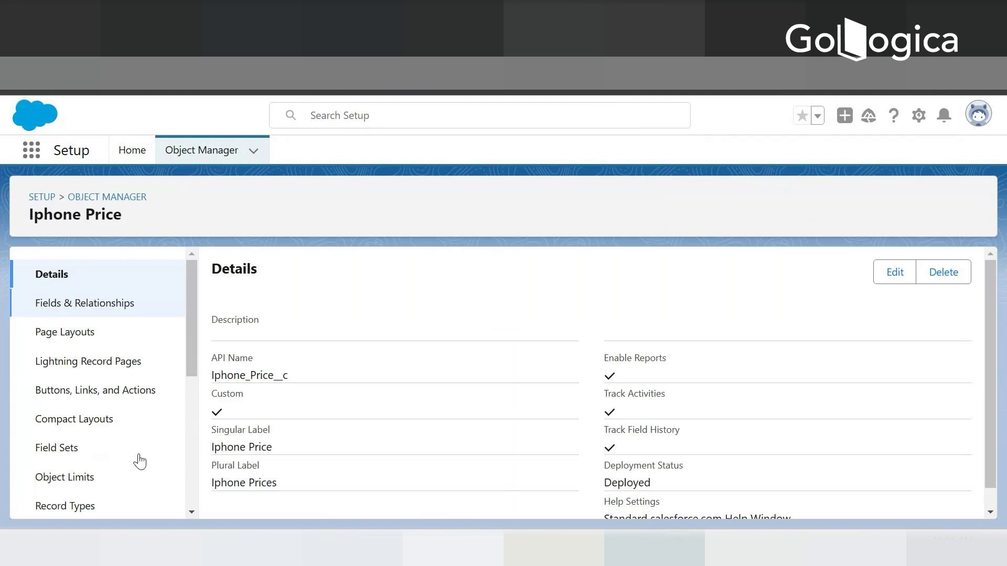
Examine the Iphone Price object's fields and relationships, including the Industry, Price and Type fields
click(93, 309)
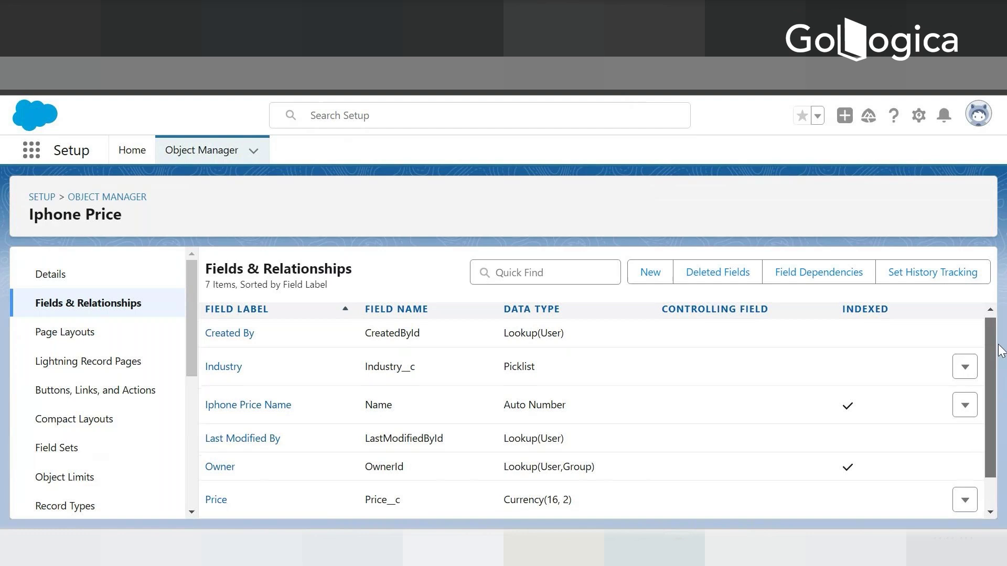
scroll(1001, 401, down, 1)
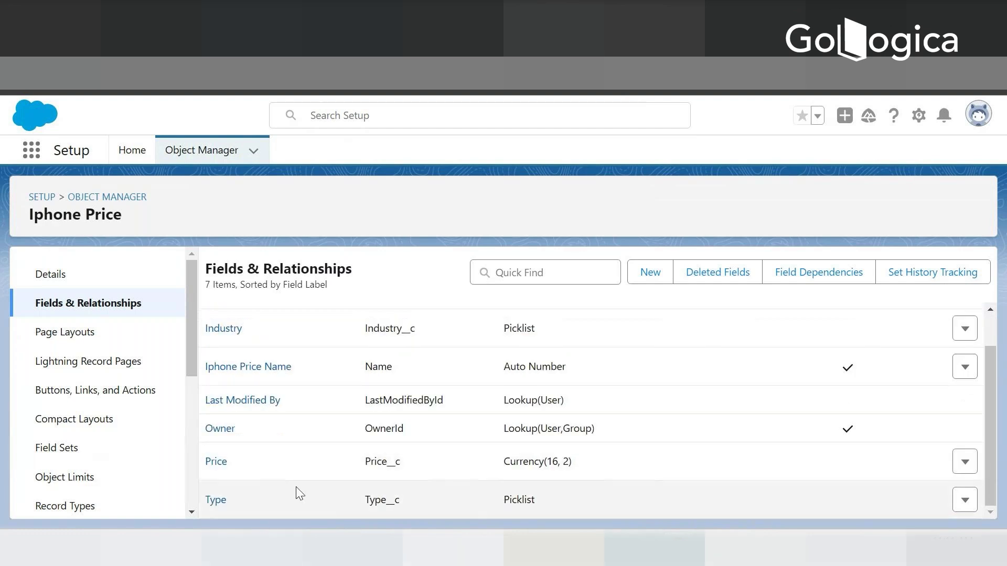
scroll(297, 492, up, 1)
scroll(273, 444, down, 1)
scroll(303, 408, up, 1)
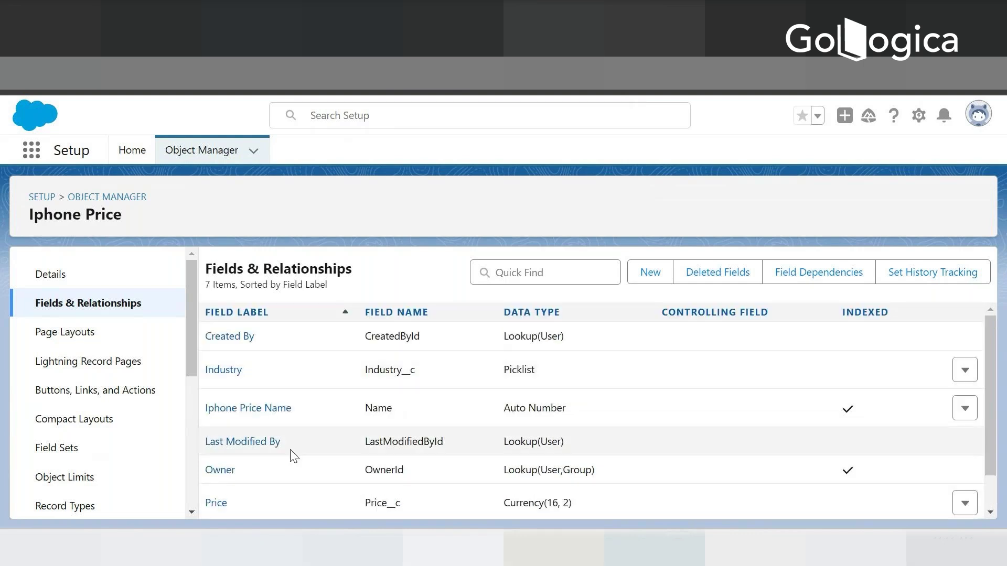
scroll(290, 449, down, 1)
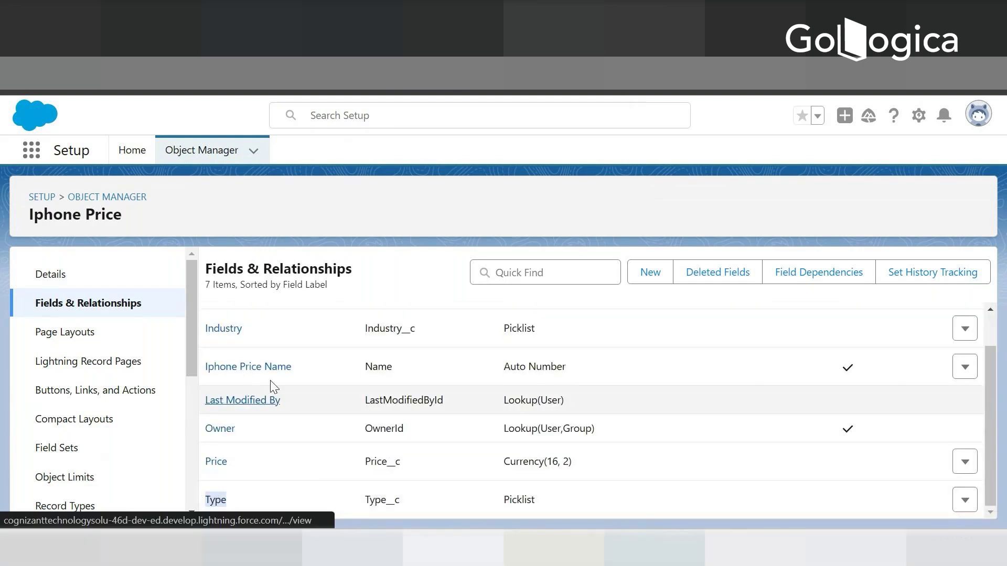
drag(556, 328, 203, 328)
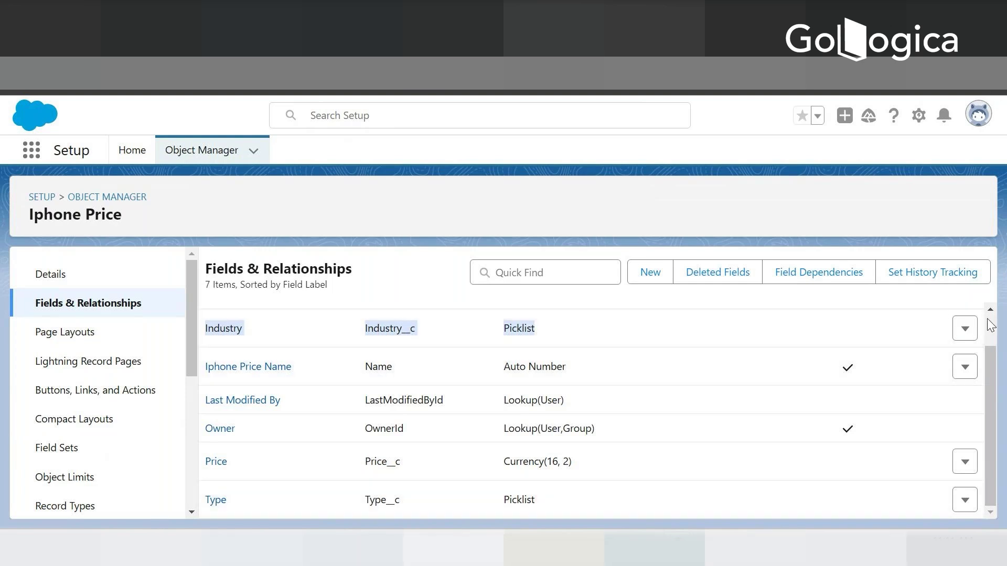
scroll(989, 322, up, 1)
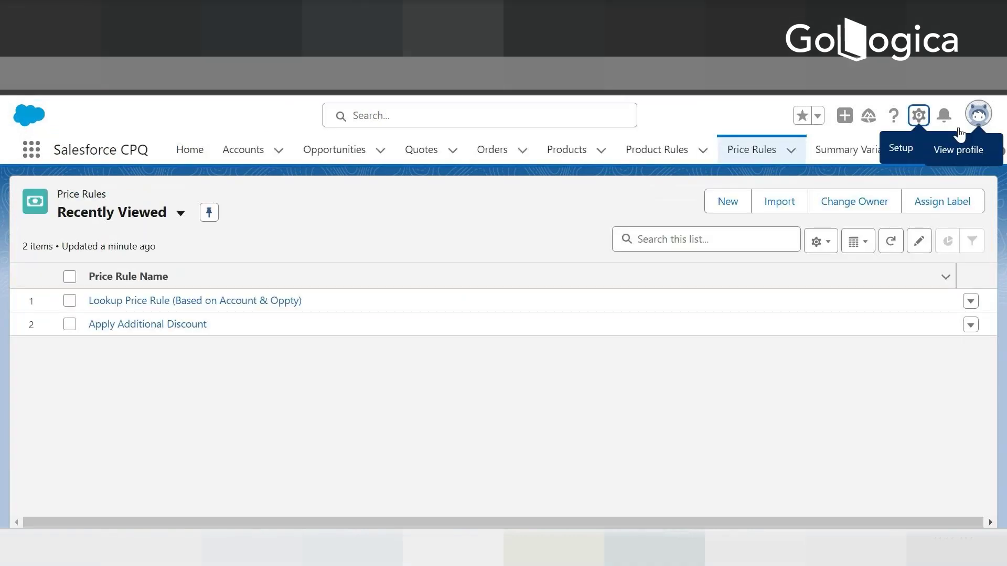
Open the Iphone Prices records in Salesforce CPQ and display the All list view
click(954, 149)
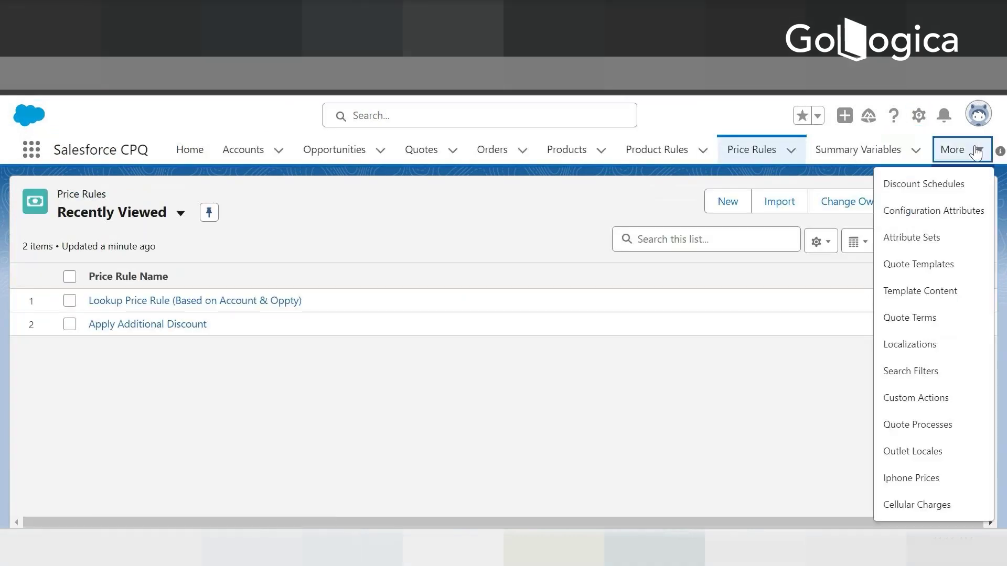
click(912, 478)
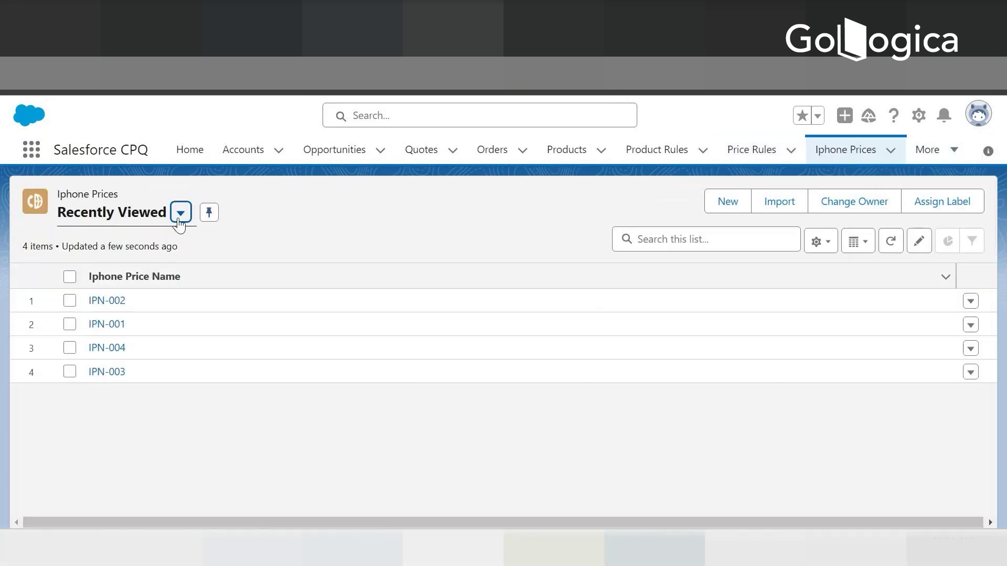
click(180, 213)
click(99, 269)
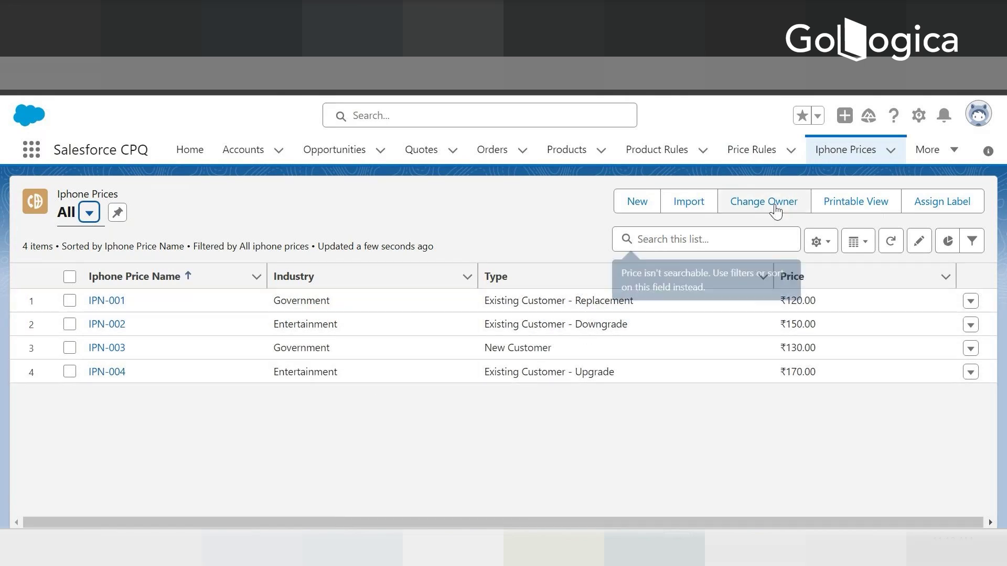
Create and save an Iphone Price record with industry Entertainment, price 200 and type New Customer
click(637, 203)
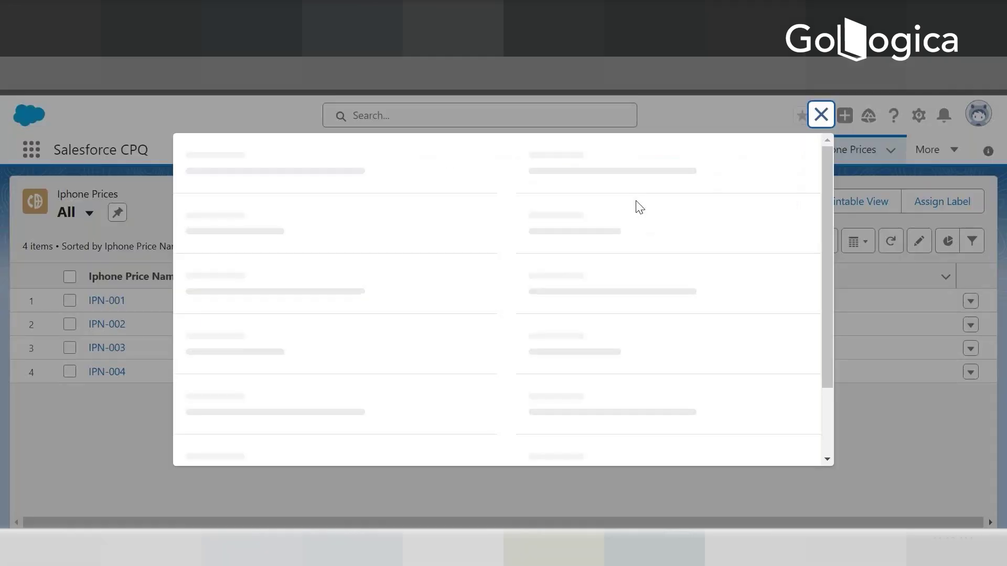
click(304, 328)
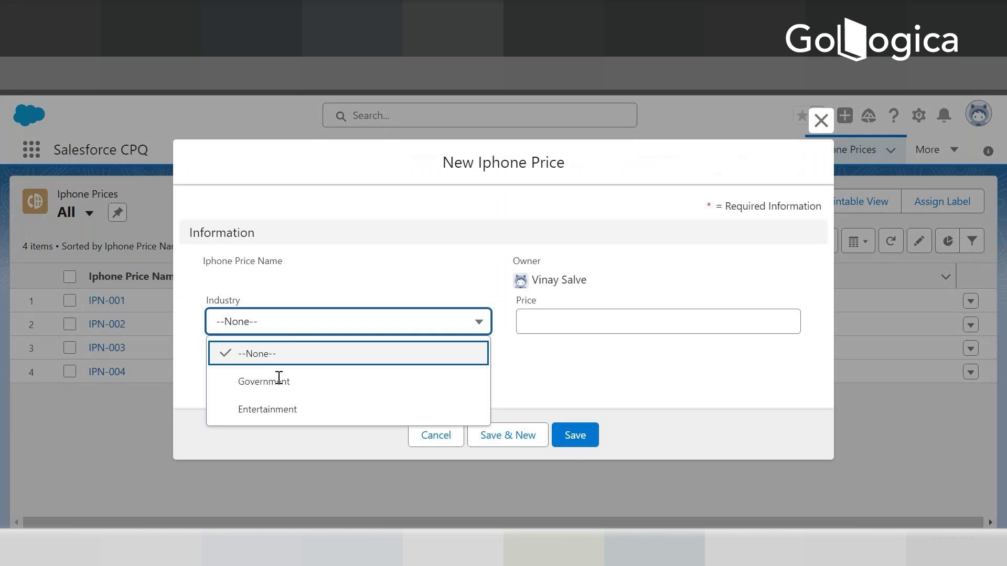
click(269, 406)
click(525, 323)
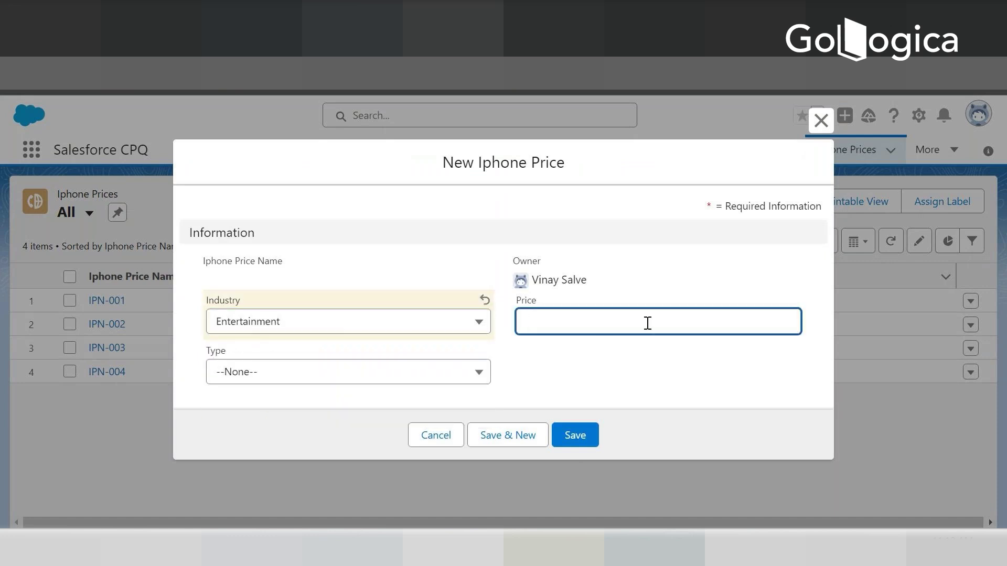
text(200)
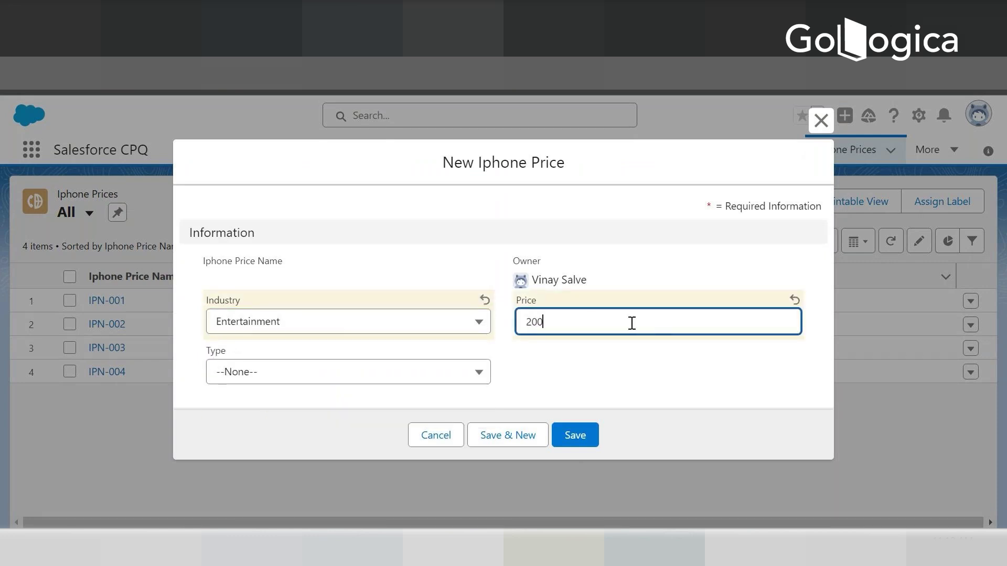
click(292, 377)
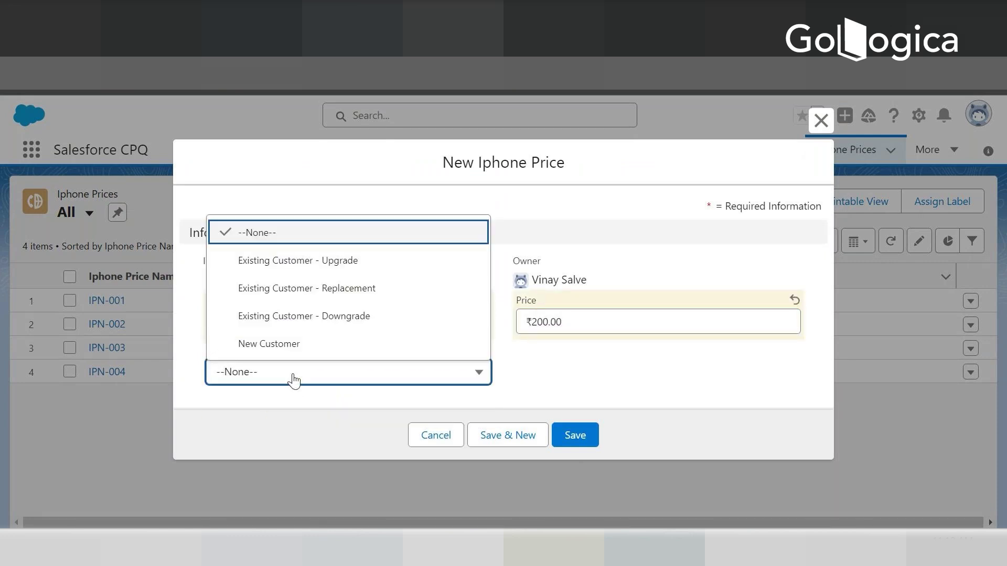
click(282, 344)
click(577, 436)
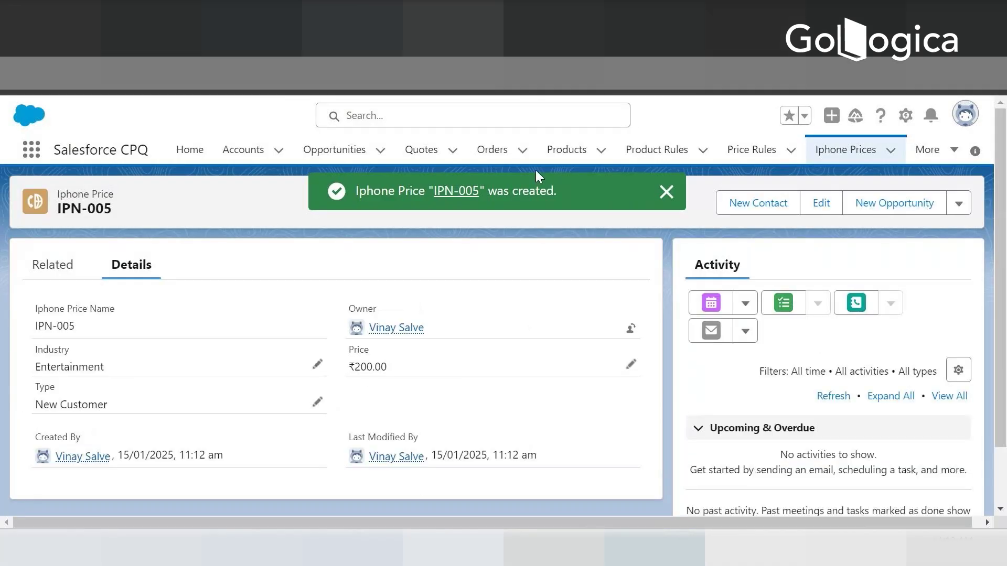
Return to the Iphone Prices list and show all records to review their industry, type and price
click(844, 150)
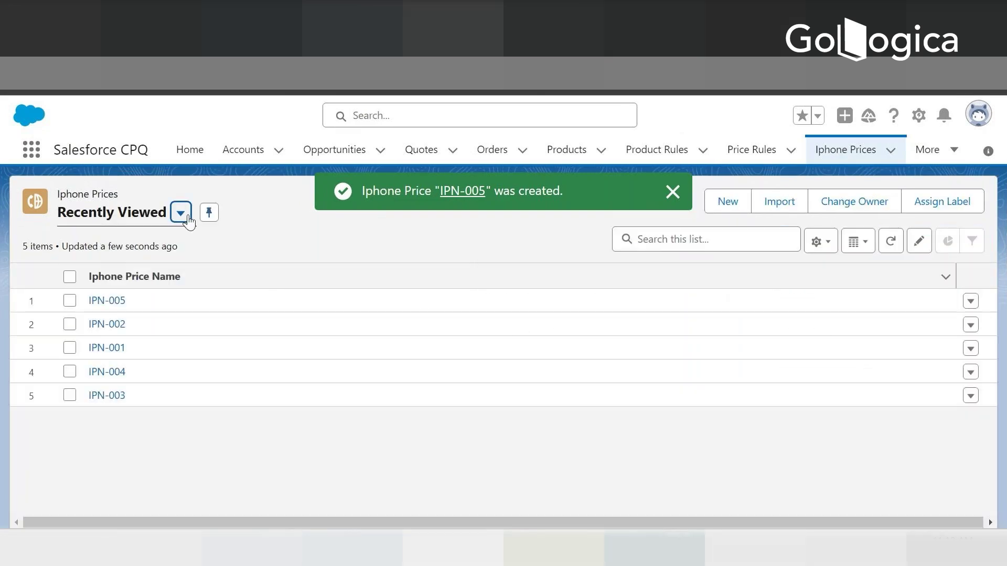
click(181, 215)
click(110, 276)
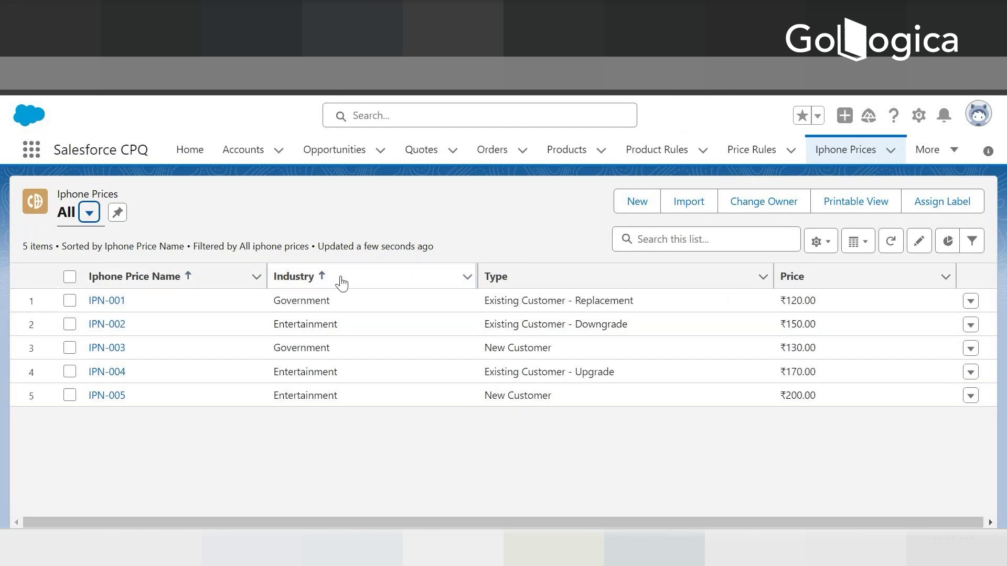
click(540, 277)
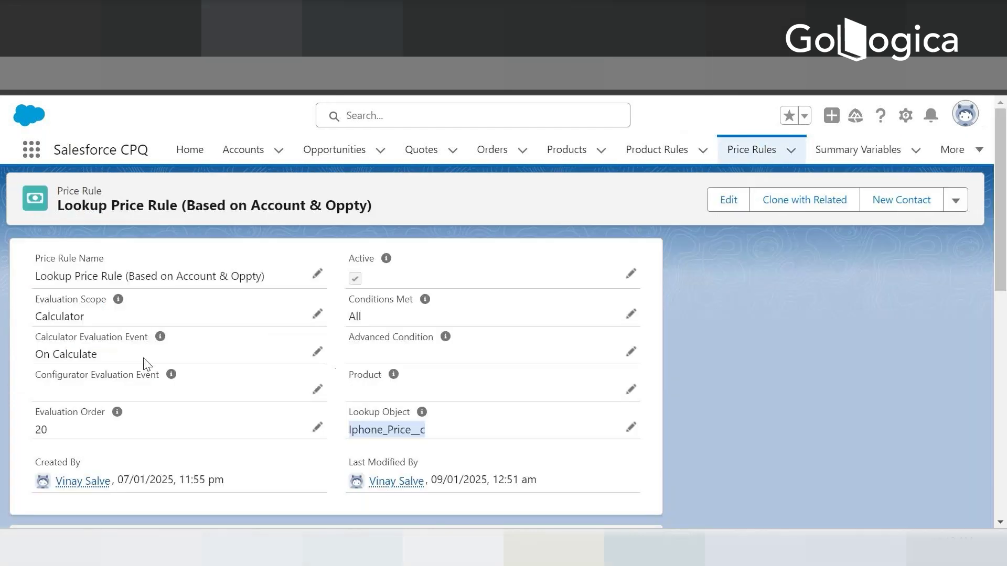
Open the lookup price rule's Product Code price condition in a new browser tab
scroll(265, 388, down, 2)
scroll(265, 388, down, 3)
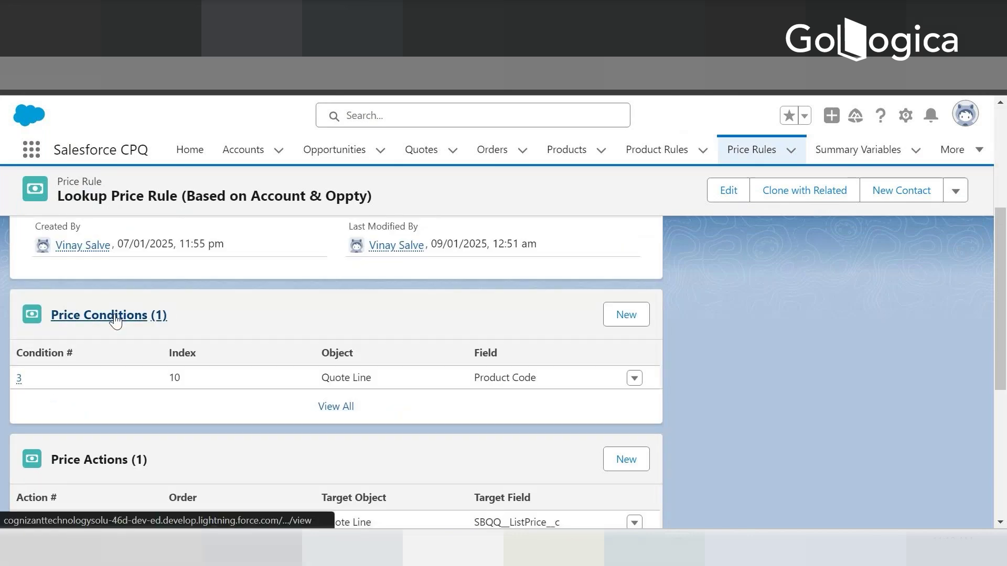
right_click(18, 378)
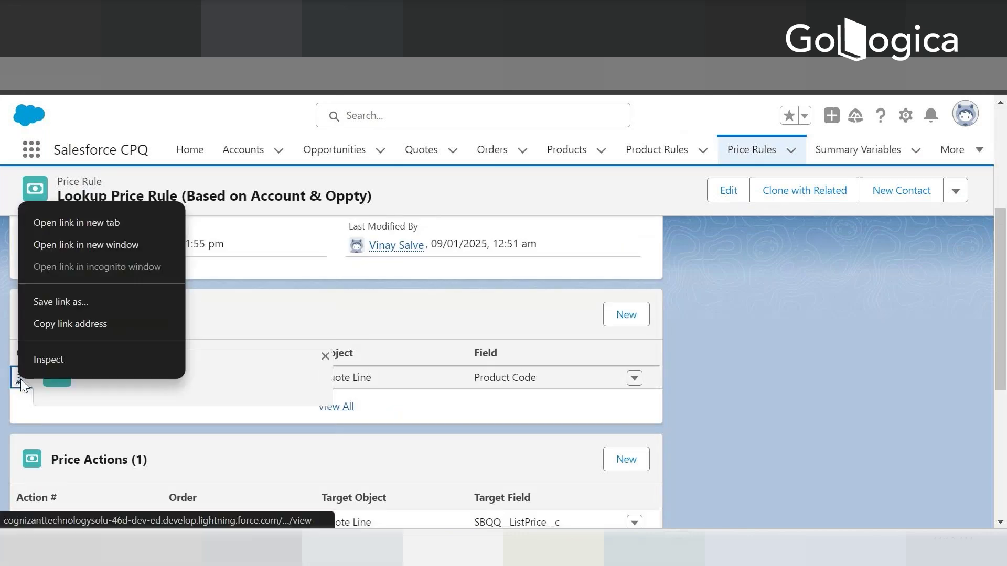
click(88, 224)
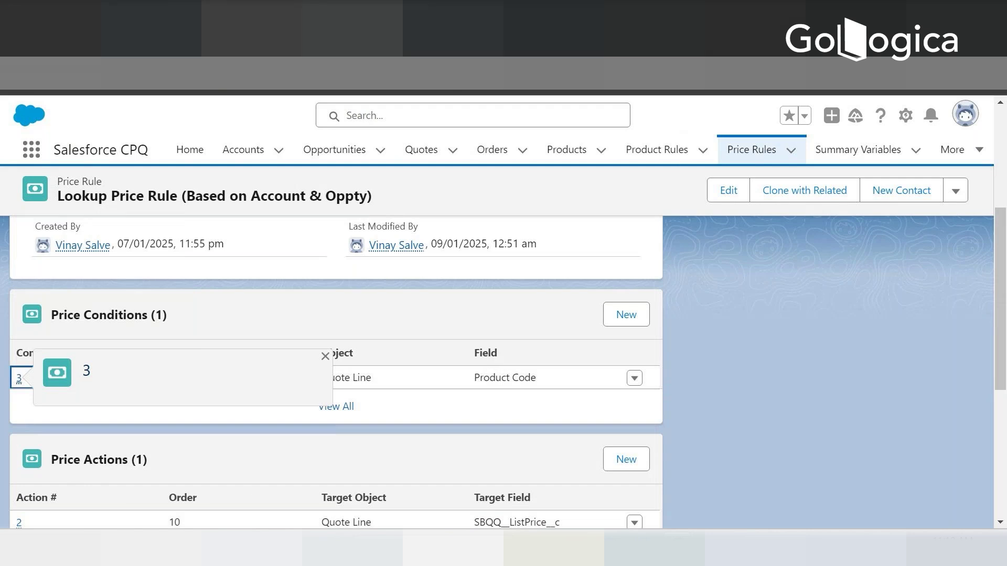
key(ctrl+Tab)
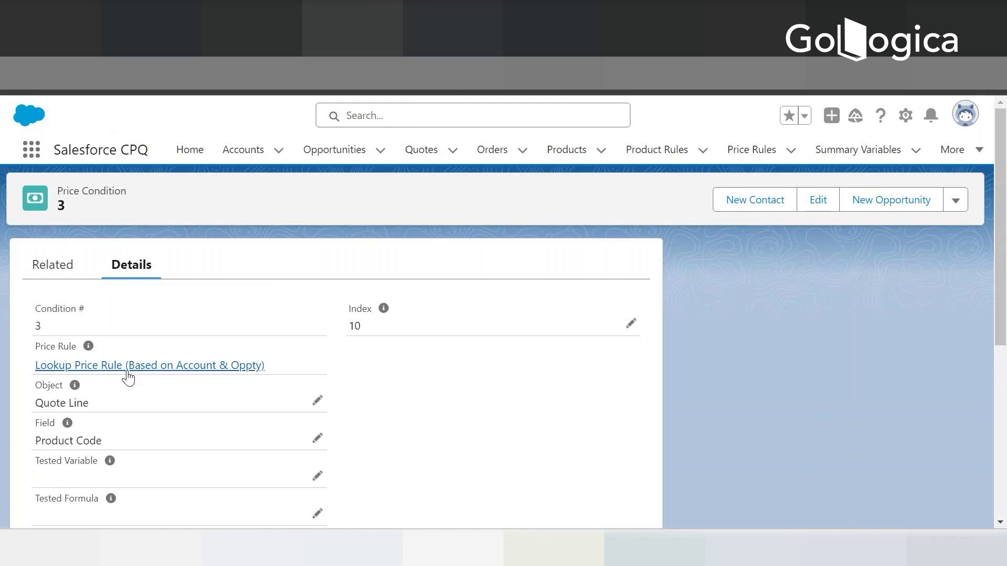
Review the price condition's tested object and field together with its filter operator, type and value
scroll(127, 376, down, 5)
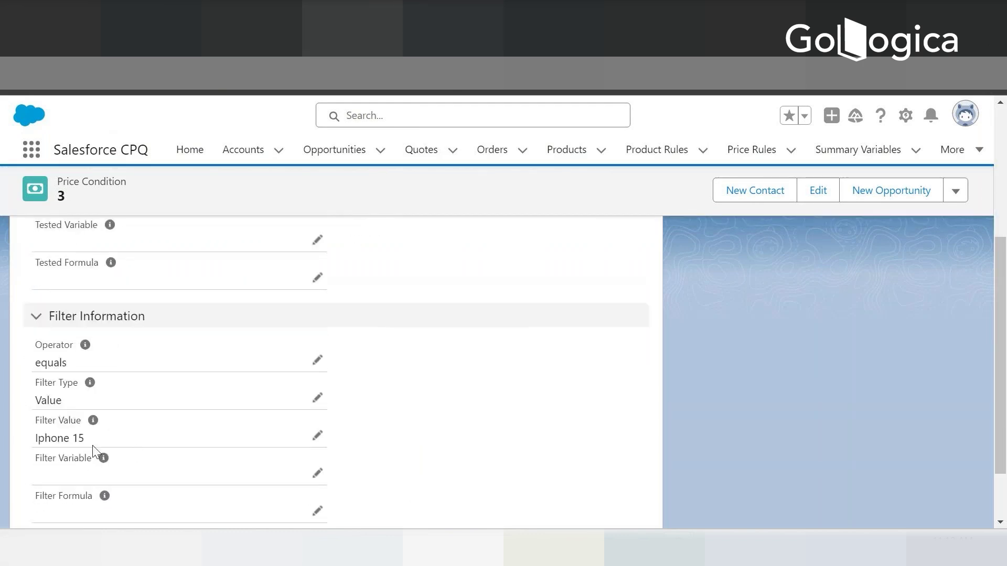
drag(85, 439, 26, 431)
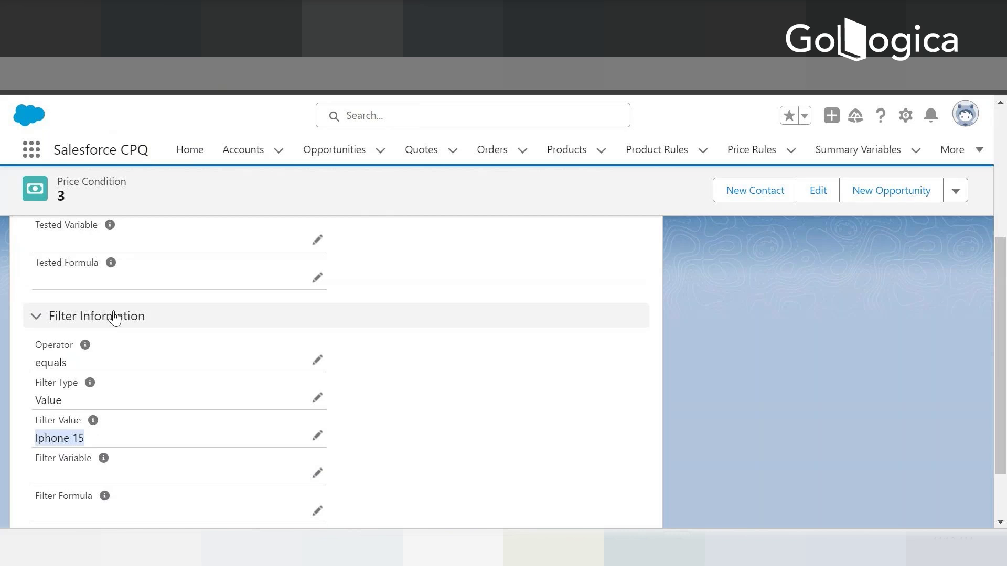
scroll(112, 317, up, 3)
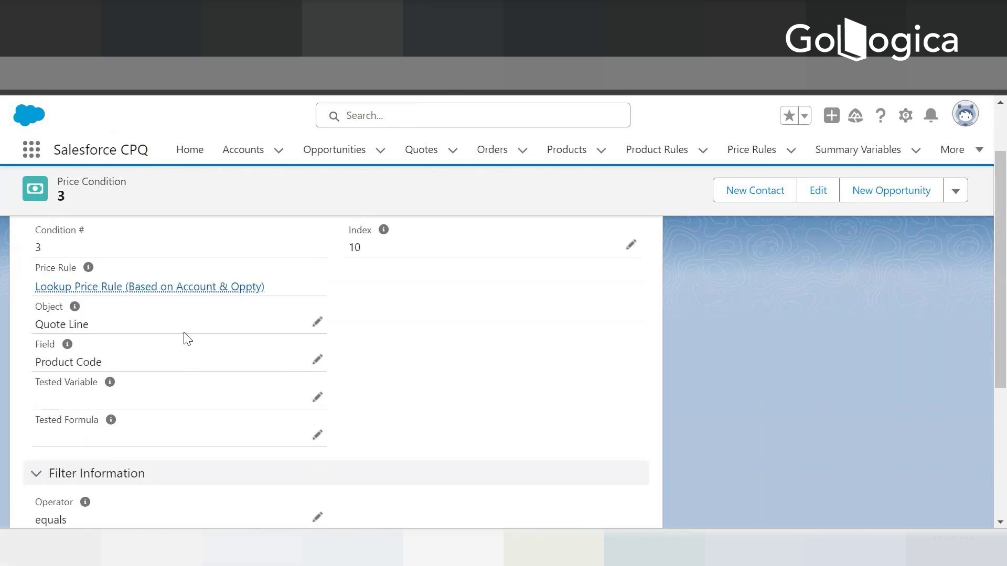
Recheck the price condition by comparing its Object value with its Filter Value
scroll(178, 392, down, 2)
scroll(173, 400, down, 2)
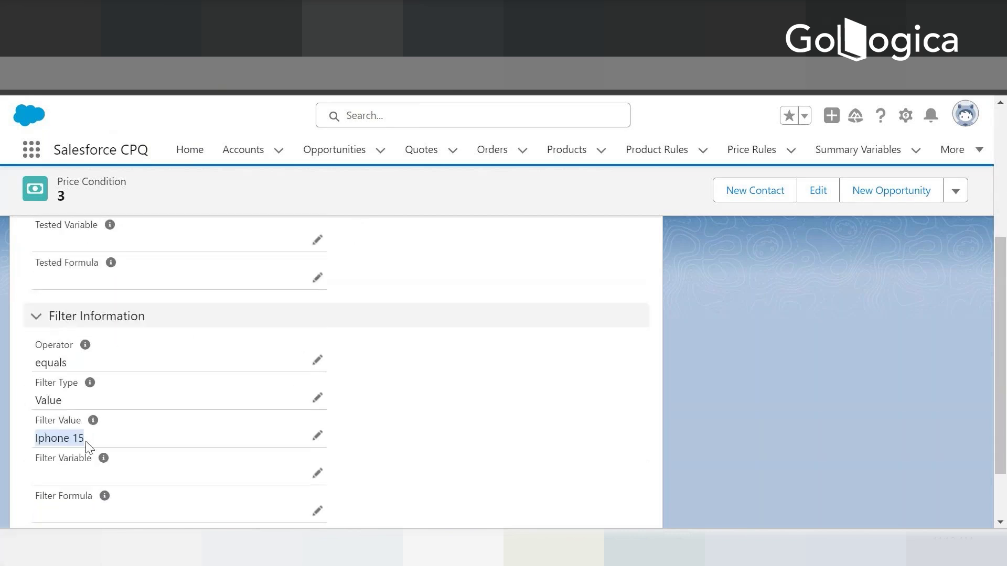
scroll(84, 441, up, 5)
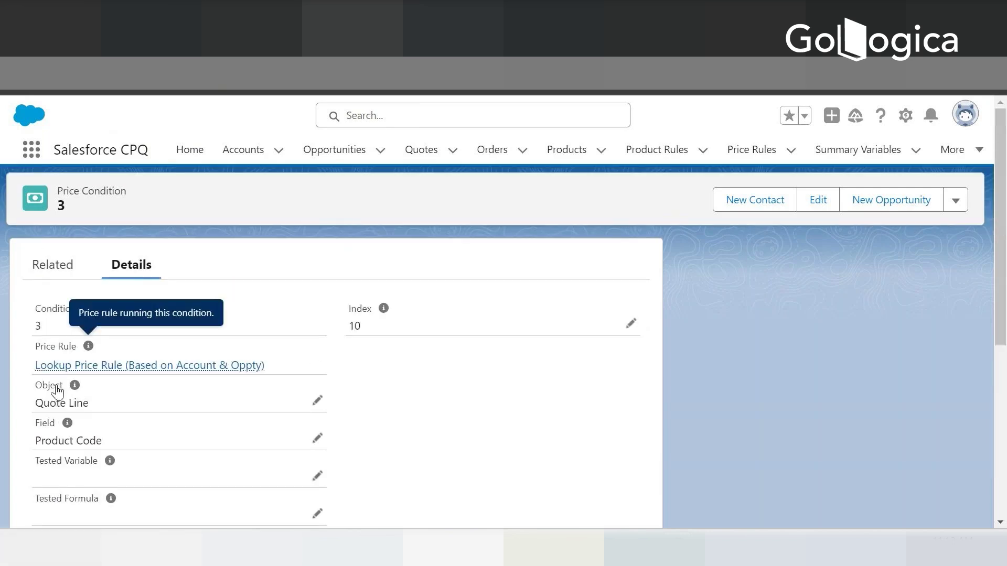
drag(34, 404, 91, 414)
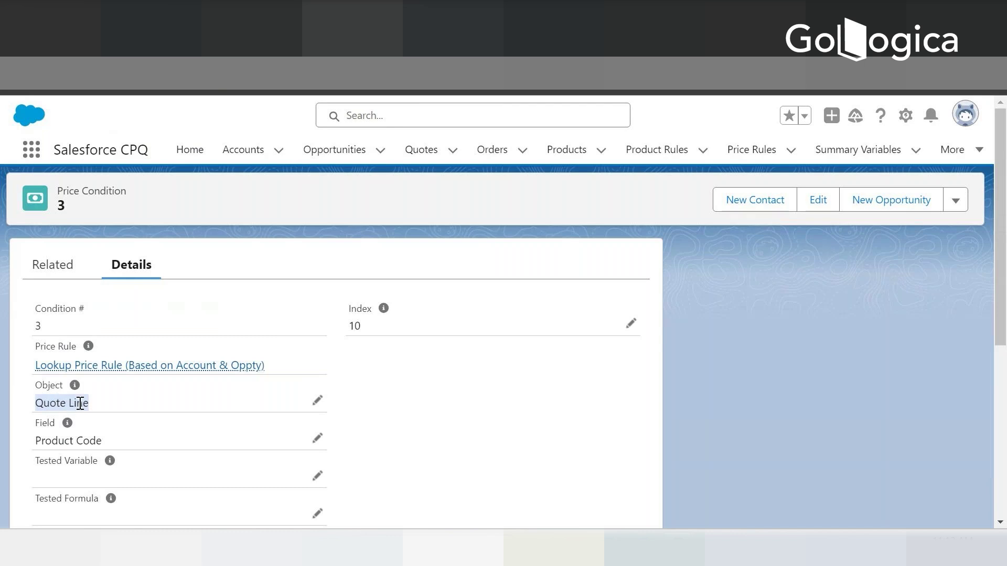
scroll(73, 419, down, 5)
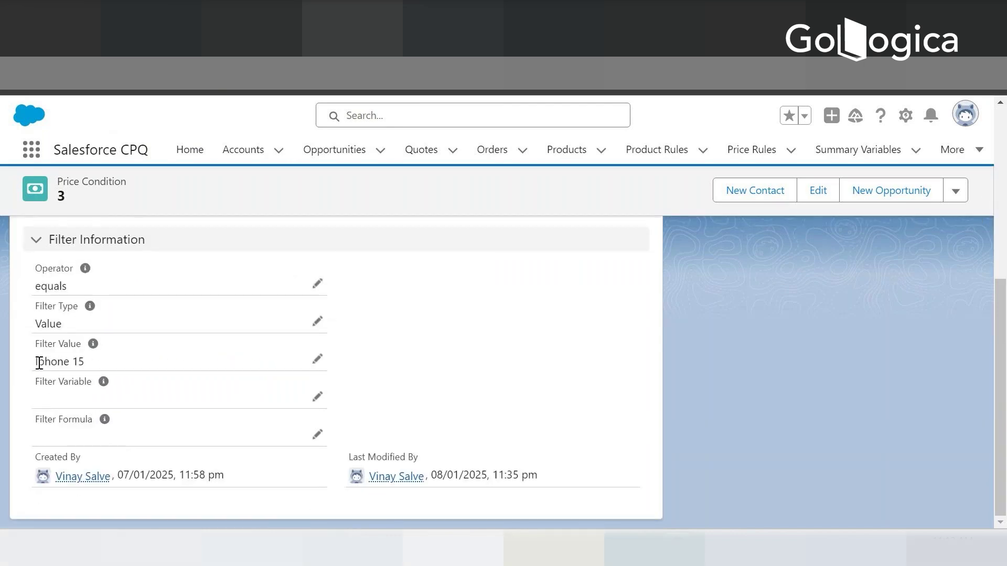
drag(36, 361, 83, 361)
Return to the lookup price rule, open both lookup queries in new tabs, and examine the AccountIndustry__c query's tested object and field
click(253, 15)
scroll(381, 352, down, 4)
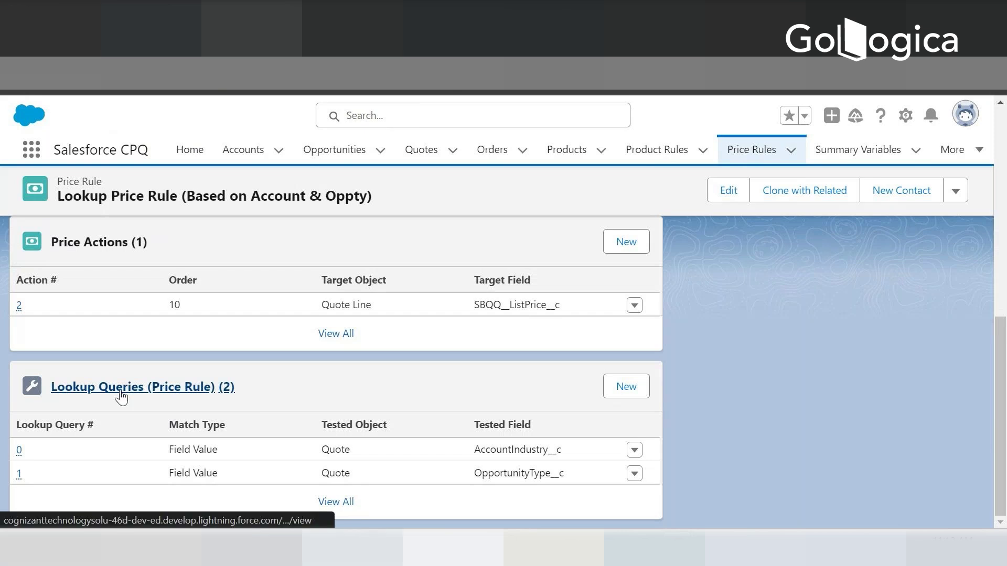
right_click(20, 455)
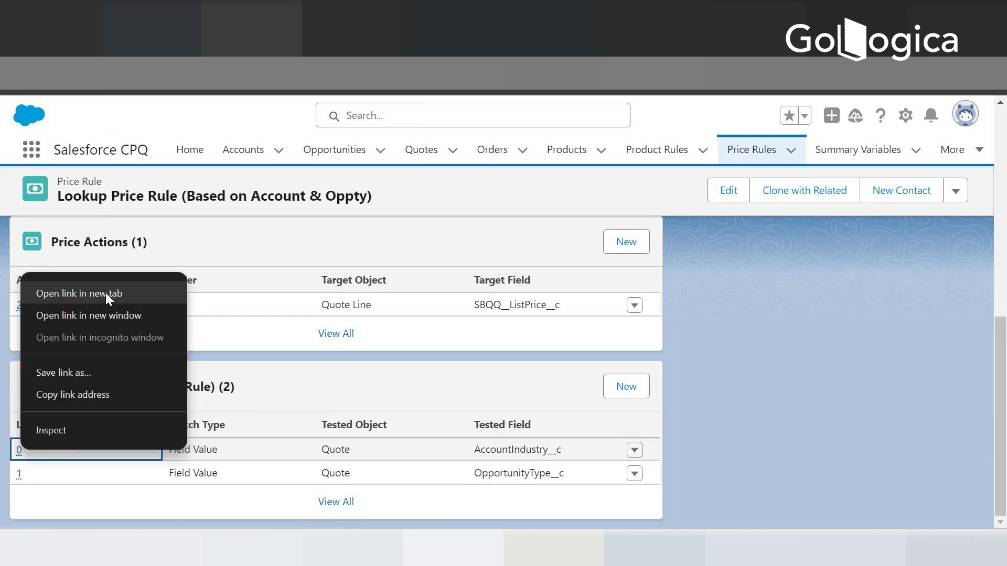
click(105, 293)
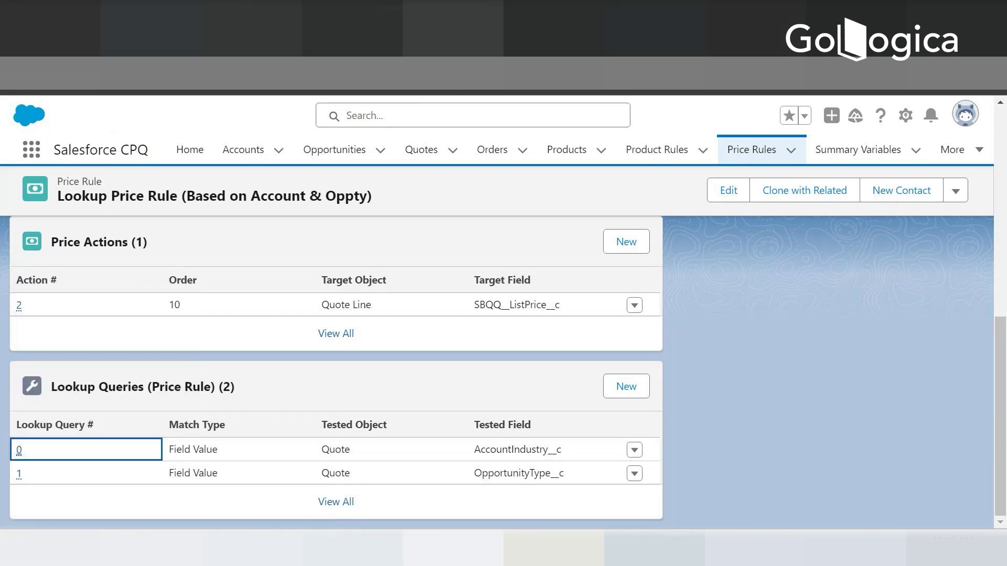
right_click(22, 473)
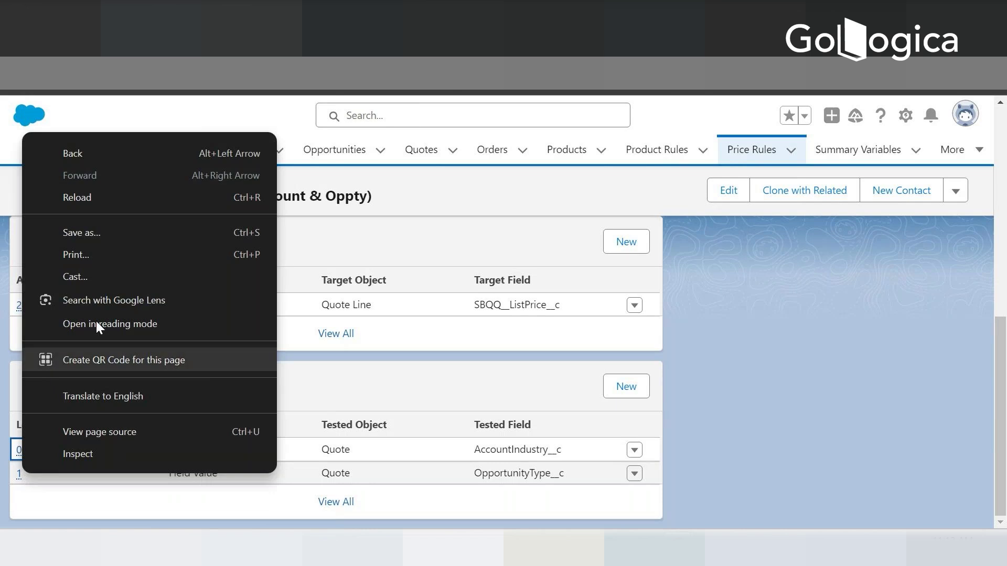
click(688, 117)
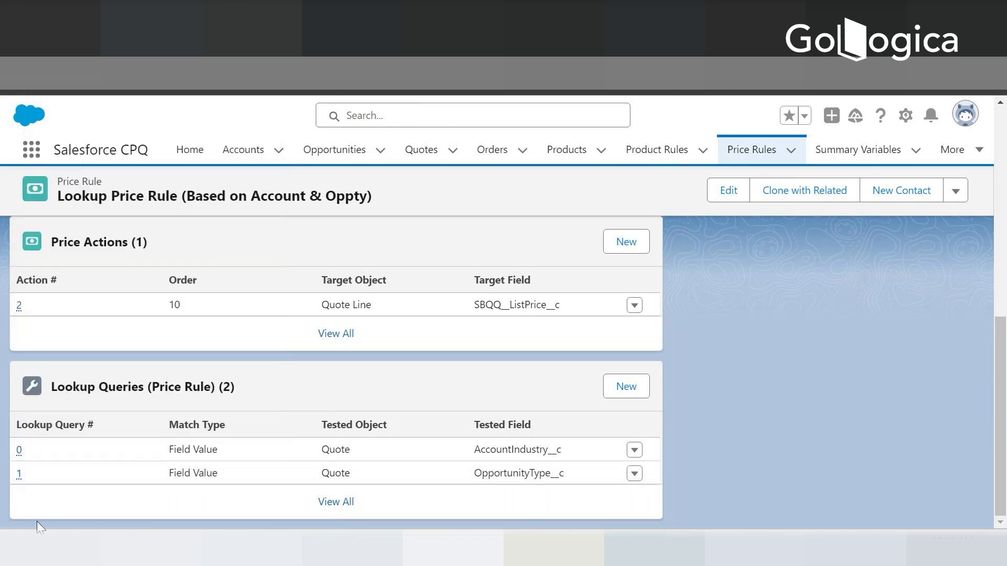
right_click(18, 478)
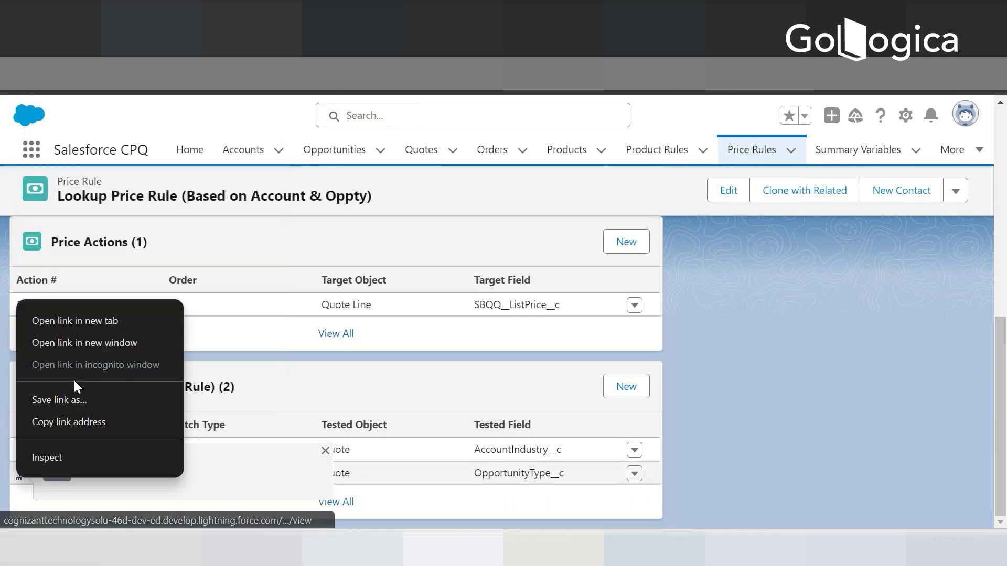
click(86, 321)
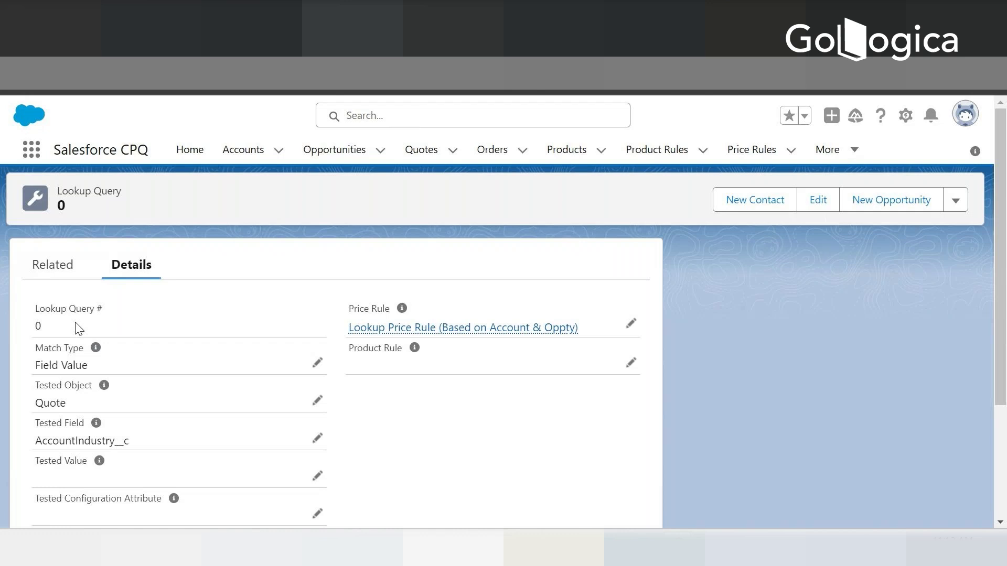
scroll(139, 322, down, 2)
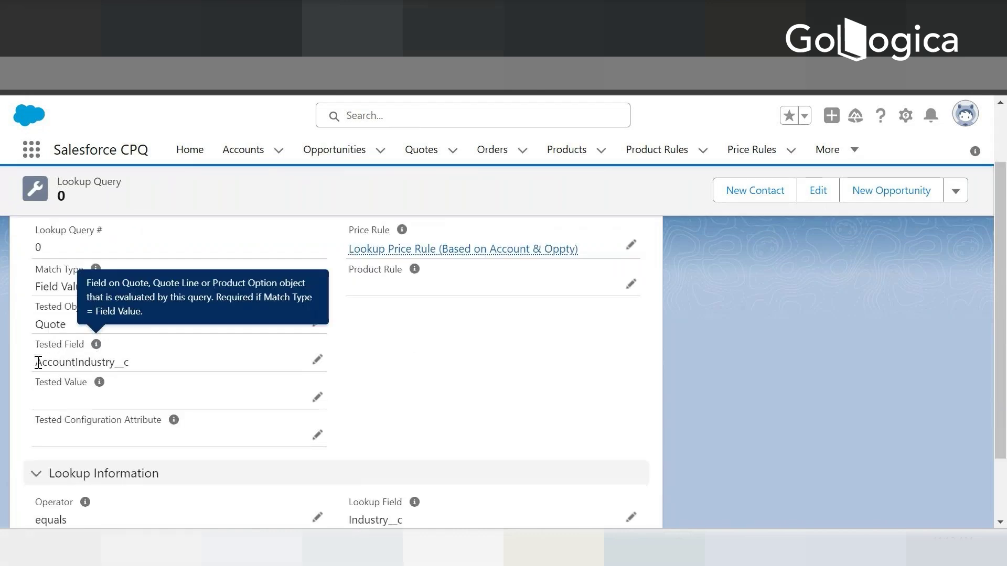
drag(37, 361, 139, 374)
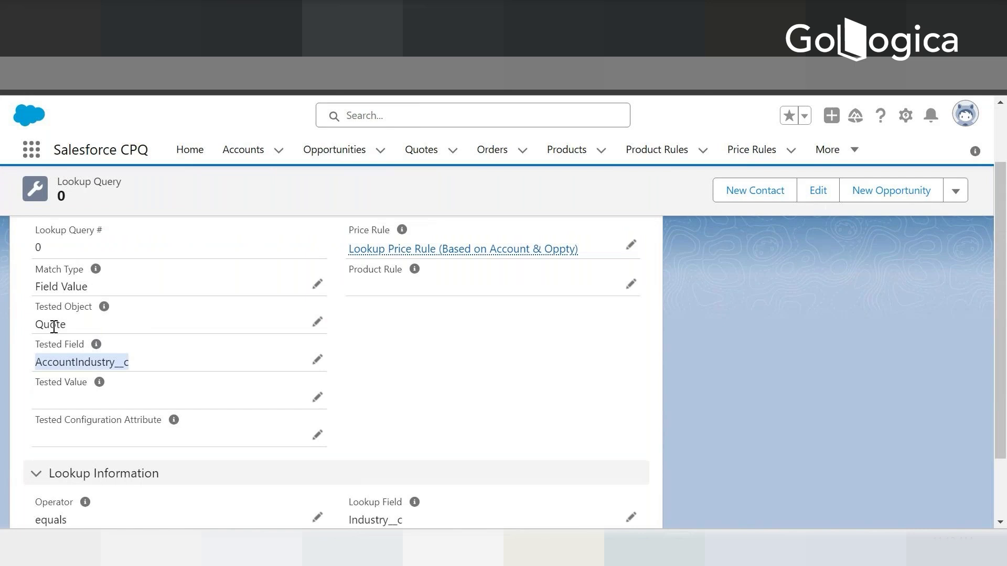
Open the first recently viewed quote and examine its Account Industry field
right_click(420, 150)
key(Escape)
click(458, 146)
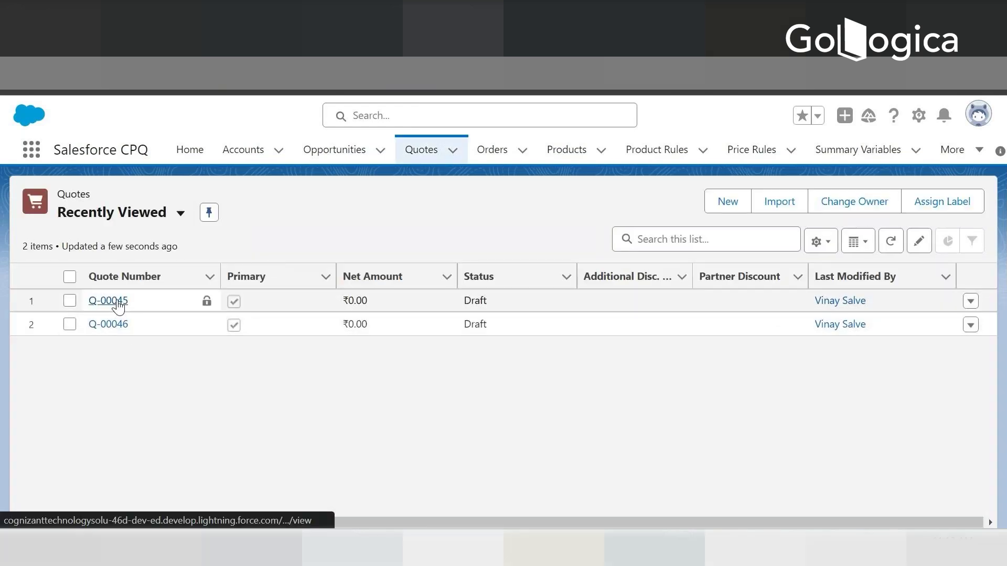
click(116, 300)
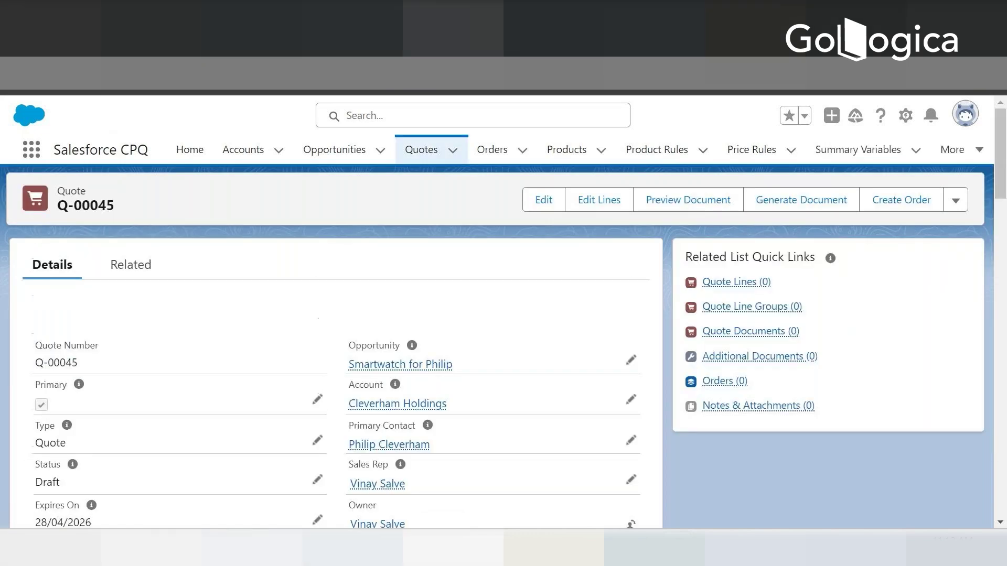
scroll(260, 332, down, 3)
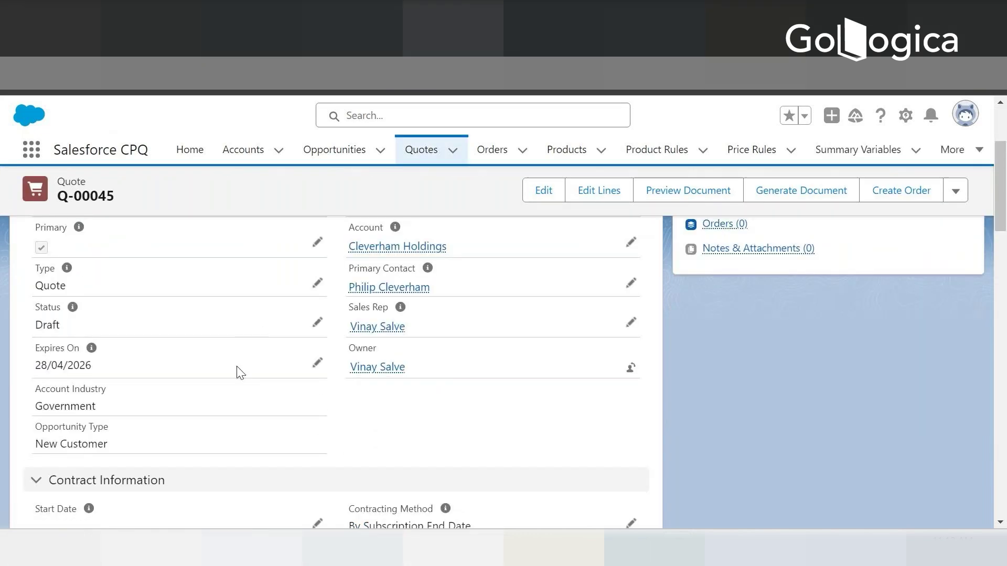
triple_click(43, 392)
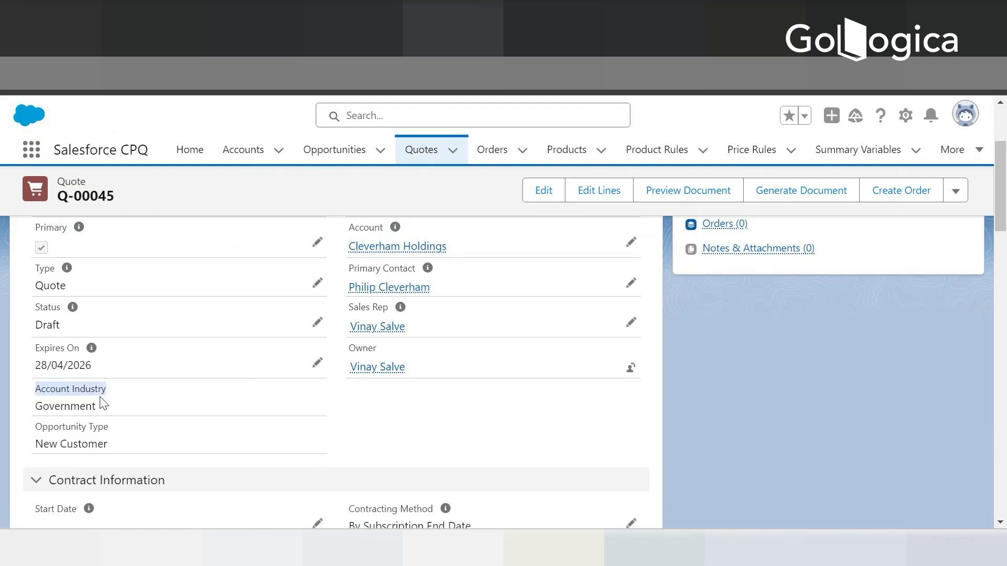
drag(39, 391, 99, 411)
click(120, 412)
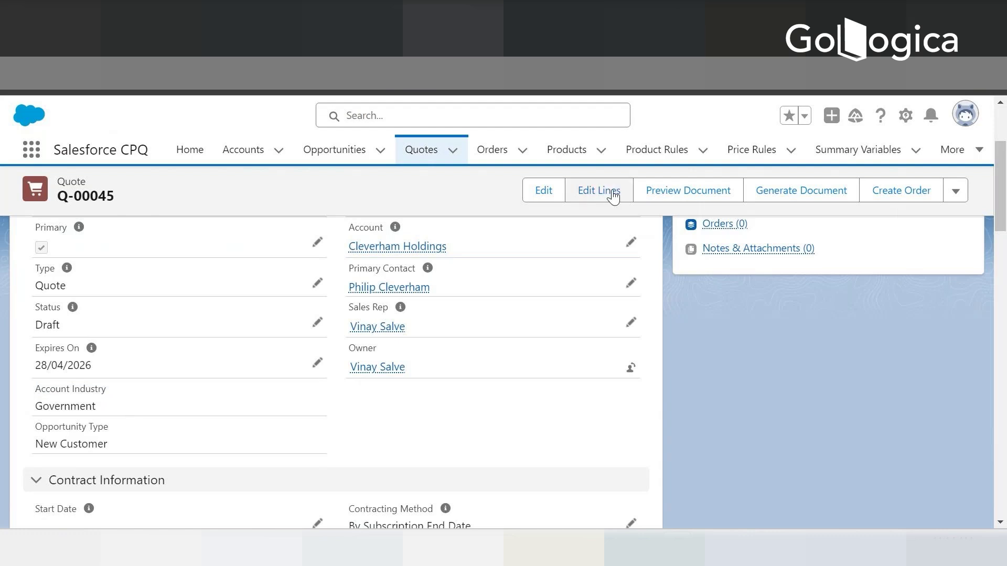
Inspect how the Account Industry field behaves in the quote's edit form, leaving the form without saving
click(546, 197)
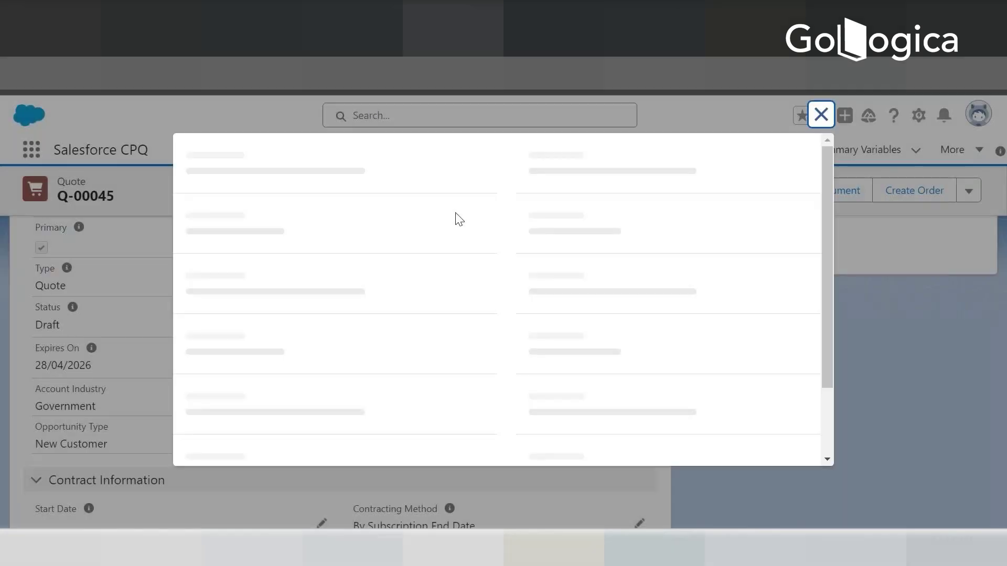
scroll(386, 319, down, 3)
scroll(382, 354, down, 2)
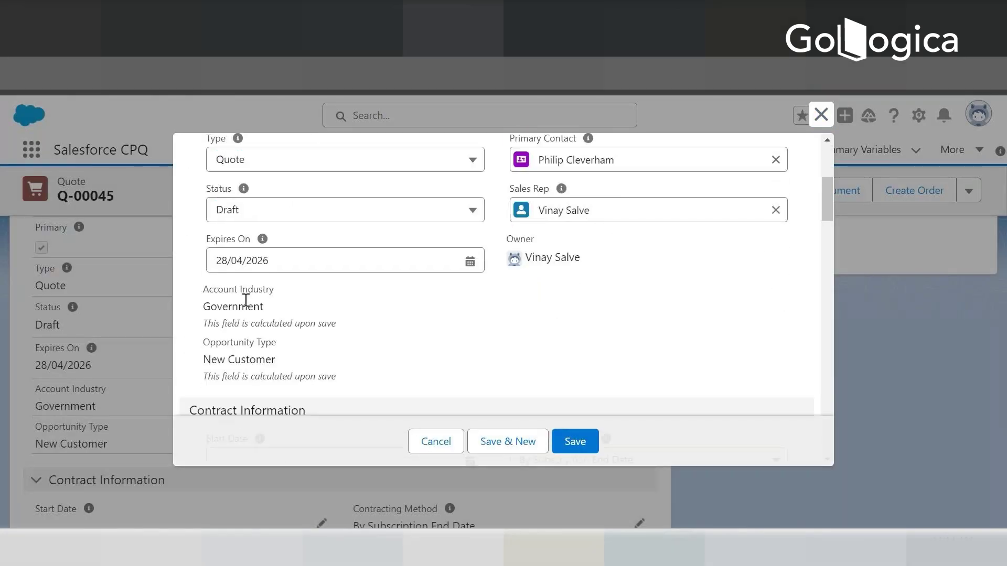
drag(222, 325, 342, 331)
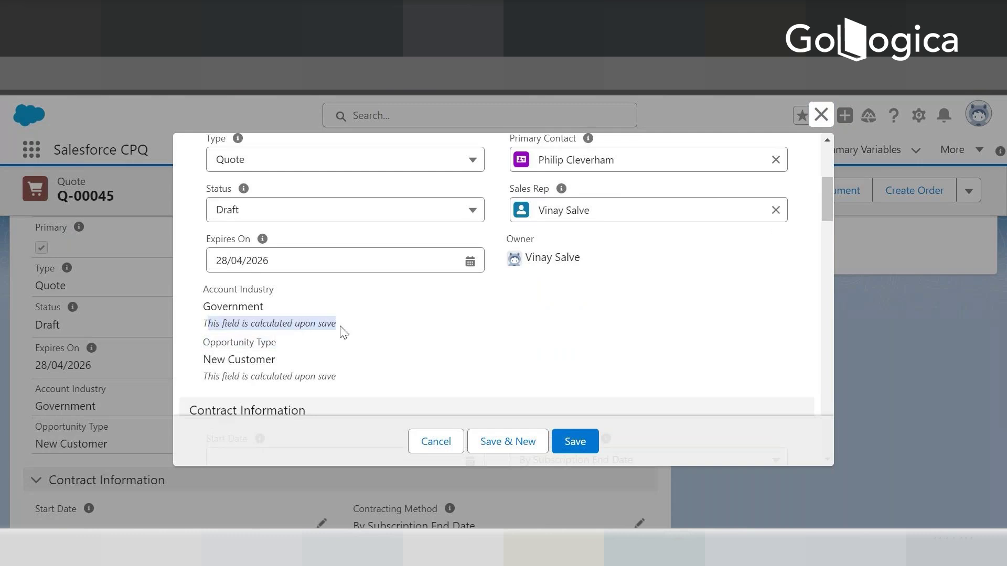
click(437, 443)
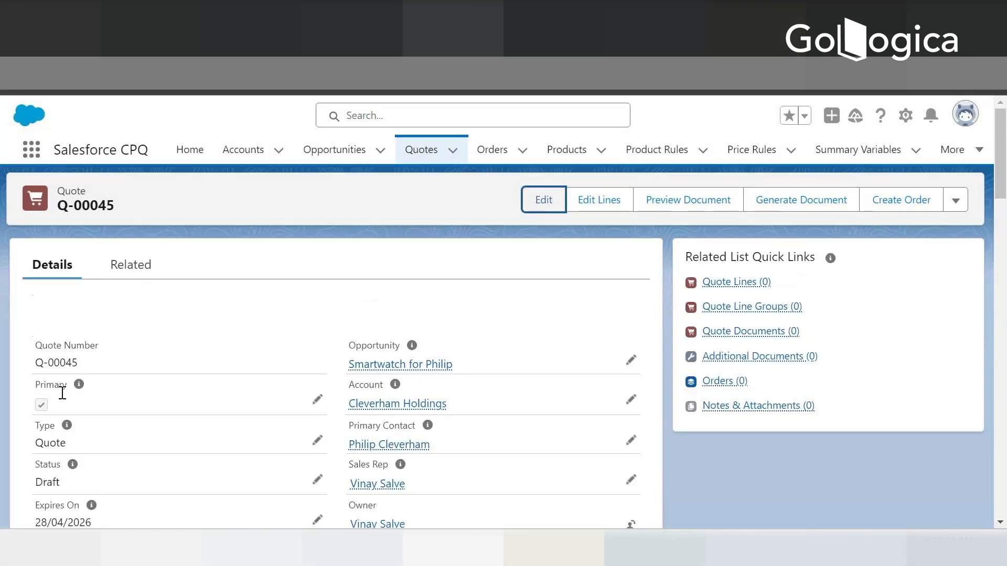
Open the quote's Cleverham Holdings account in a new browser tab and check its Industry field
right_click(400, 405)
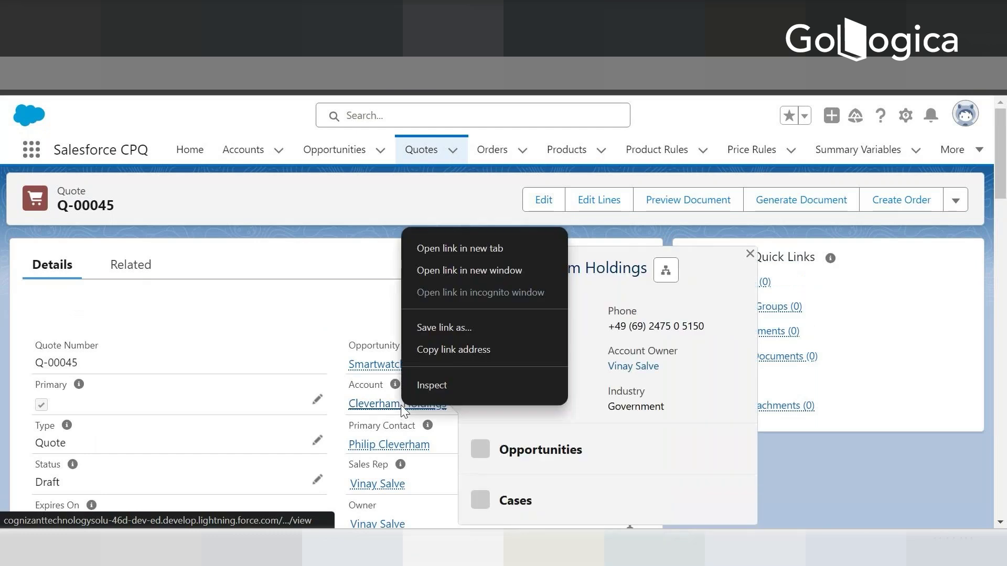
click(458, 247)
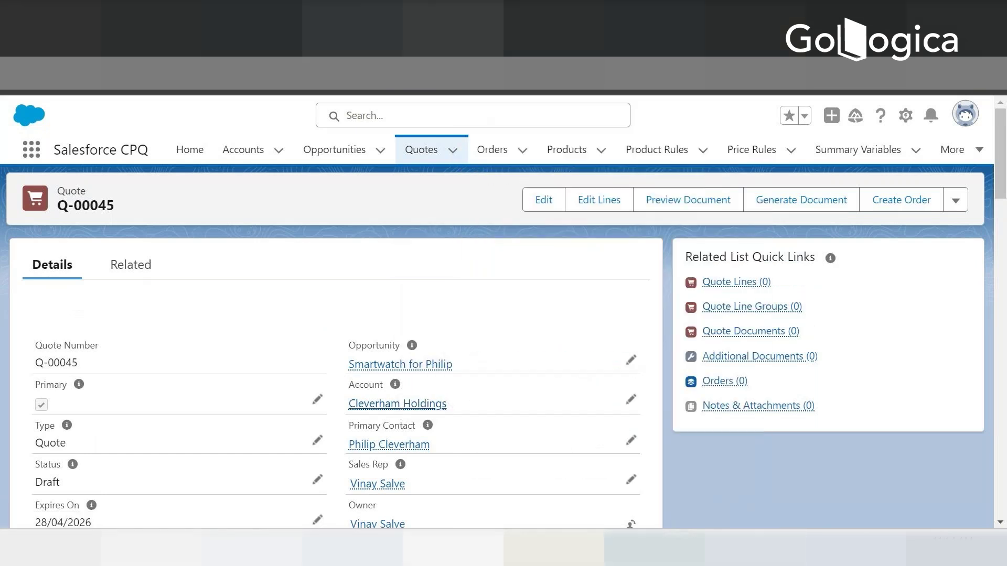
key(ctrl+Tab)
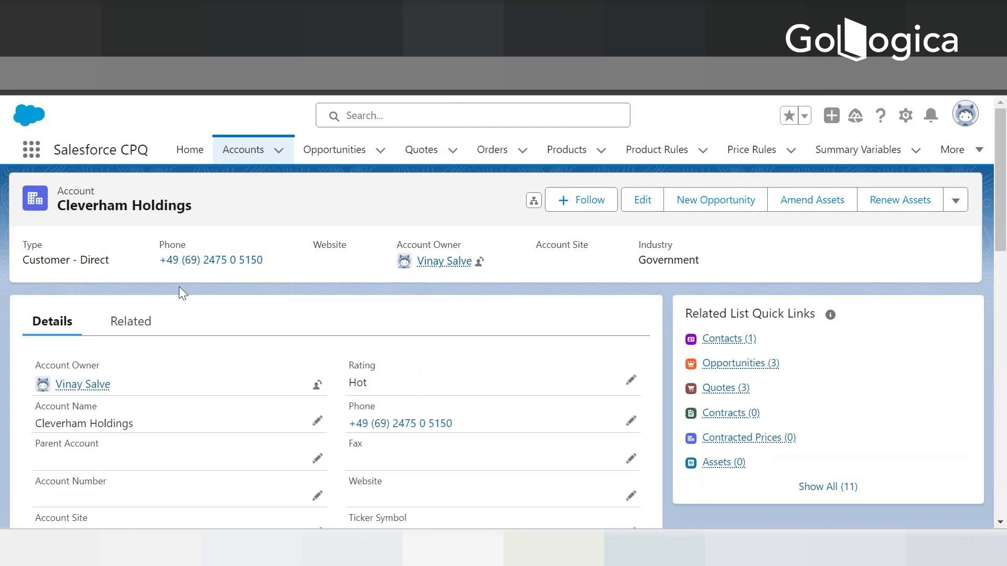
scroll(232, 262, down, 3)
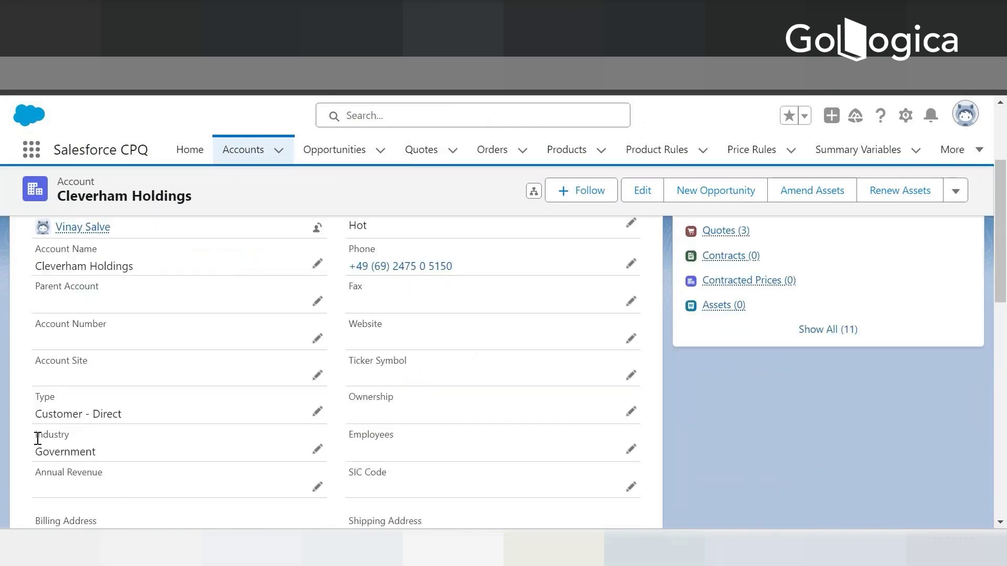
drag(36, 455, 104, 460)
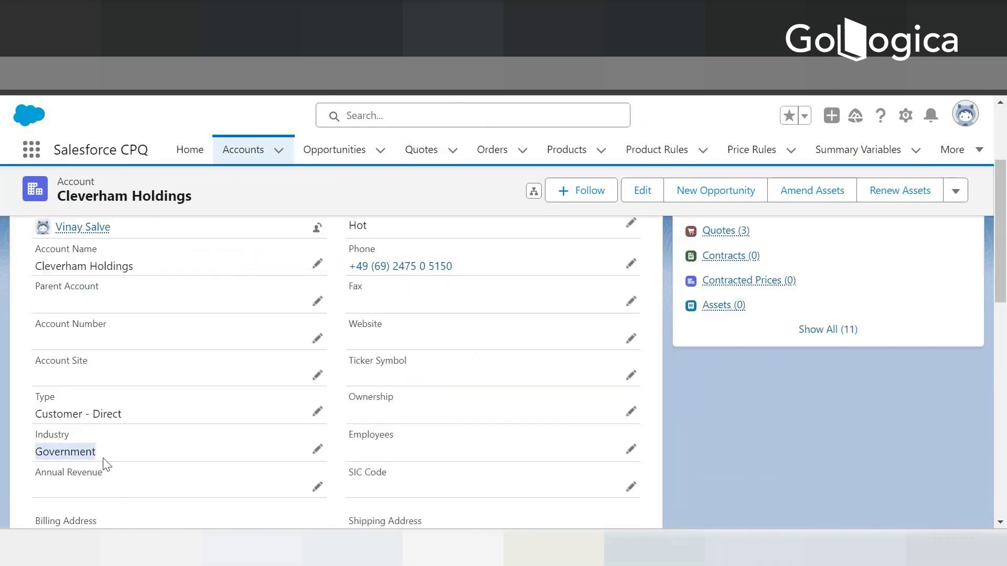
Change the Cleverham Holdings account's Industry to Entertainment and save the record
click(317, 450)
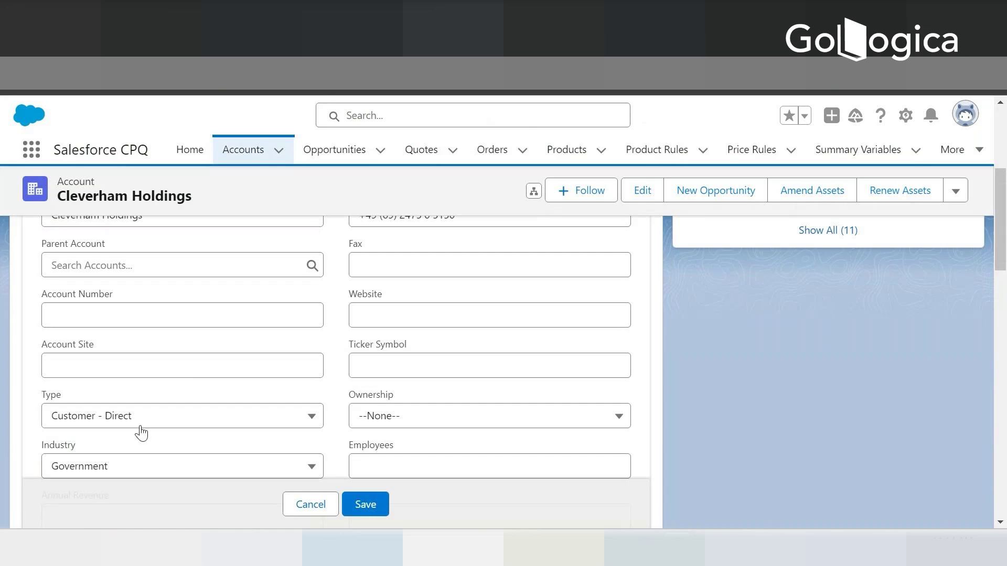
scroll(157, 419, down, 3)
click(142, 316)
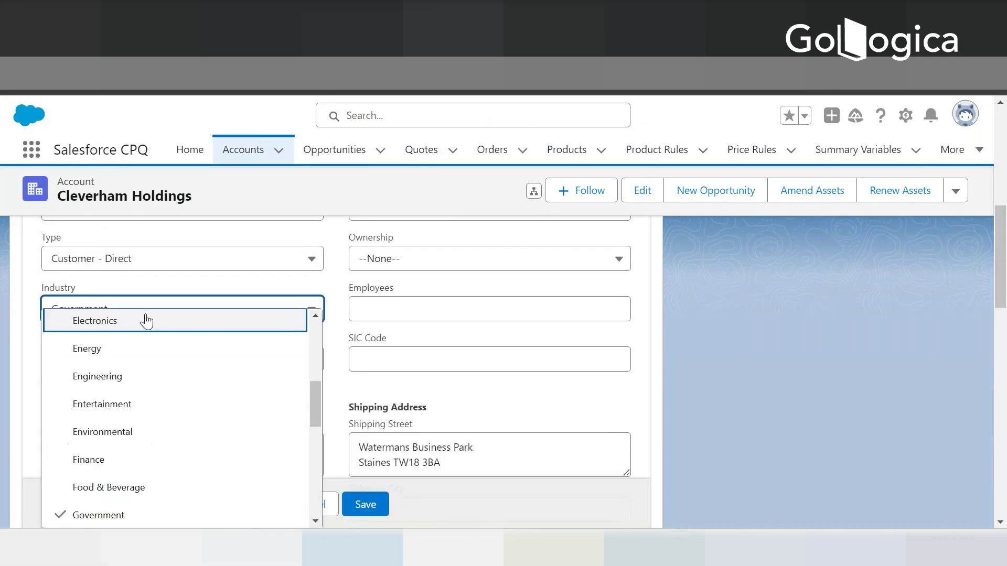
click(114, 402)
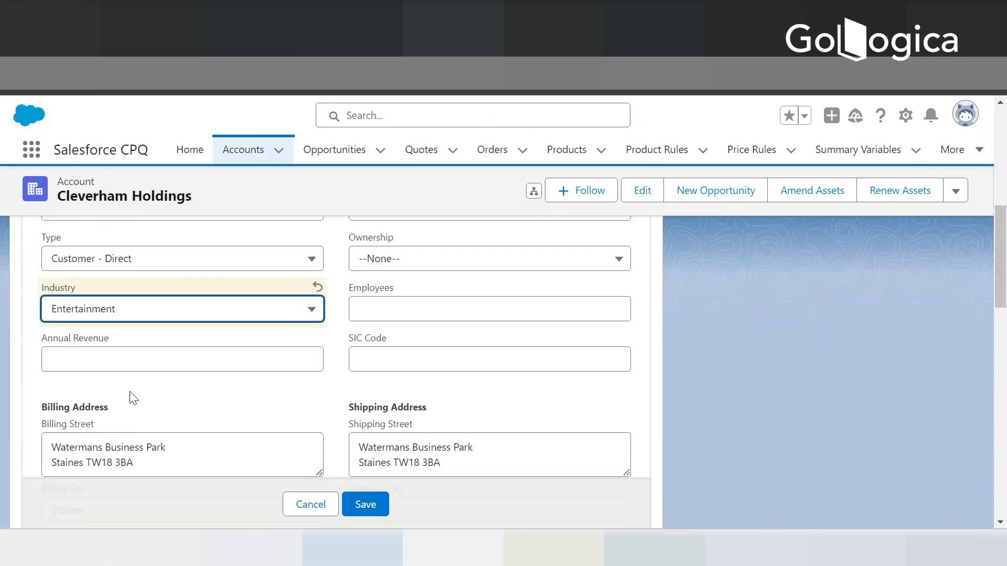
click(366, 504)
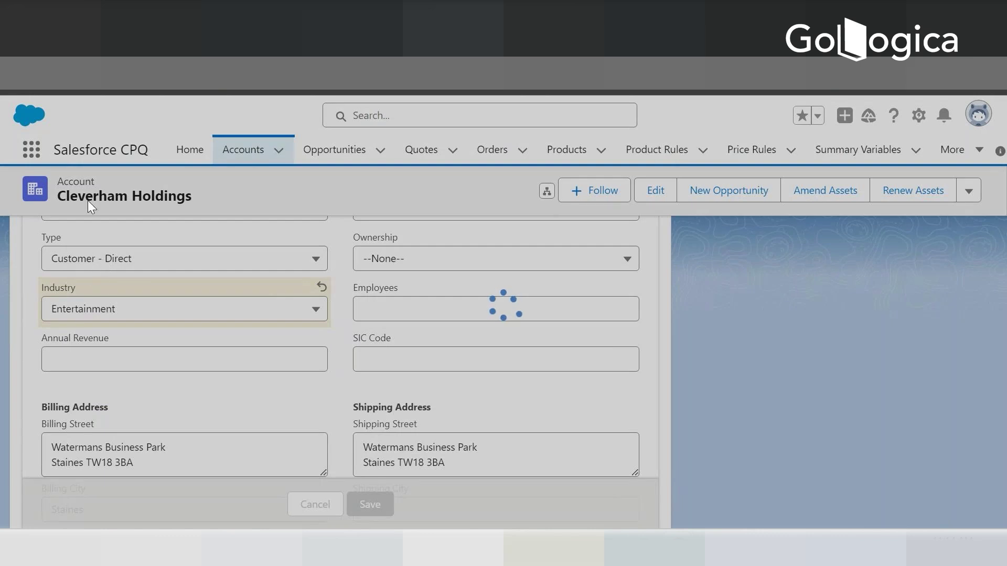
Return to the quote, reload the page, and check its Account Industry field again
scroll(112, 321, up, 2)
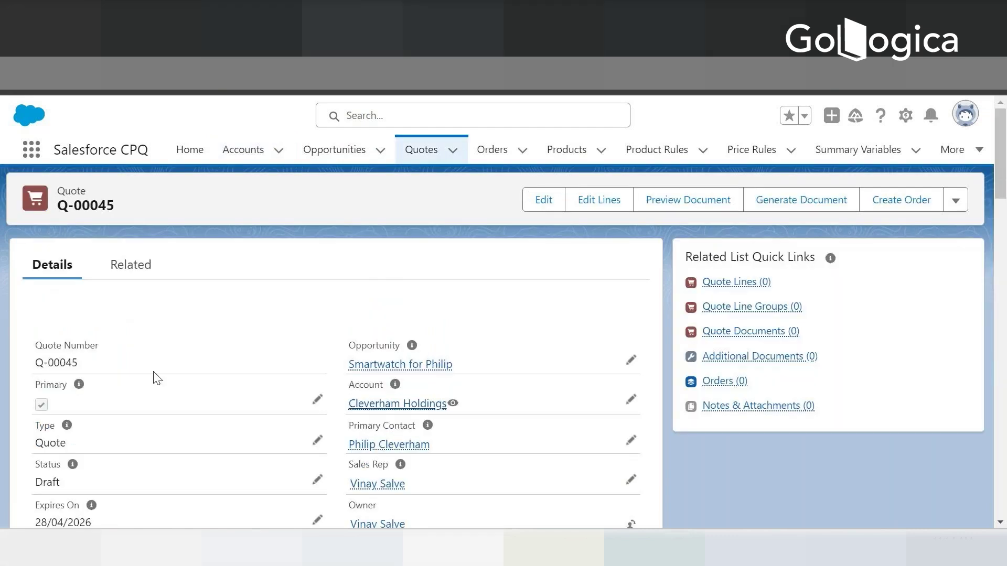
scroll(191, 350, down, 3)
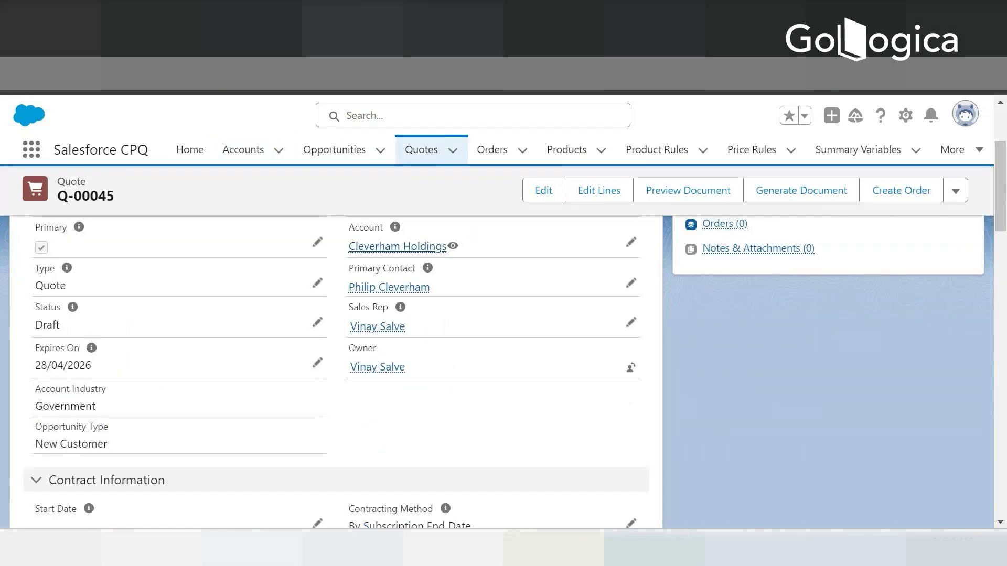
key(F5)
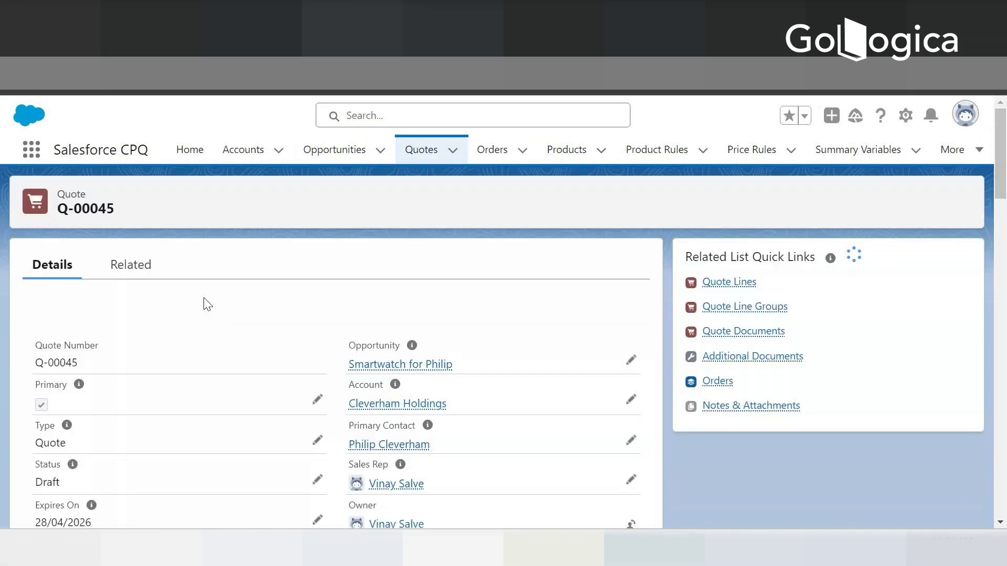
scroll(215, 310, down, 3)
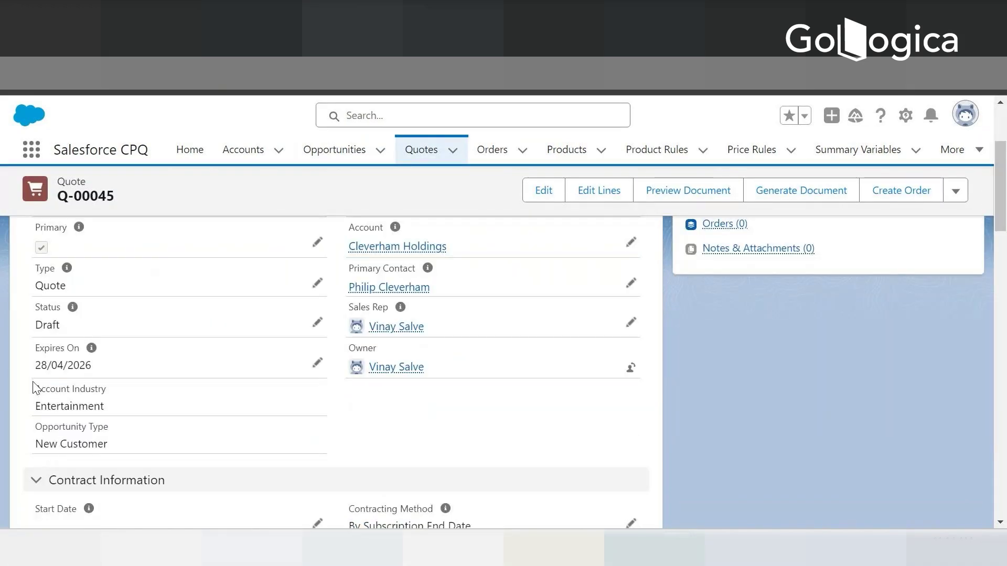
Review the quote's Account Industry and Opportunity Type fields, and open its linked opportunity in a new browser tab to check the Type field
drag(35, 389, 108, 388)
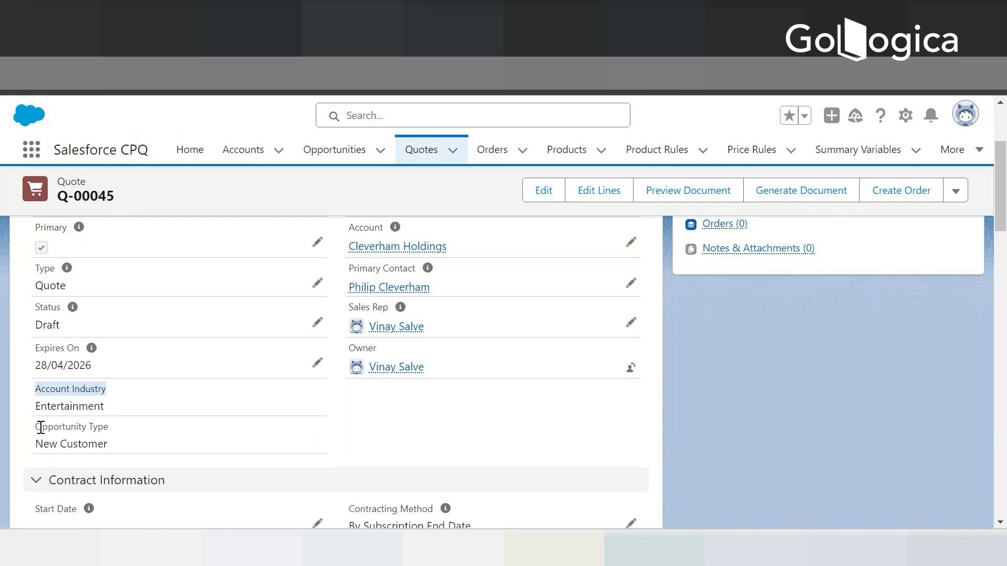
drag(36, 428, 113, 436)
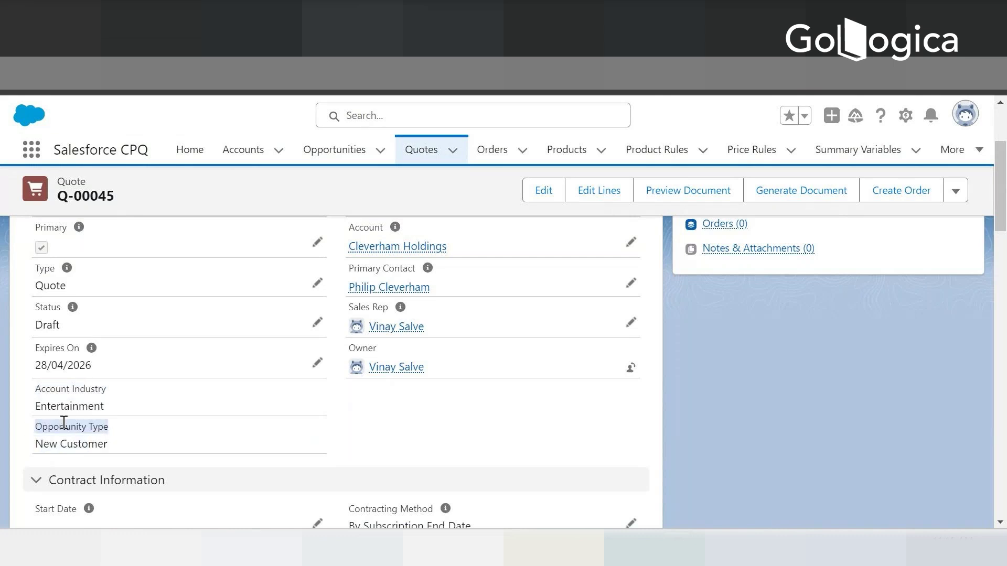
scroll(95, 440, up, 2)
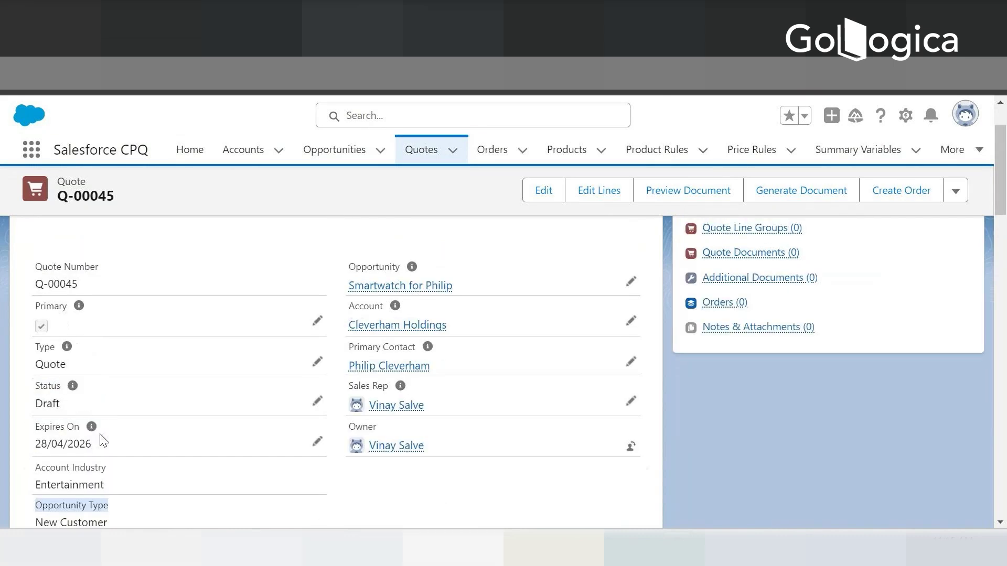
right_click(379, 288)
click(427, 308)
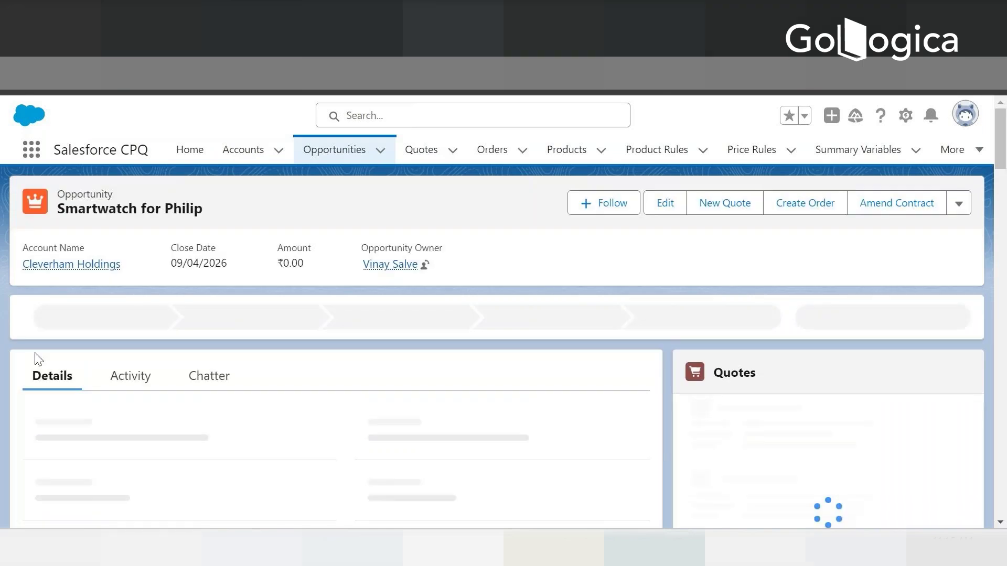
scroll(40, 393, down, 4)
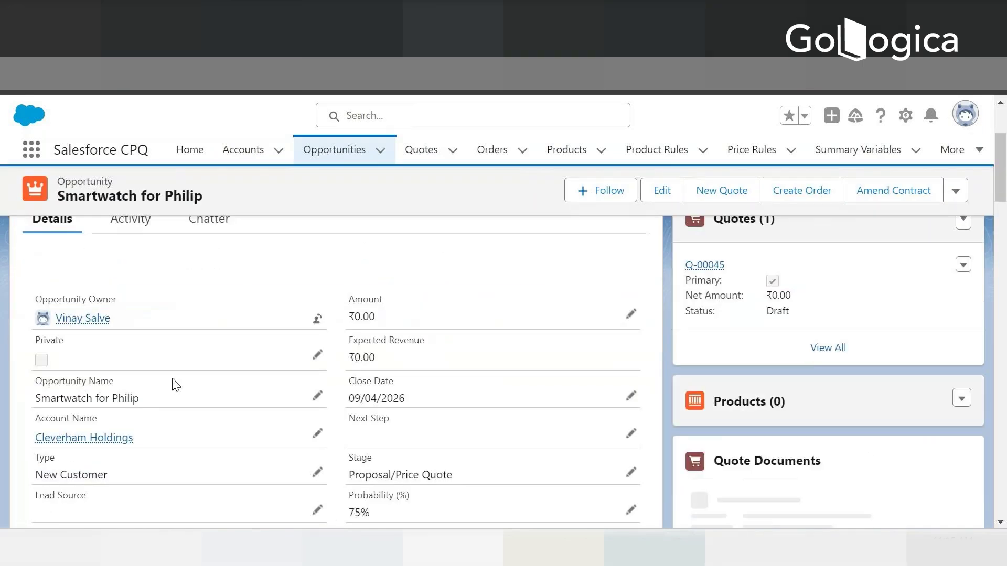
drag(40, 393, 113, 406)
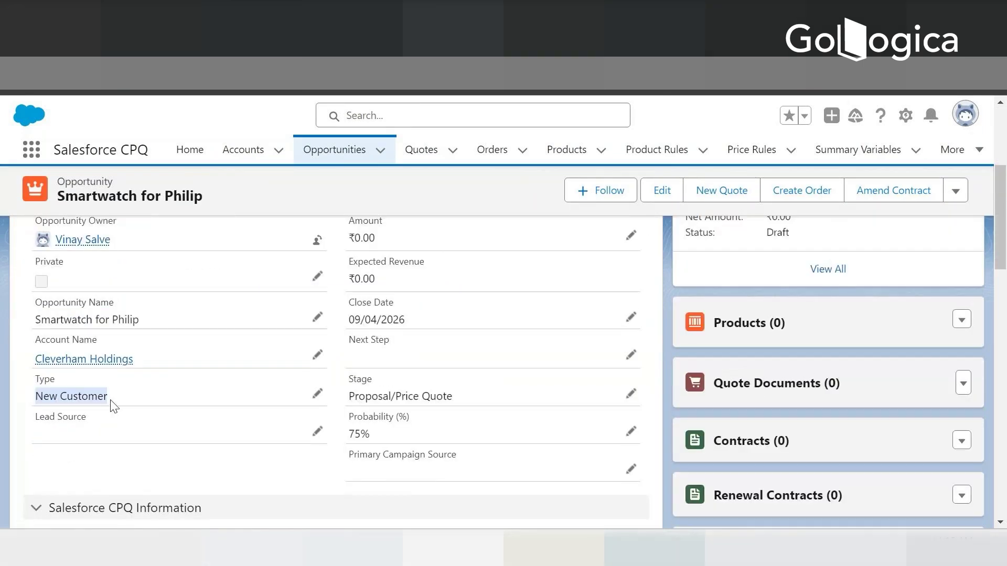
Change the opportunity's Type to Existing Customer - Downgrade and save the record
click(317, 394)
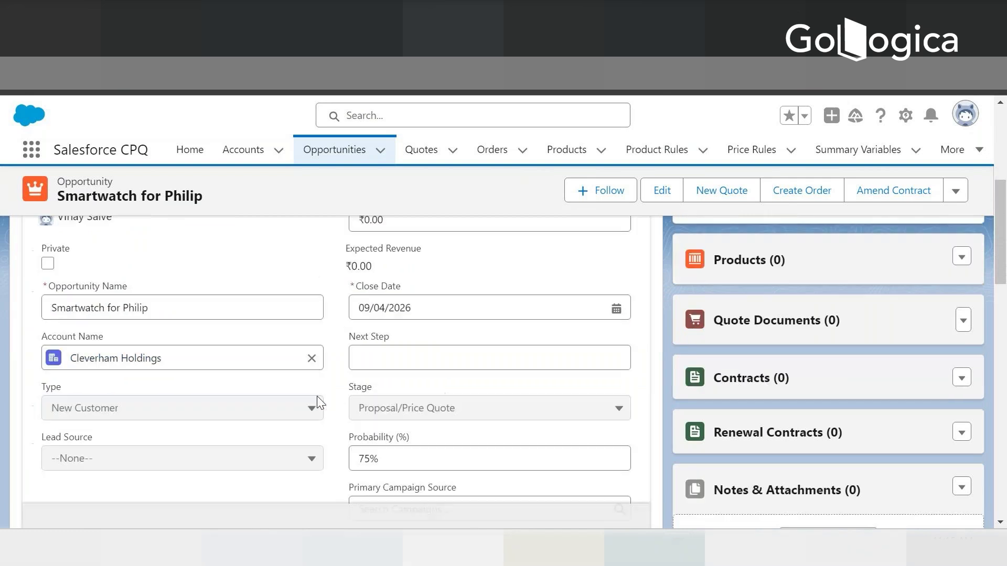
click(241, 412)
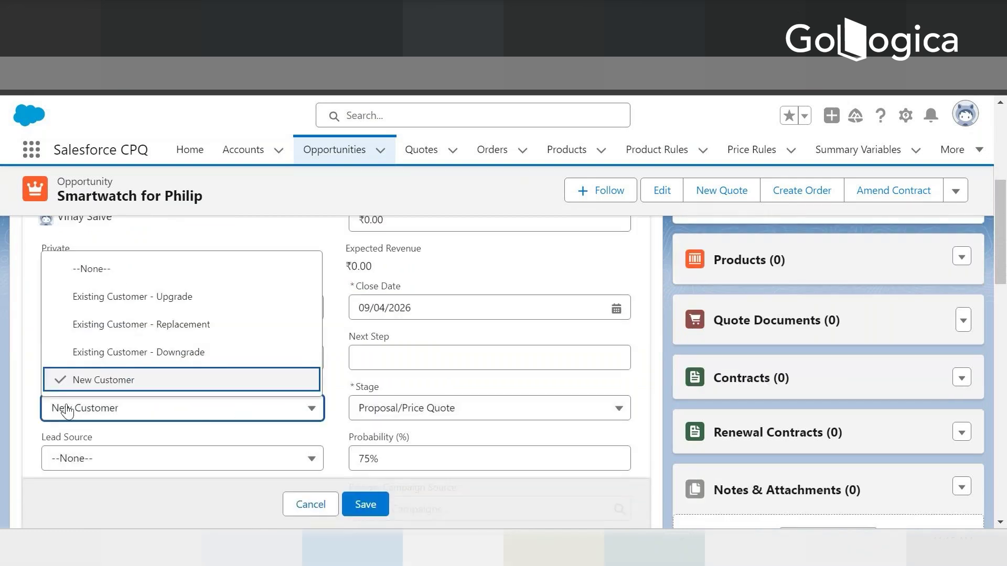
click(107, 353)
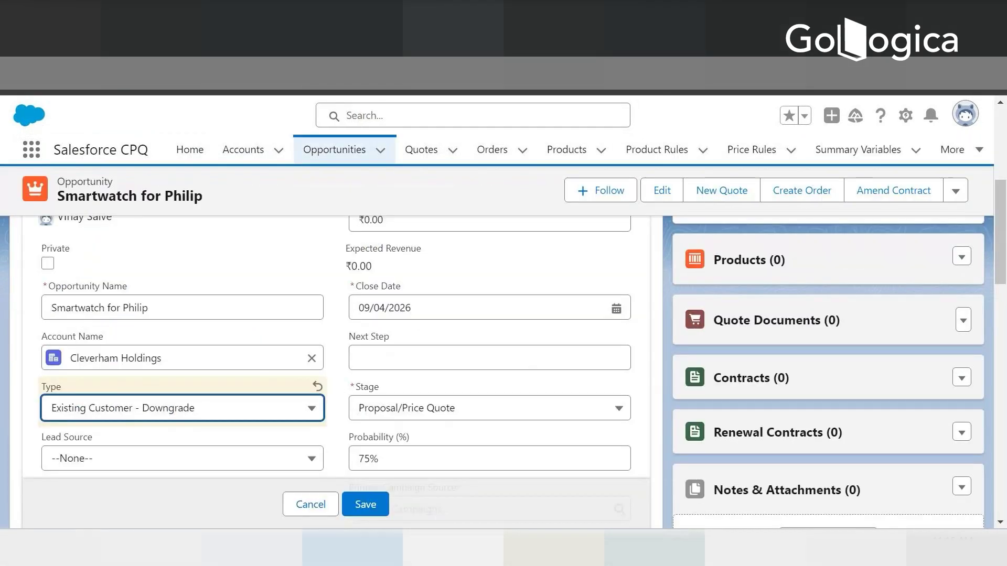
click(371, 506)
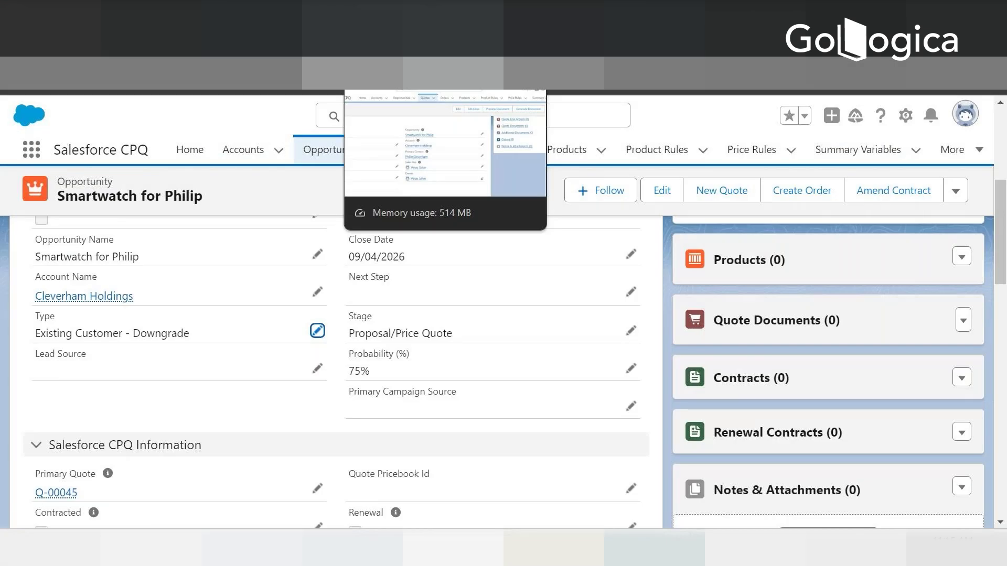
Return to the quote, reload the page, and check its Opportunity Type field
click(396, 17)
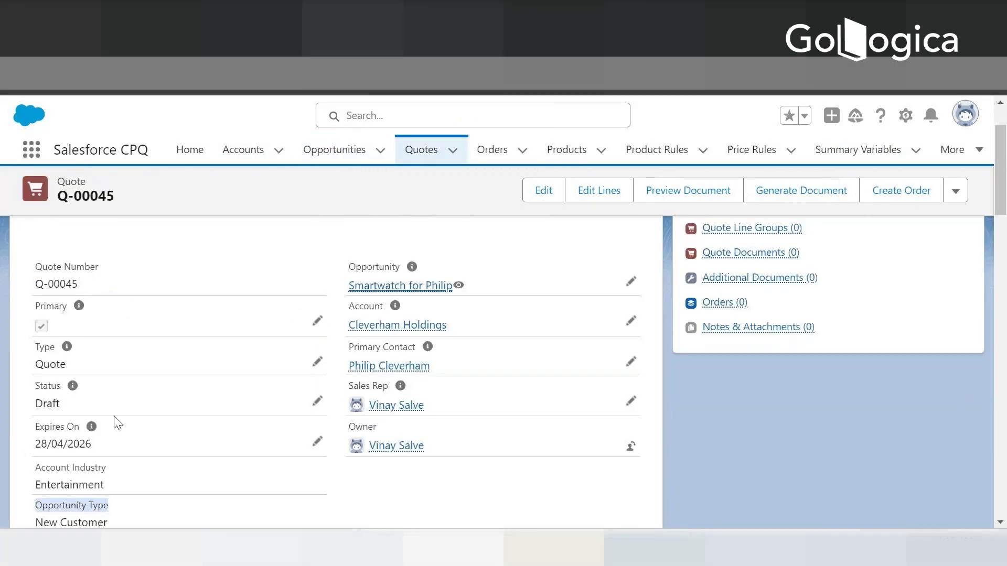
scroll(116, 422, down, 3)
key(F5)
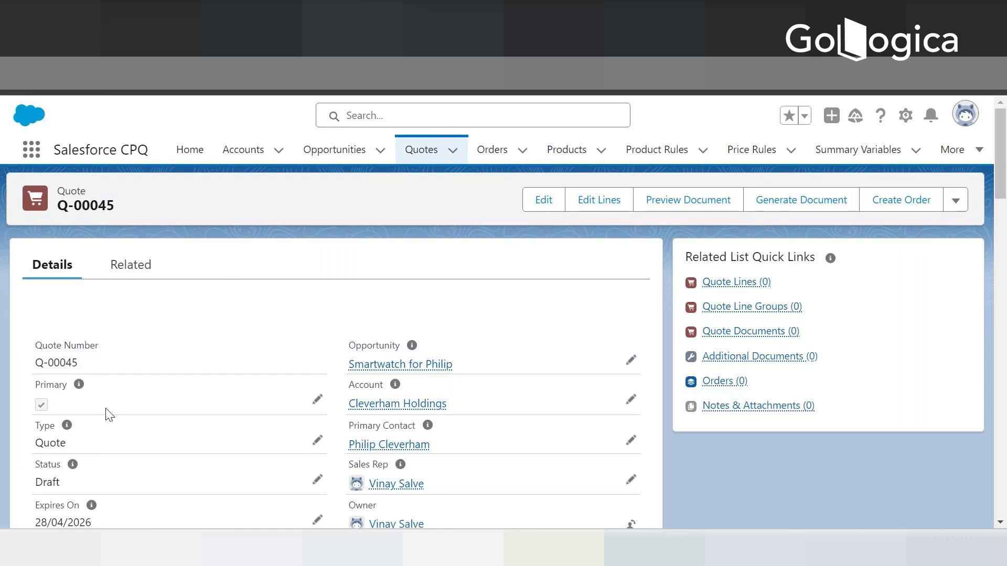
scroll(105, 411, down, 3)
drag(37, 446, 189, 452)
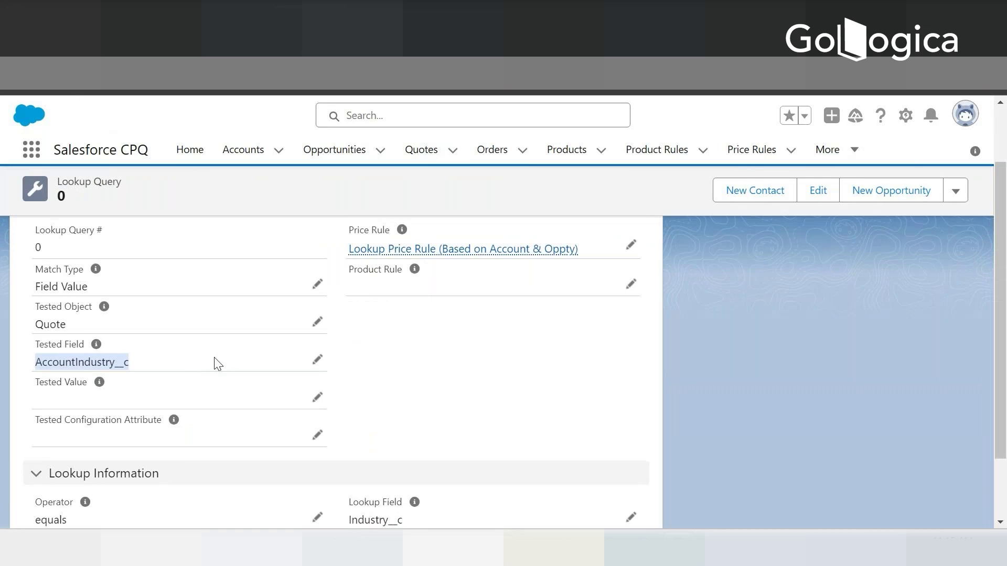
Review the tested object, tested field and lookup field of lookup query 0
scroll(217, 364, down, 2)
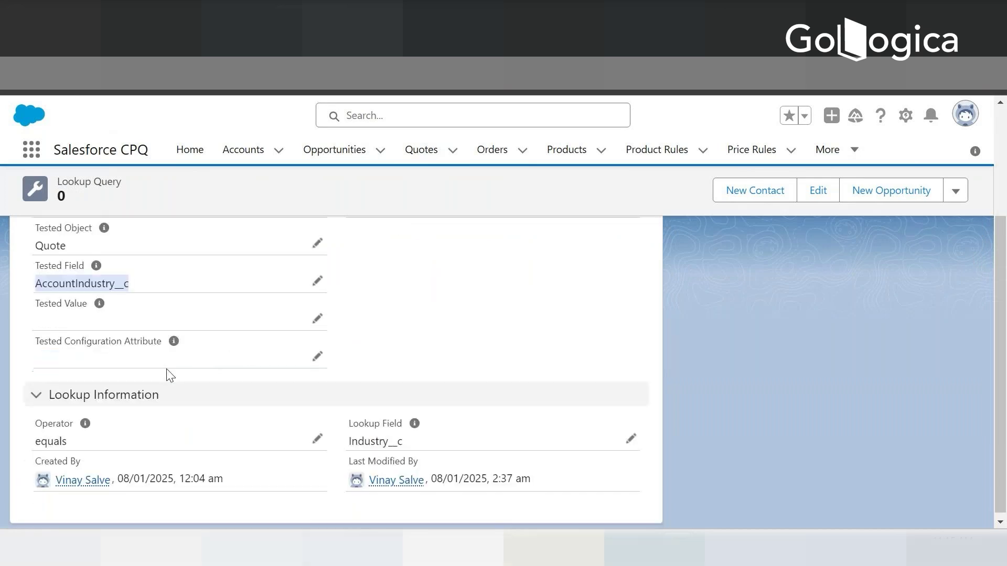
scroll(62, 299, up, 2)
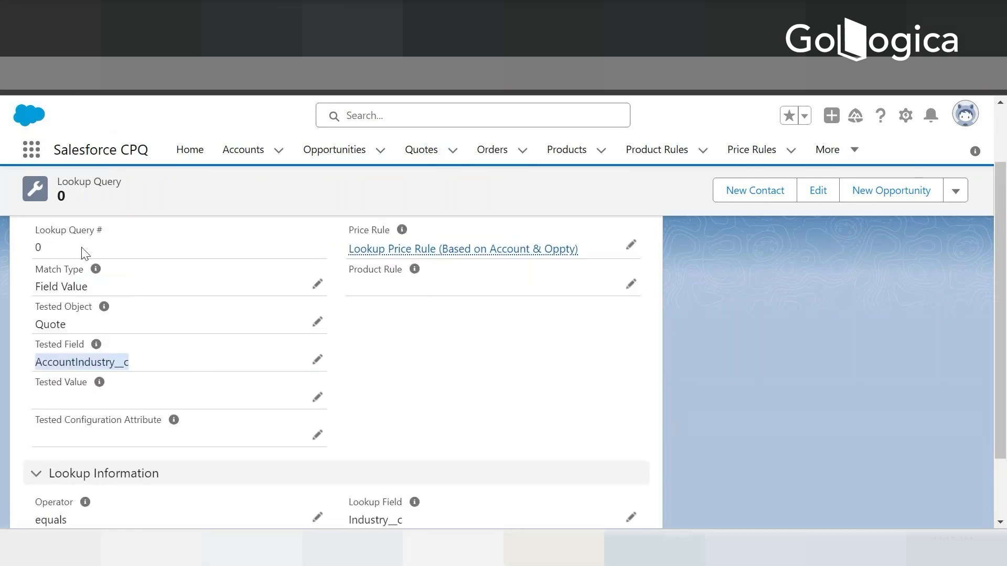
drag(35, 325, 66, 324)
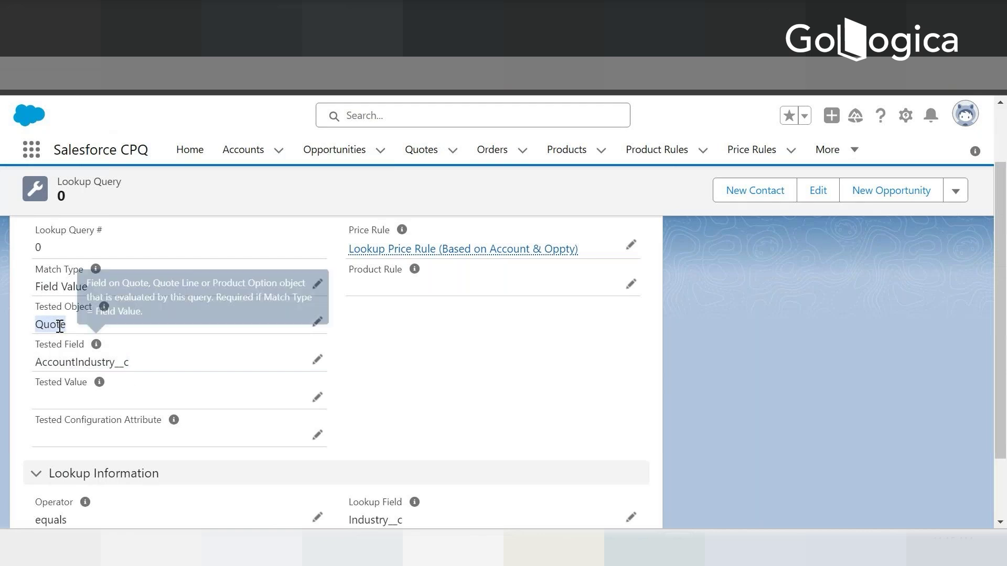
scroll(97, 319, down, 2)
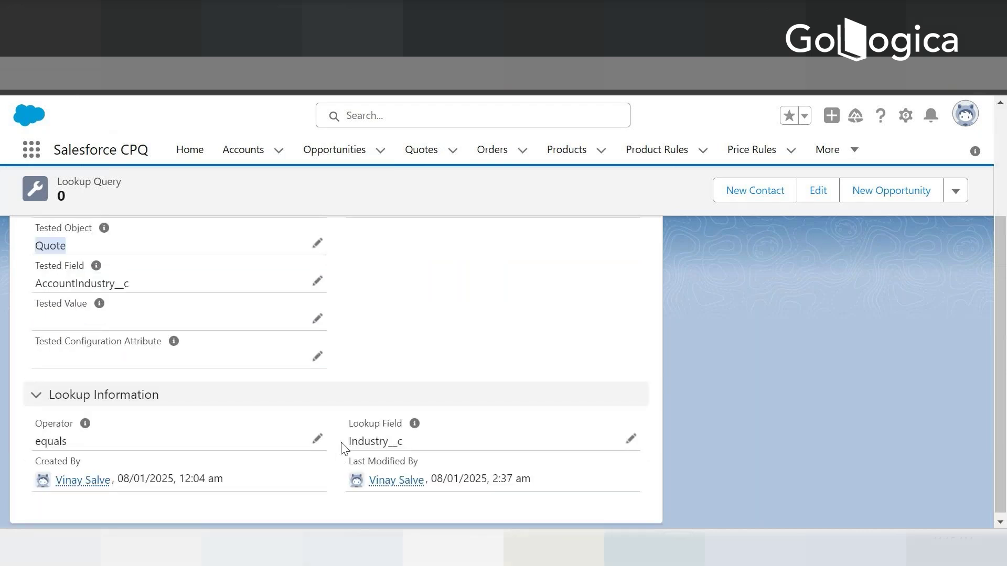
drag(349, 441, 409, 449)
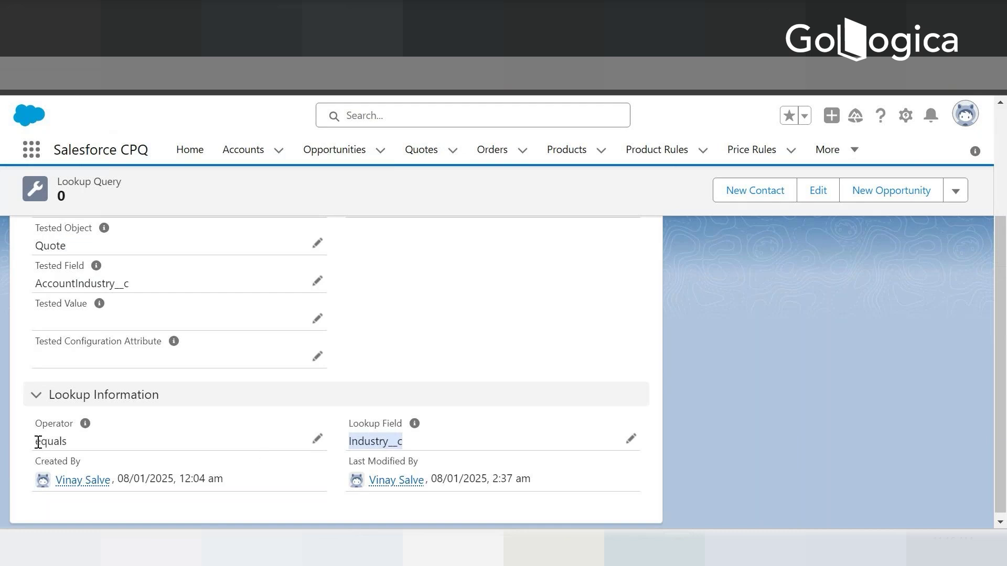
Open the Industry field definition of the Iphone Price object in Setup and review its picklist values
click(701, 3)
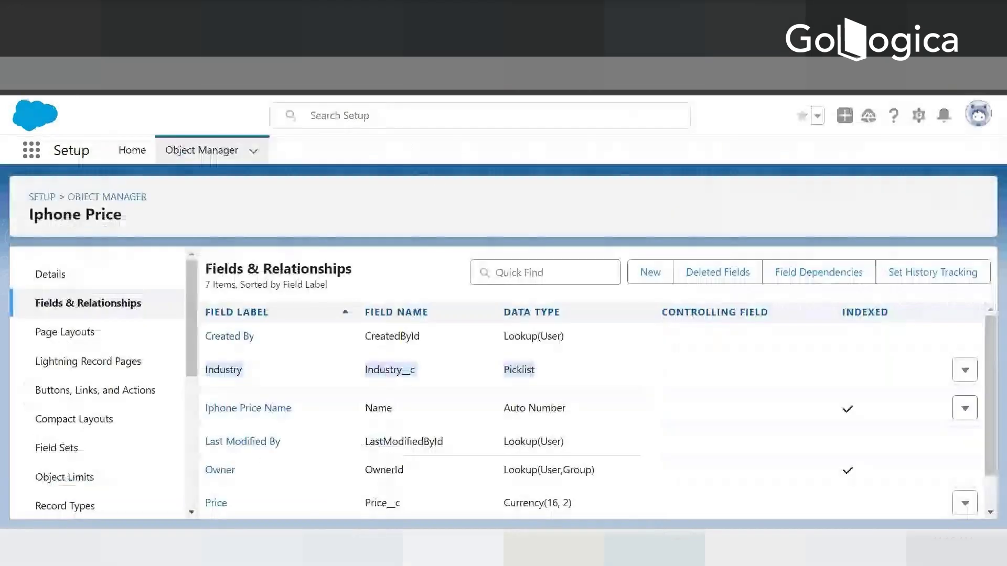
click(286, 397)
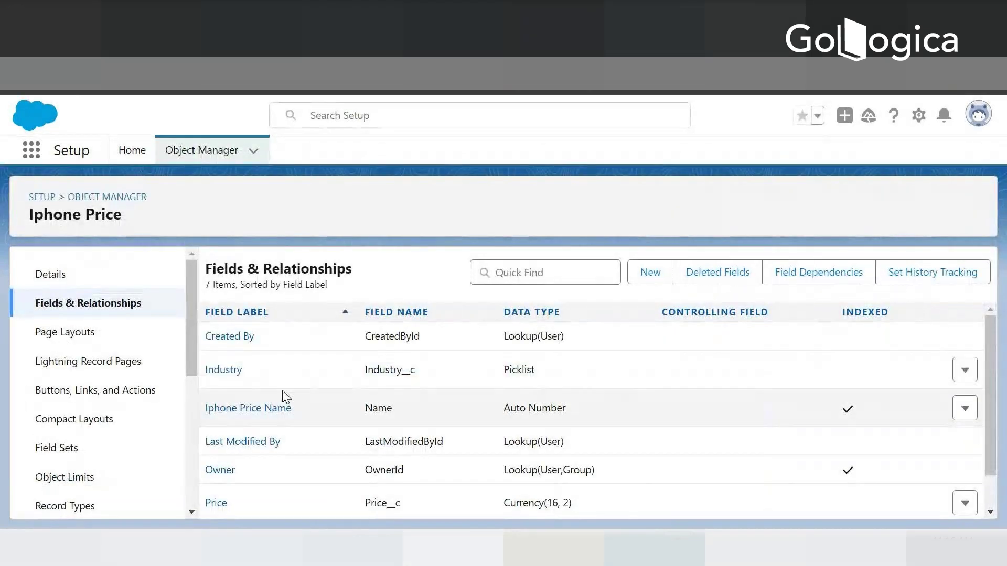
click(220, 370)
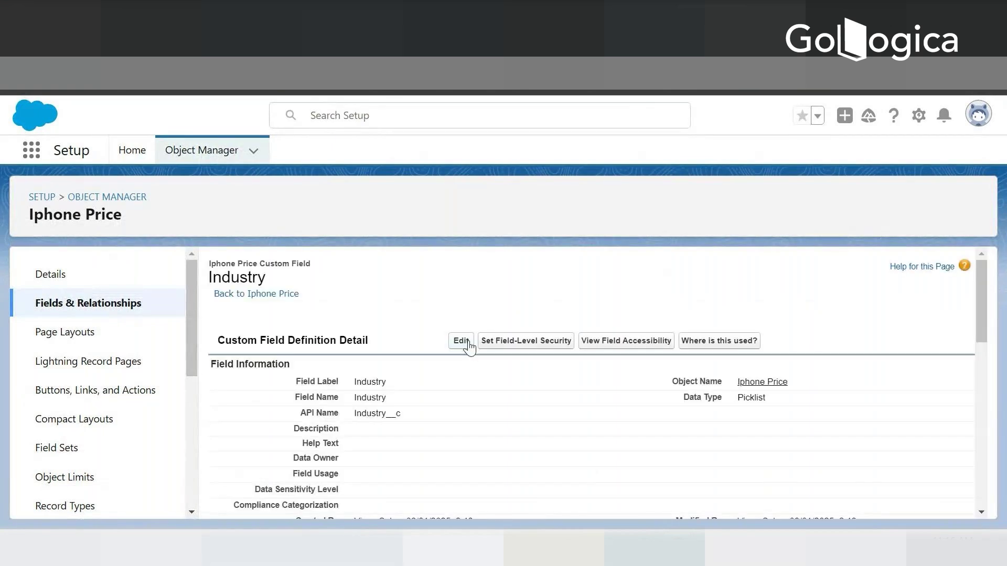
scroll(450, 367, down, 15)
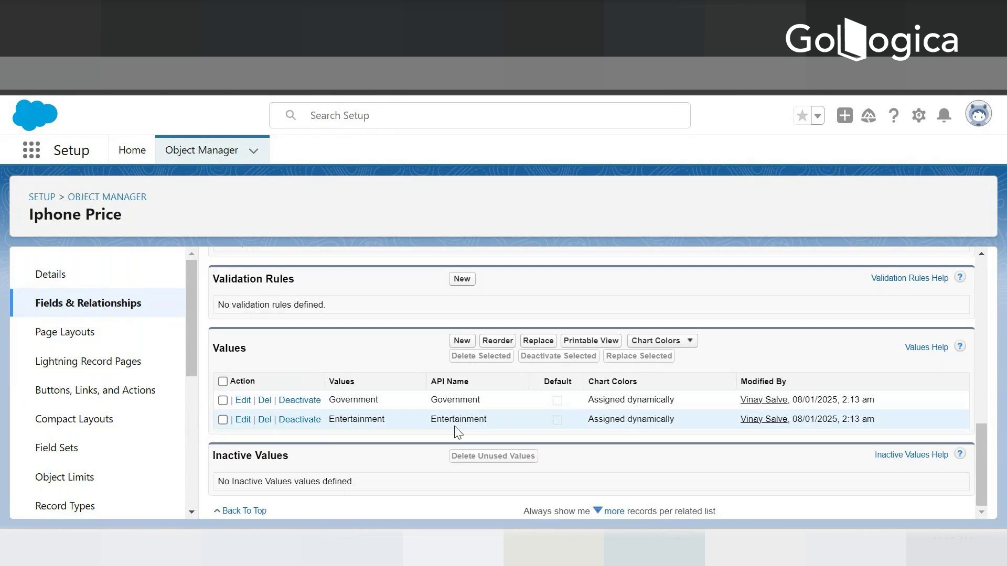
scroll(372, 390, up, 3)
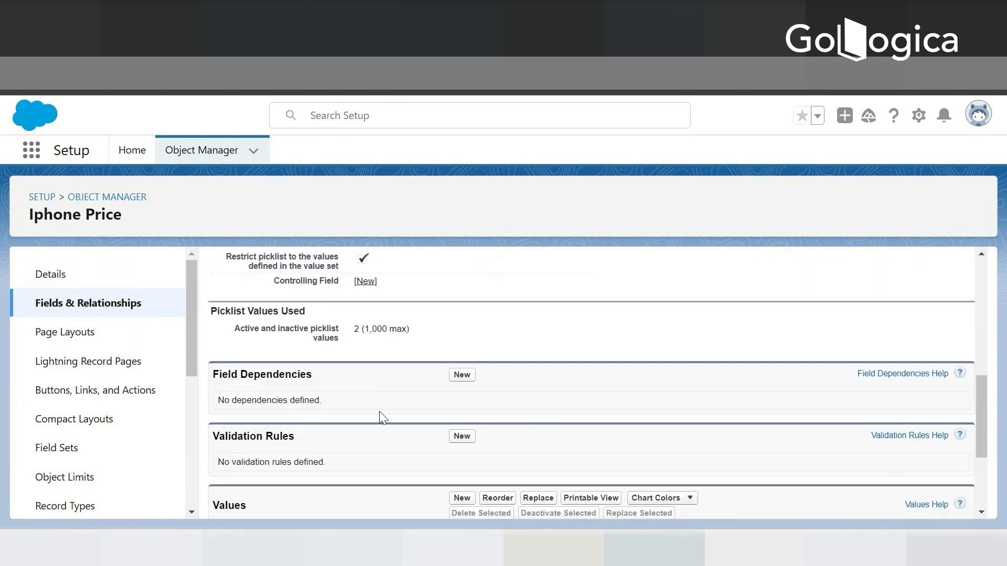
scroll(380, 411, down, 2)
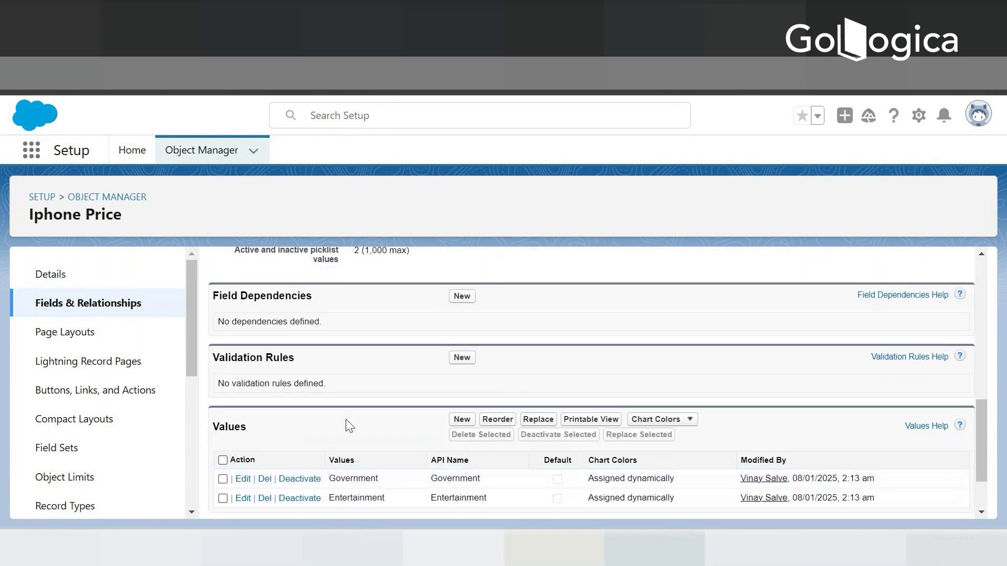
scroll(348, 423, up, 3)
scroll(378, 320, up, 4)
scroll(342, 300, up, 2)
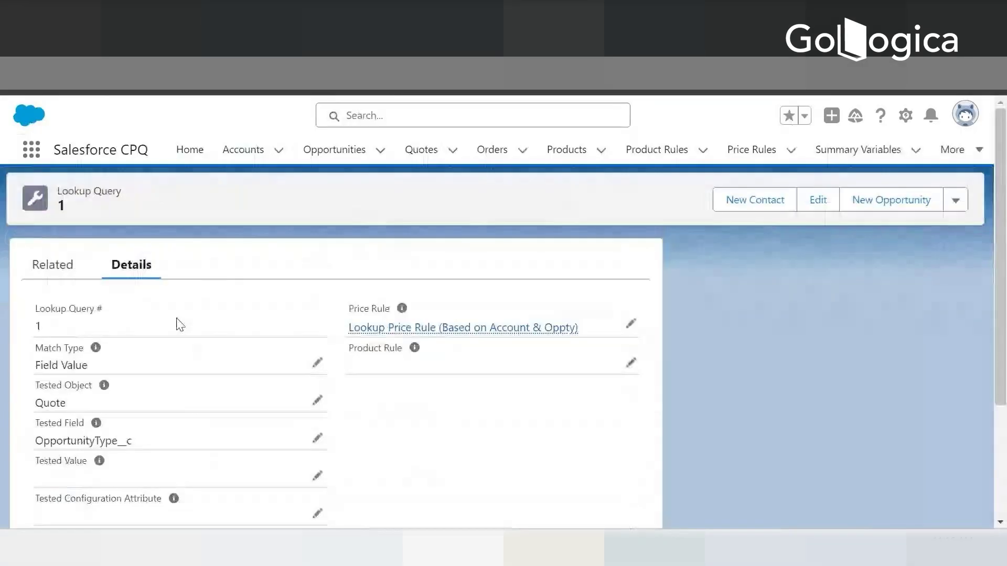
Check lookup query 1's lookup field, and review the picklist settings and values of the Iphone Price object's Type field
scroll(117, 395, down, 3)
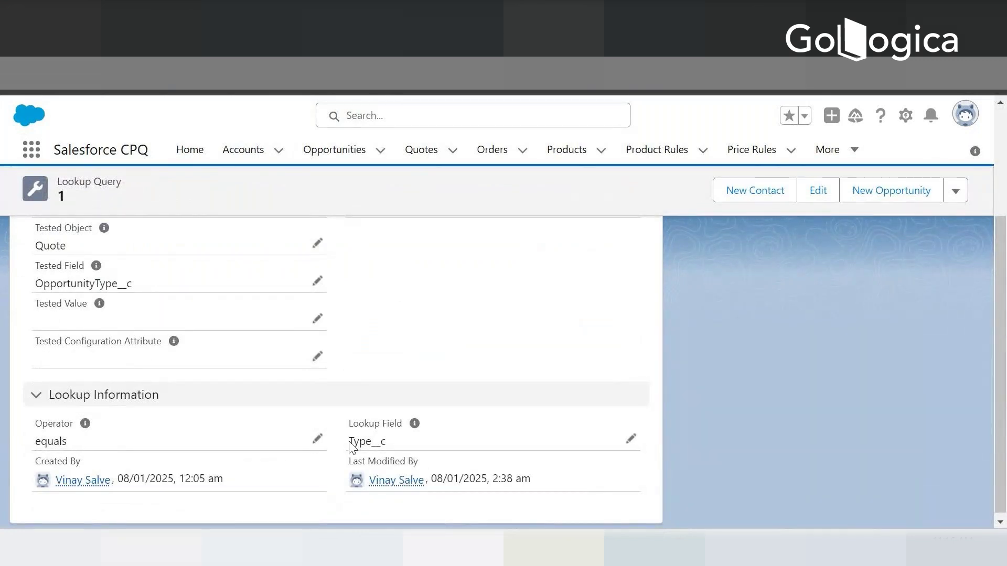
drag(350, 442, 391, 440)
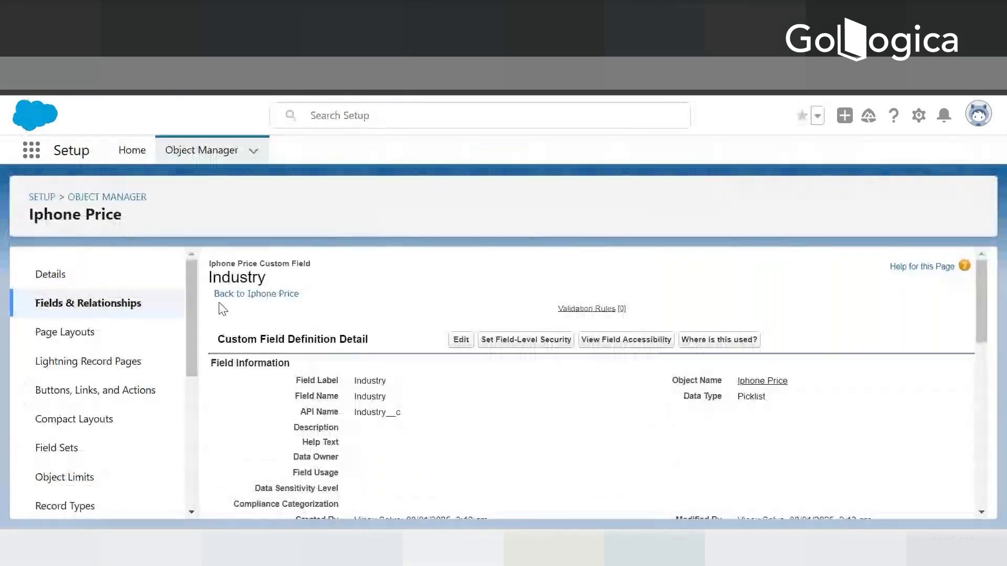
click(356, 288)
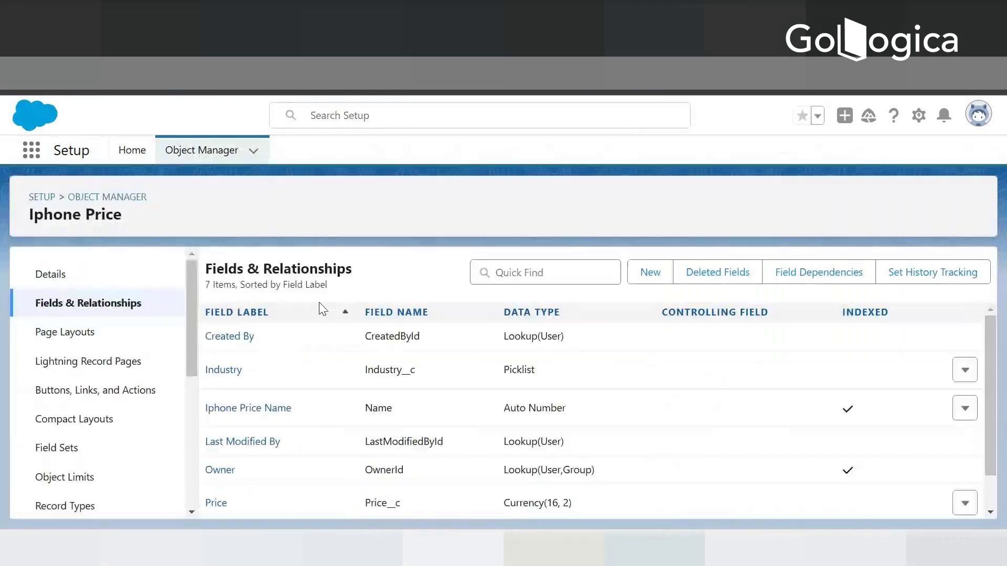
scroll(300, 403, down, 1)
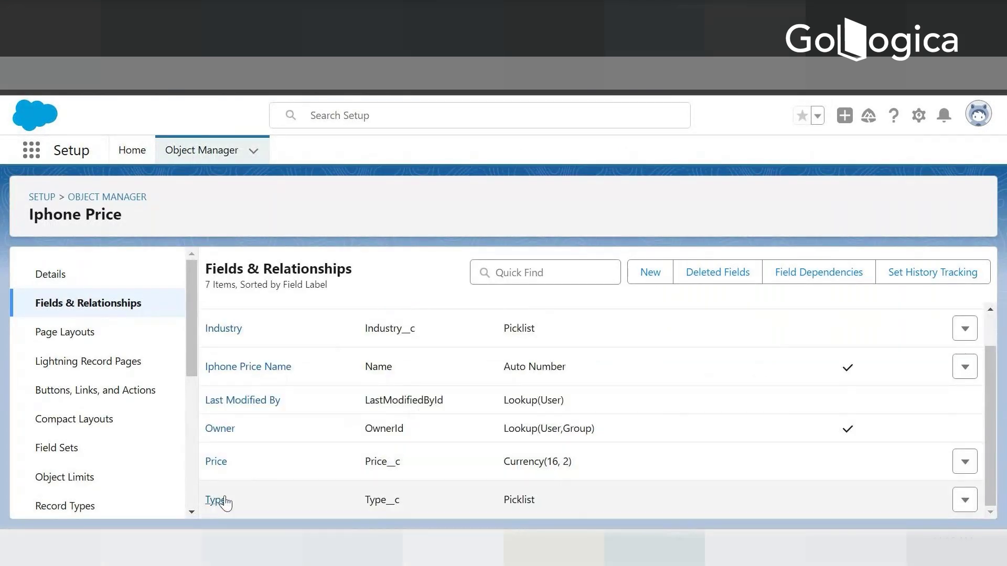
click(361, 508)
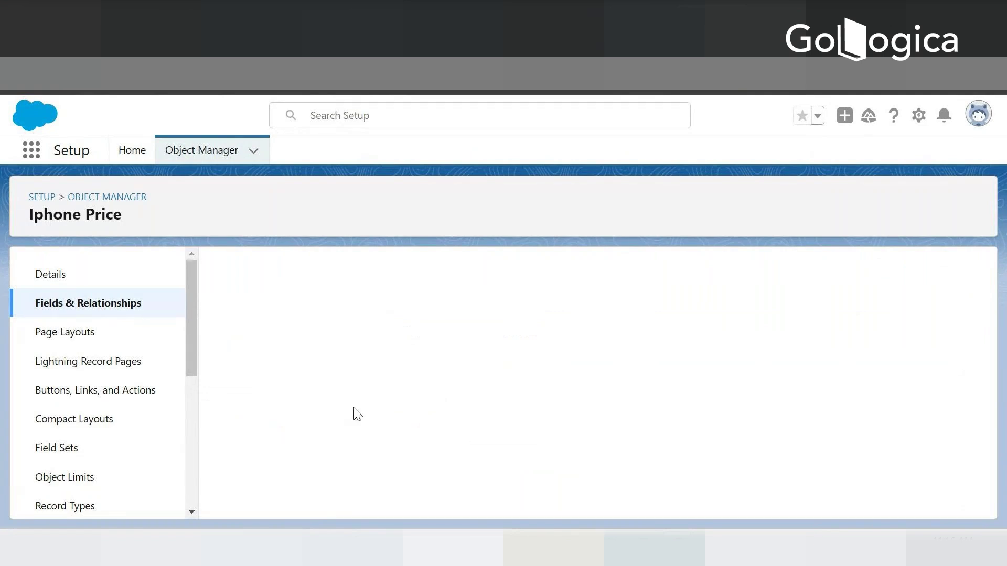
scroll(456, 398, down, 6)
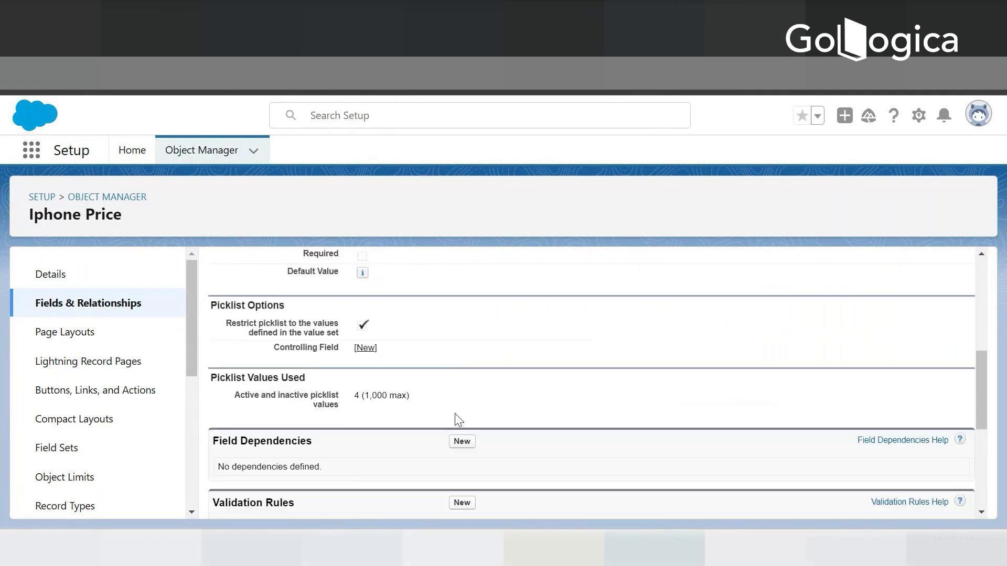
scroll(454, 413, down, 5)
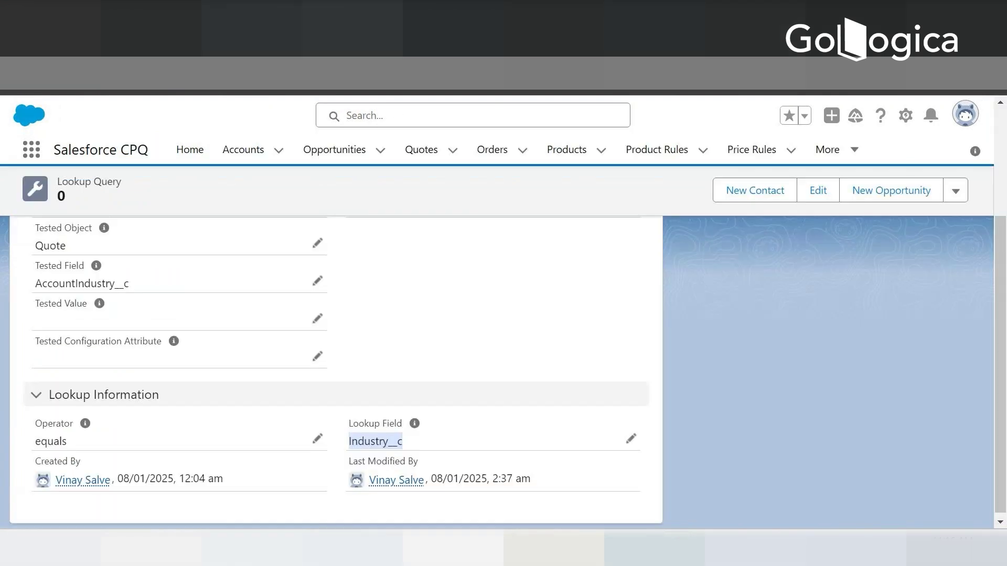
Go back from lookup query 0 to the lookup price rule and review its Price Actions and Lookup Queries lists
key(alt+Left)
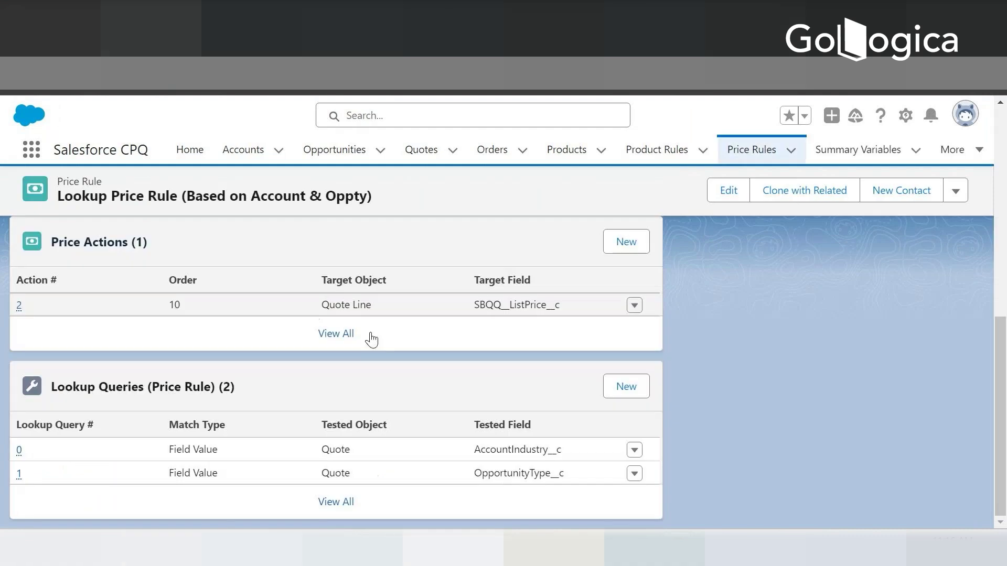
scroll(300, 351, down, 3)
scroll(300, 379, down, 2)
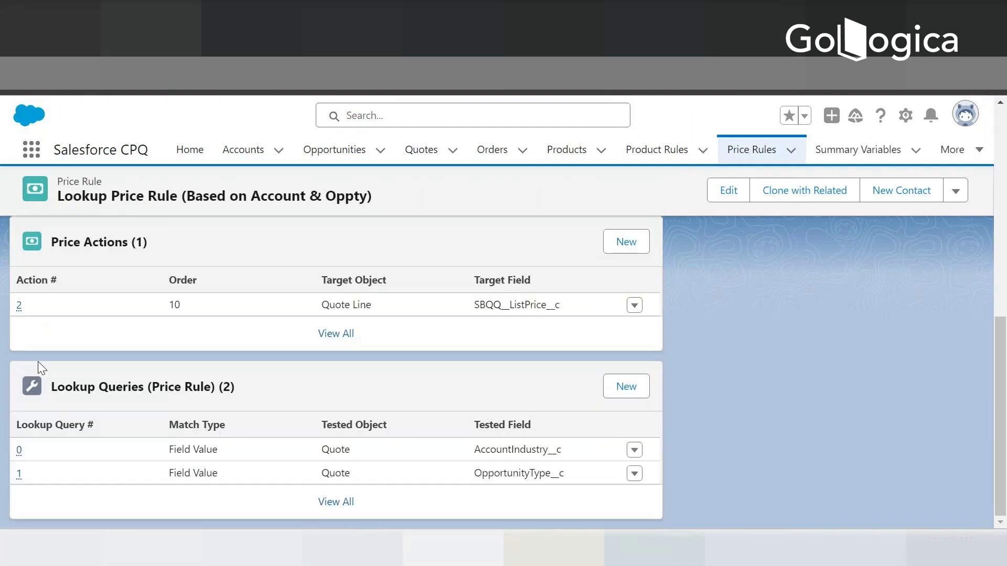
scroll(259, 355, up, 2)
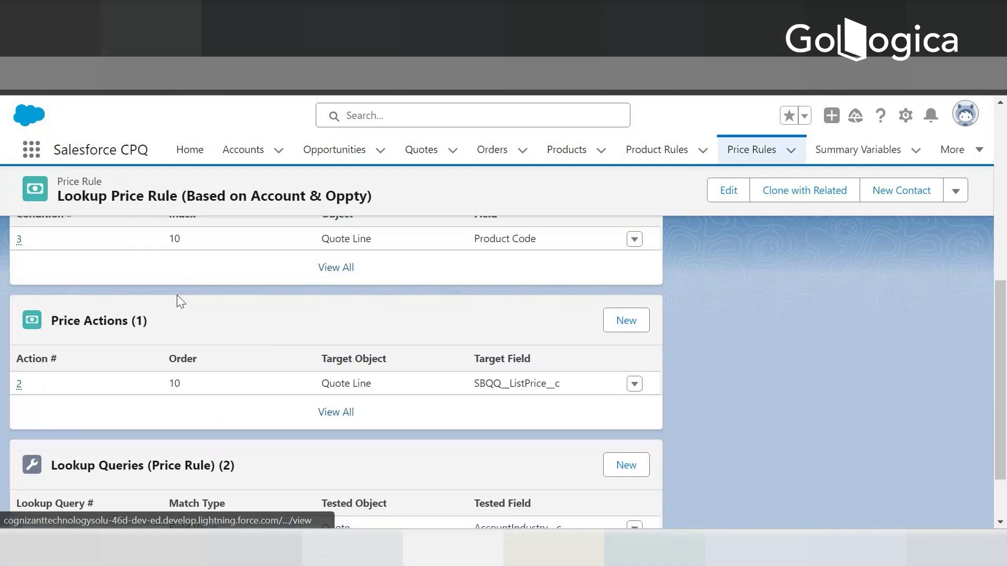
Open price action 2 of the lookup price rule and review its target object, target field and source lookup field
scroll(385, 448, down, 2)
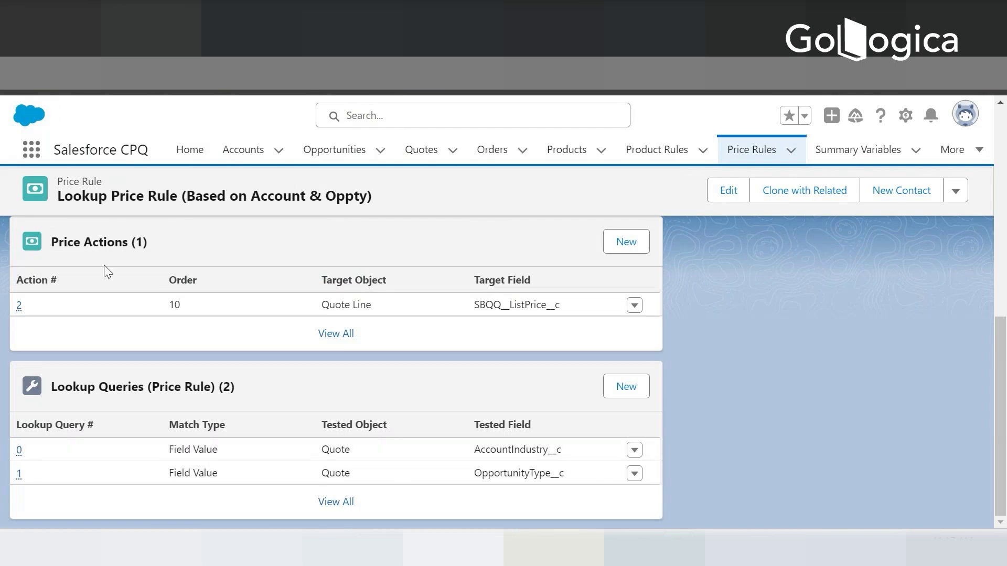
mouse_move(19, 313)
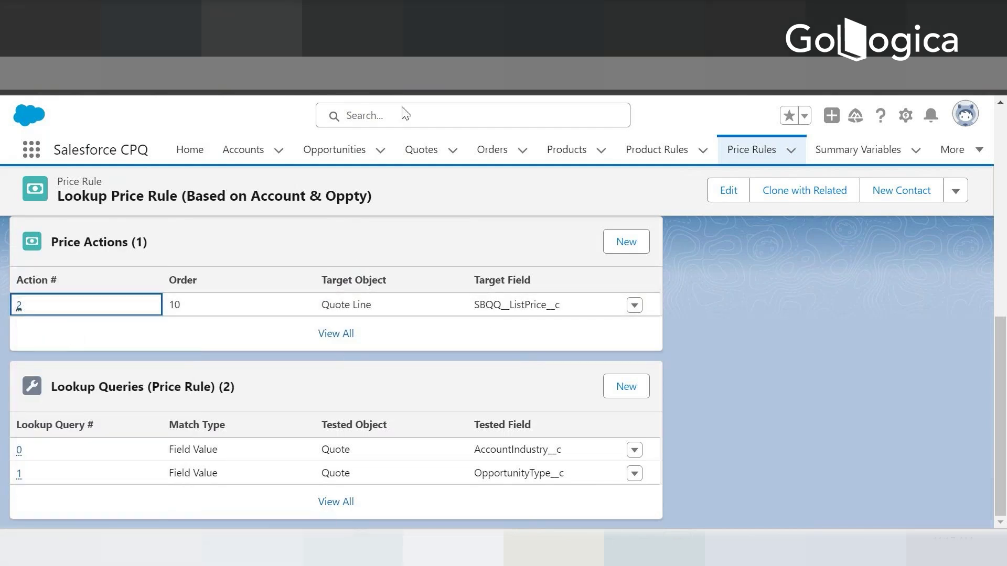
click(362, 16)
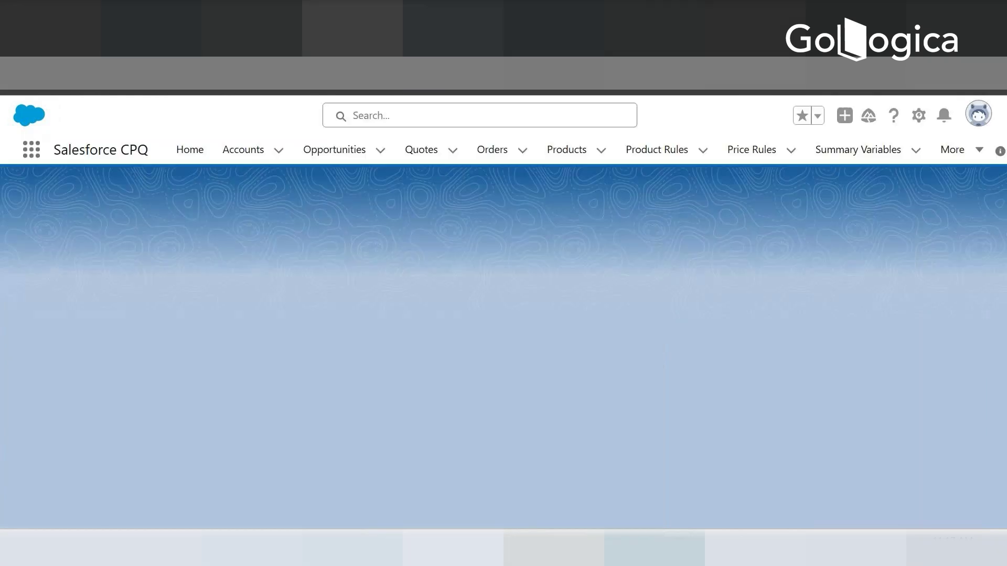
scroll(115, 304, down, 1)
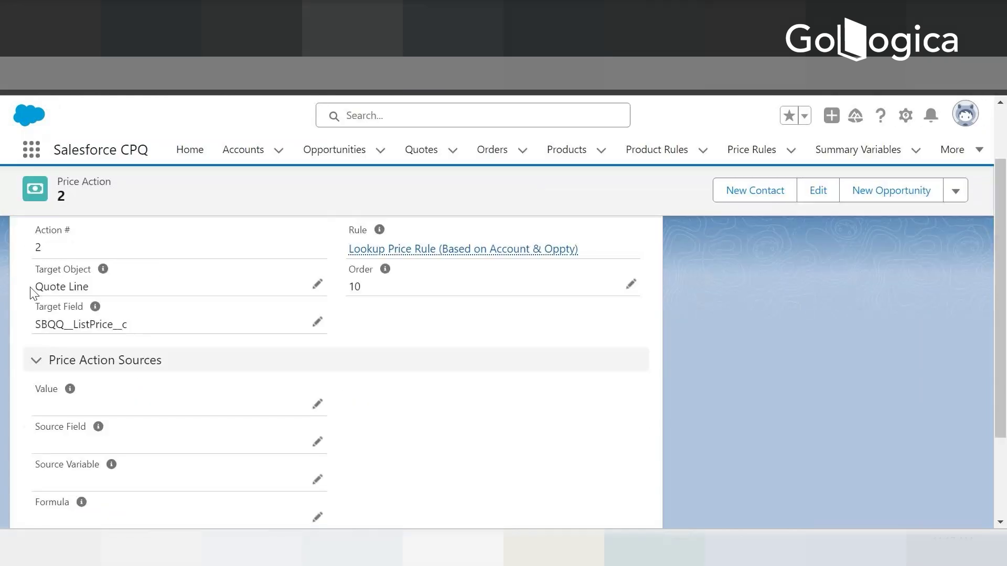
drag(33, 286, 92, 300)
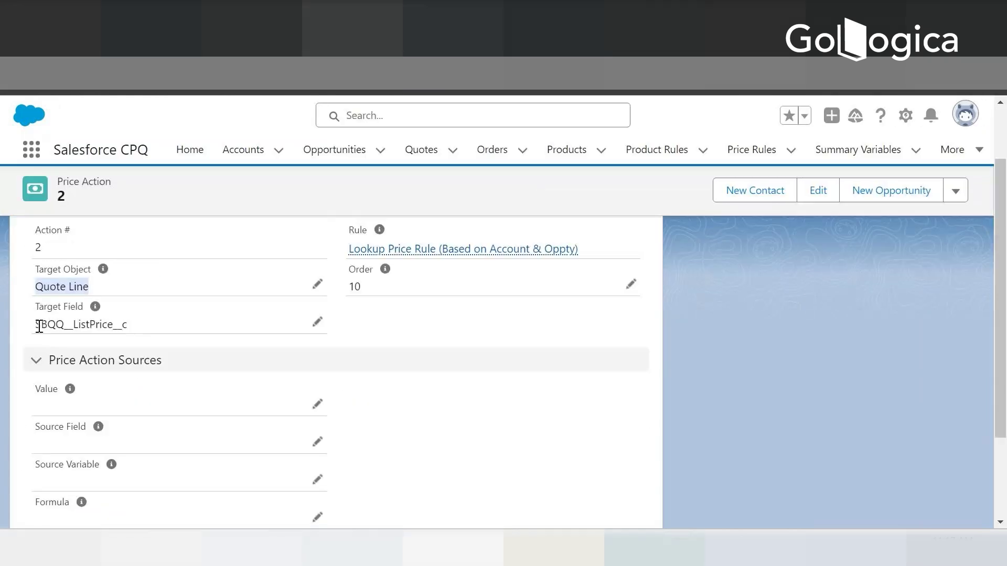
scroll(124, 325, down, 2)
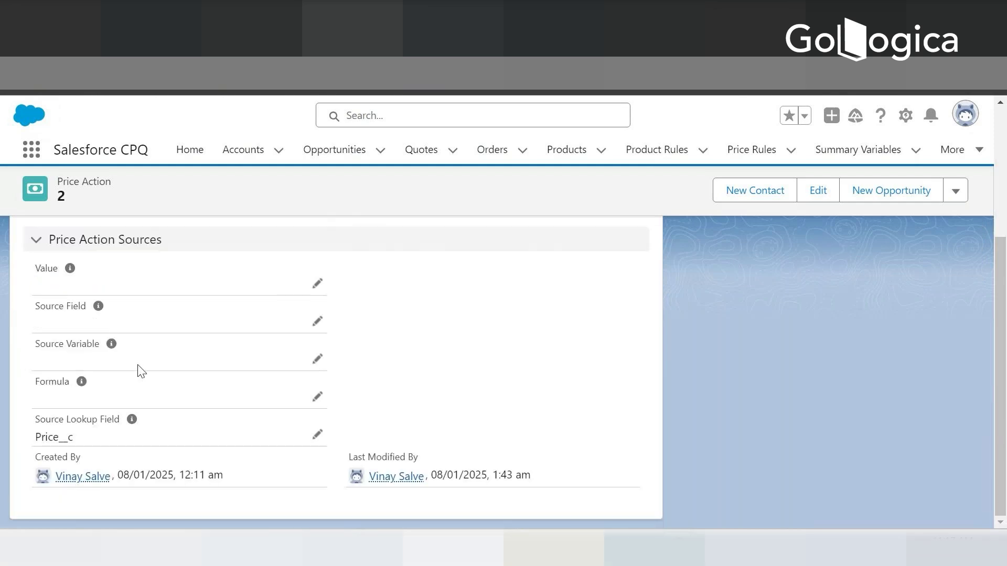
drag(37, 437, 79, 449)
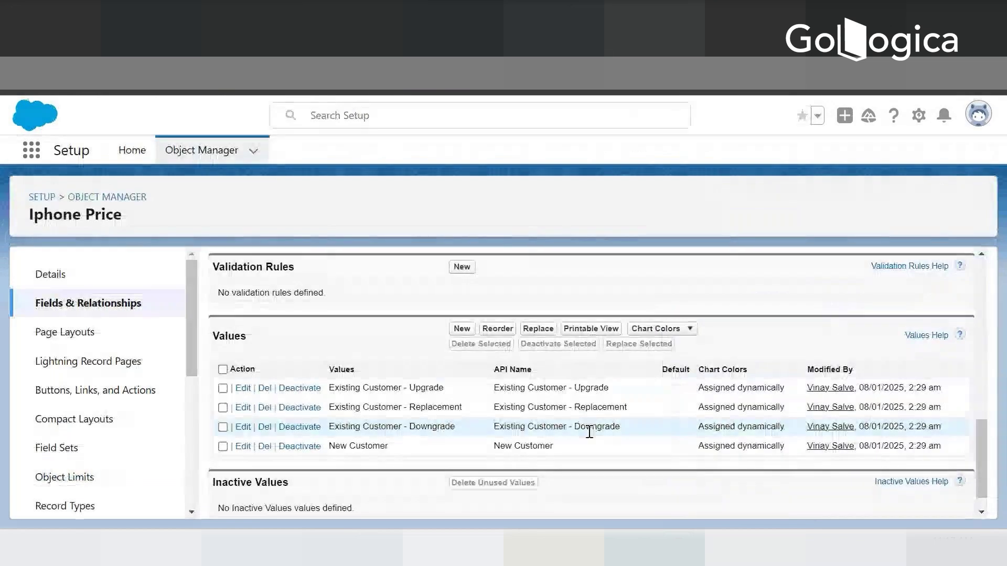
Return from the Type field definition to the Iphone Price object's field list and check the Price field
scroll(589, 431, up, 5)
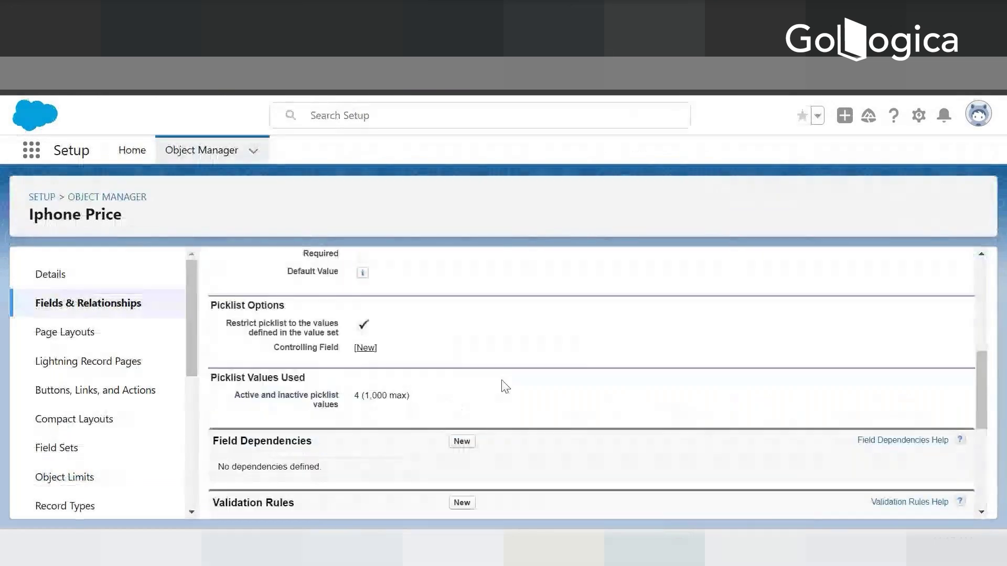
scroll(255, 285, up, 5)
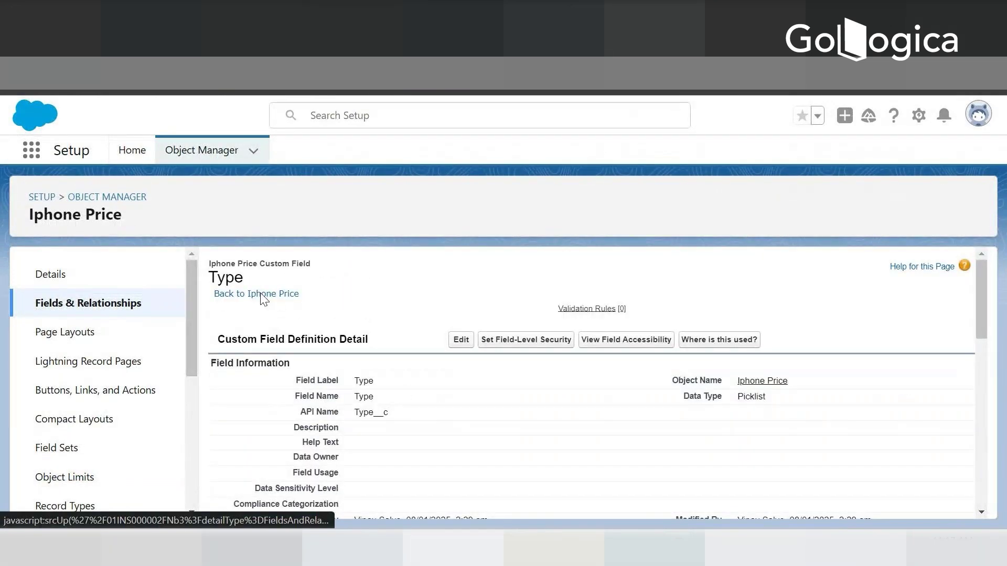
click(263, 294)
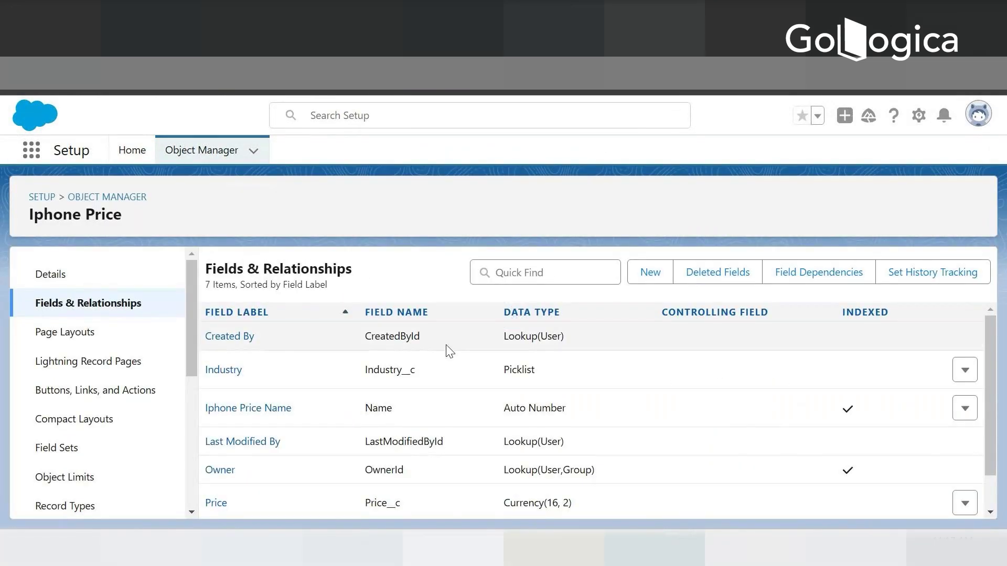
scroll(445, 441, down, 1)
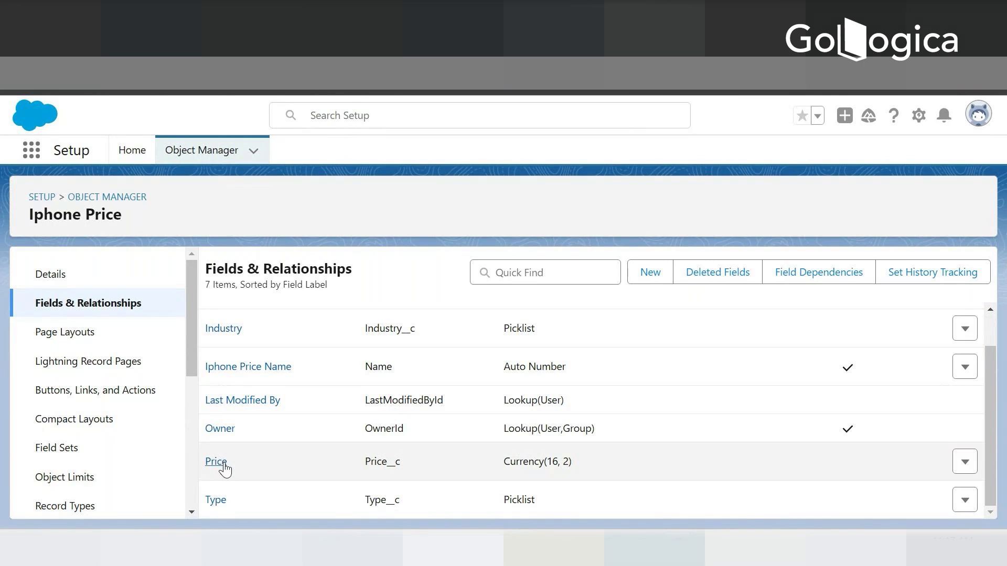
Go back to the lookup price rule and review its evaluation settings, lookup object and price conditions
click(152, 15)
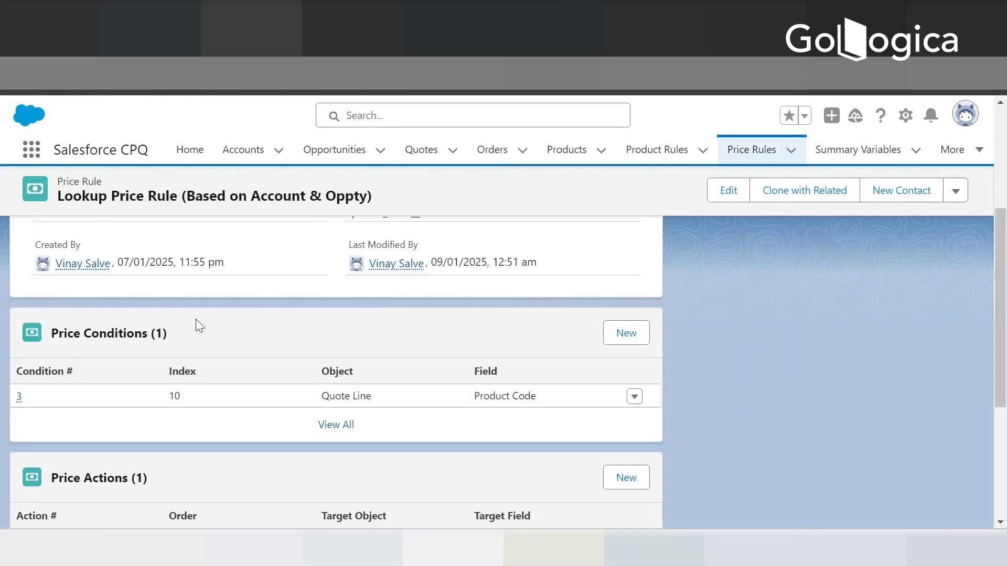
scroll(196, 319, up, 4)
scroll(274, 362, down, 5)
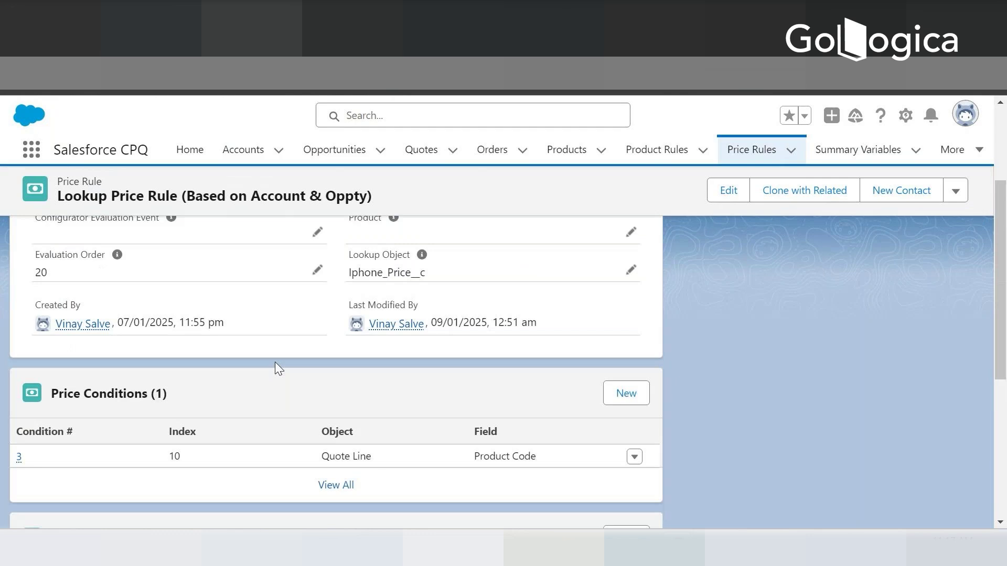
scroll(602, 173, up, 5)
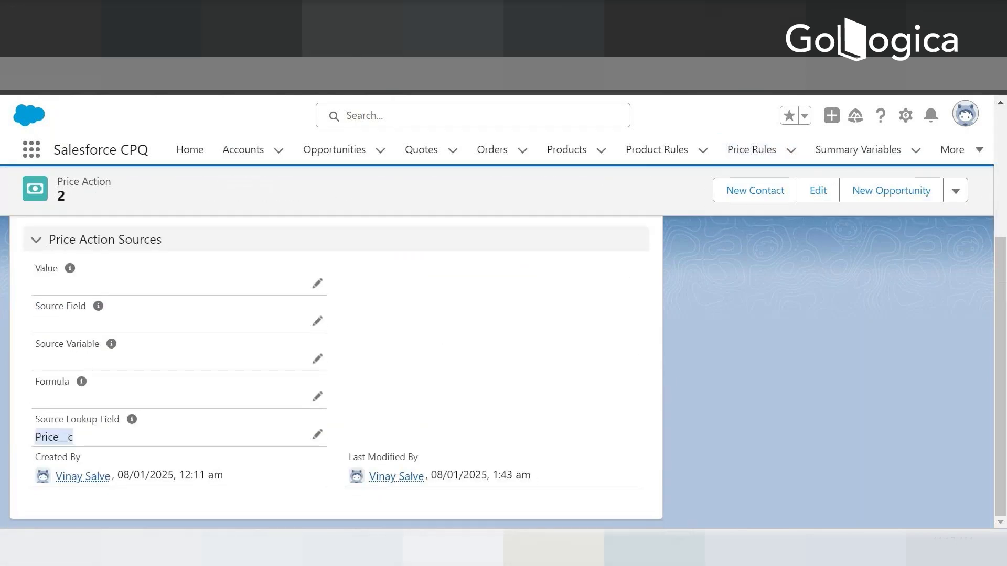
Open quote Q-00045 from the recently viewed quotes and start editing its lines
click(422, 151)
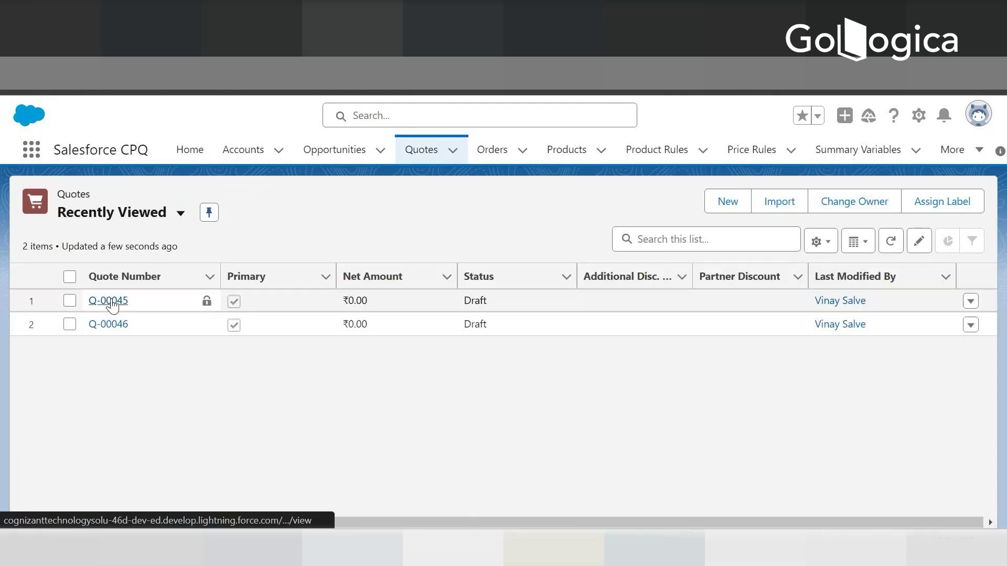
click(108, 301)
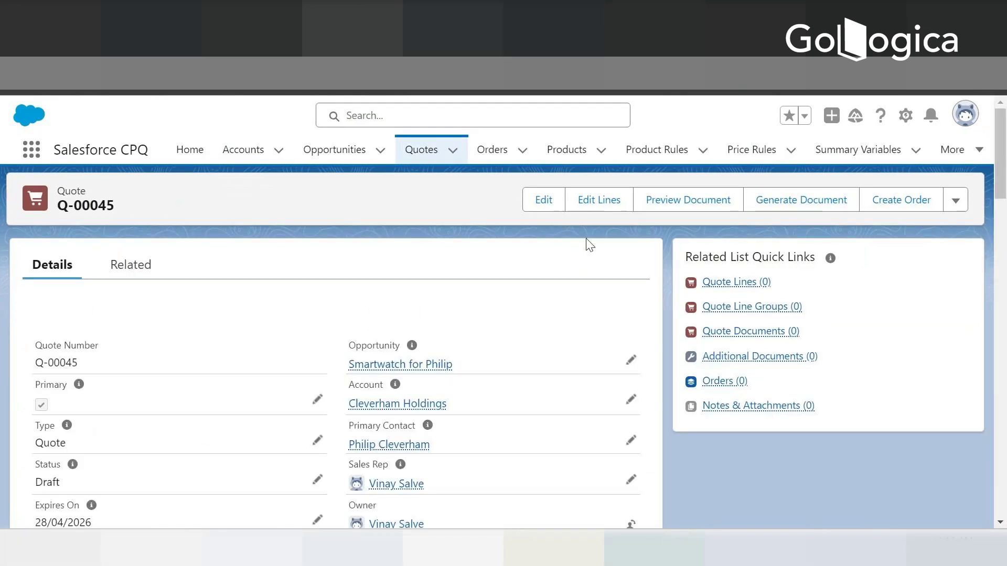
click(598, 206)
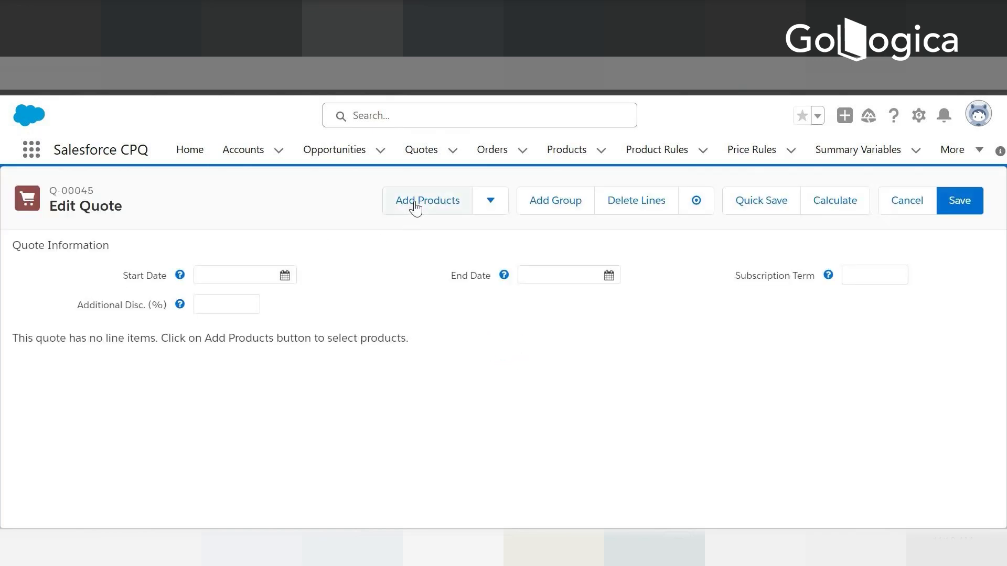
Search the product selection for "iphone" and add Iphone 15 to quote Q-00045
click(417, 206)
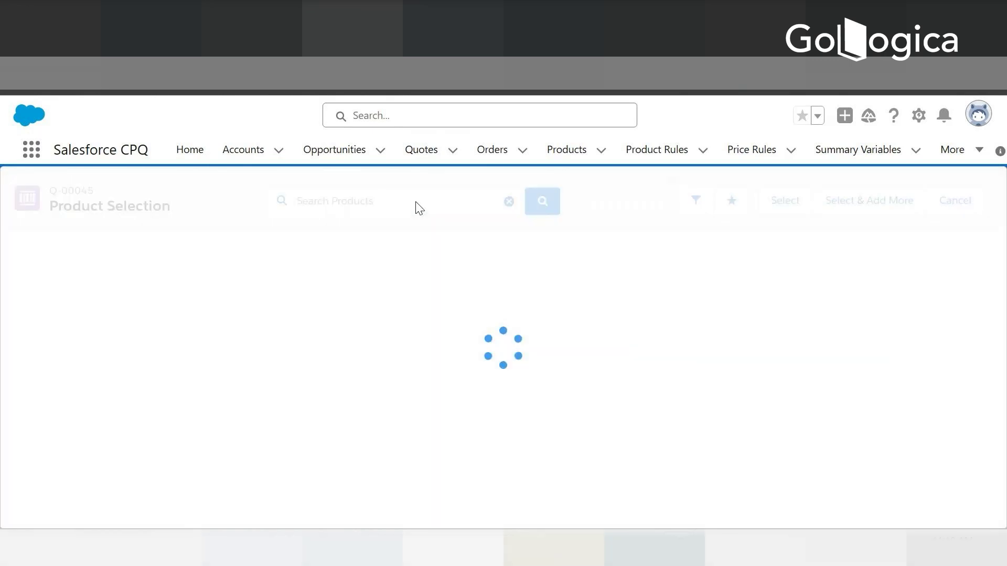
click(333, 202)
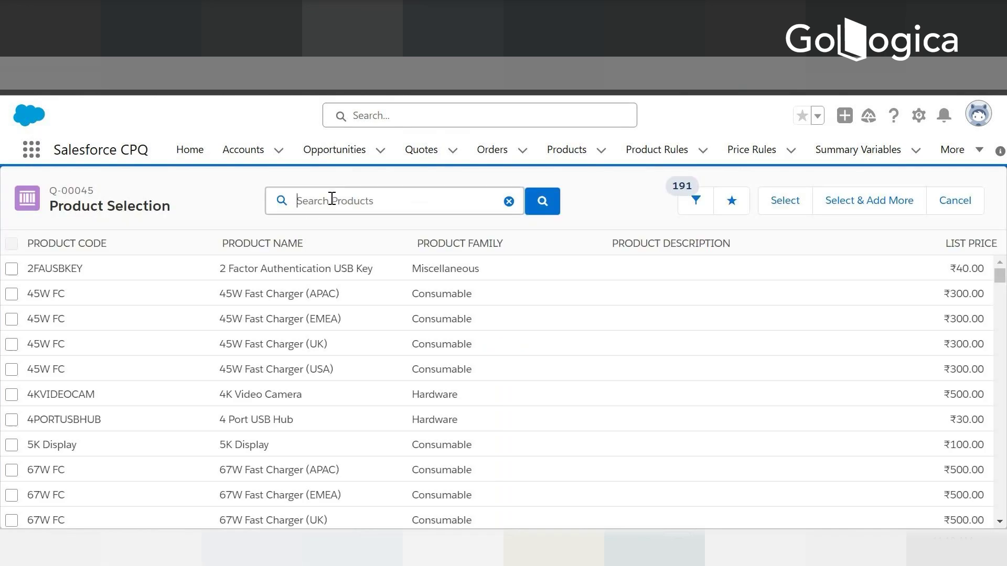
text(iphone)
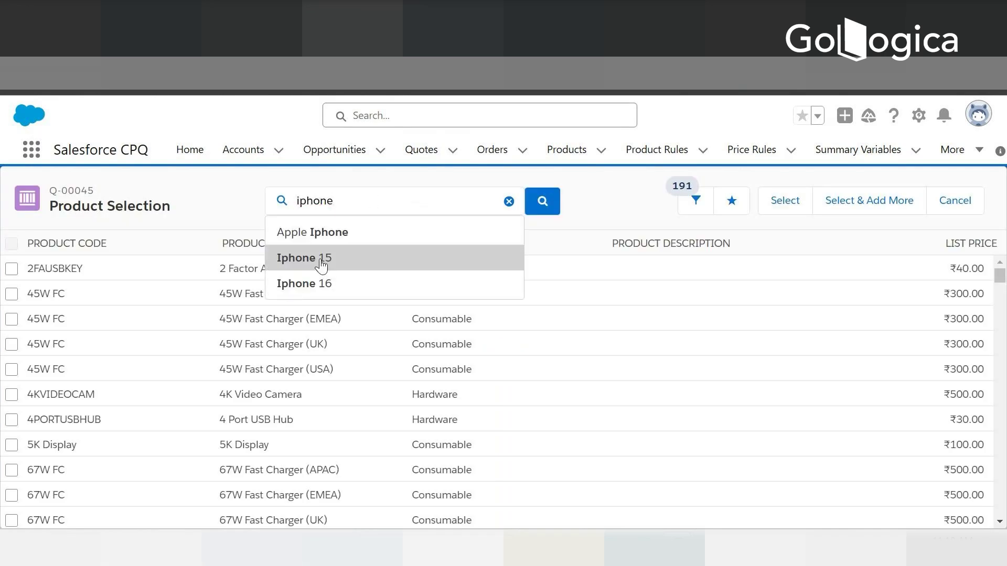
click(321, 258)
click(11, 269)
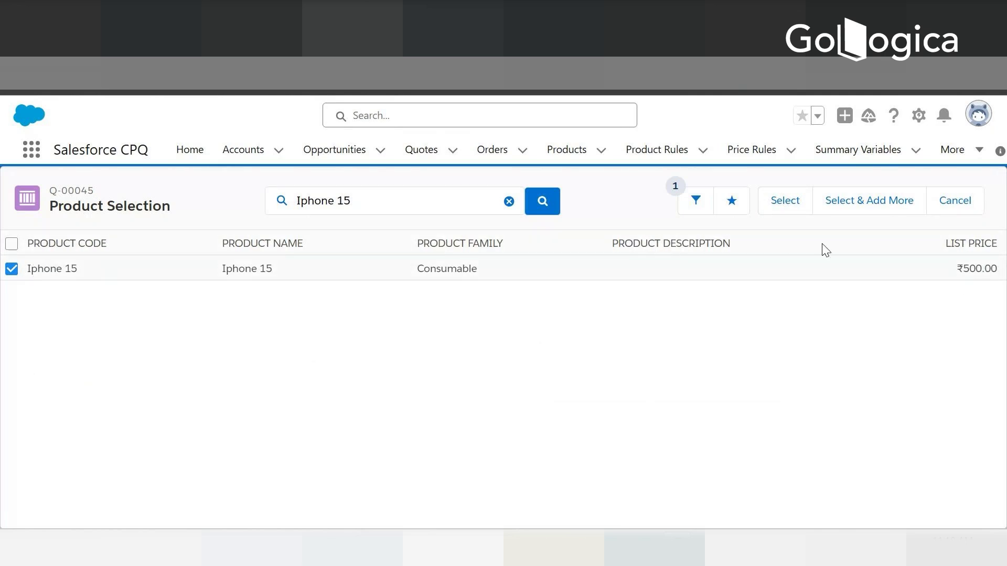
click(780, 206)
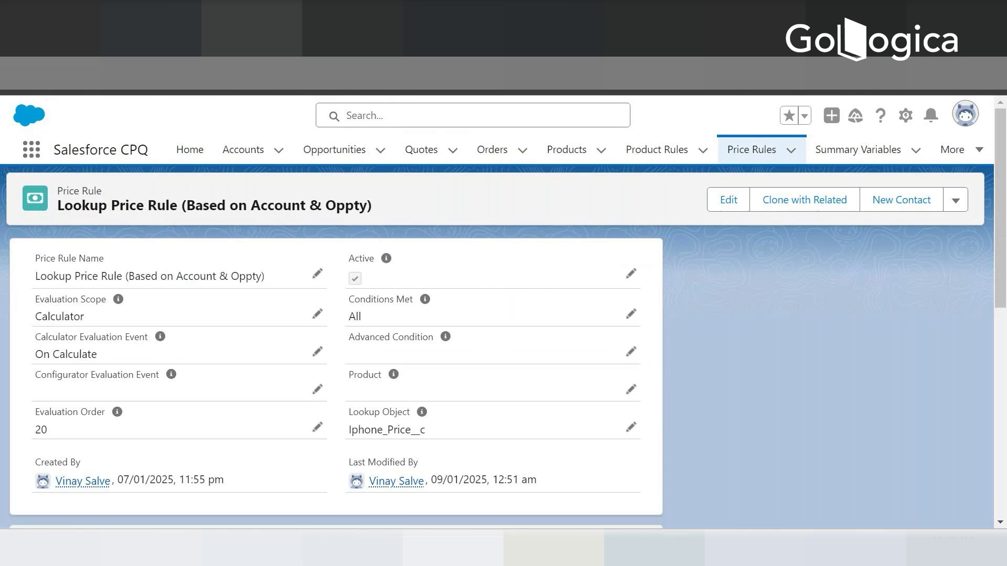
Look over the lookup price rule, and open the quote record Q-00045 in a separate browser tab
scroll(65, 401, down, 6)
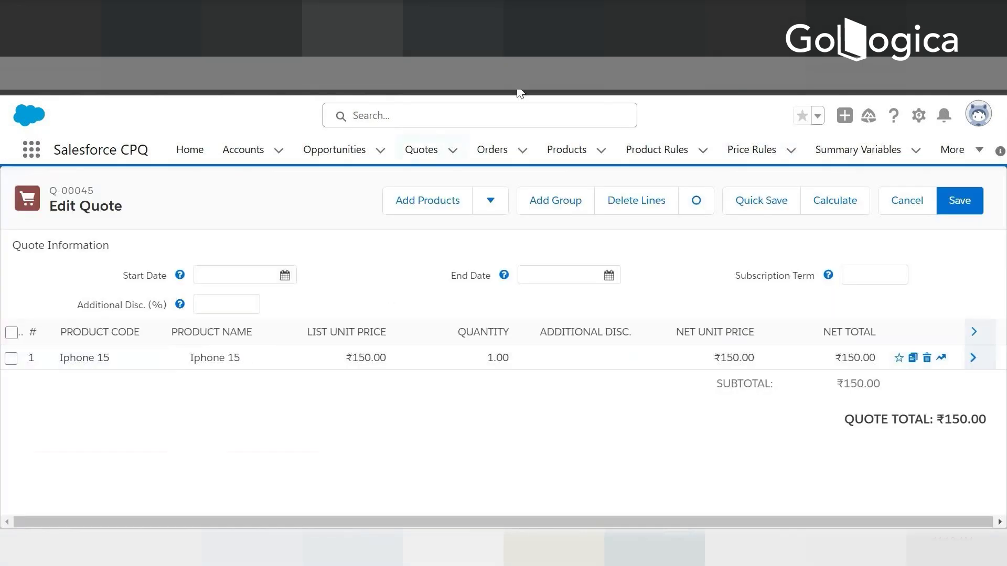
right_click(410, 148)
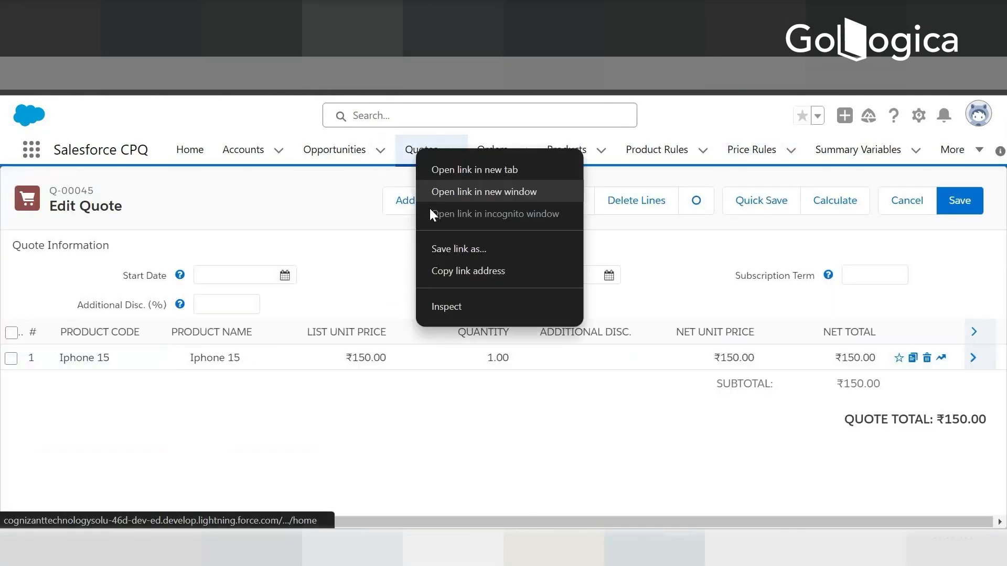
click(480, 162)
key(ctrl+Tab)
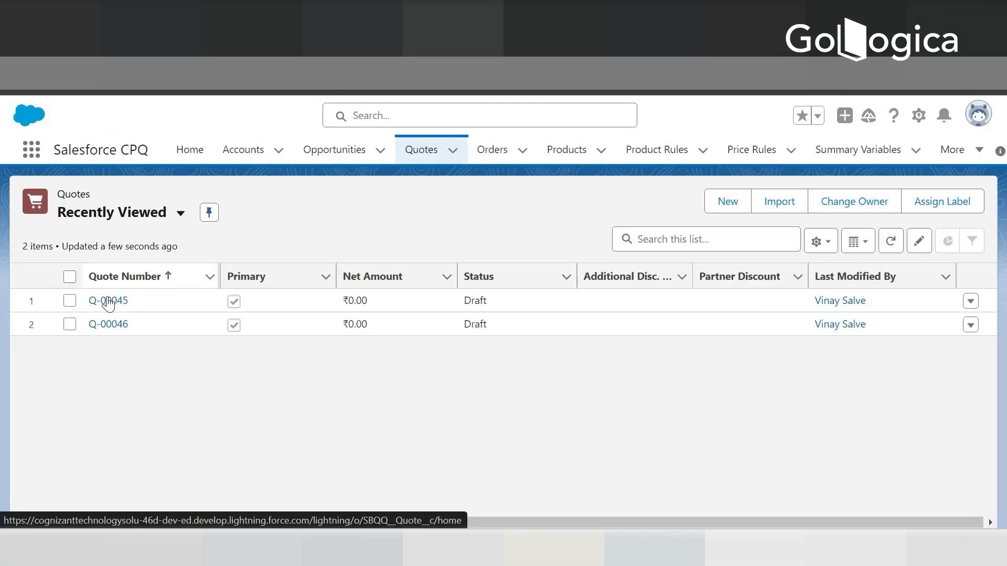
click(108, 304)
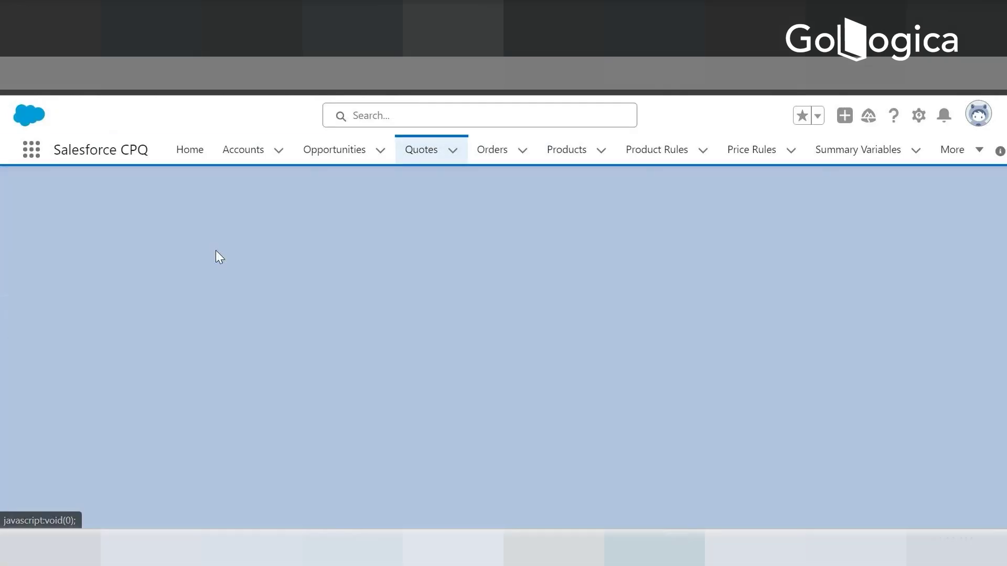
Compare the quote's Account Industry and Opportunity Type with the Iphone Prices list, highlighting the Entertainment, Existing Customer - Downgrade record
scroll(213, 314, down, 3)
scroll(213, 313, down, 2)
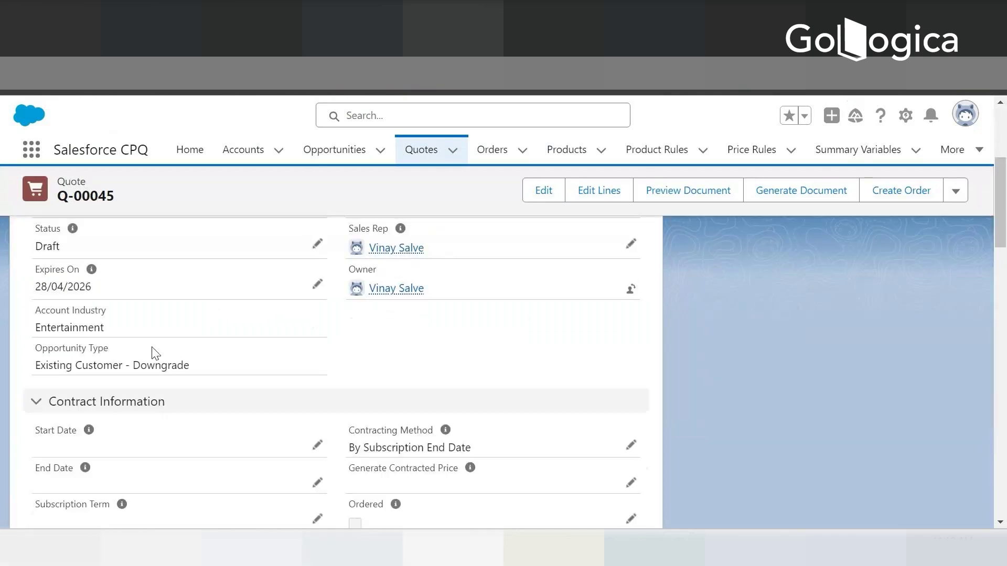
double_click(76, 327)
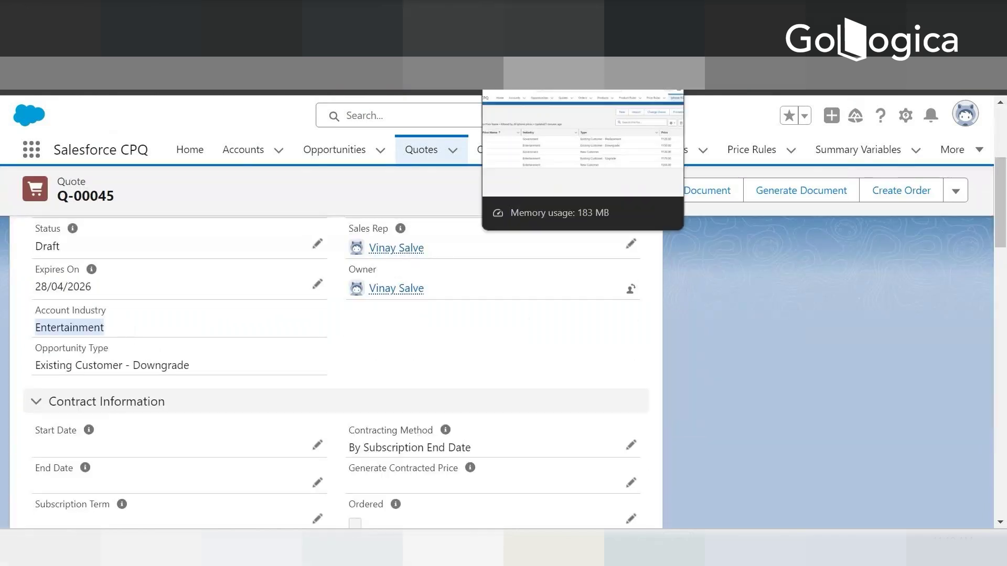
key(ctrl+Tab)
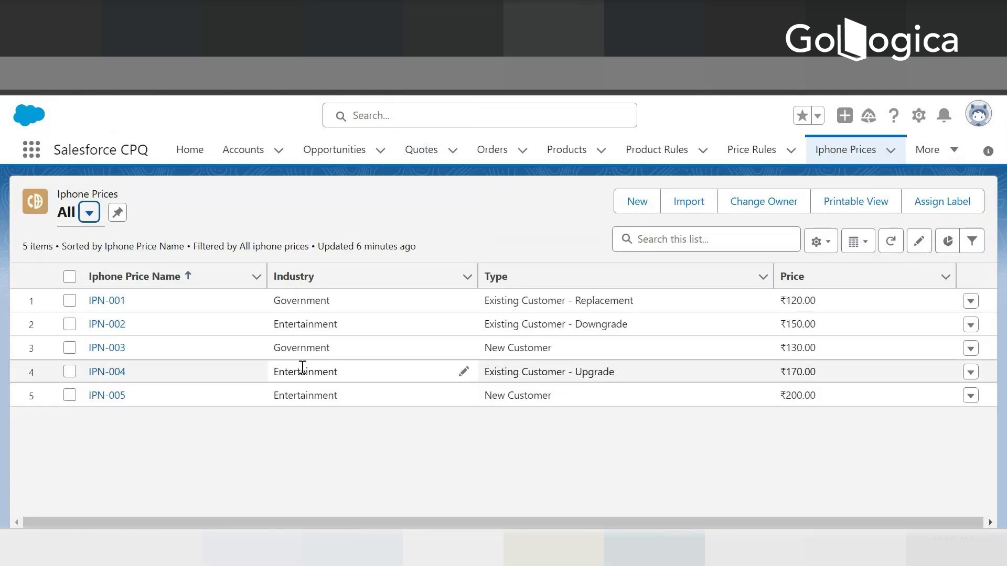
drag(633, 327, 265, 328)
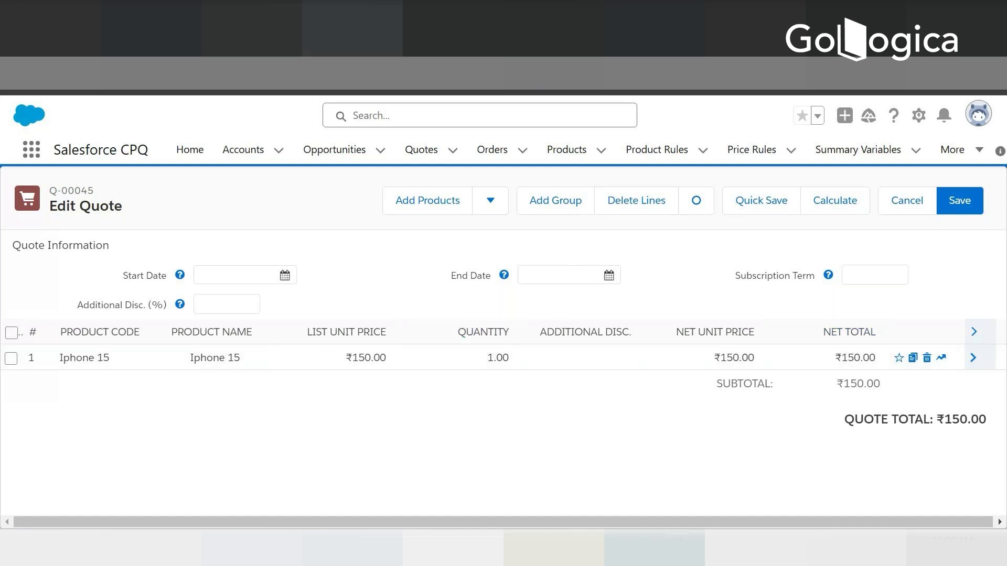
Open Discount Schedules and switch the list view to All
click(299, 12)
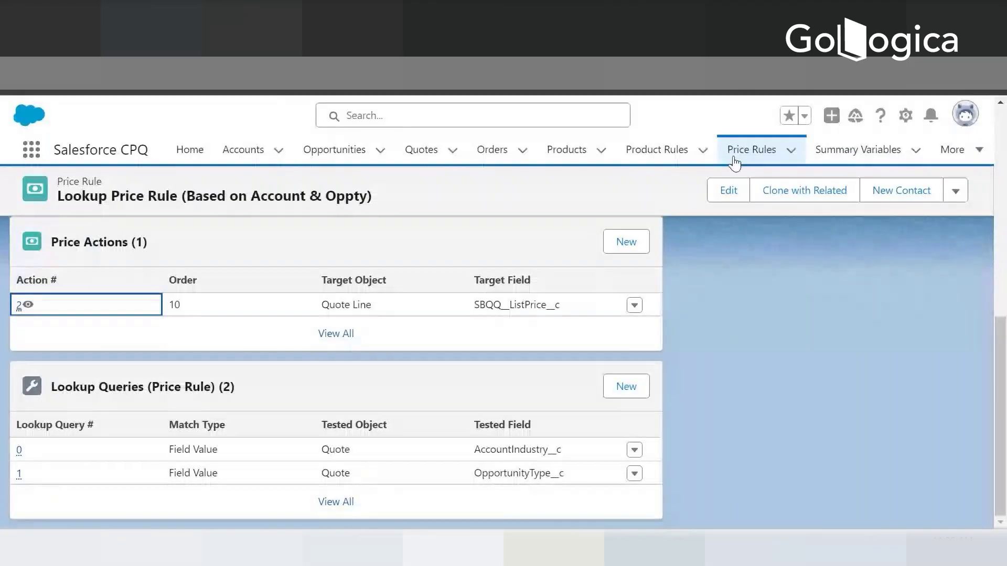
click(963, 159)
click(923, 184)
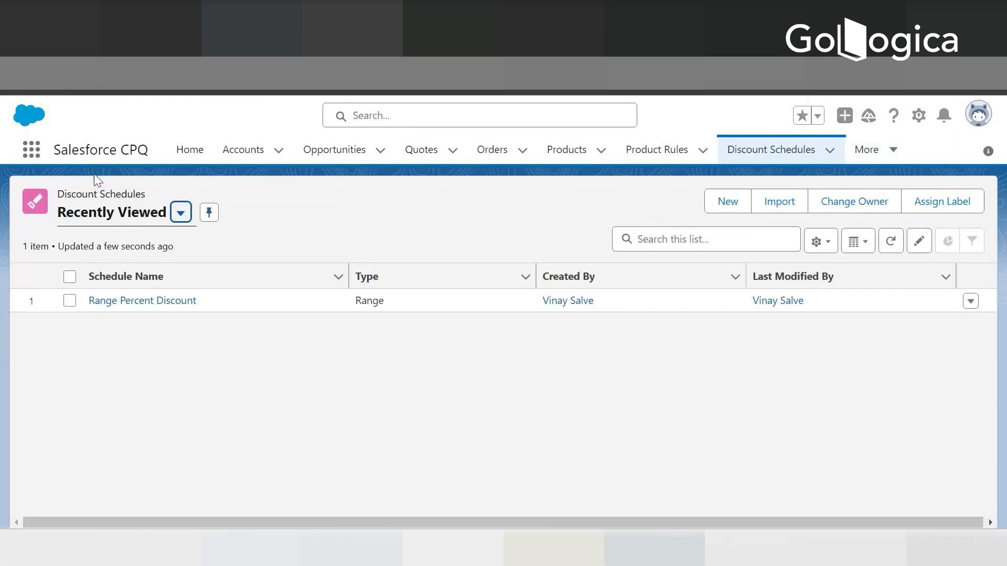
click(181, 212)
click(95, 271)
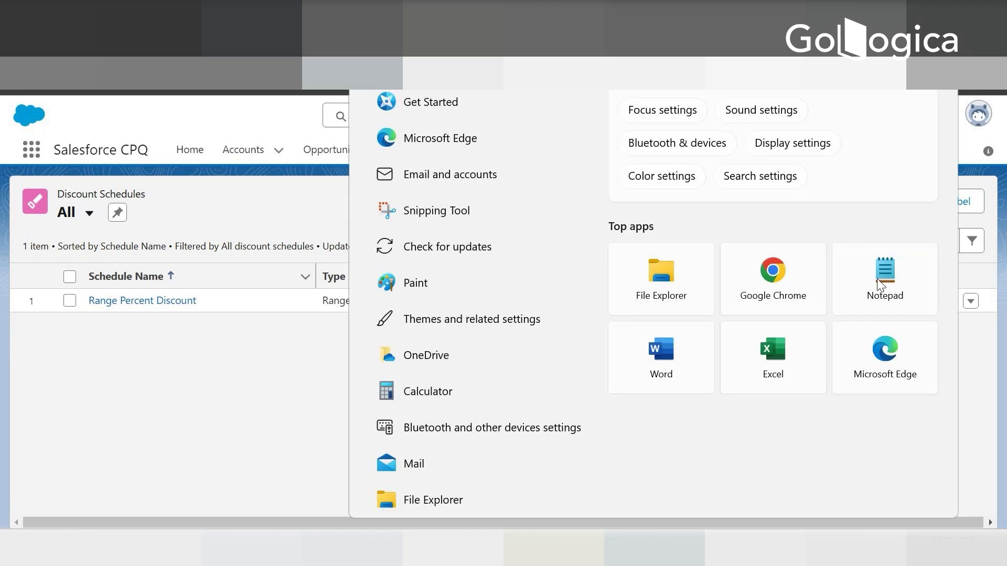
Switch to a blank Notepad window and place it over the middle of the discount schedules list
key(Escape)
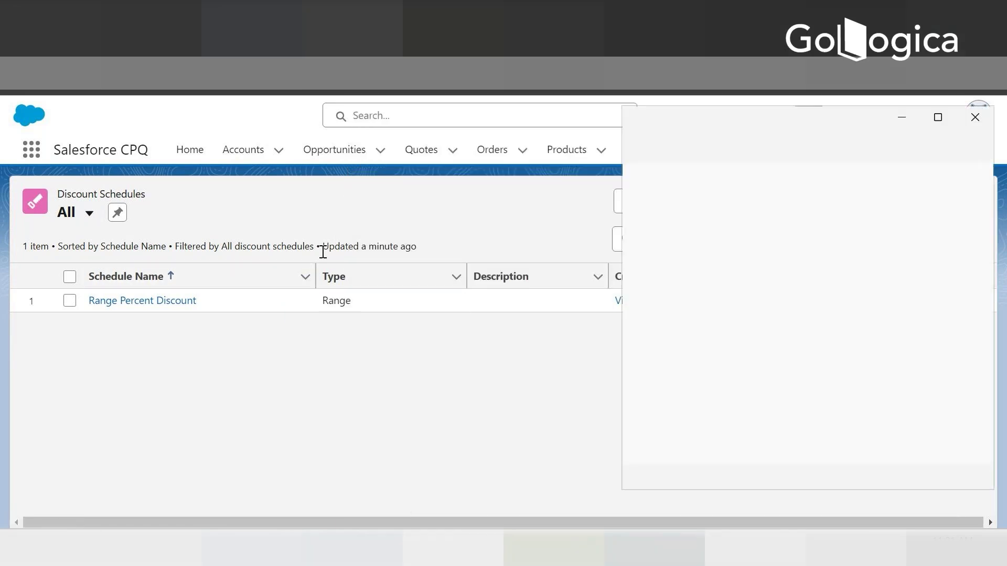
drag(785, 117, 407, 155)
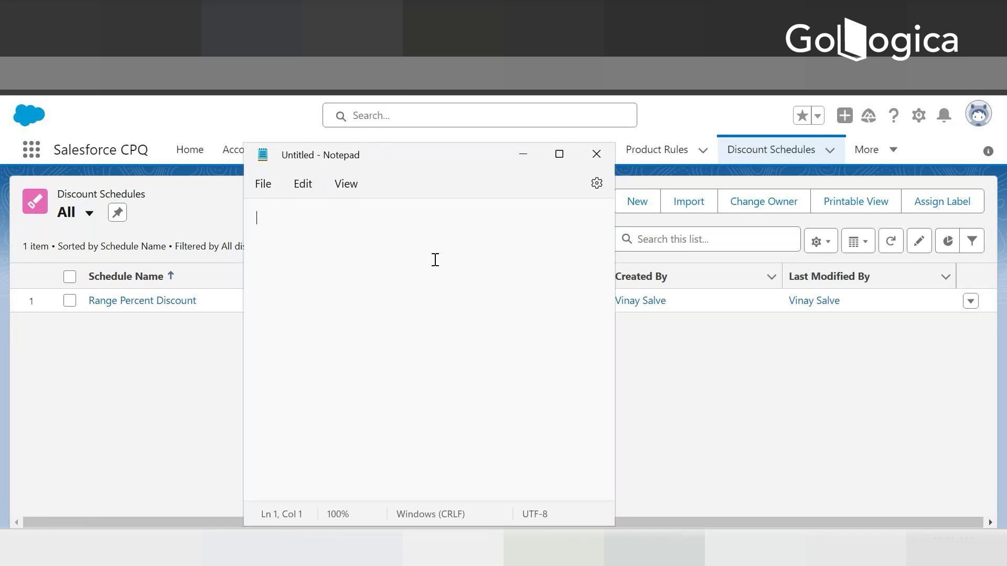
List the first three quantity tiers in the note as 1 - 10 - 0%, 11 - 20 - 5% and 21 - 30 - 10%
text(1)
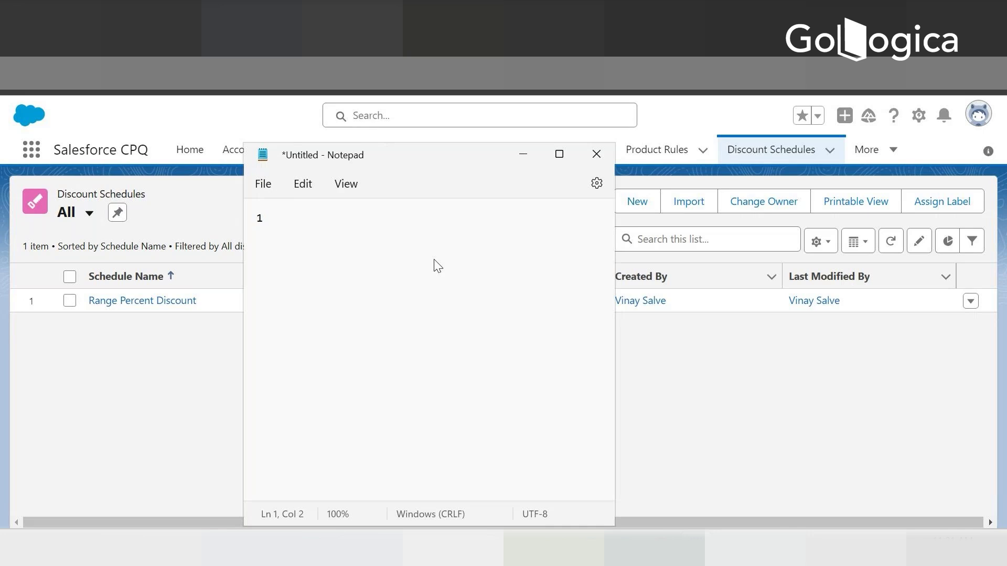
text( - 10 - ))
key(BackSpace)
text(0%)
key(Return)
text(11 - 20 - 5% )
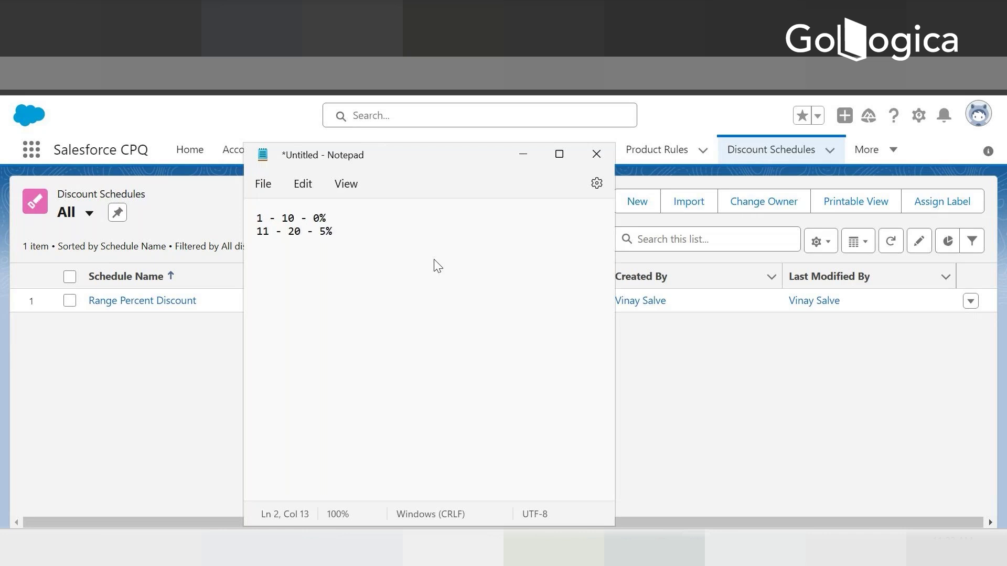
text(21 - 30 - 10%)
key(Return)
Add the tiers 31 - 40 - 15% and 41 - 50 - 20% below the first three
text(31-)
key(BackSpace)
text(0)
key(BackSpace)
key(BackSpace)
text(- 40 - 15)
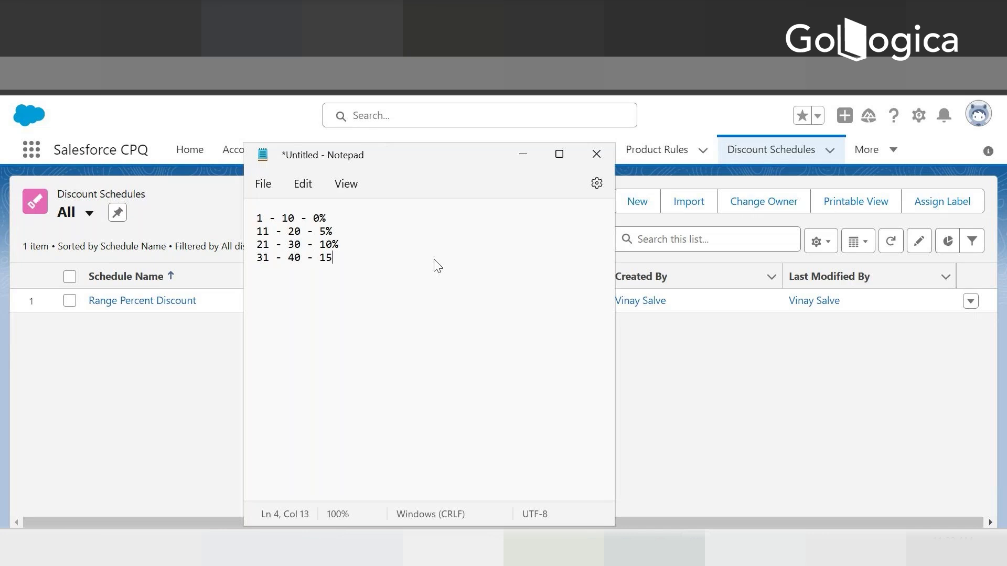
text(%)
key(Return)
text(41 - 50 - 1)
key(BackSpace)
text(20% 51)
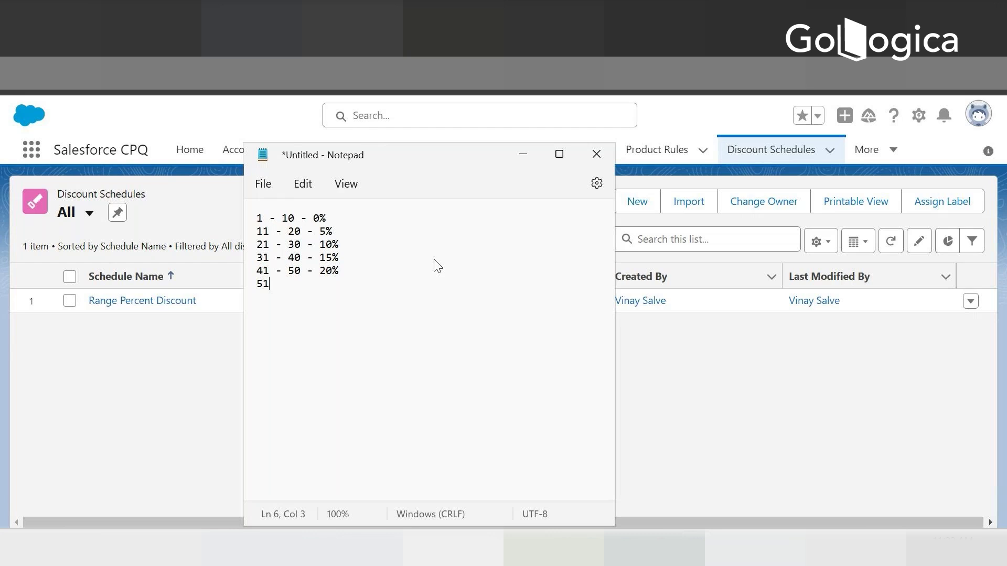
Add a last, open-ended tier reading 51 - 25%
key(BackSpace)
key(BackSpace)
key(Down)
key(Down)
text(51 -)
text(25%)
Change the start of the first tier to 01
key(Up)
key(Up)
key(Left)
key(Left)
text(0)
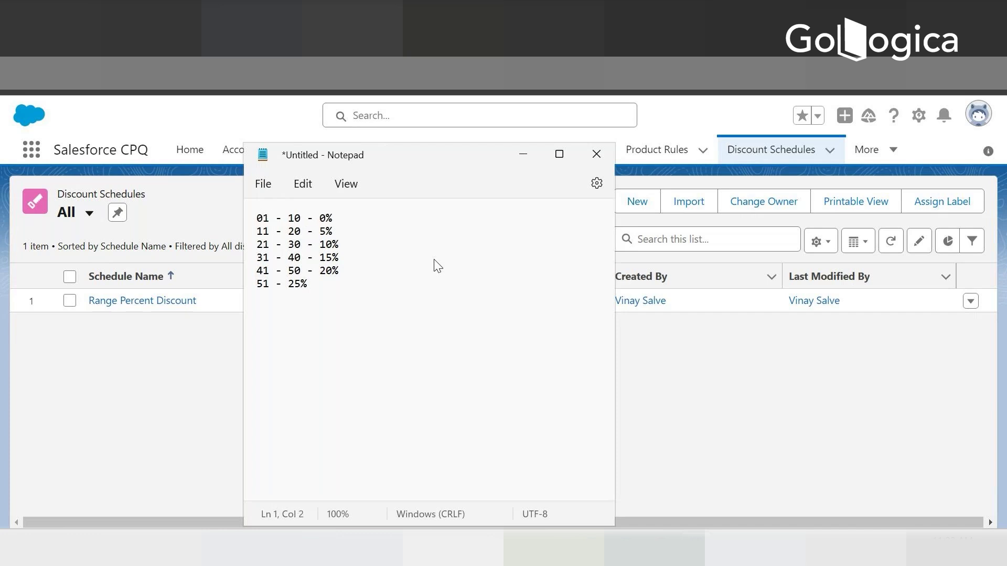
Space out the 51 tier so its 25% lines up with the percentages above
key(Down)
key(Down)
key(Down)
key(Down)
key(alt+Tab)
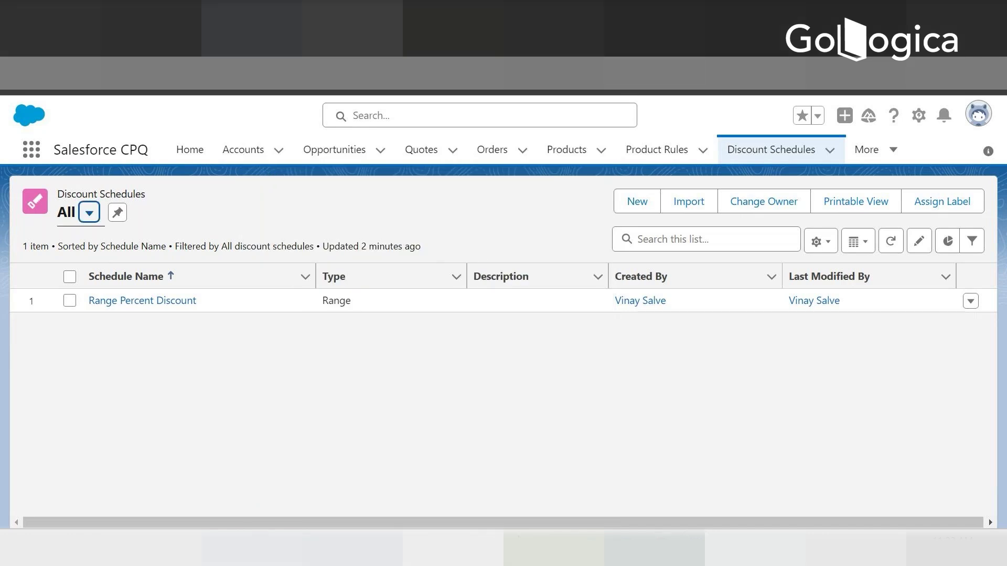
key(alt+Tab)
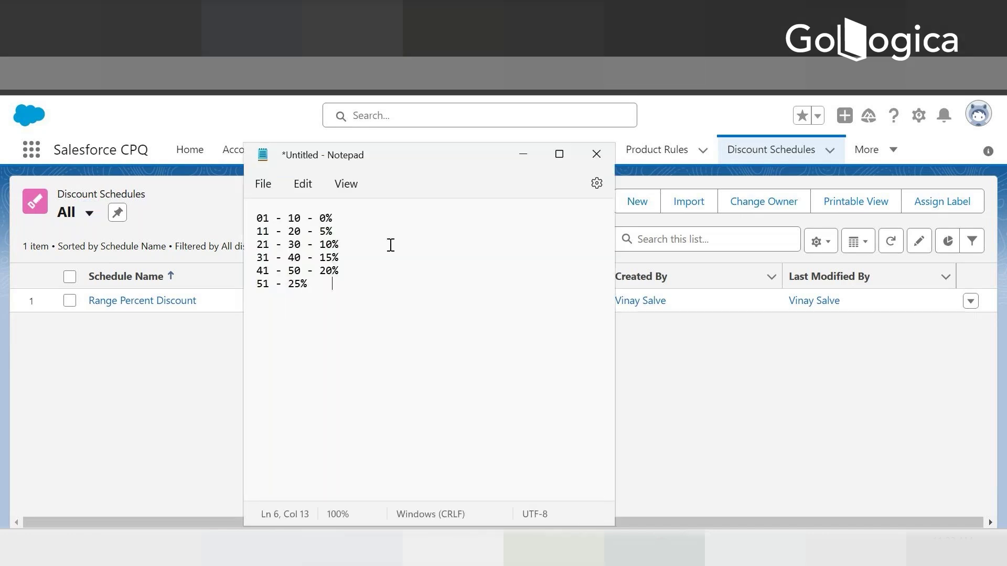
click(274, 286)
key(BackSpace)
key(Home)
click(400, 285)
click(416, 301)
Start a Slab example for quantity 25 below the tiers, and highlight the 21 - 30 - 10% tier
key(Return)
text(Slab)
key(Return)
text(25)
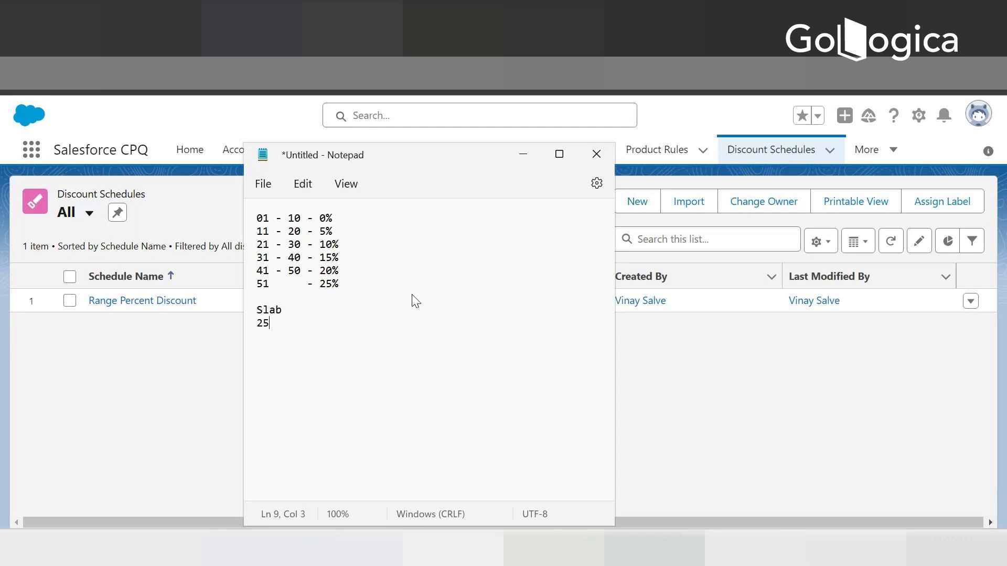
key(Up)
key(Up)
key(Up)
key(Up)
drag(341, 245, 250, 257)
Under Slab, list 0 - 10 - No Discount, 11 - 20 - 5% and 21 - 25 - 5 units - 10%
click(284, 323)
key(Return)
text(0 - 10 - No Discount)
key(Return)
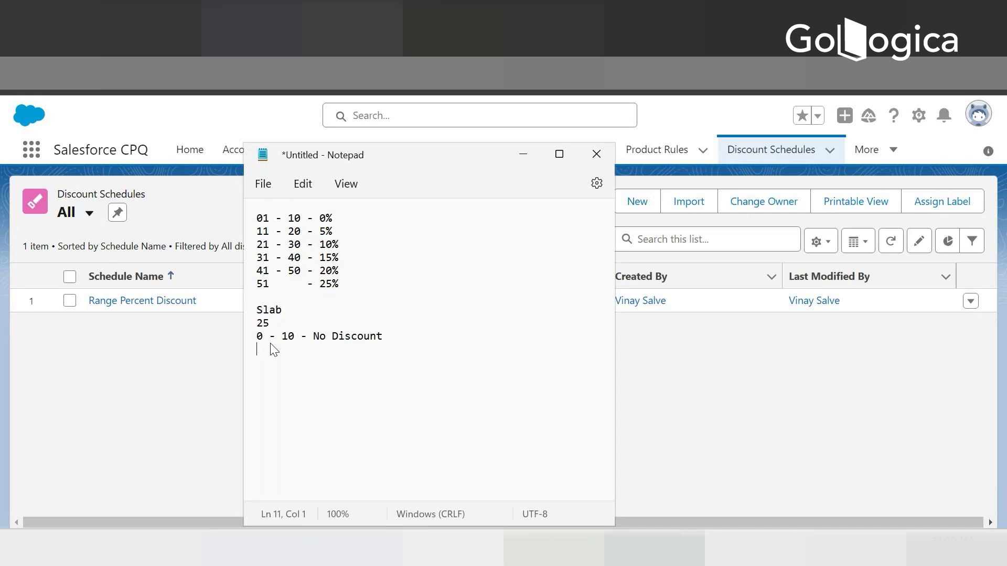
text(11 - 20 - 5%)
key(Return)
text(21 - 25 - 5 units - )
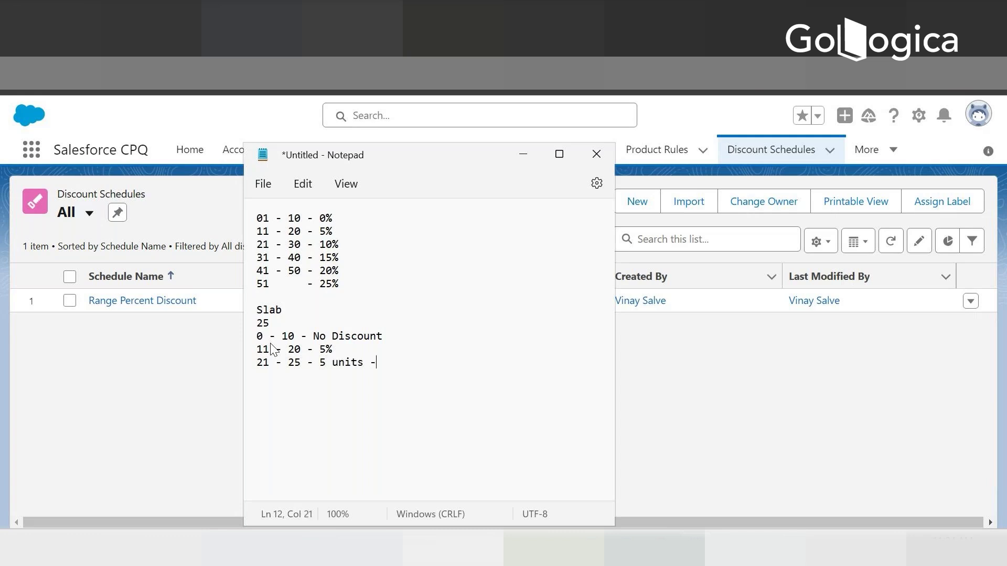
text(10%)
key(Return)
Add a Range example reading 25 - 10% below, and highlight the slab breakdown for comparison
text(Range)
key(Return)
text(25)
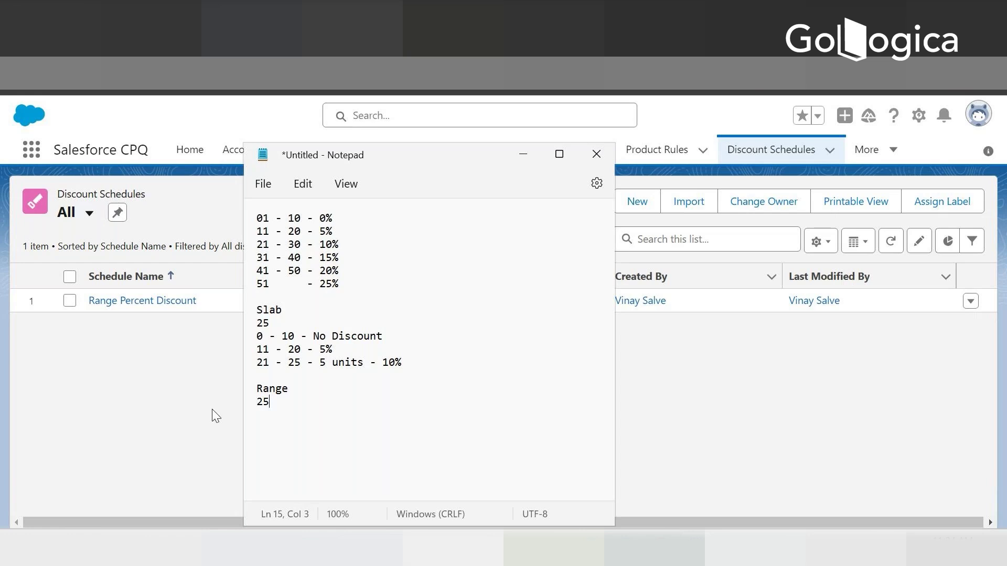
click(246, 413)
click(244, 250)
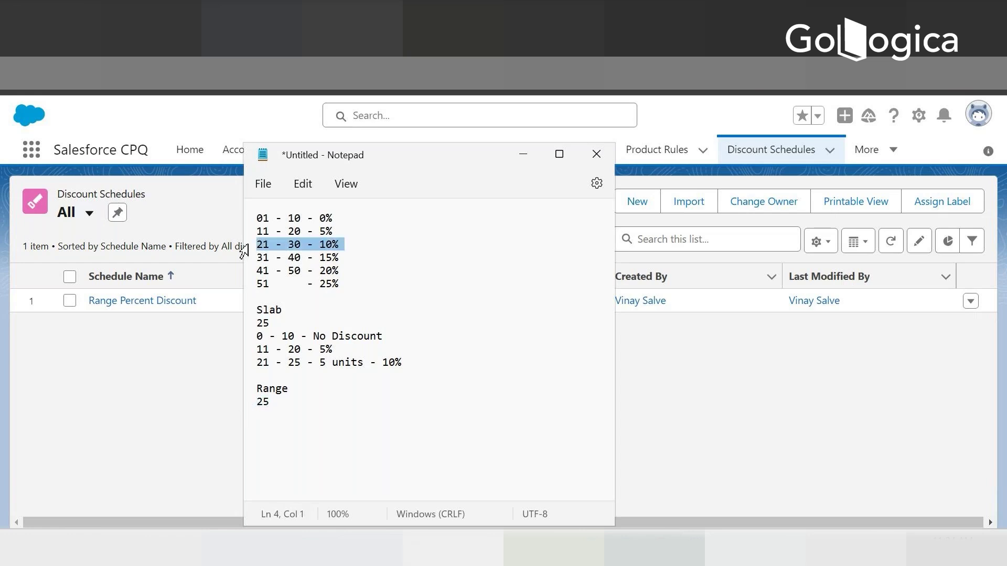
click(282, 401)
text(- 1)
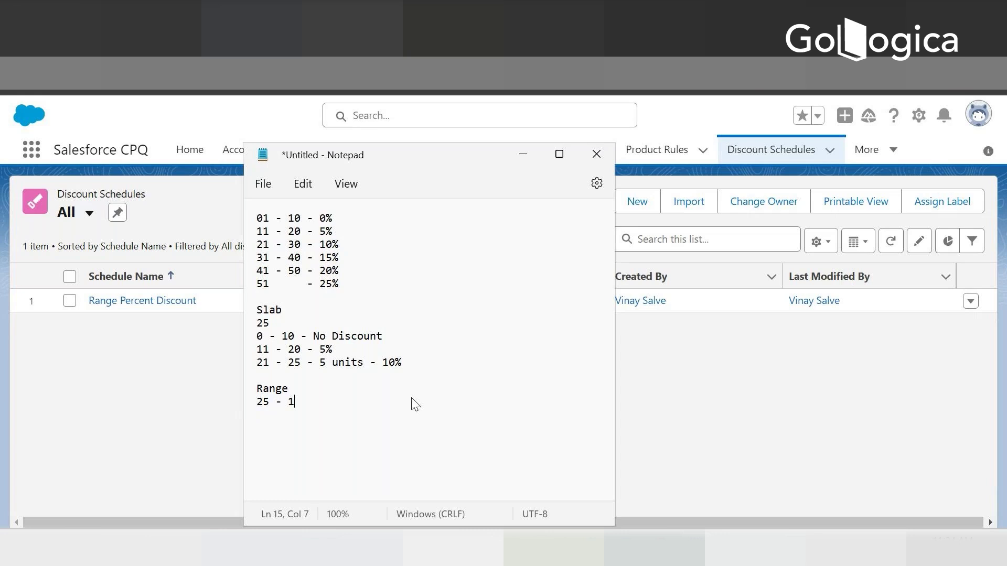
text(0%)
drag(402, 362, 264, 337)
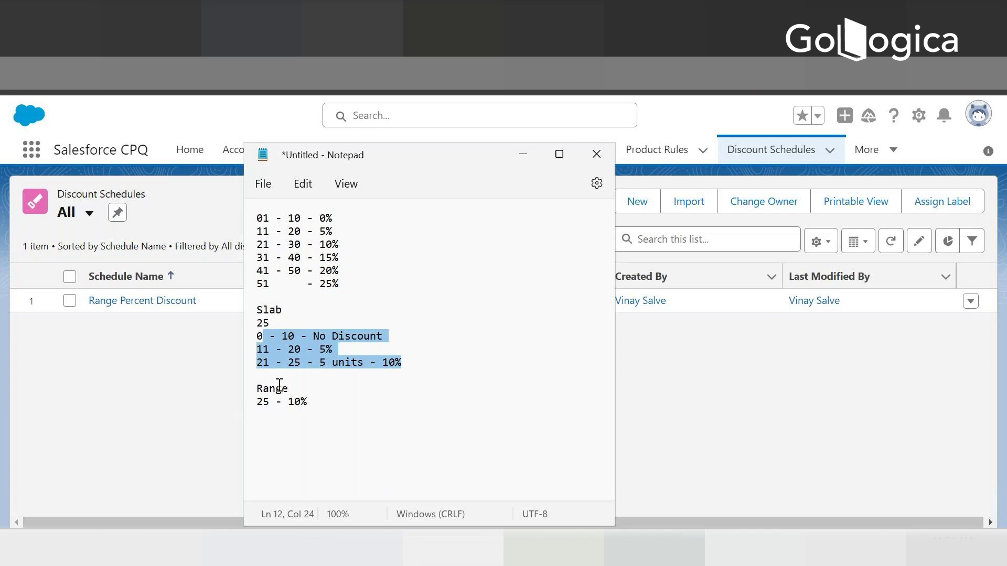
click(332, 402)
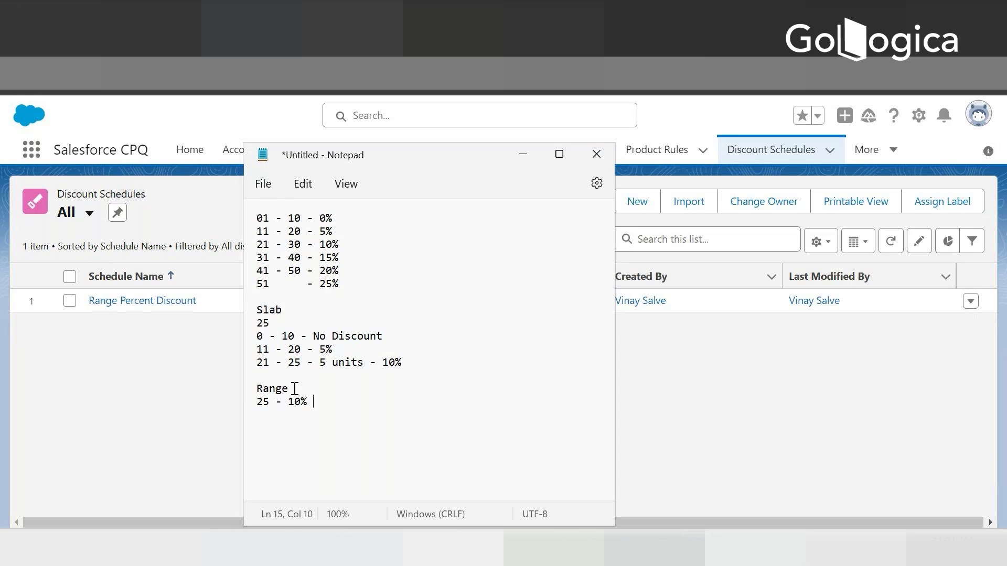
Return to the discount schedules list, open Range Percent Discount, and review its schedule name, type and discount unit
click(654, 366)
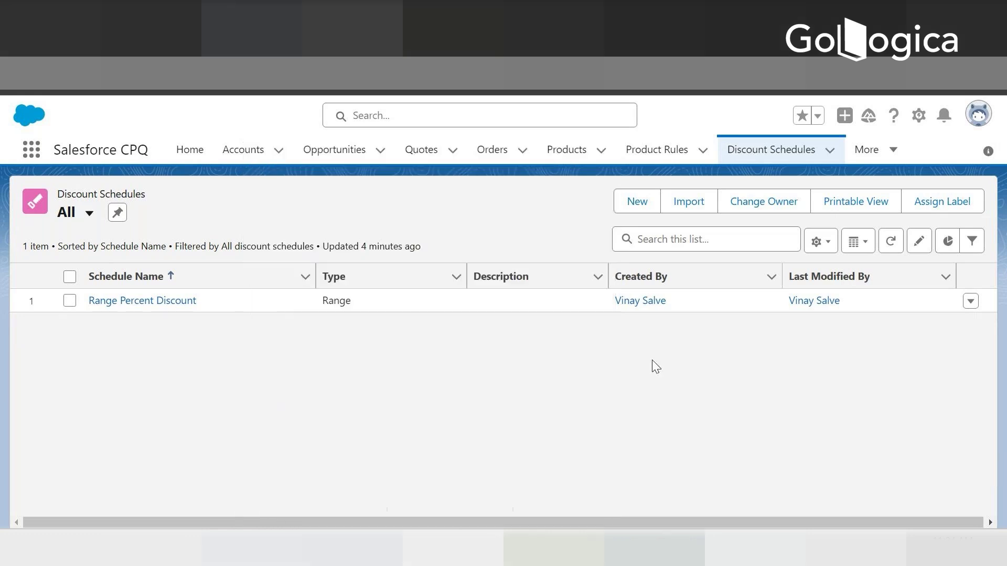
click(148, 310)
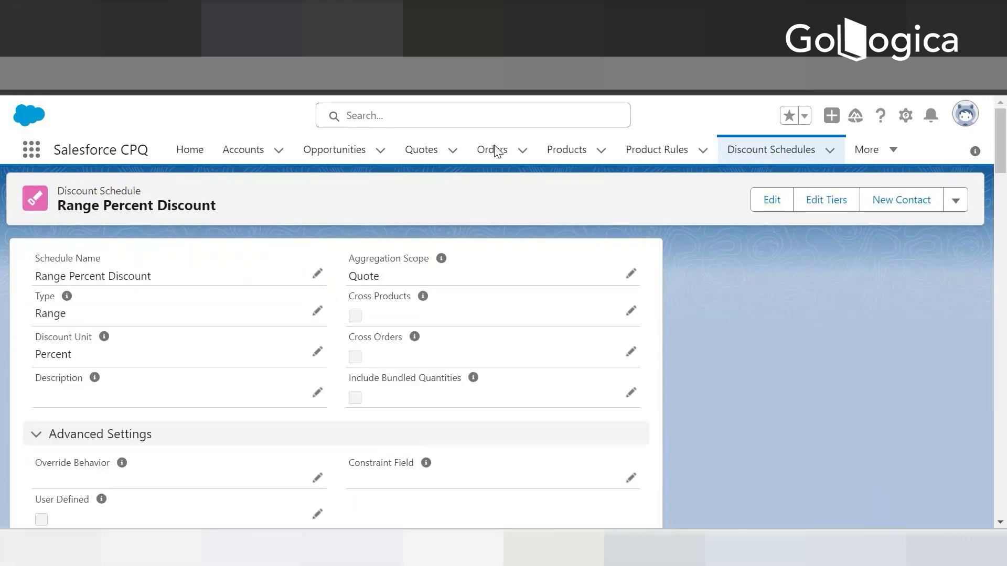
scroll(134, 318, down, 2)
scroll(135, 319, up, 2)
drag(34, 275, 3, 275)
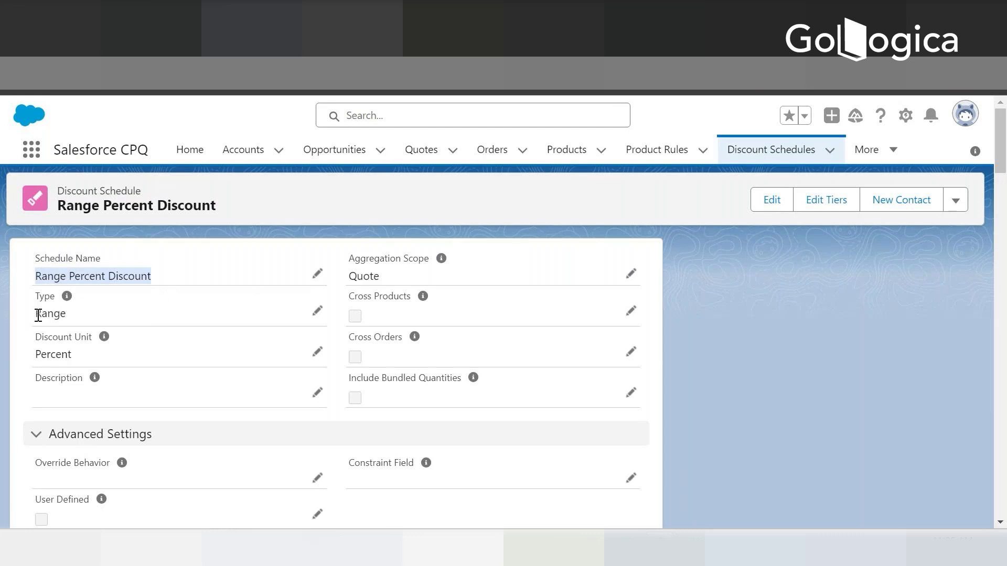
drag(39, 316, 74, 318)
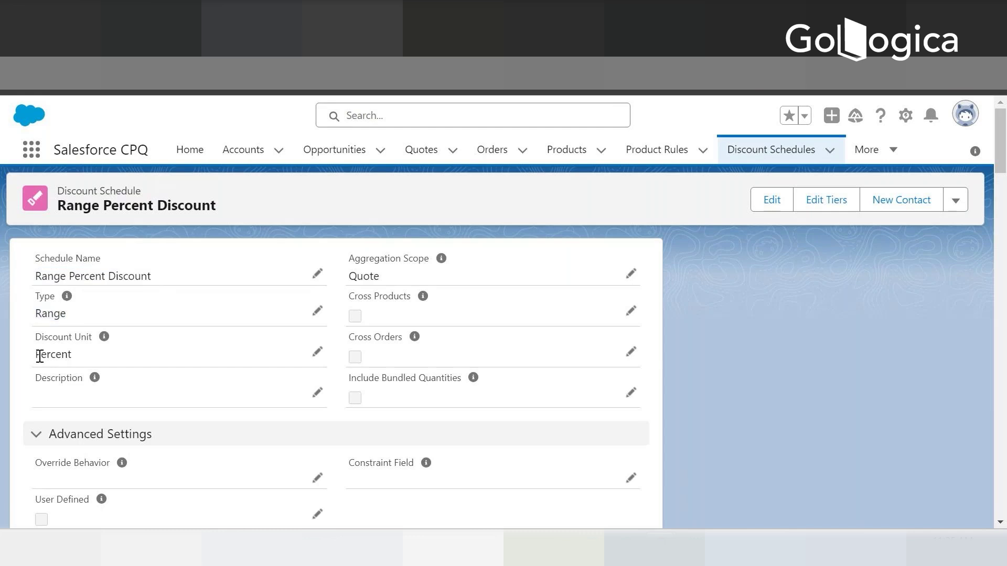
drag(37, 354, 83, 360)
Start a new discount schedule named Slab Discount - Percent
click(749, 158)
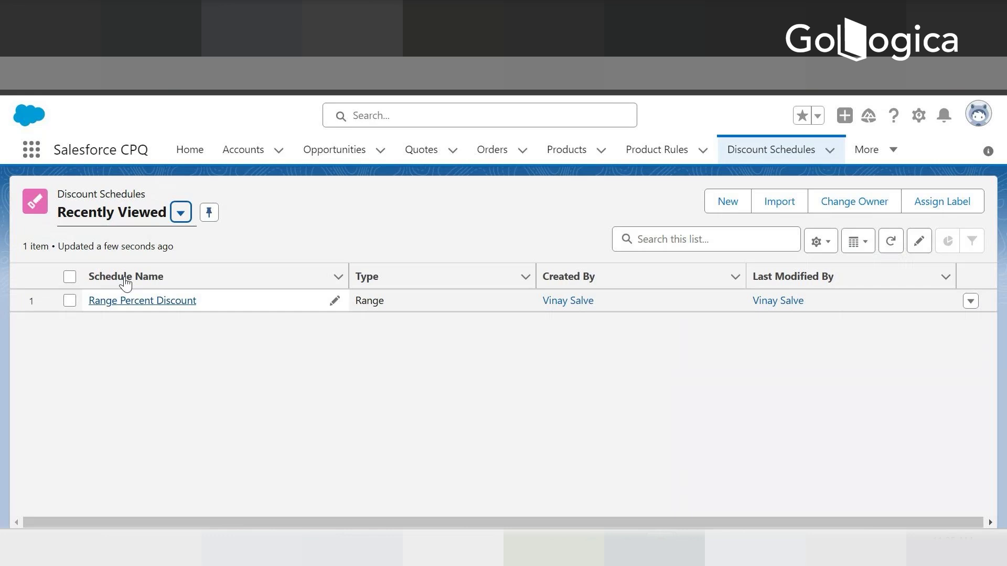
click(726, 205)
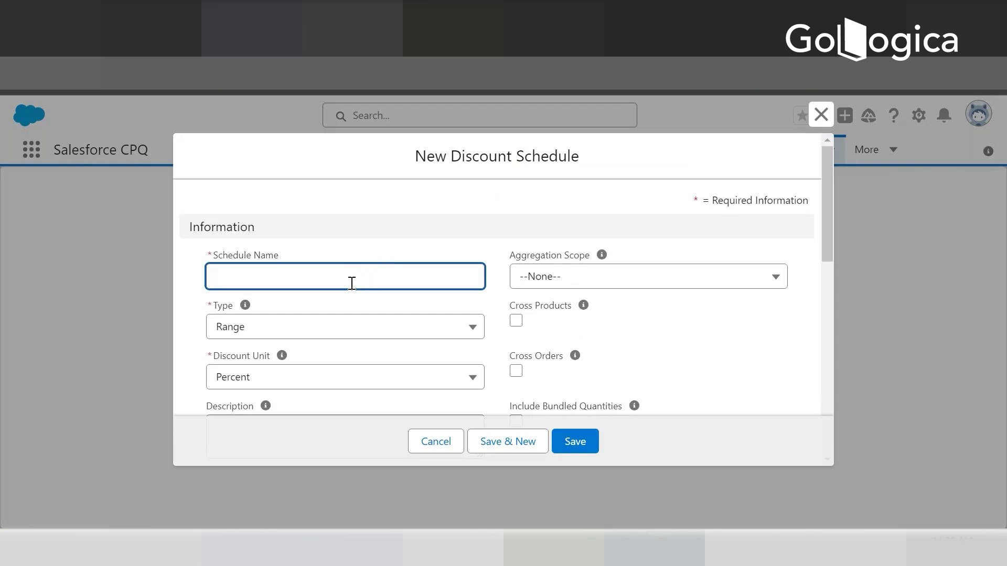
text(Sla)
text(b)
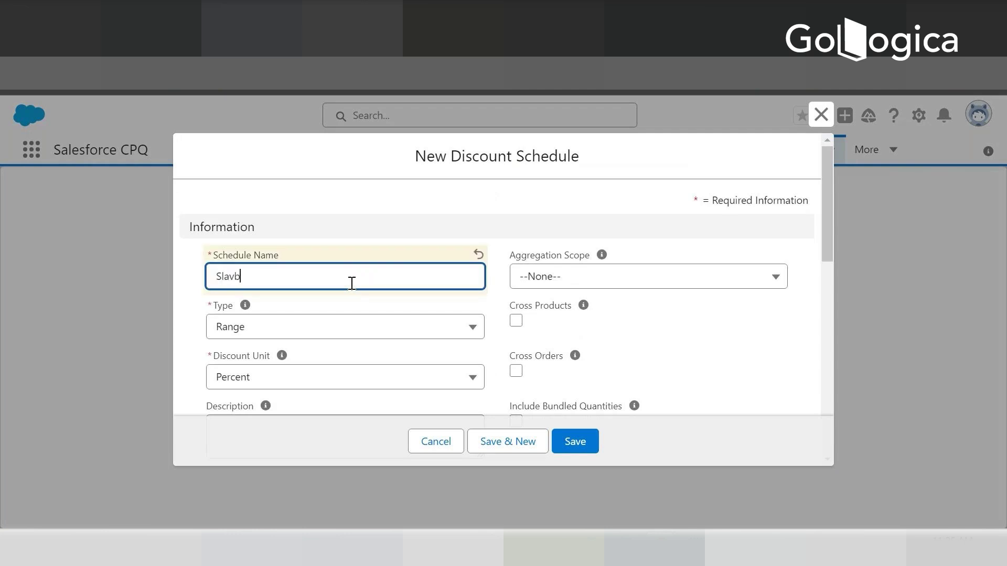
key(BackSpace)
text(b Base)
key(BackSpace)
key(BackSpace)
key(BackSpace)
key(BackSpace)
key(BackSpace)
text(Discount - Percent)
Set the new schedule's type to Slab and its discount unit to Amount
scroll(367, 273, down, 2)
click(252, 254)
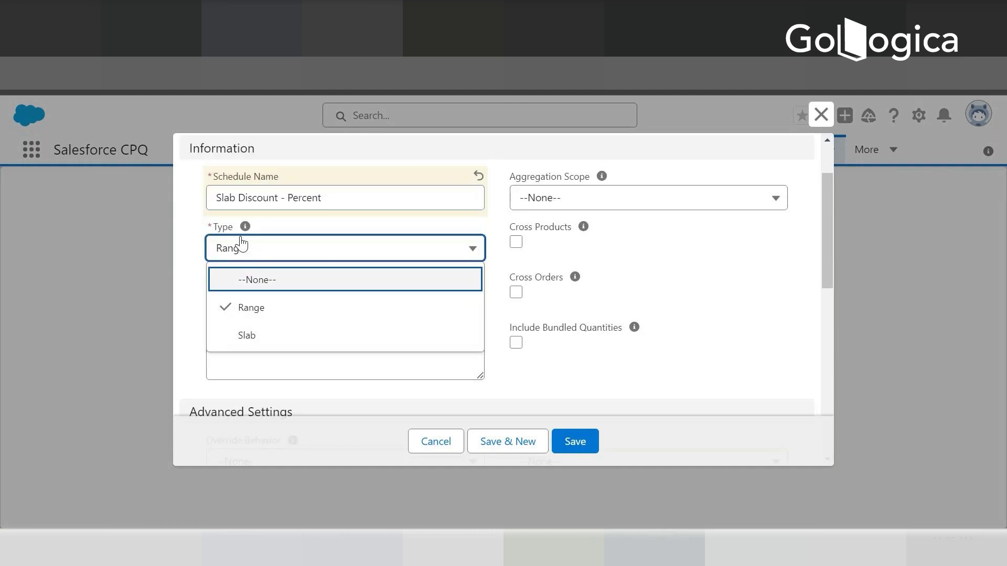
click(243, 337)
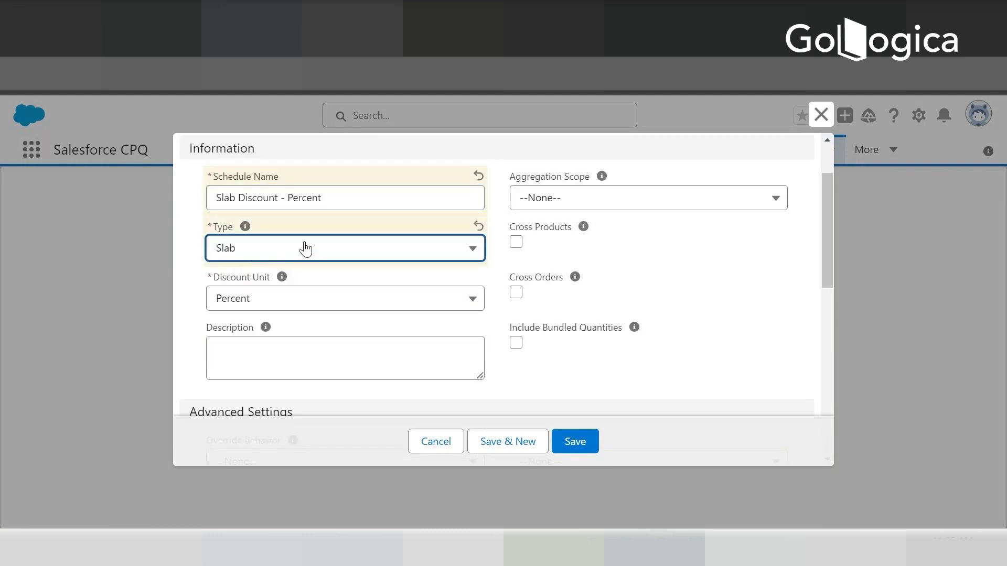
click(263, 302)
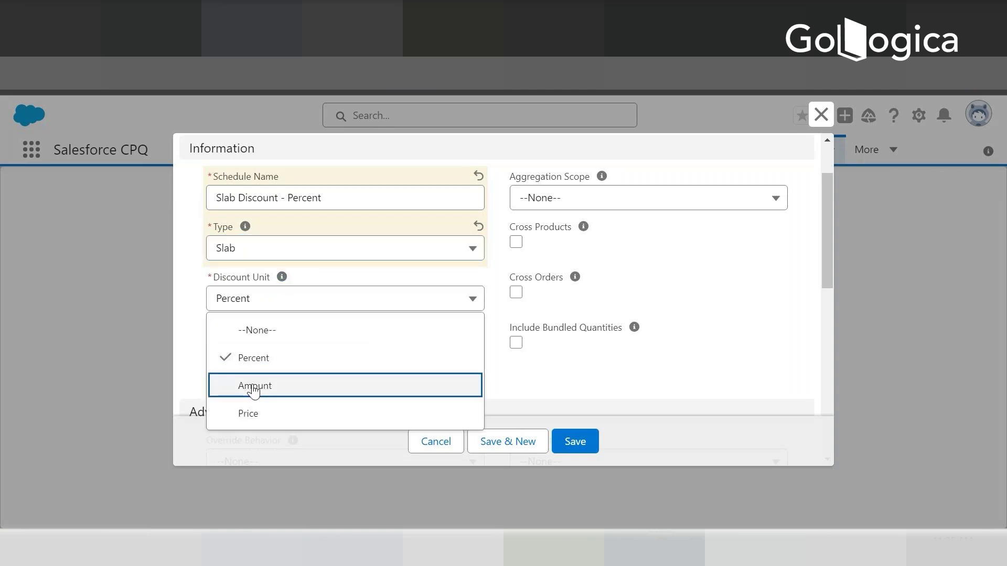
click(254, 385)
click(255, 303)
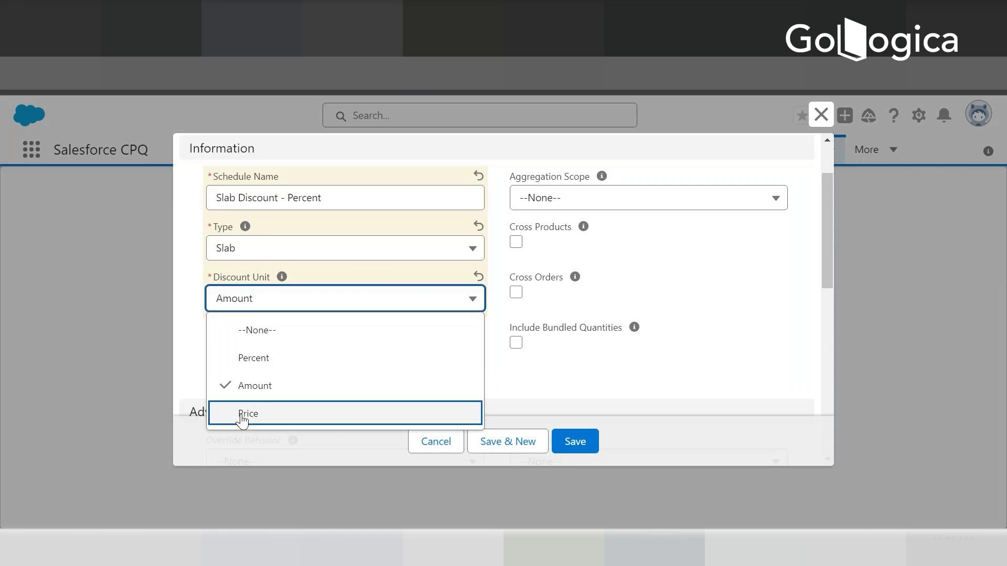
click(253, 359)
click(254, 307)
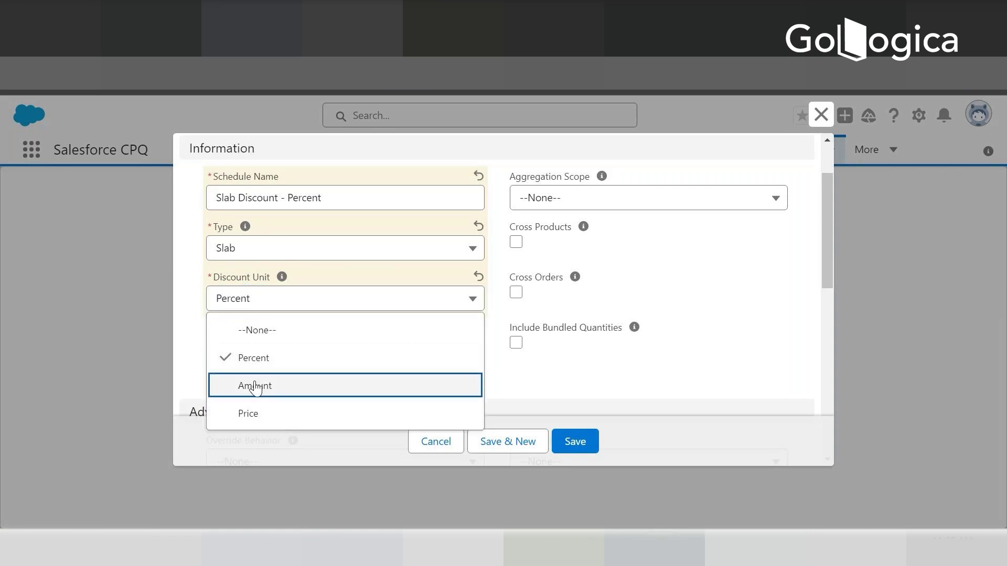
click(254, 386)
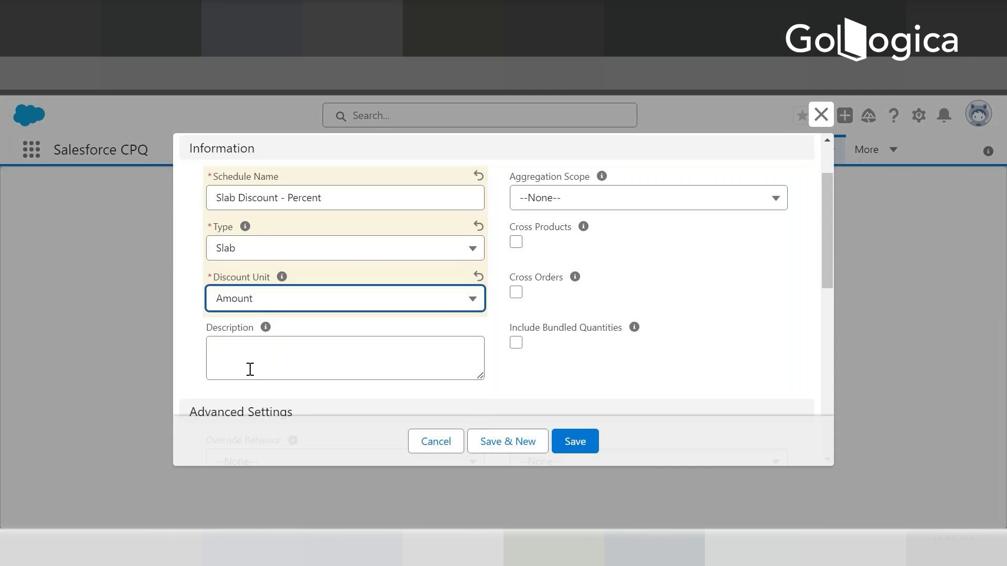
click(250, 369)
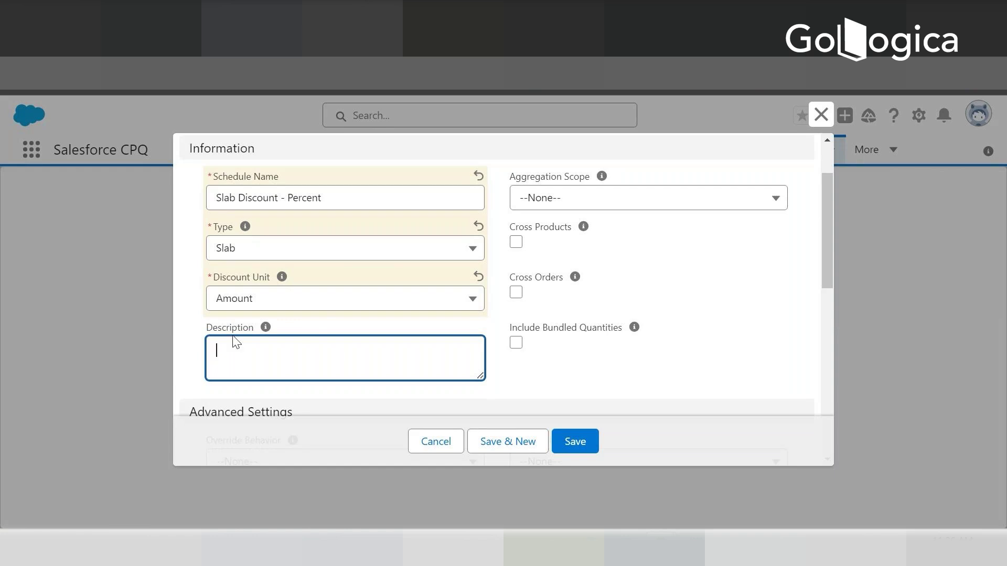
Set the new schedule's aggregation scope to Quote
scroll(632, 300, up, 2)
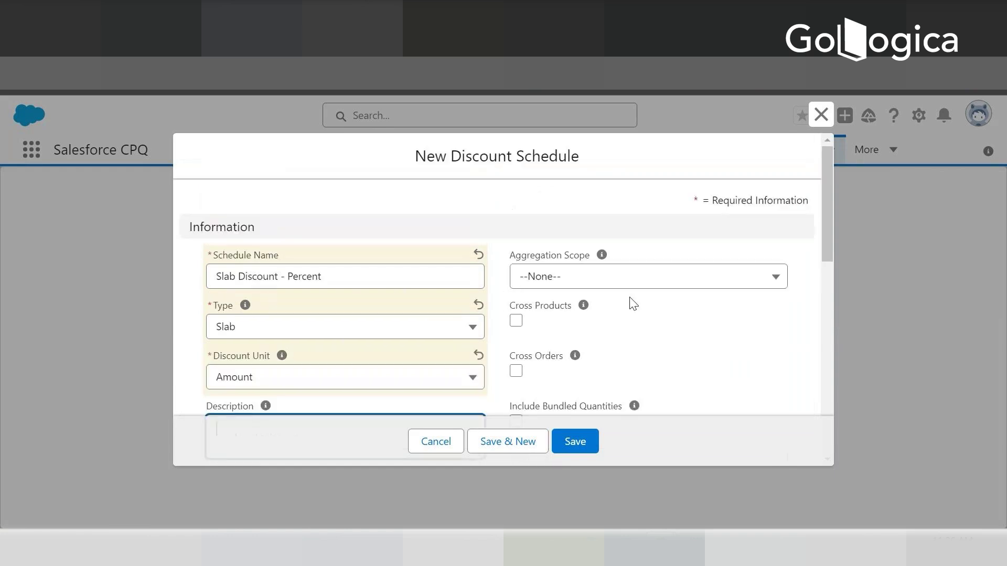
click(543, 281)
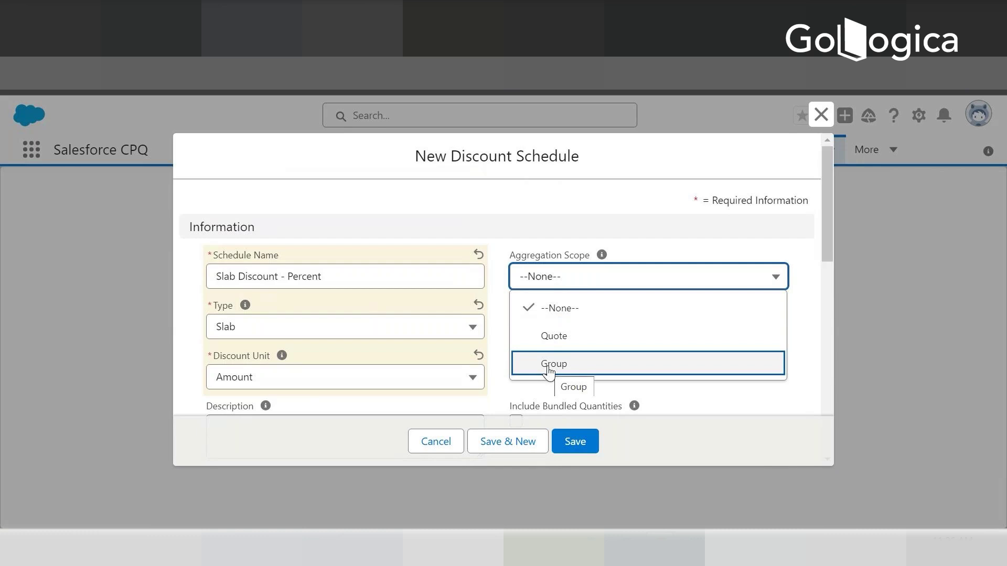
click(545, 336)
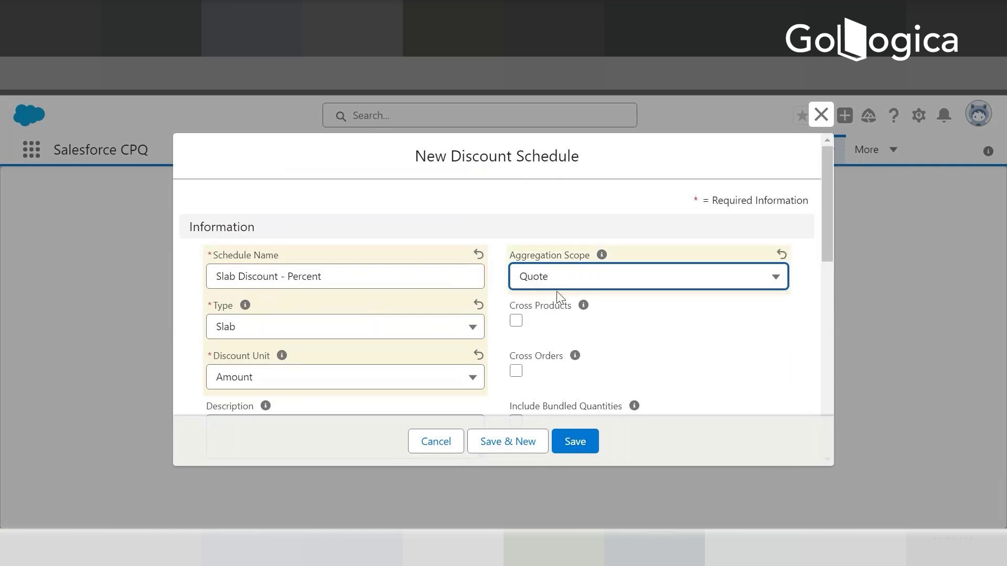
Look over the remaining settings of the new discount schedule, highlighting the Cross Products label
scroll(551, 286, down, 1)
scroll(516, 243, down, 2)
scroll(512, 263, up, 3)
scroll(367, 309, down, 1)
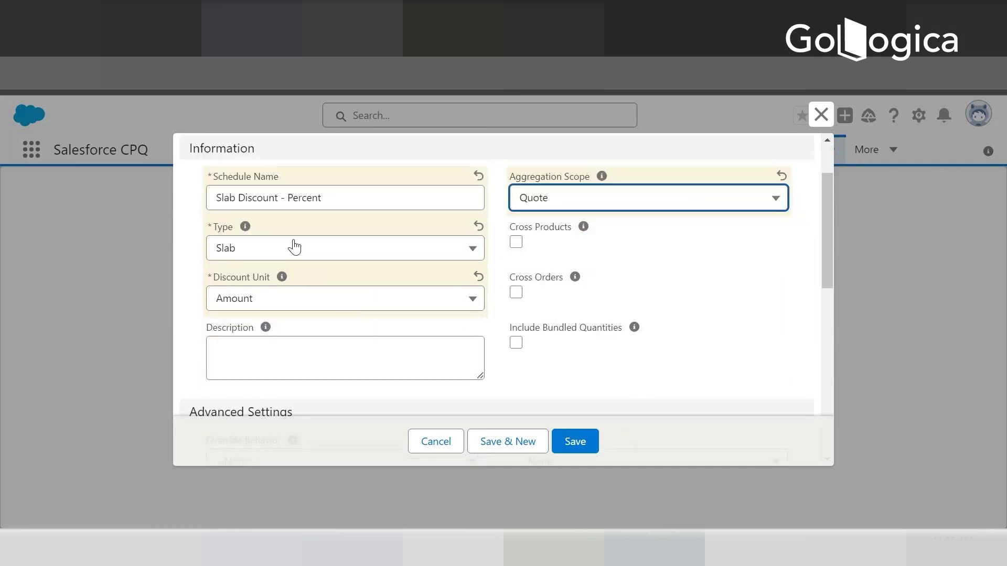
drag(509, 227, 571, 234)
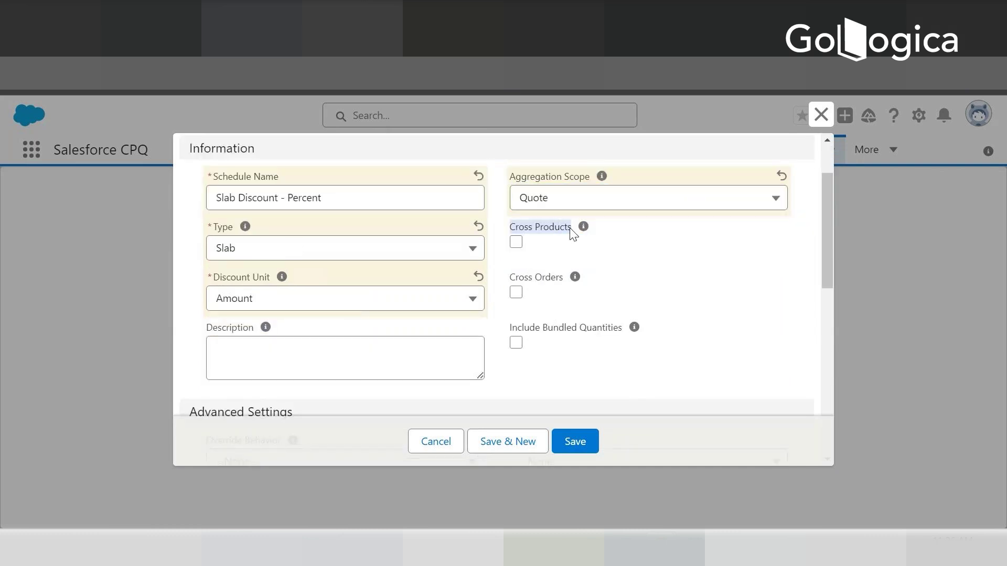
click(568, 233)
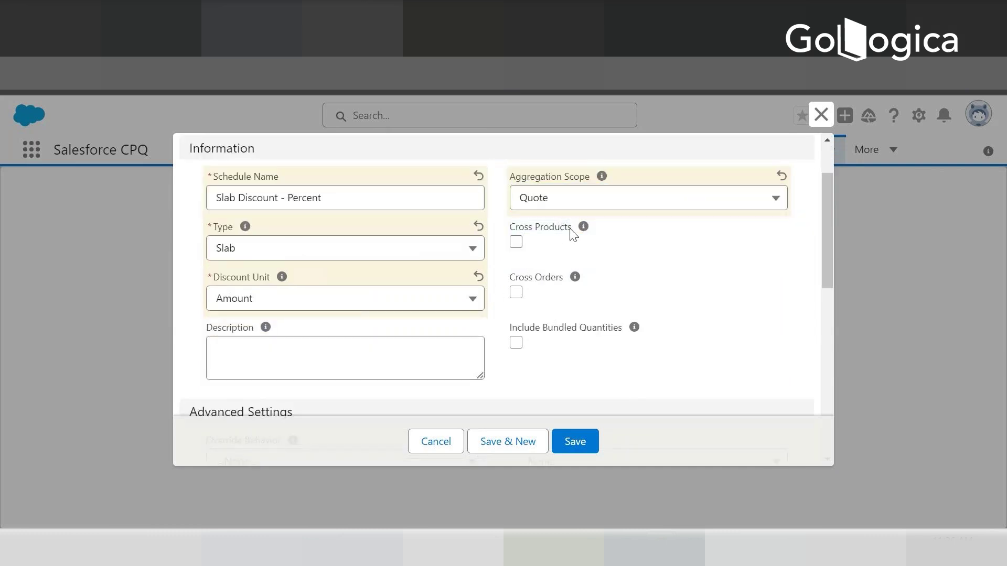
Try enabling Cross Products on the new discount schedule and clear the option again
click(568, 234)
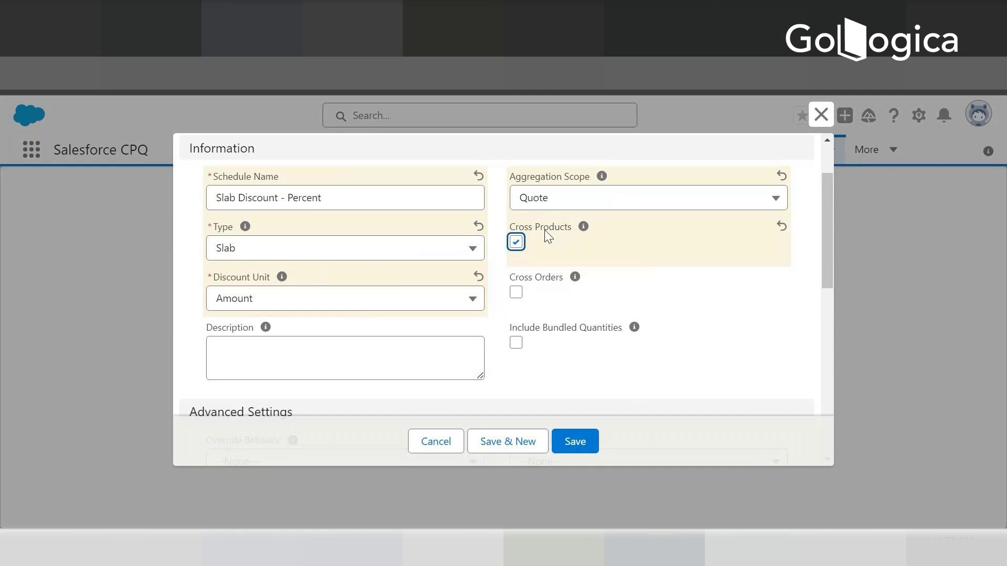
mouse_move(282, 277)
click(516, 243)
Switch to Notepad, add two blank lines below the Range example, and return to the discount schedule form
mouse_move(210, 224)
key(alt+Tab)
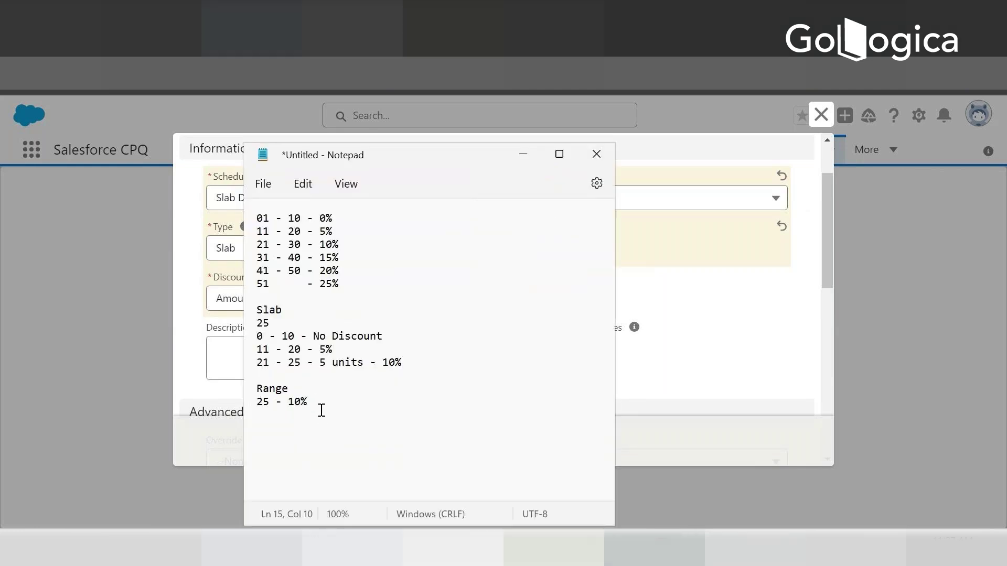
key(Return)
key(Return)
key(alt+Tab)
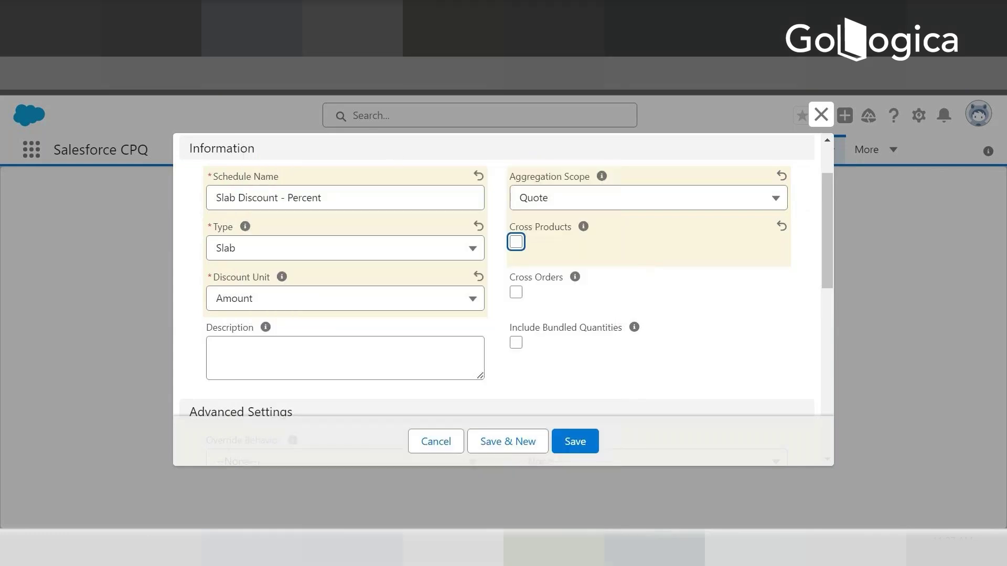
Duplicate the browser tab and cancel the blank discount schedule form in the copy
right_click(335, 31)
click(370, 159)
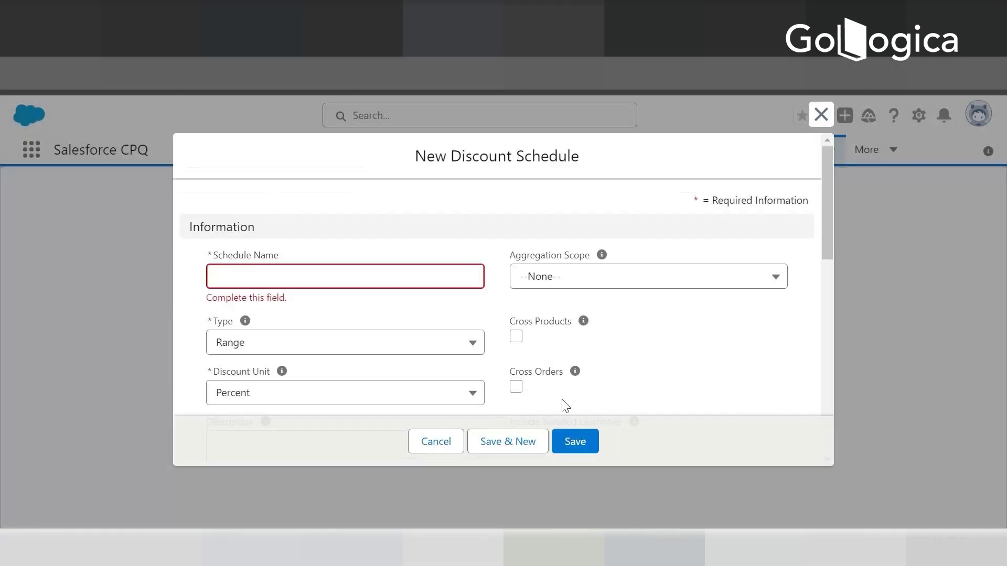
click(448, 443)
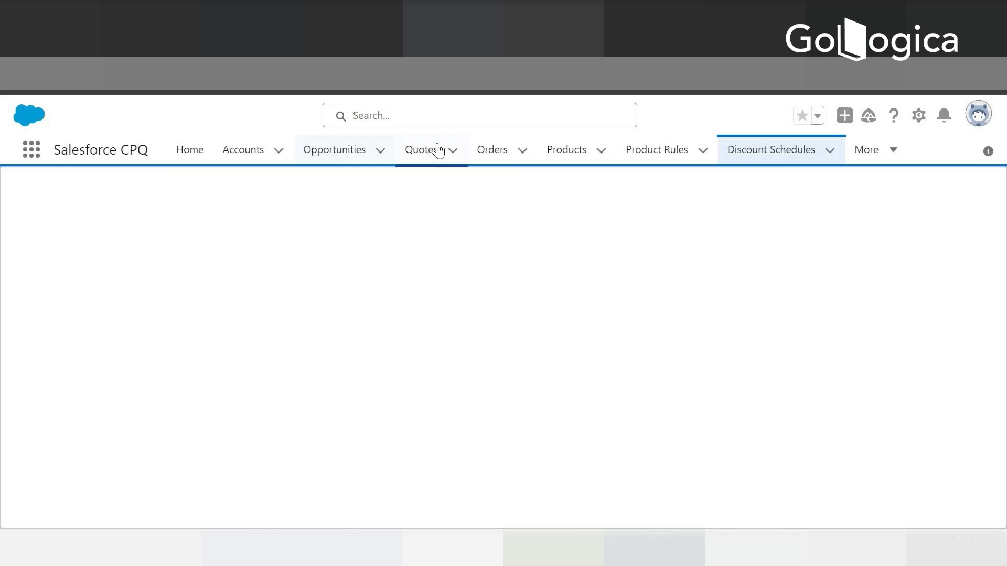
Look into the first recent quote and examine the Range Percent Discount schedule's quantity discounted products
click(424, 156)
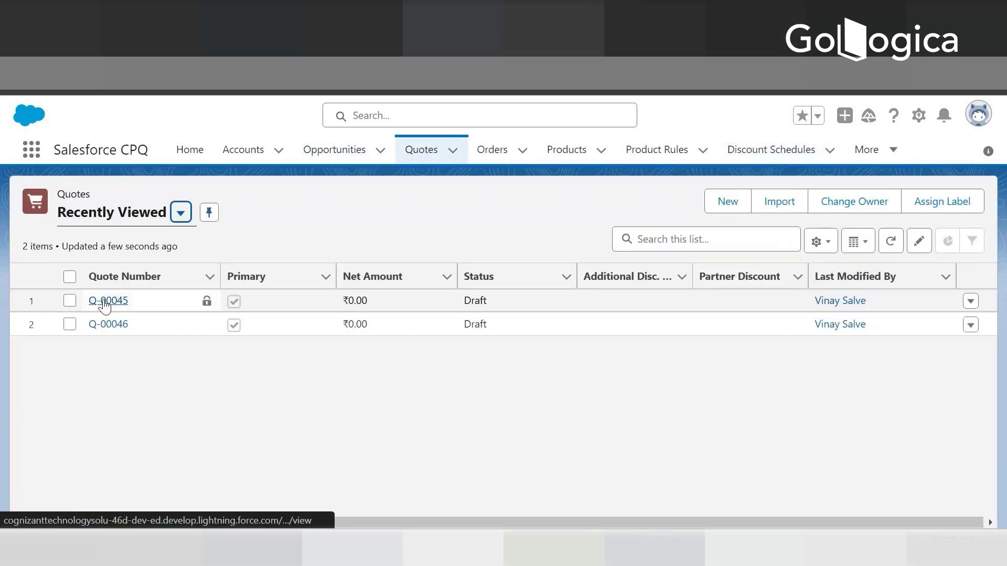
click(106, 302)
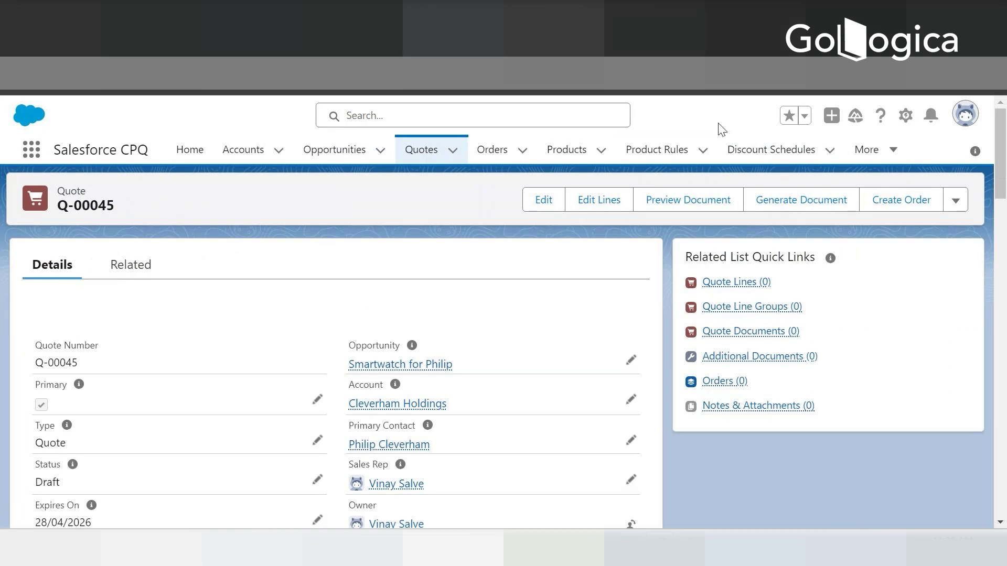
click(779, 158)
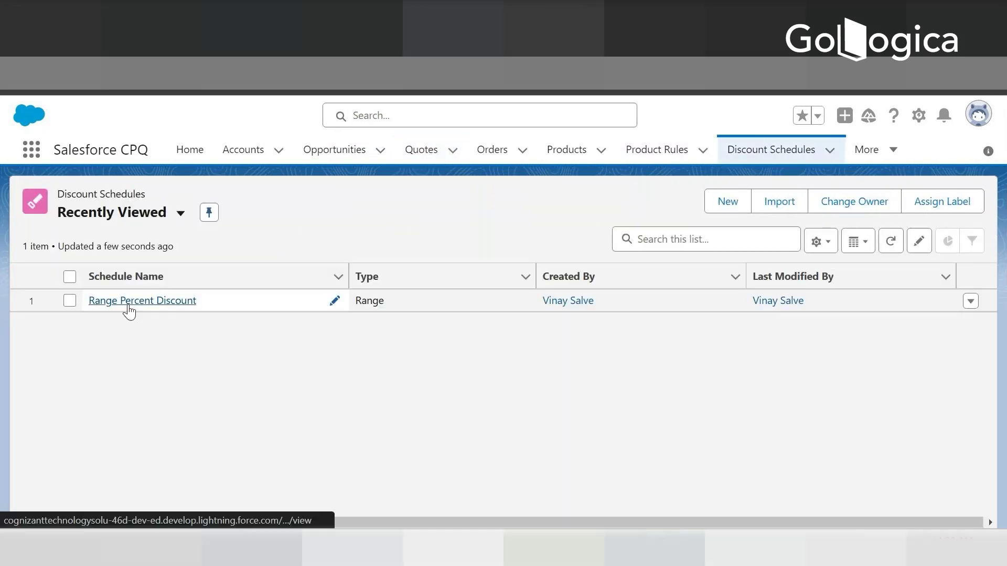
click(129, 309)
scroll(230, 325, down, 5)
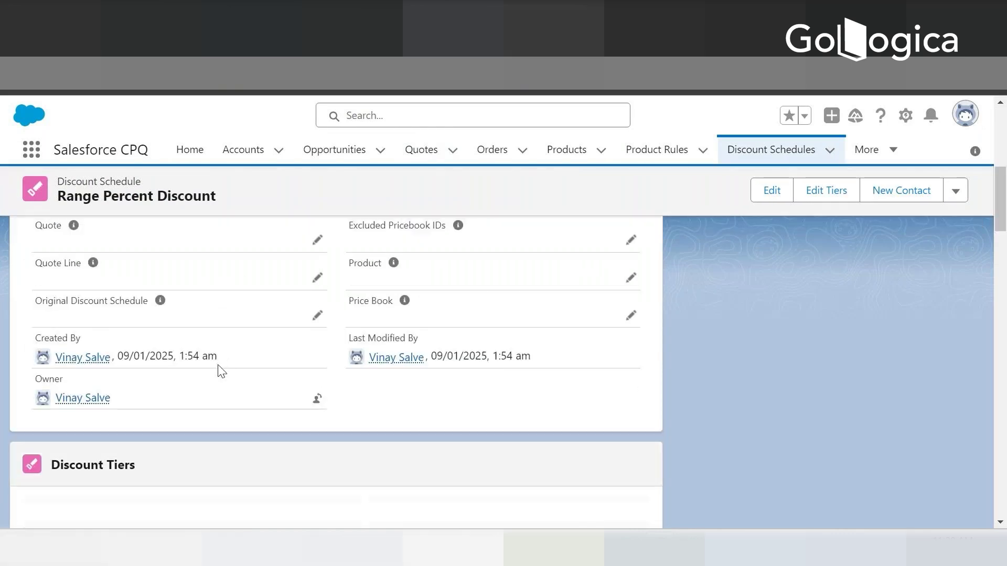
scroll(210, 388, down, 6)
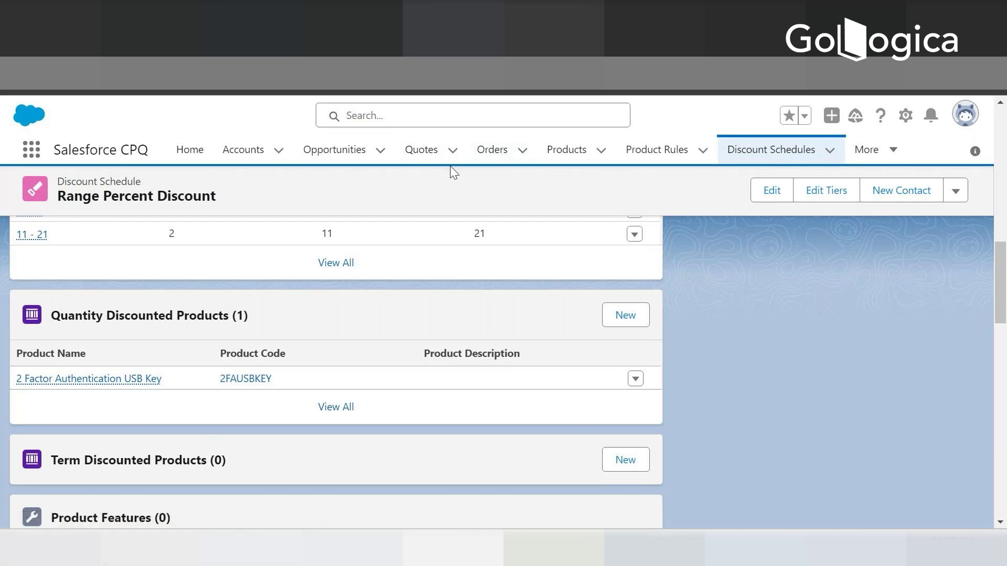
Open the products list in a separate browser tab and switch it to the All Products view
right_click(559, 148)
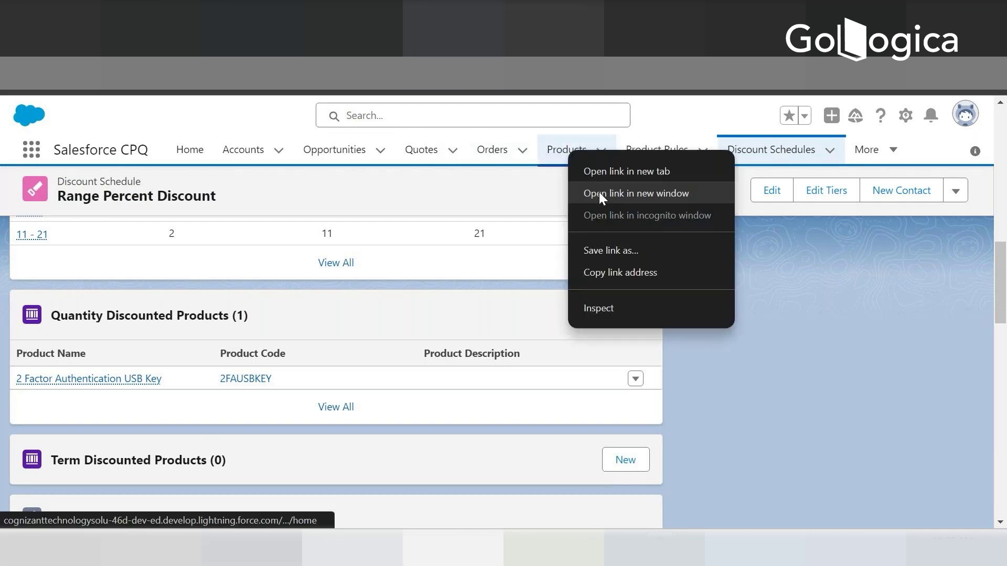
click(616, 172)
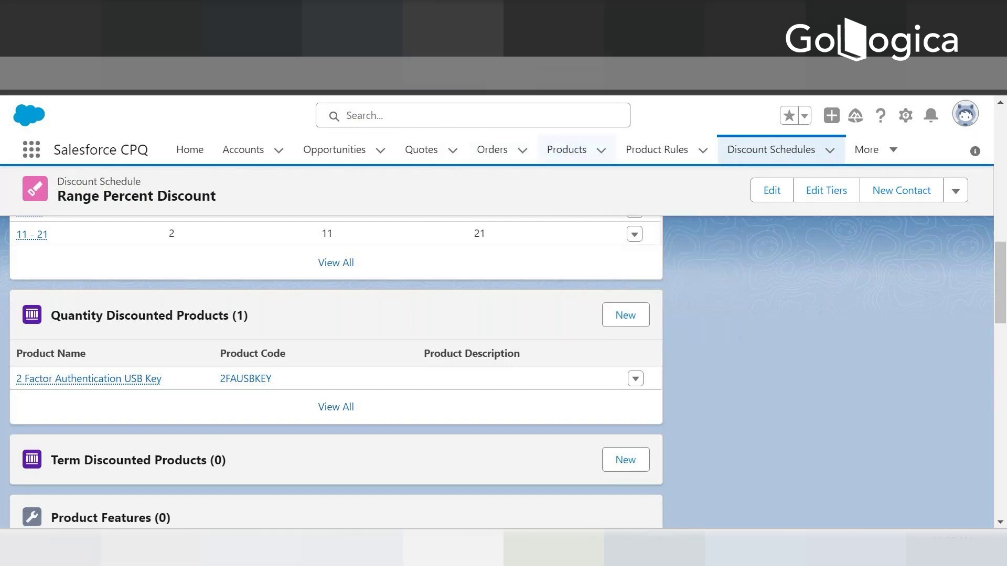
click(625, 315)
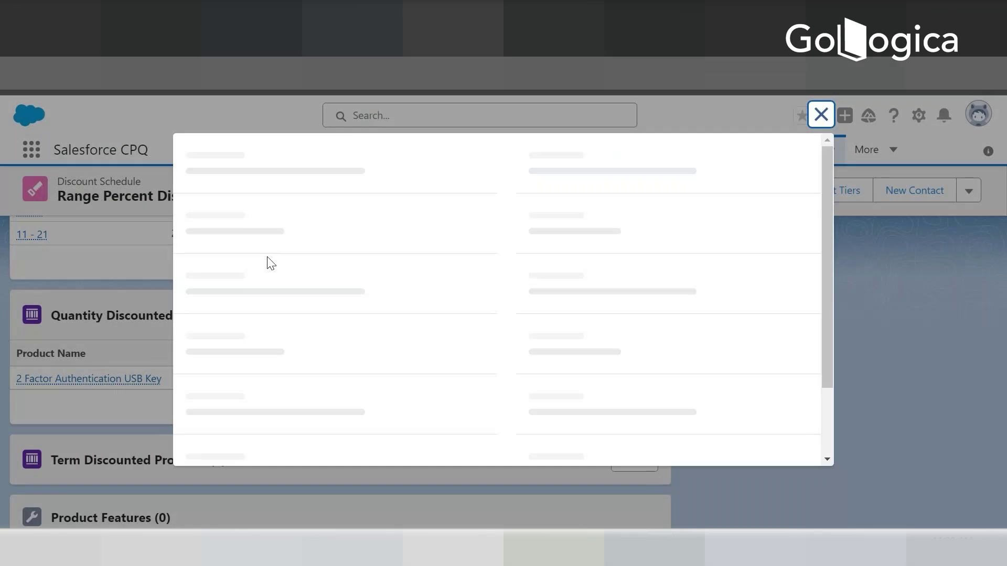
click(449, 442)
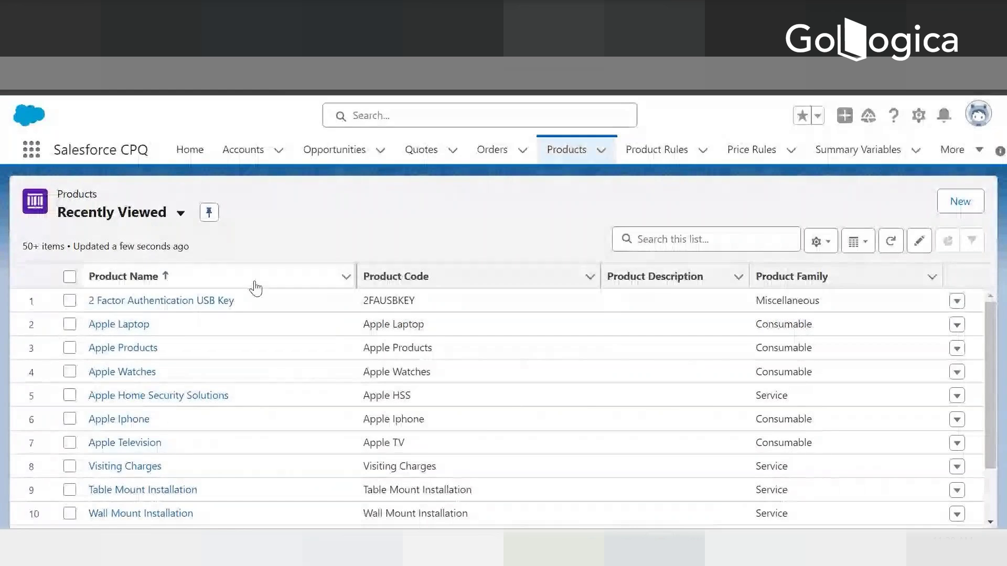
click(181, 215)
click(103, 269)
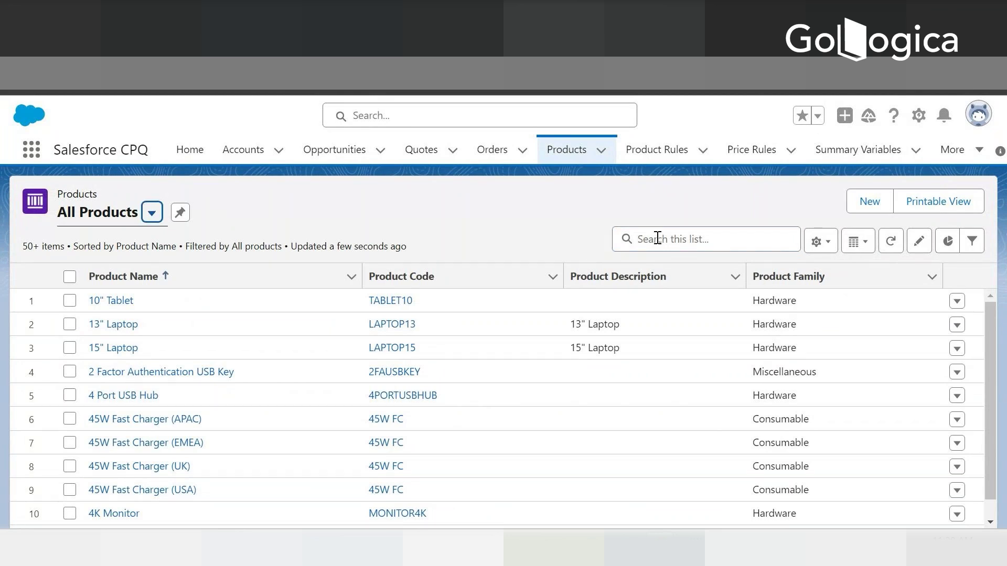
Search the product list for tablet and open the Tablet Case product
key(Return)
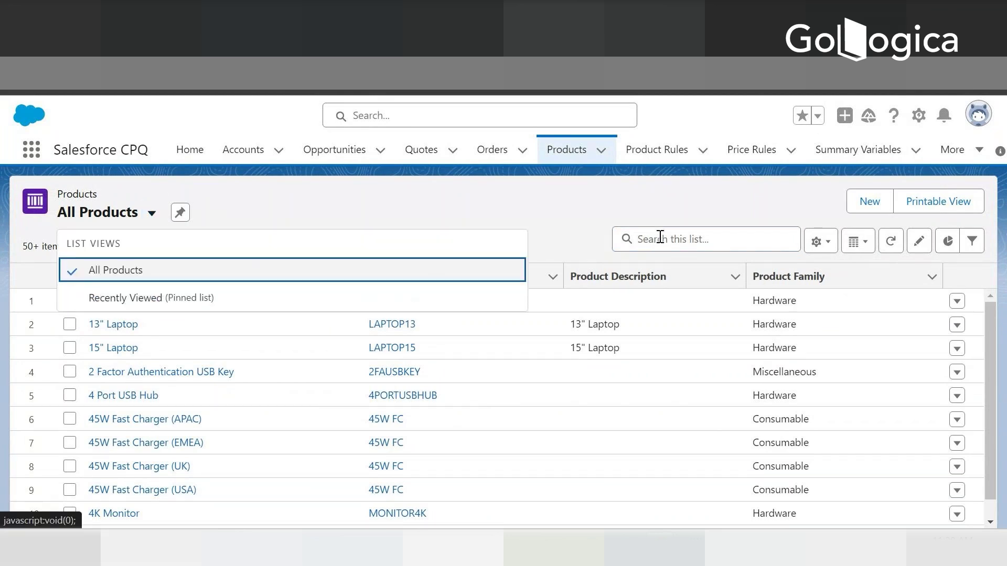
click(678, 242)
text(tablert)
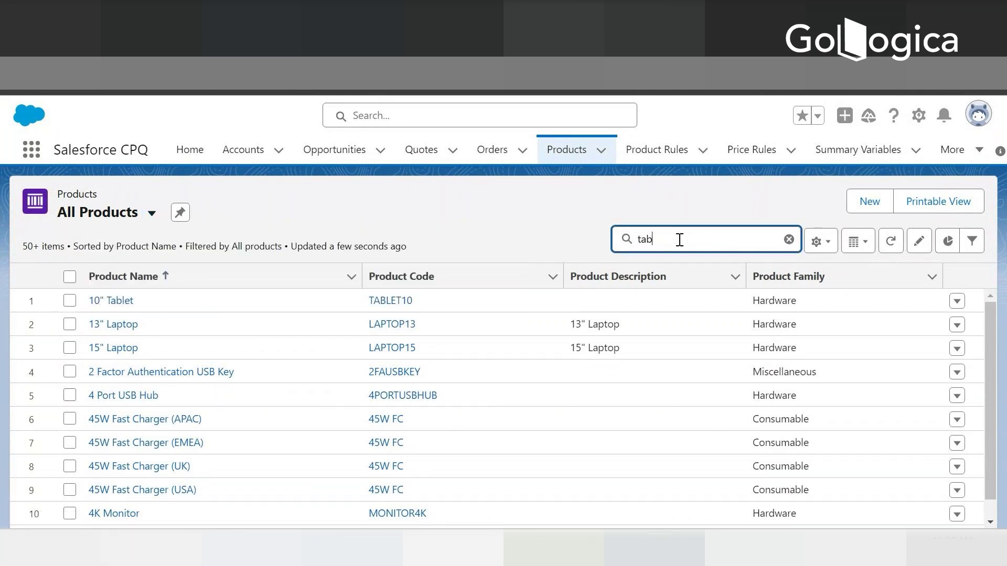
key(BackSpace)
key(BackSpace)
text(t)
key(Return)
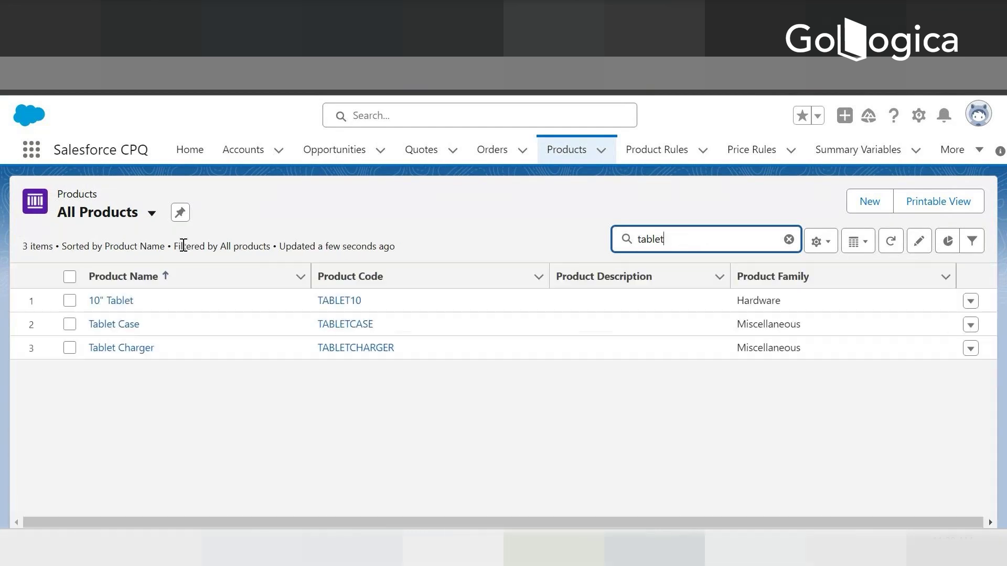
click(119, 324)
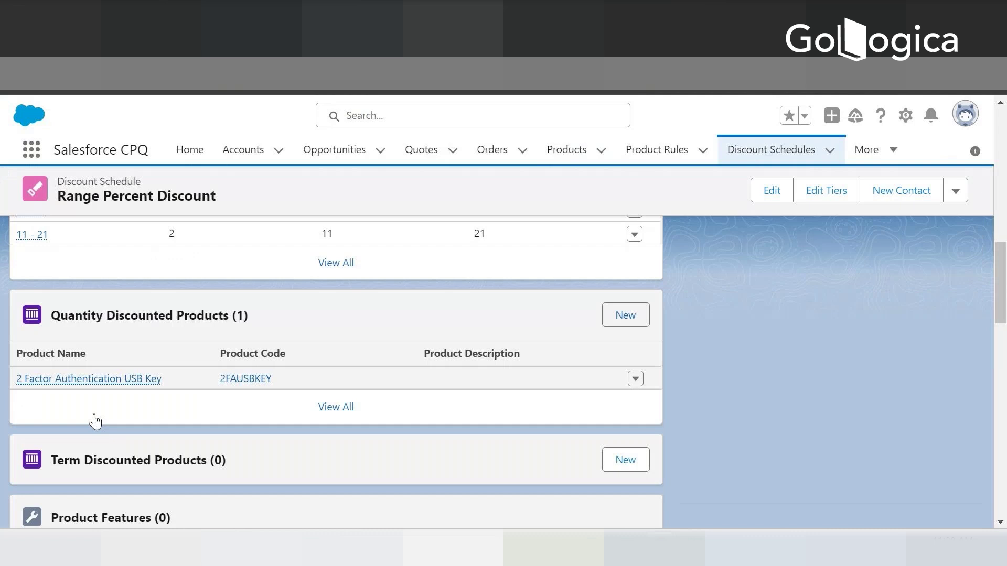
Check the name of the Range Percent Discount schedule in its record, highlighting the title
scroll(158, 317, up, 3)
scroll(157, 317, up, 3)
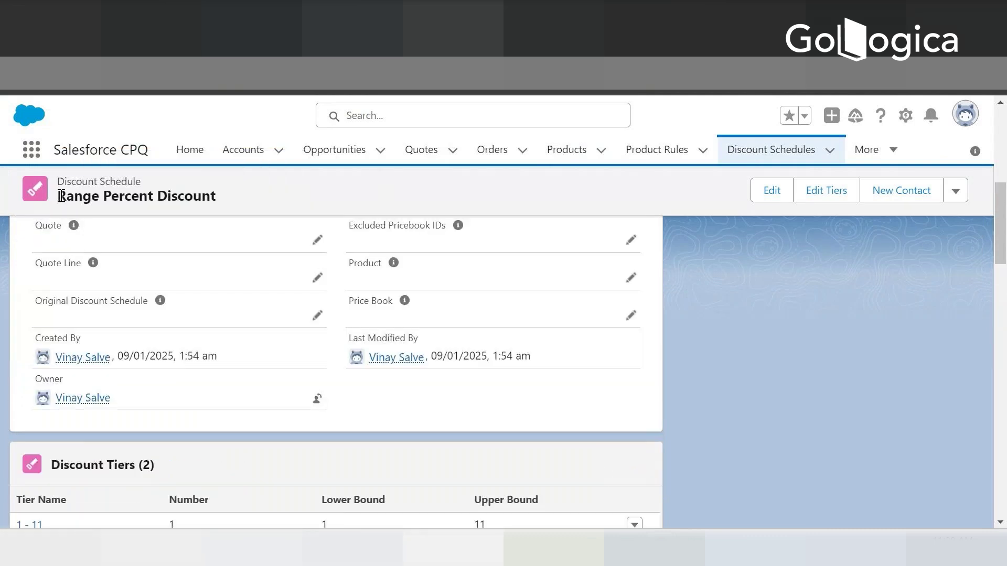
drag(61, 196, 214, 191)
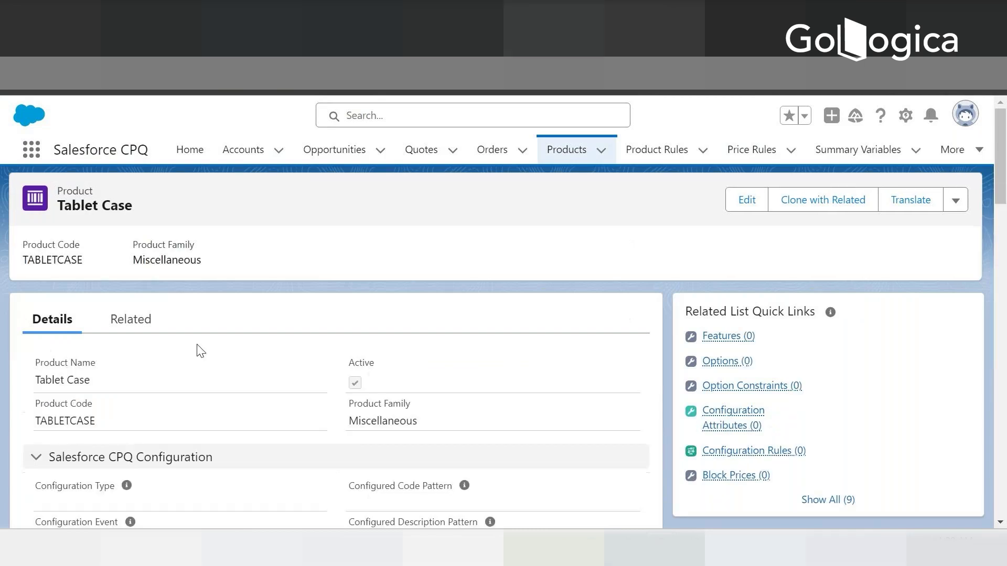
Edit the Tablet Case product and set its Discount Schedule to Range Percent Discount
scroll(325, 283, down, 2)
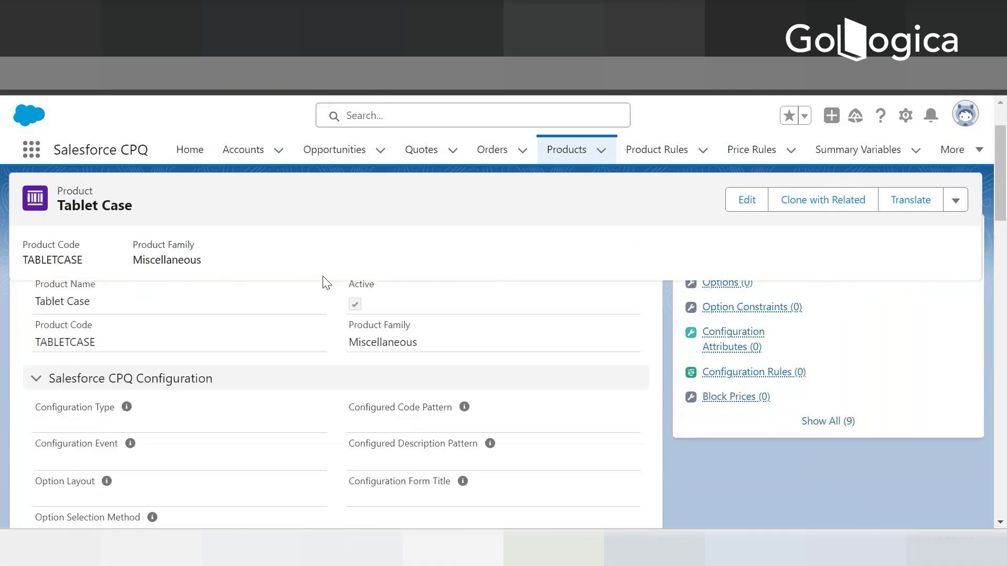
scroll(326, 284, down, 8)
scroll(270, 276, down, 6)
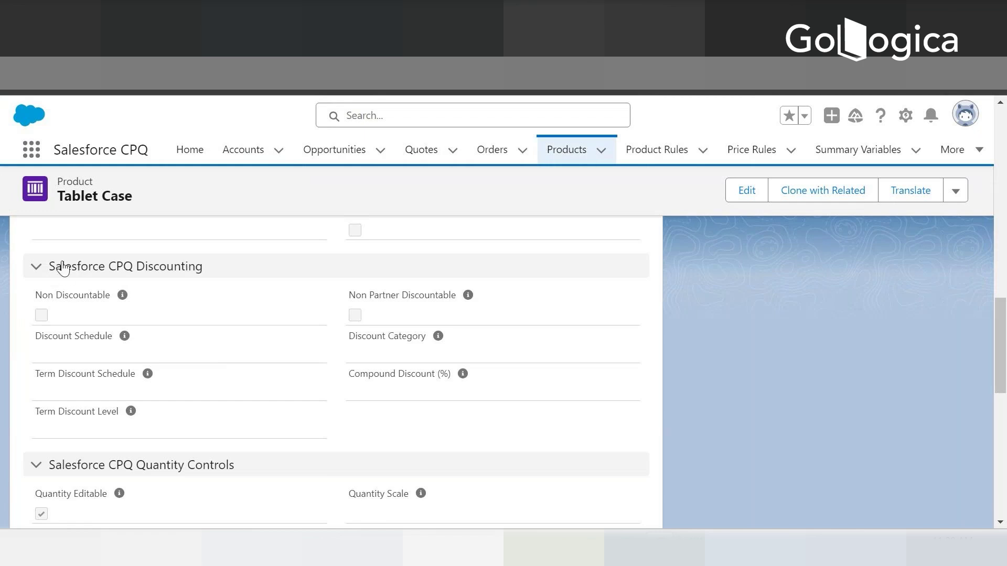
click(742, 193)
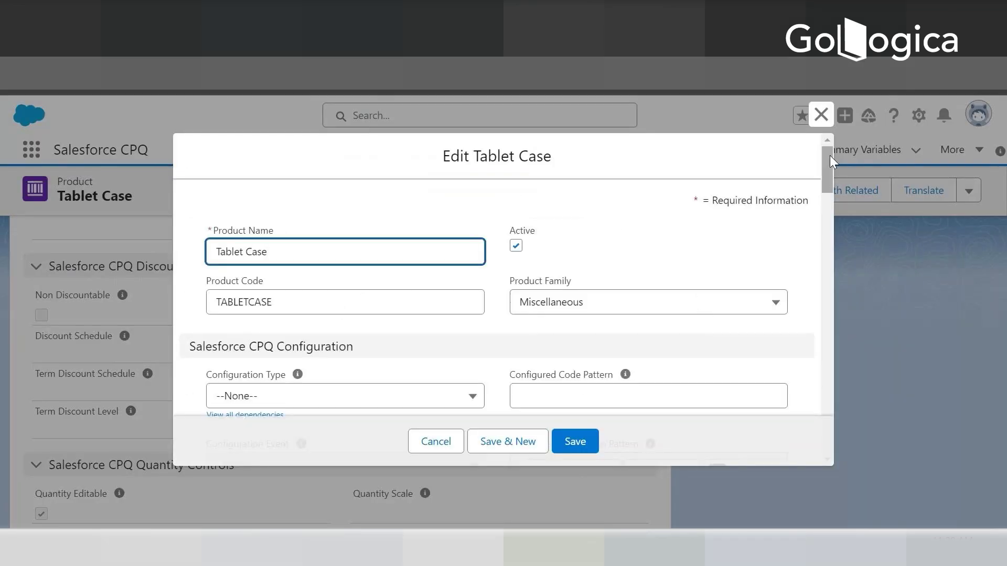
drag(829, 156, 819, 329)
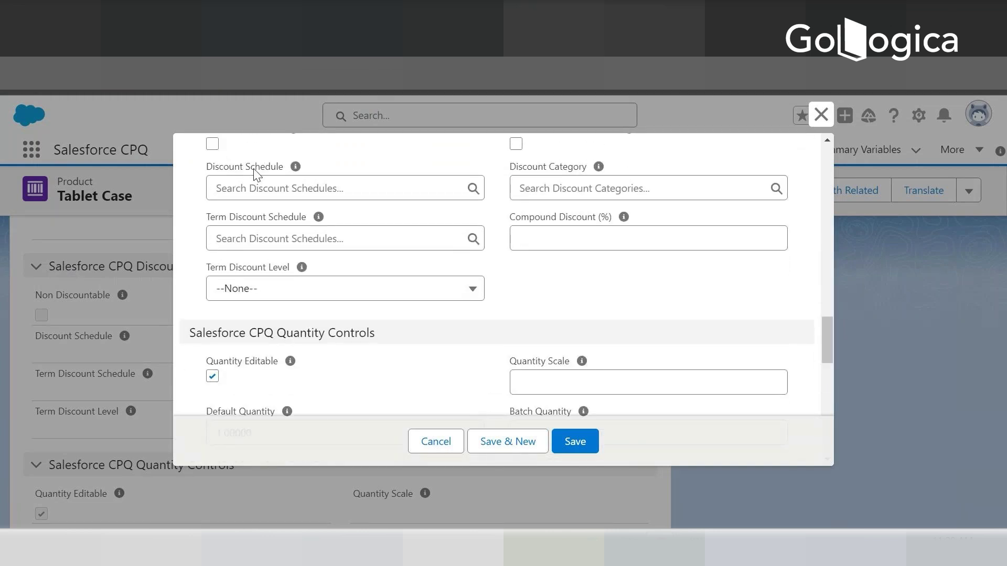
drag(208, 216, 308, 218)
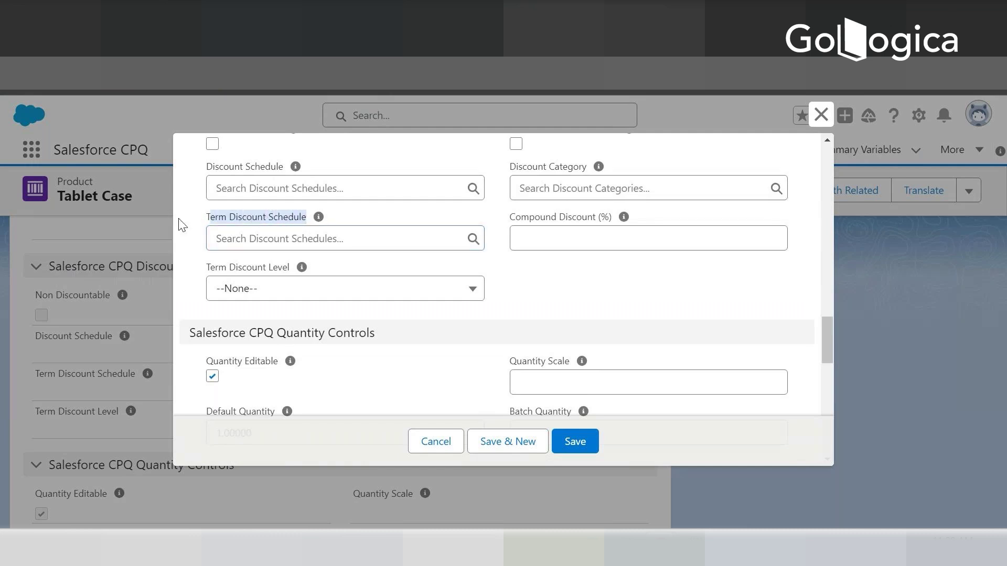
click(235, 186)
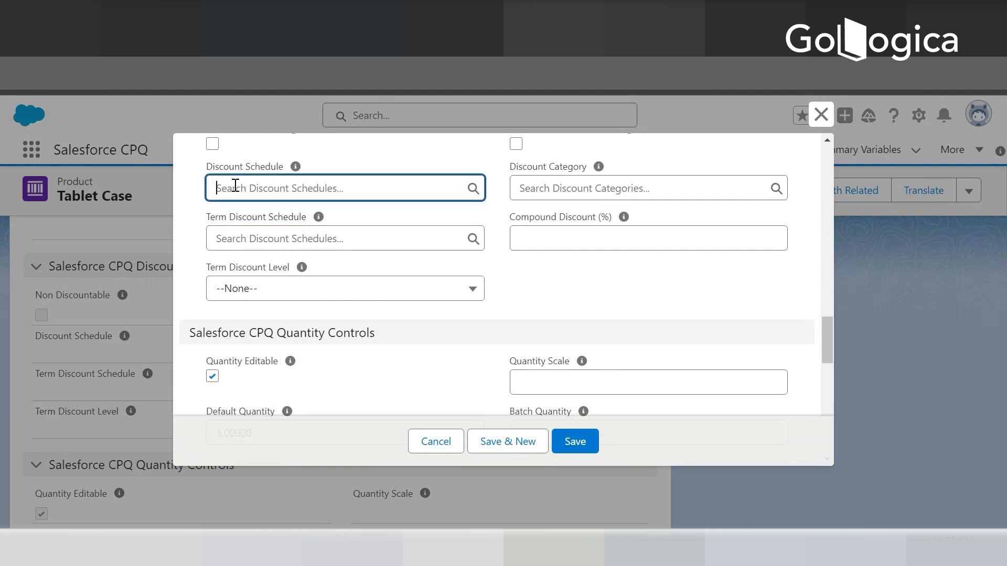
click(265, 257)
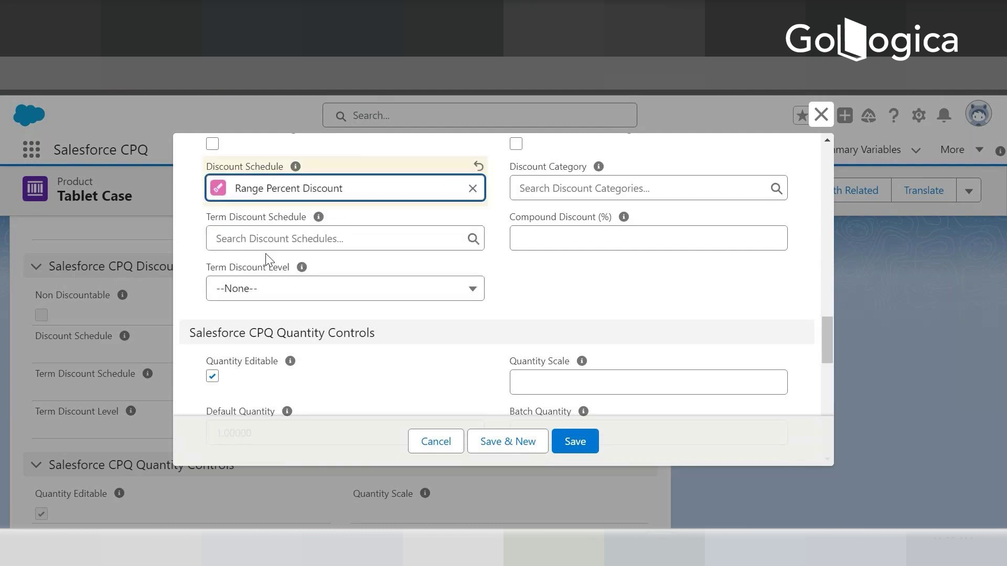
Try Range Percent Discount as the product's Term Discount Schedule and clear the field again
click(241, 236)
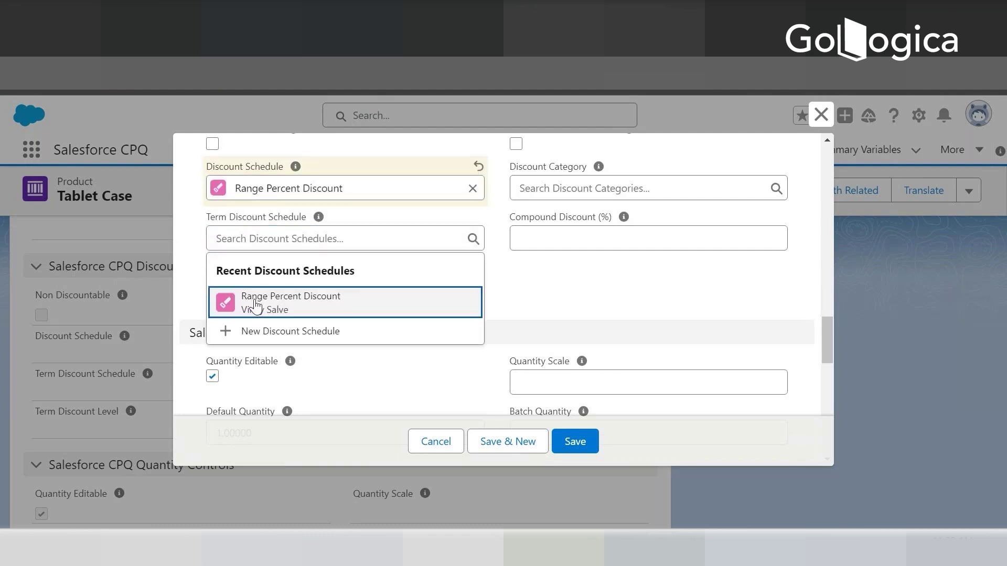
click(254, 308)
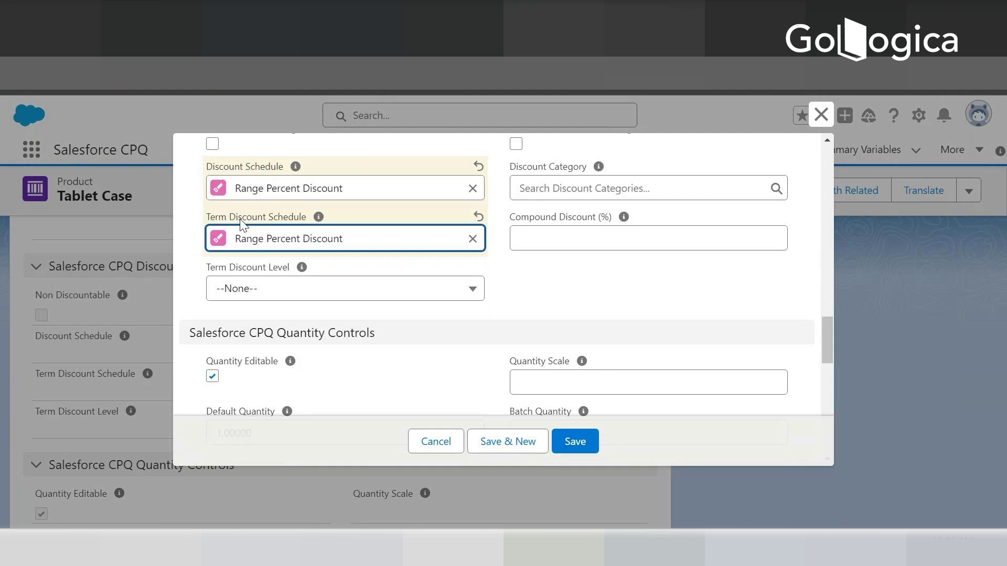
click(473, 239)
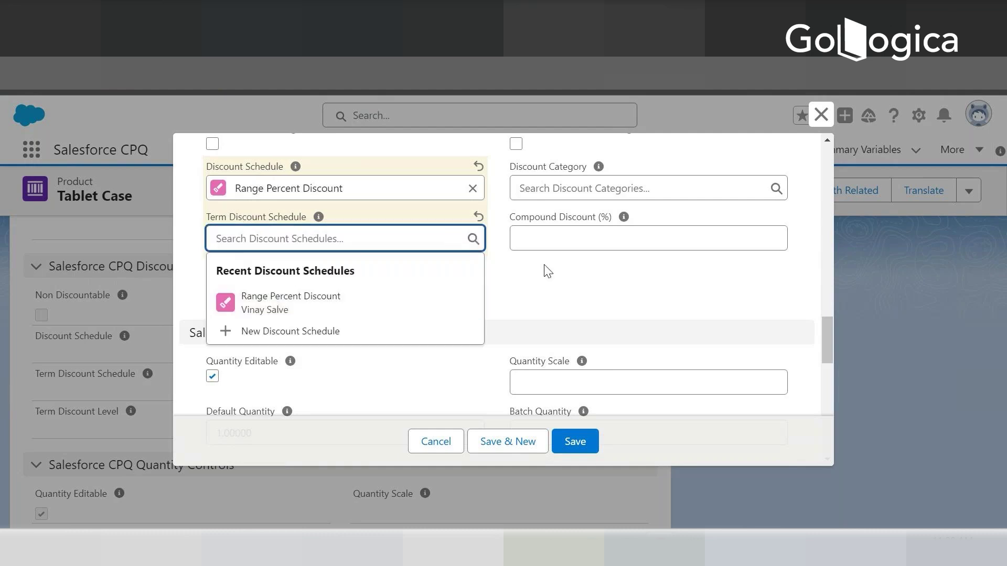
click(551, 280)
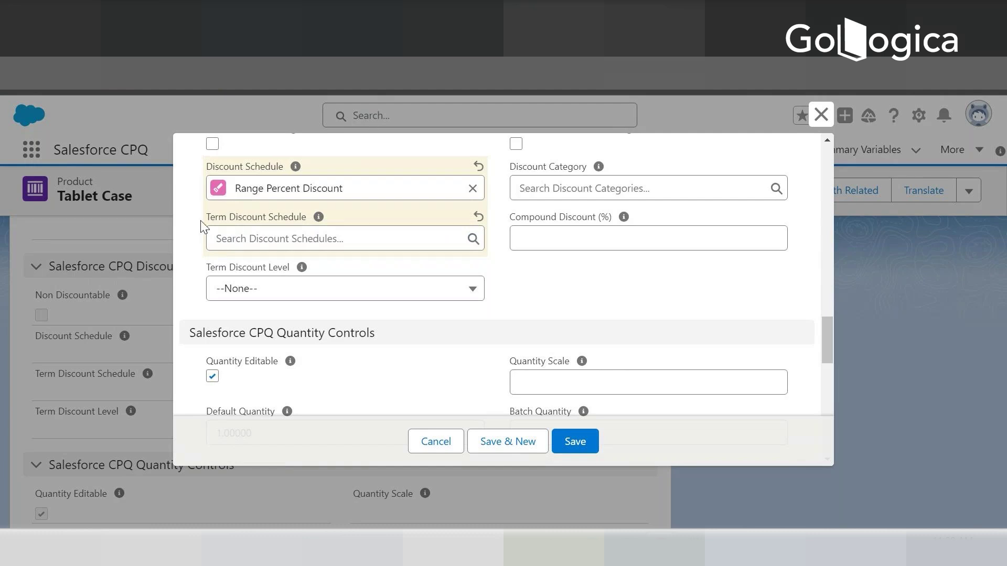
Save the Tablet Case product with its Term Discount Schedule left empty
click(230, 238)
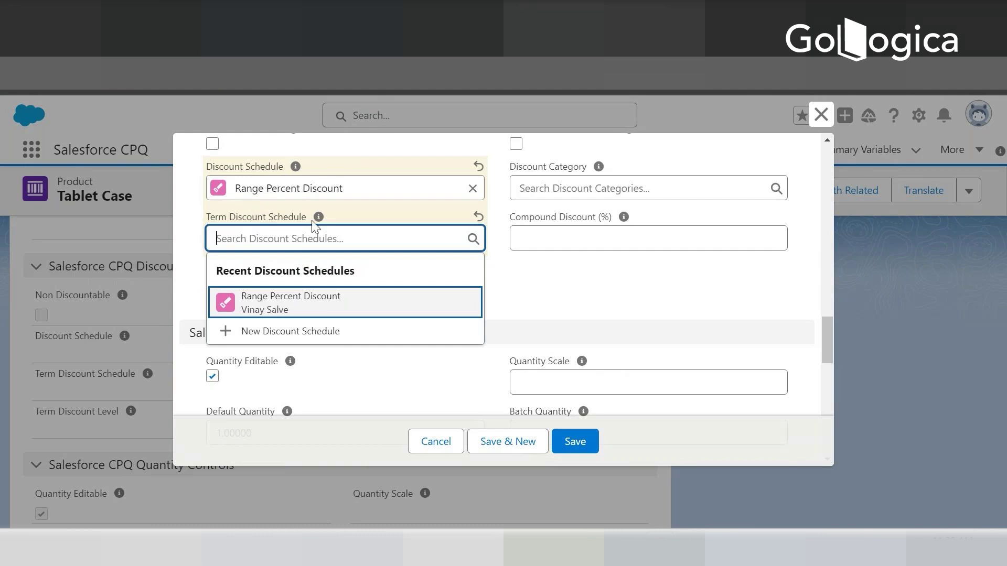
click(504, 288)
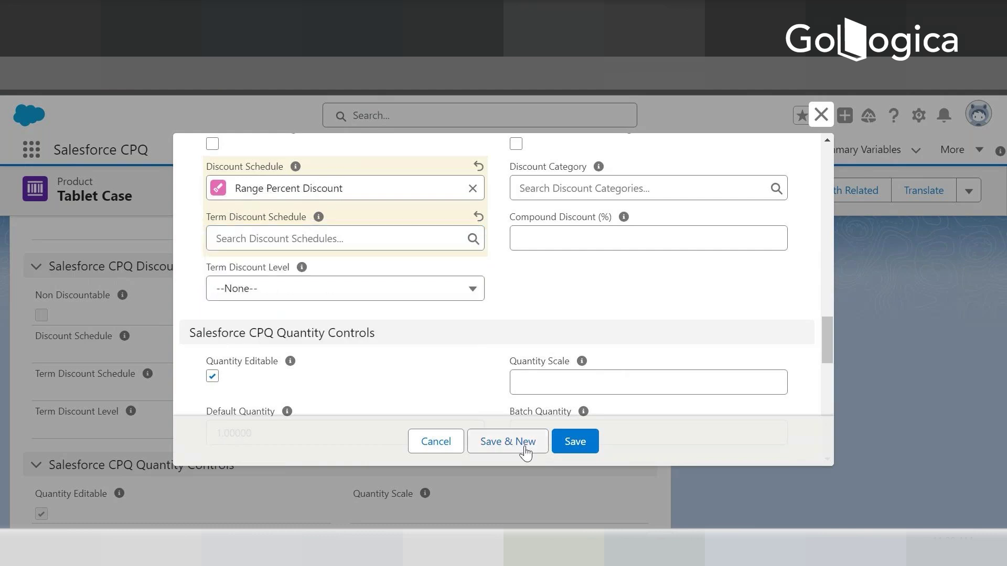
click(584, 443)
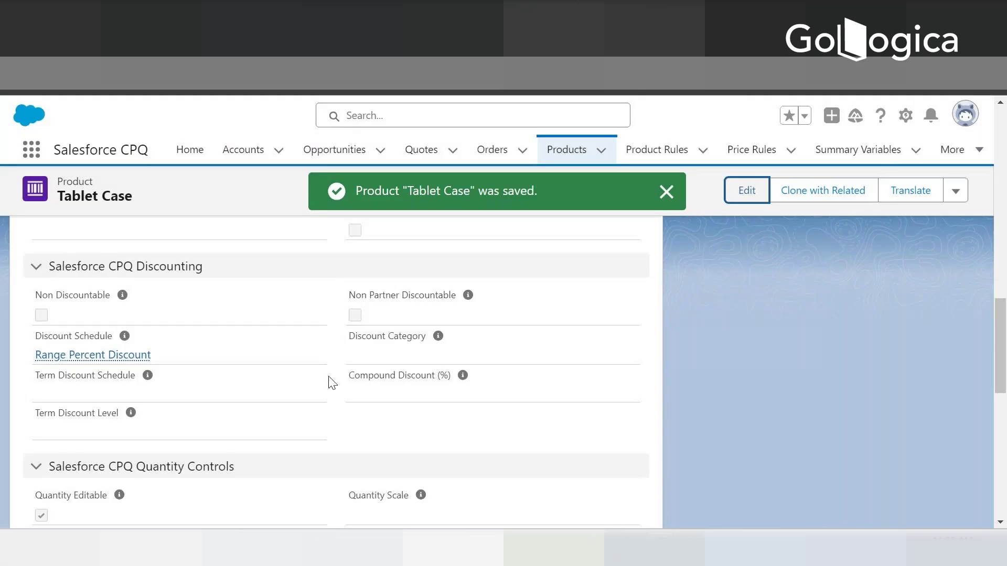
Open the full list of discount tiers for the Range Percent Discount schedule in a separate browser tab
scroll(330, 381, up, 5)
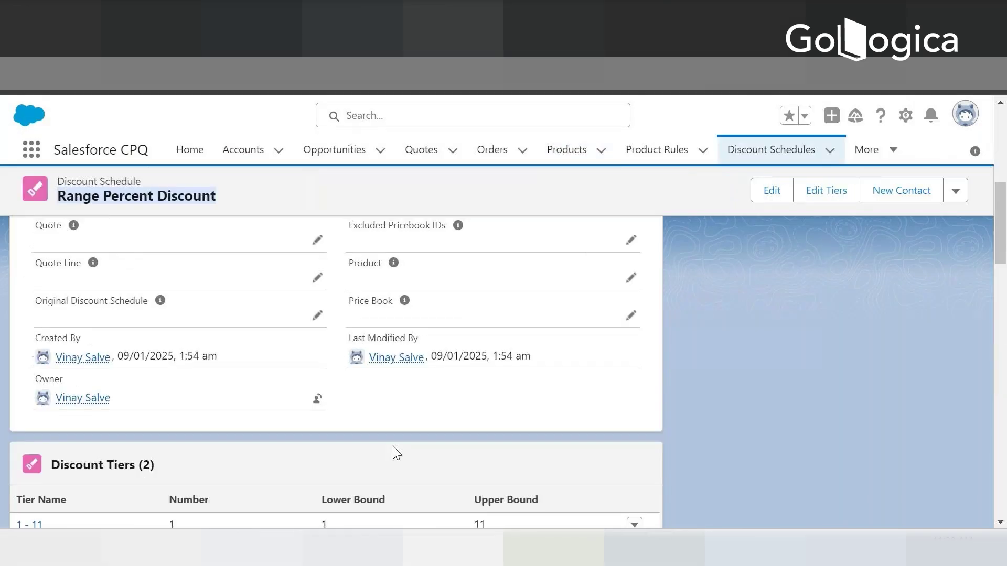
scroll(393, 451, down, 3)
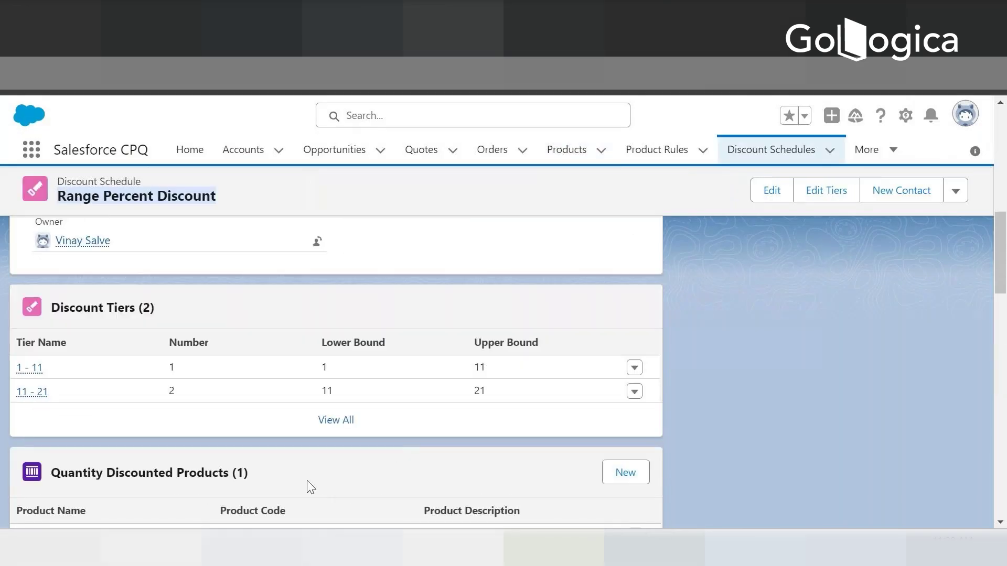
right_click(326, 429)
click(407, 259)
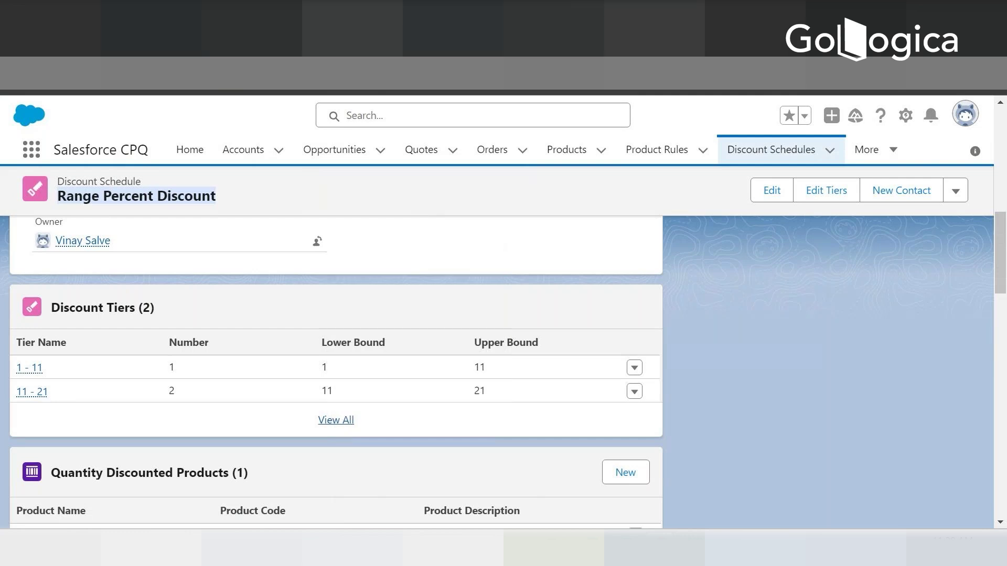
key(ctrl+Tab)
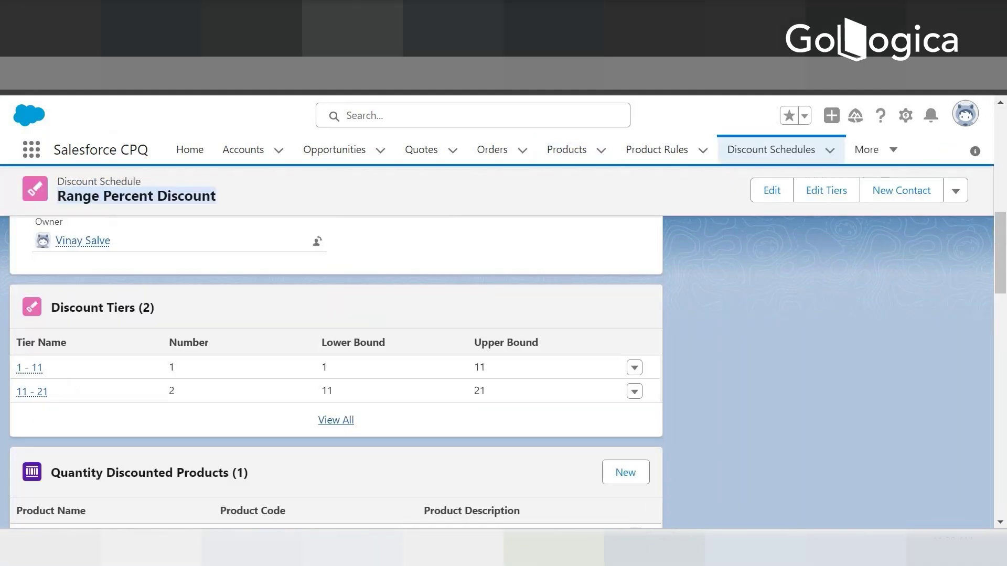
Open the first recently viewed quote and bring up its line editor
click(427, 157)
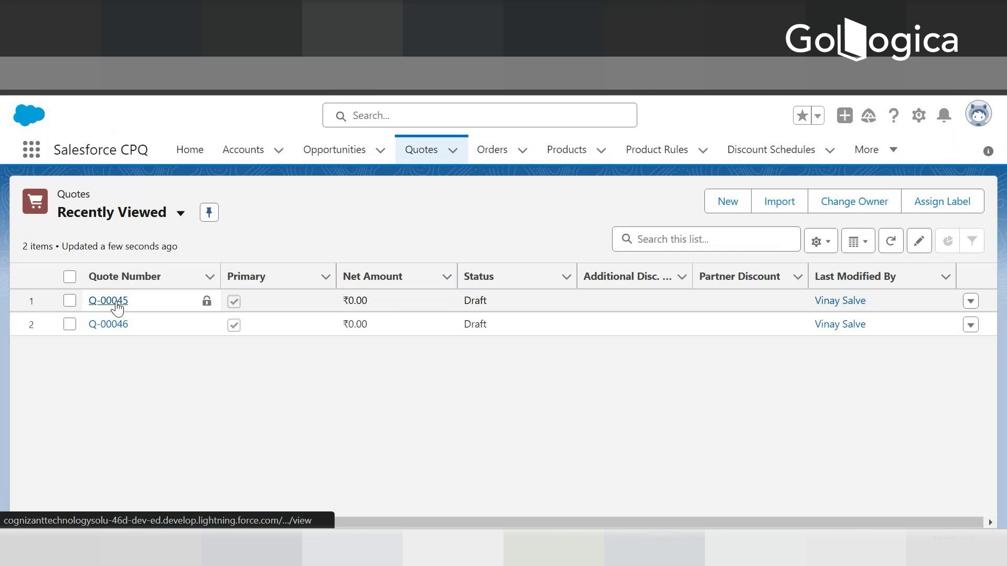
click(113, 299)
click(602, 208)
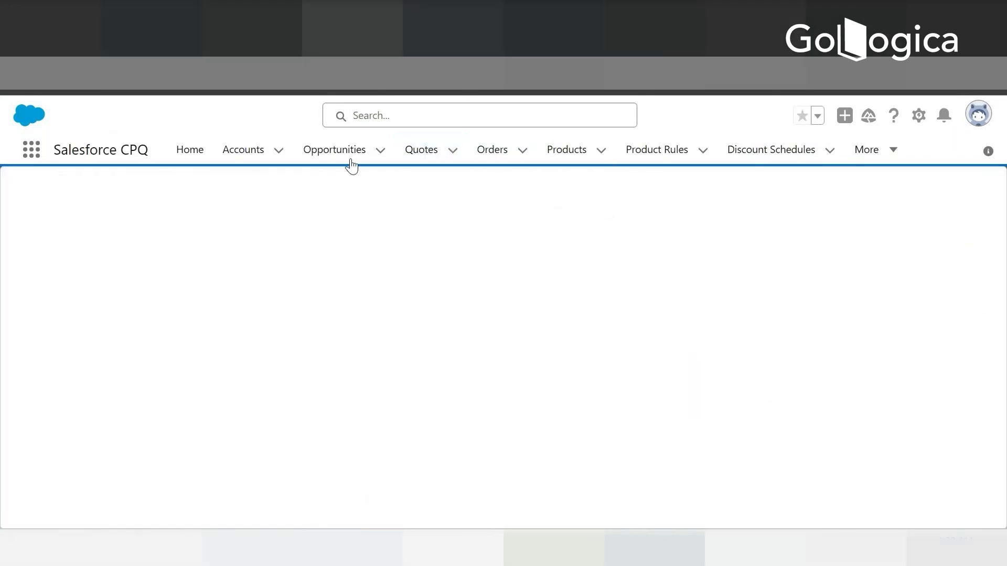
Open the Range Percent Discount schedule from its tiers list, enable Cross Products and save the record
click(781, 150)
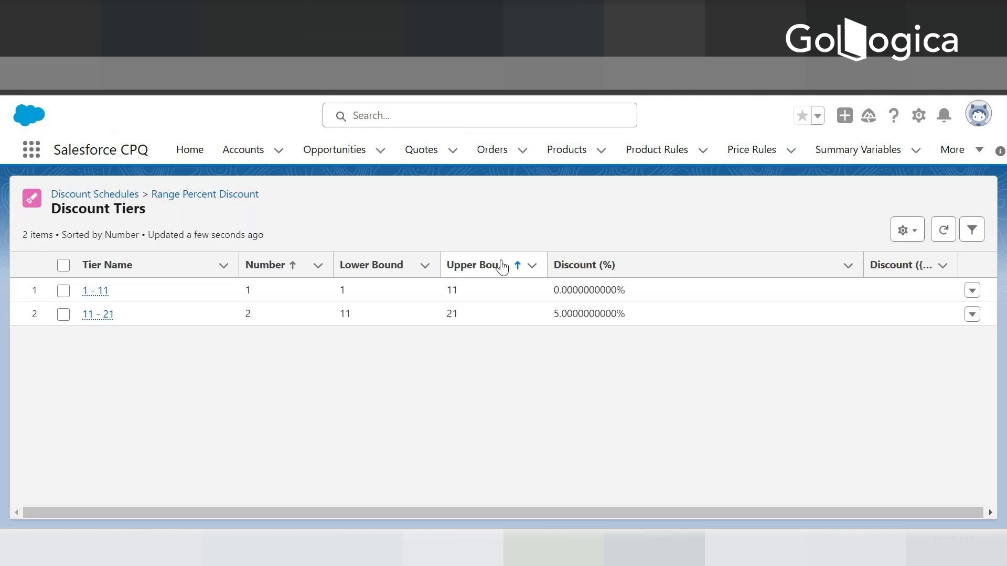
click(177, 204)
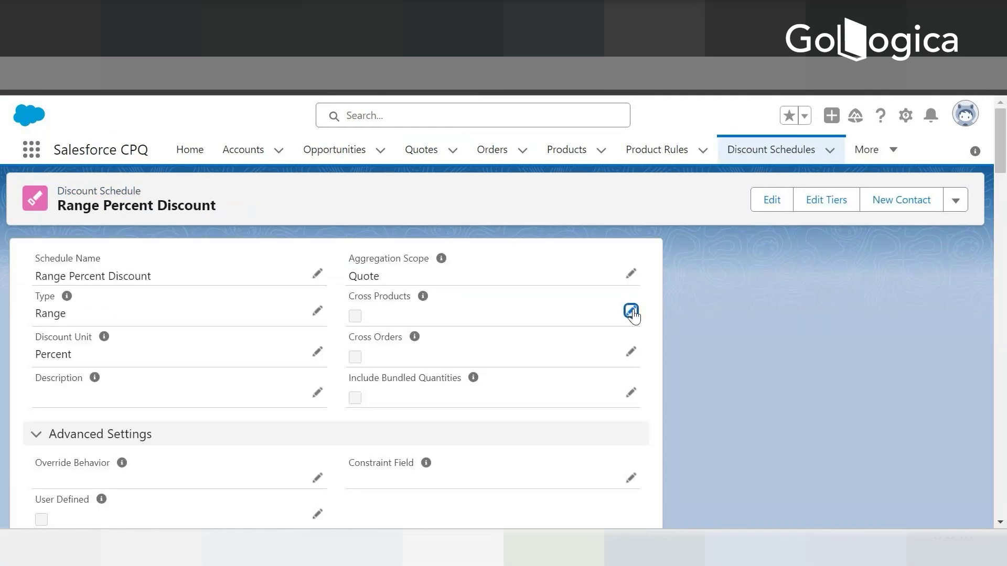
click(631, 312)
click(355, 358)
click(373, 507)
click(55, 95)
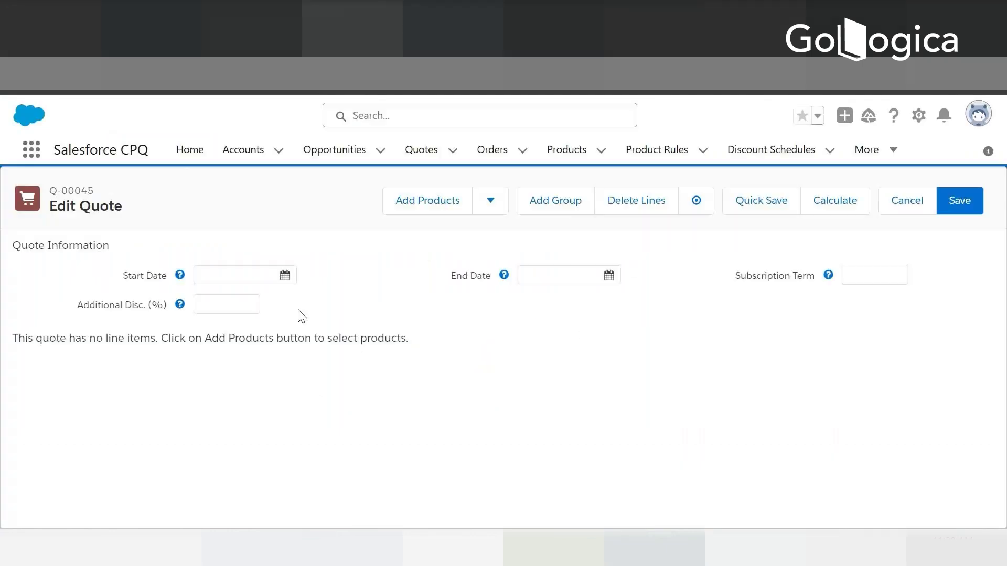
Save and reopen the empty quote's line editor, and add the 2 Factor Authentication USB Key while staying in product selection
click(959, 203)
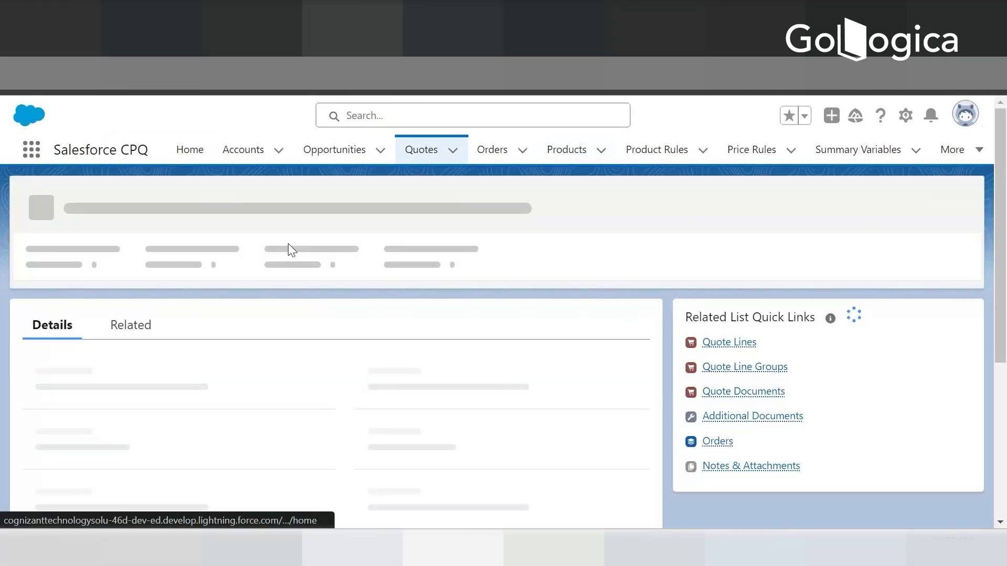
click(591, 207)
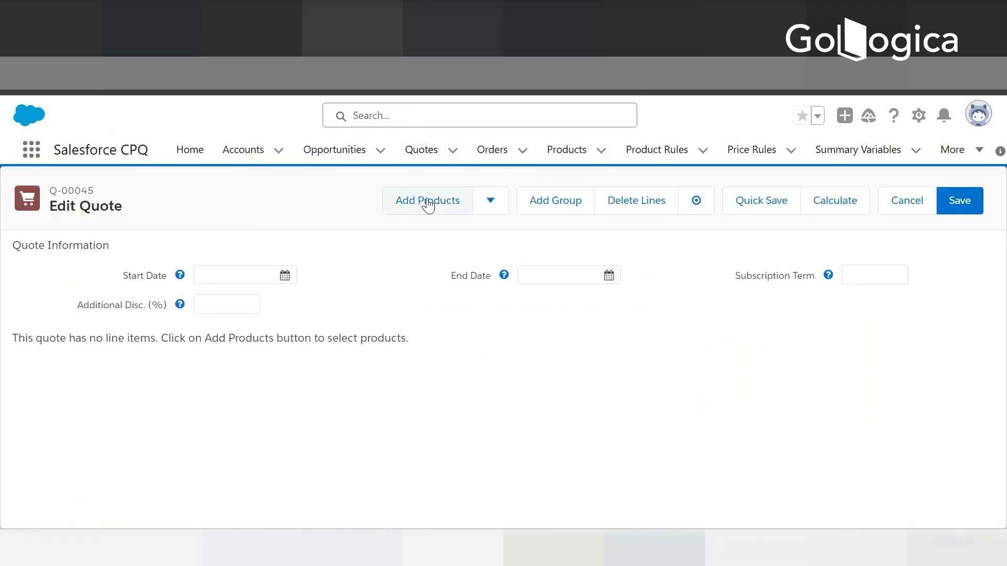
click(428, 203)
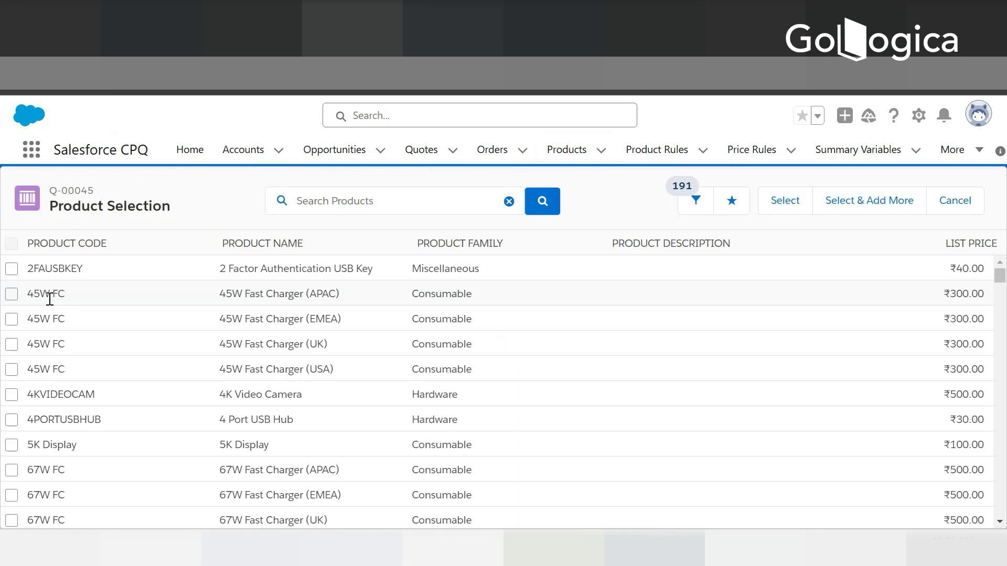
click(12, 269)
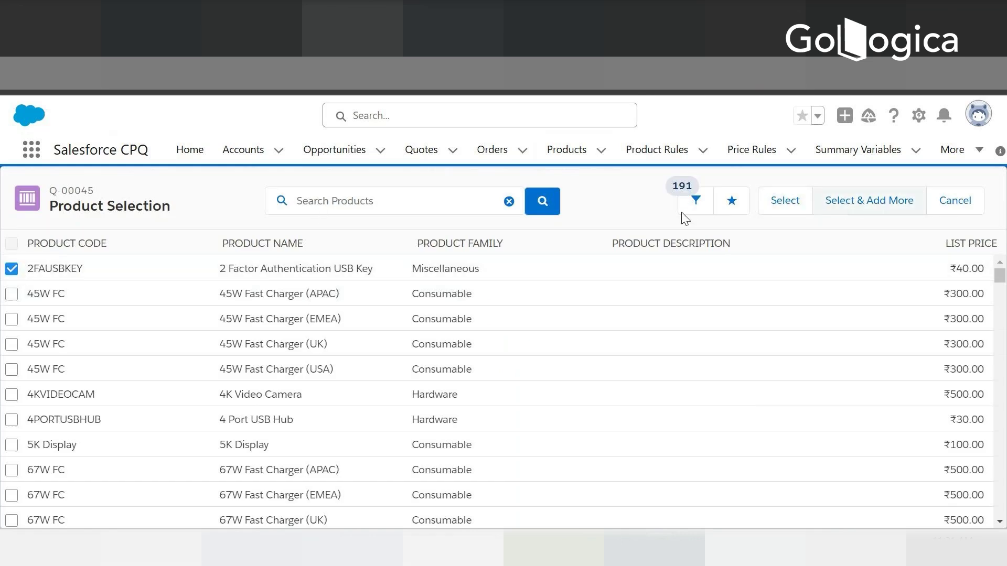
Search the product selection for Tablet Case and add that product to the quote
click(355, 203)
text(t)
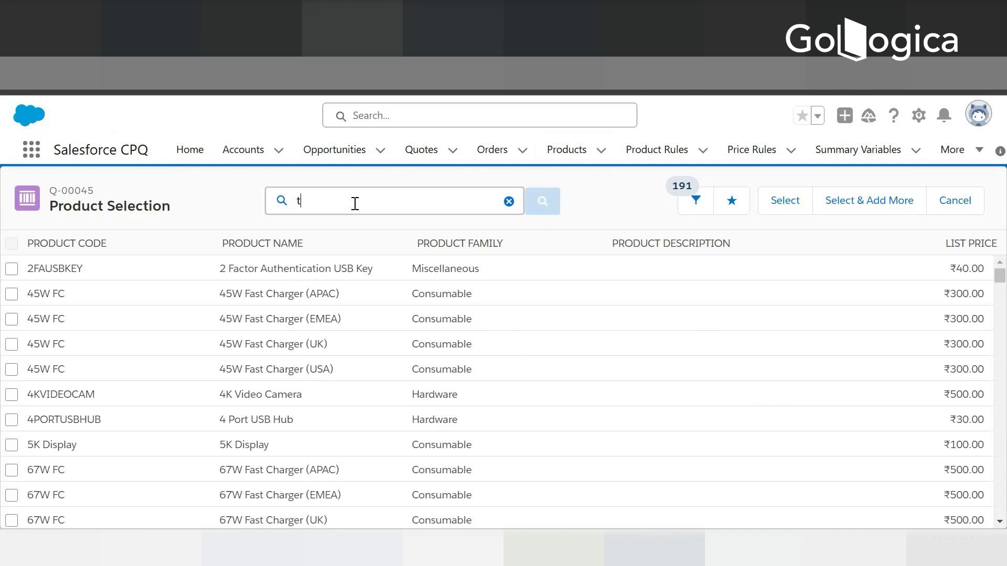
text(ablet)
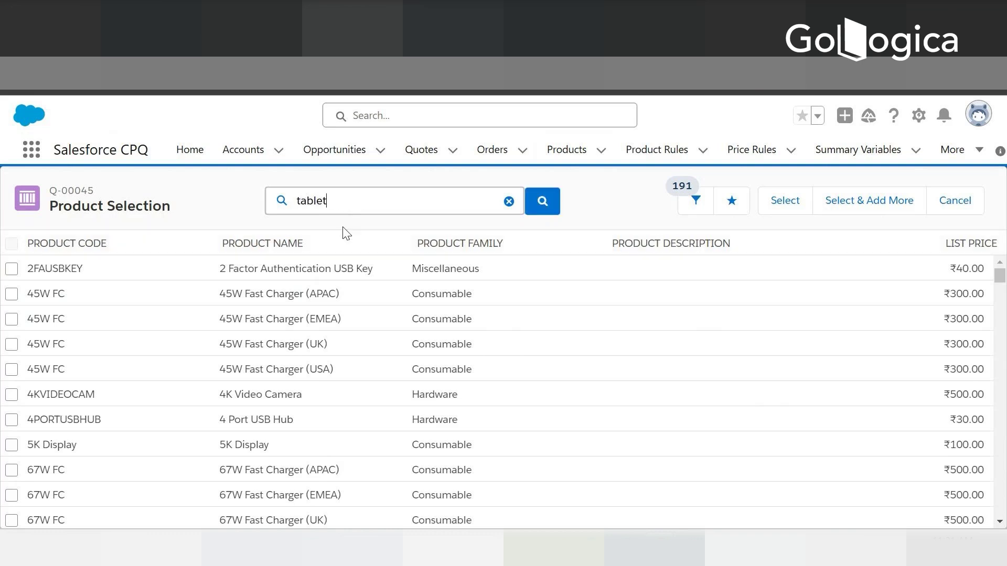
click(314, 260)
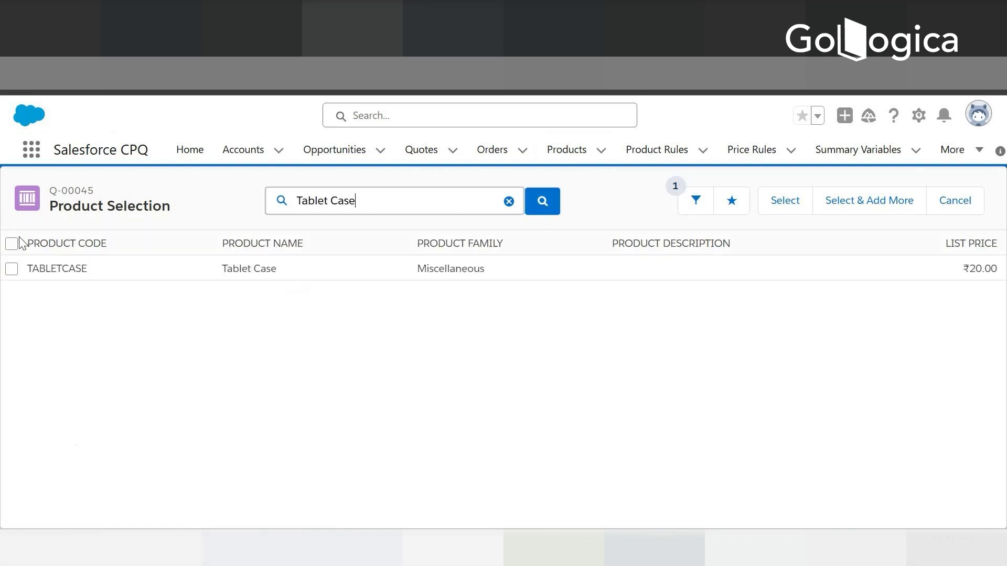
click(12, 269)
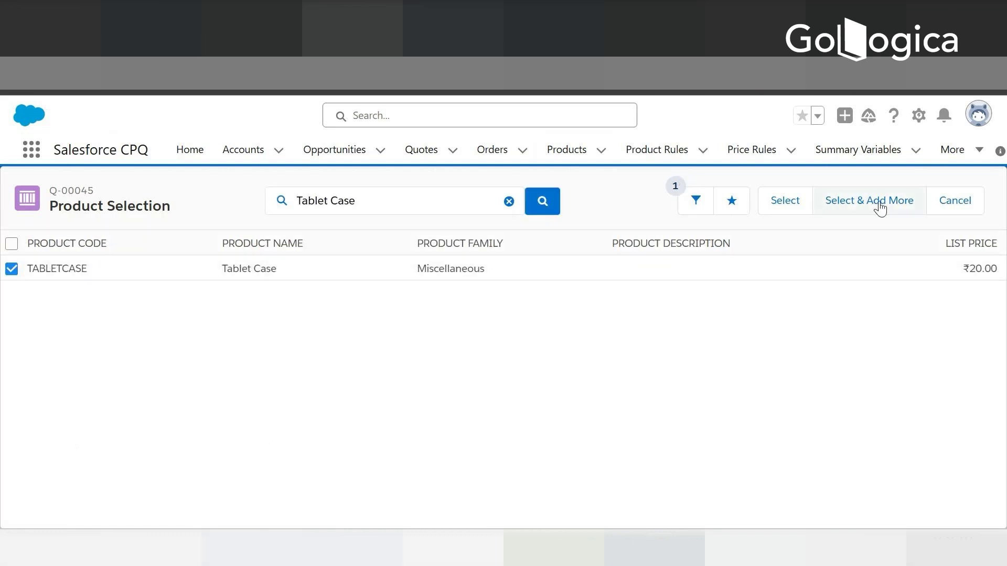
click(778, 207)
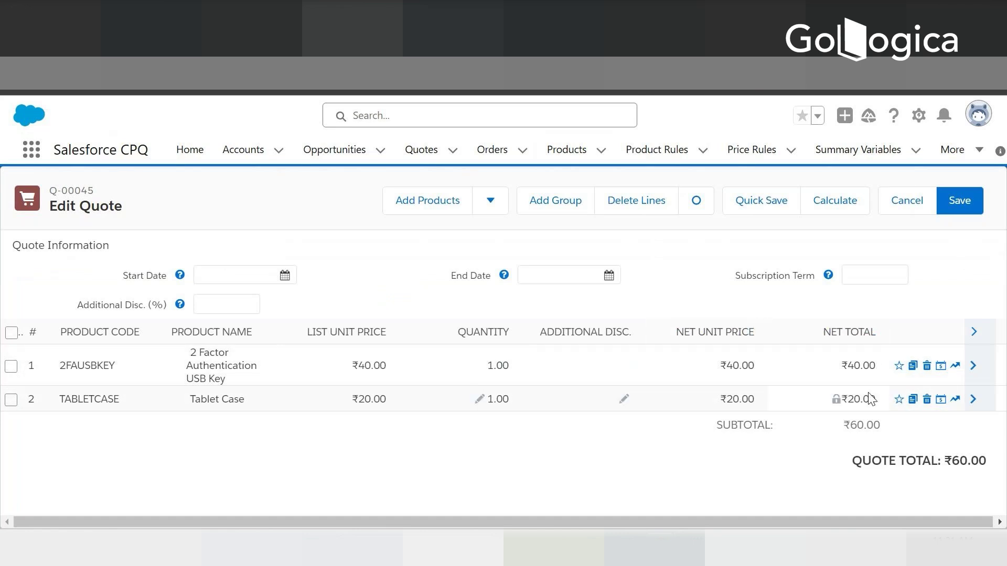
Set the quantity to 5 for the USB Key and 6 for the Tablet Case, and calculate the quote
click(480, 367)
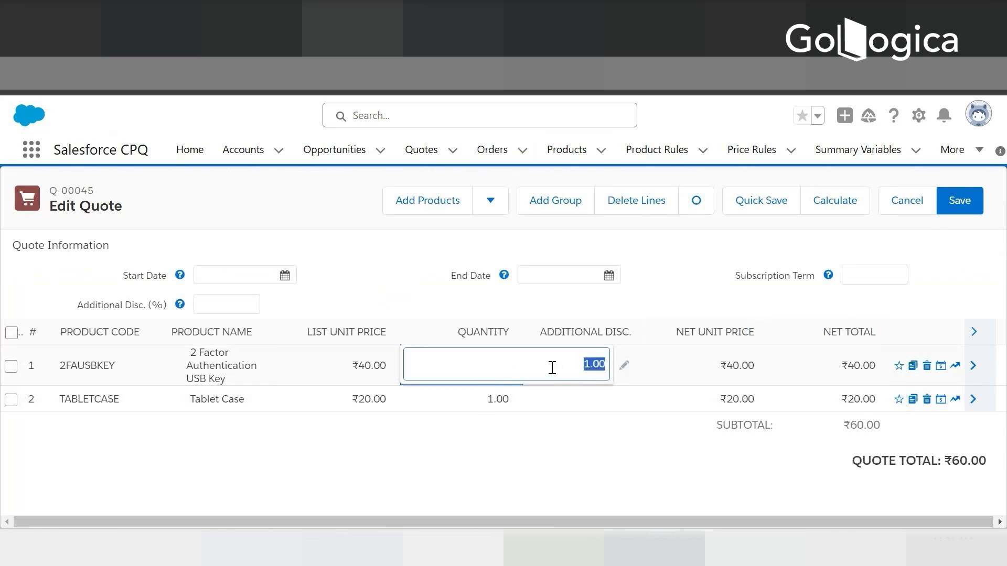
text(5)
click(485, 417)
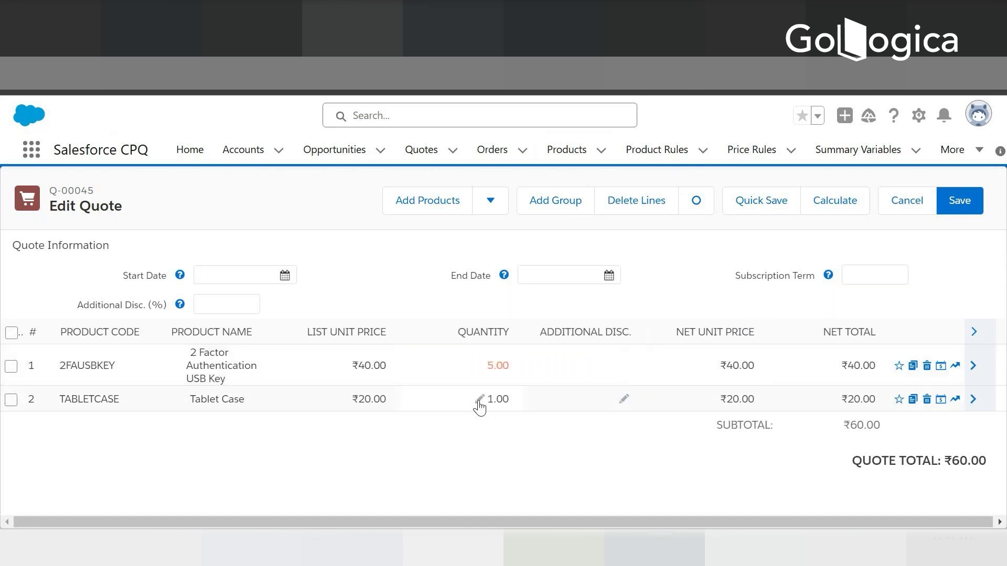
click(478, 402)
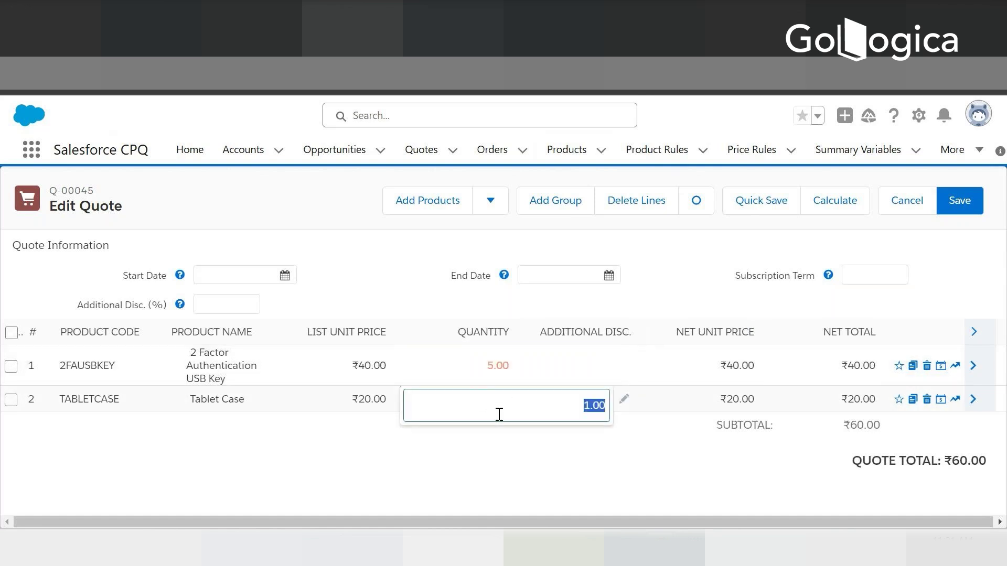
text(6)
click(503, 452)
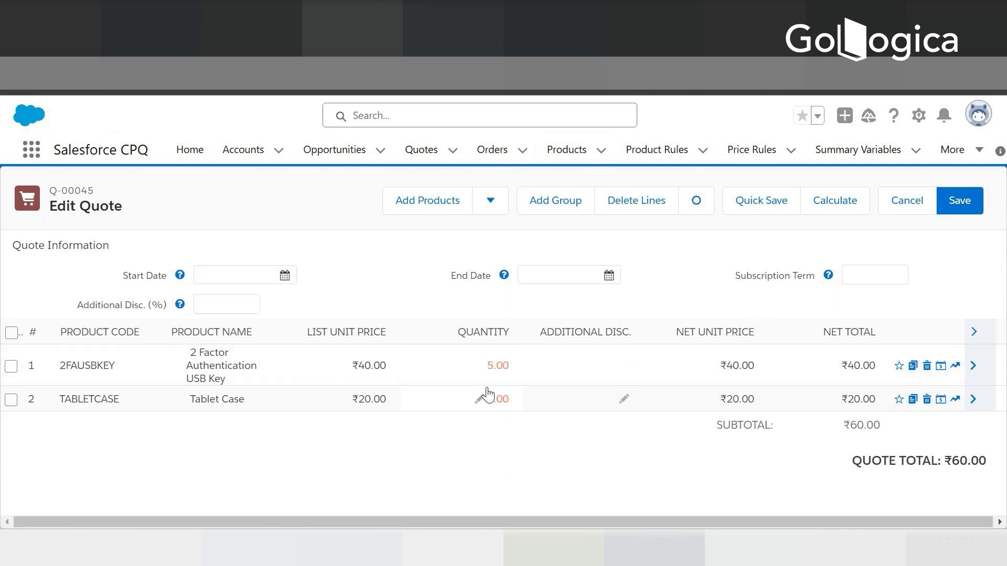
click(814, 204)
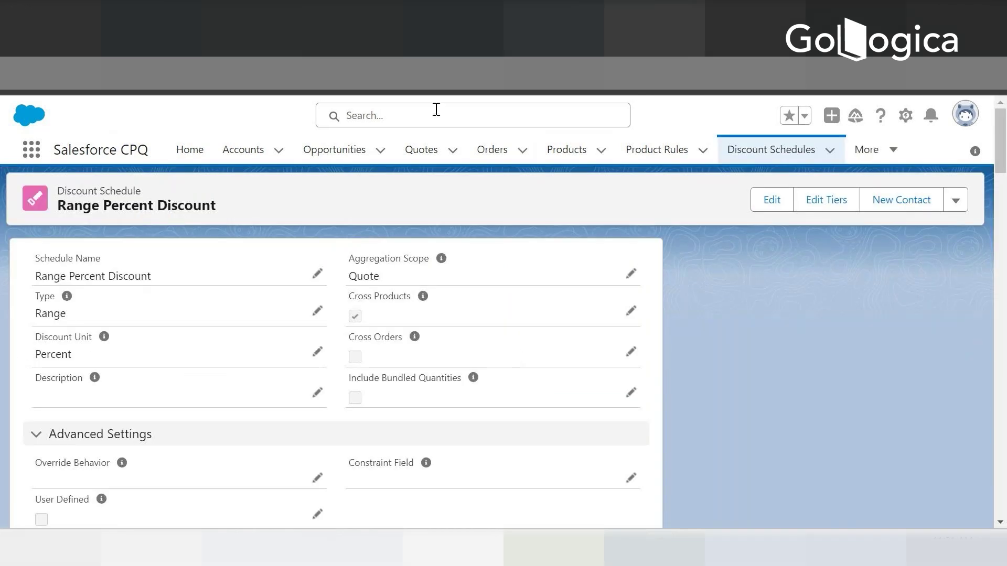
Review the Range Percent Discount schedule's tiers and compare them with the USB Key's list unit price on the quote
scroll(276, 420, down, 5)
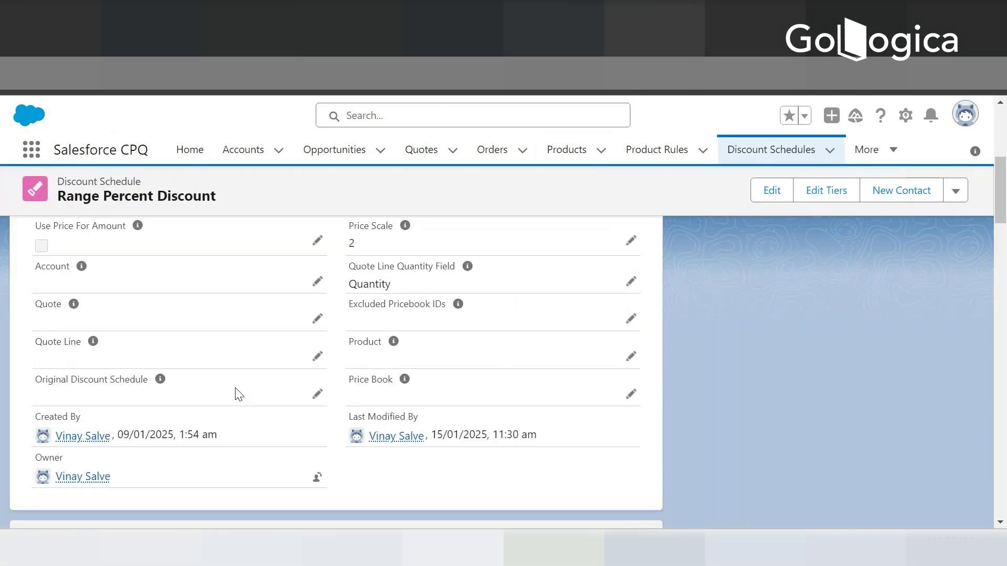
scroll(299, 344, up, 5)
scroll(293, 377, down, 8)
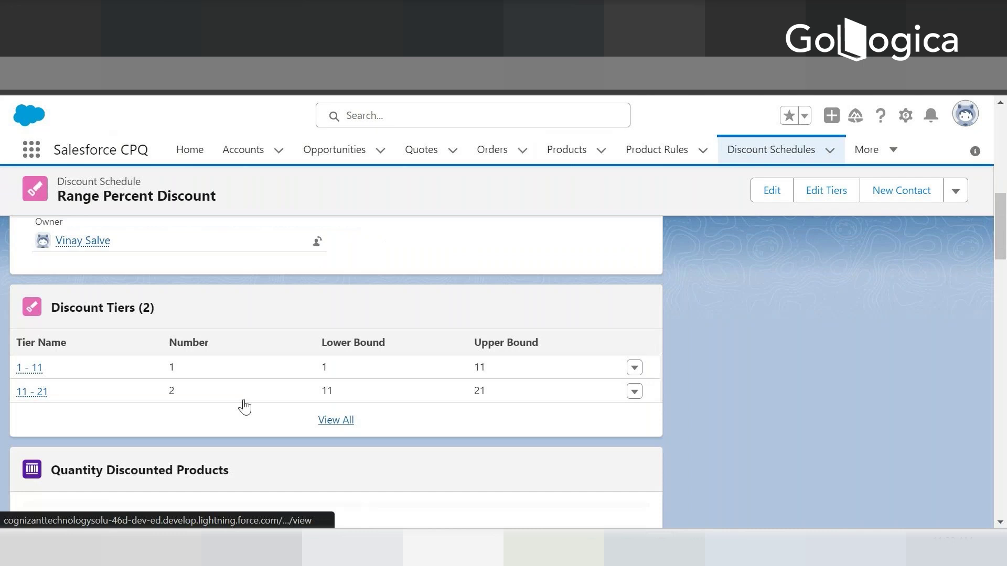
click(342, 419)
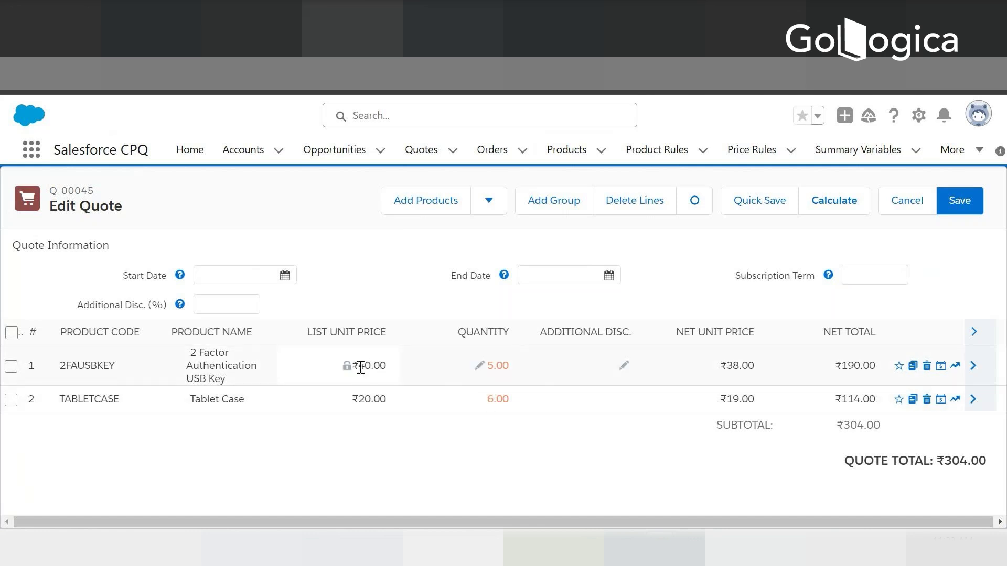
drag(359, 366, 379, 366)
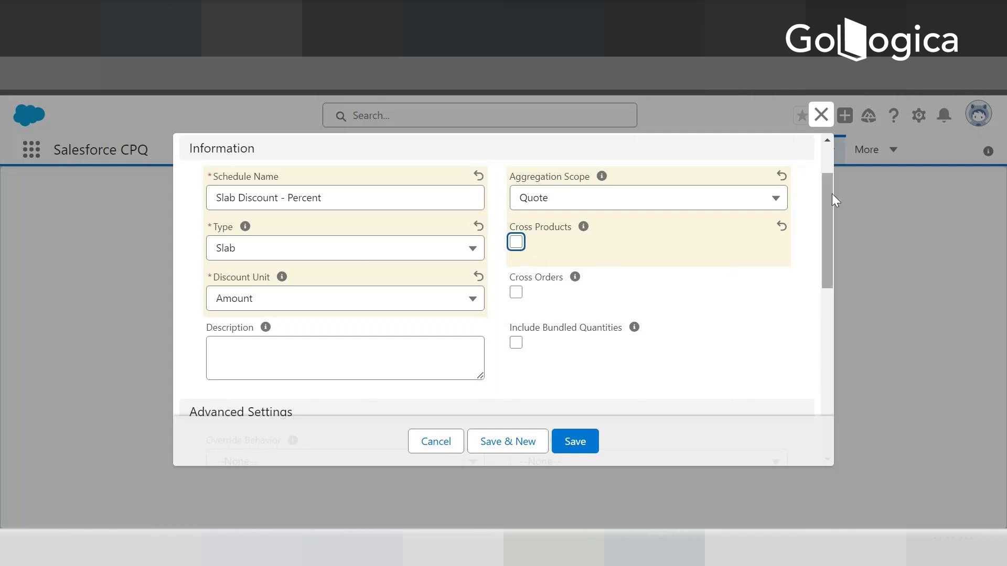
Check which Discount Schedule is assigned in the Tablet Case product's Salesforce CPQ Discounting section
drag(832, 194, 826, 169)
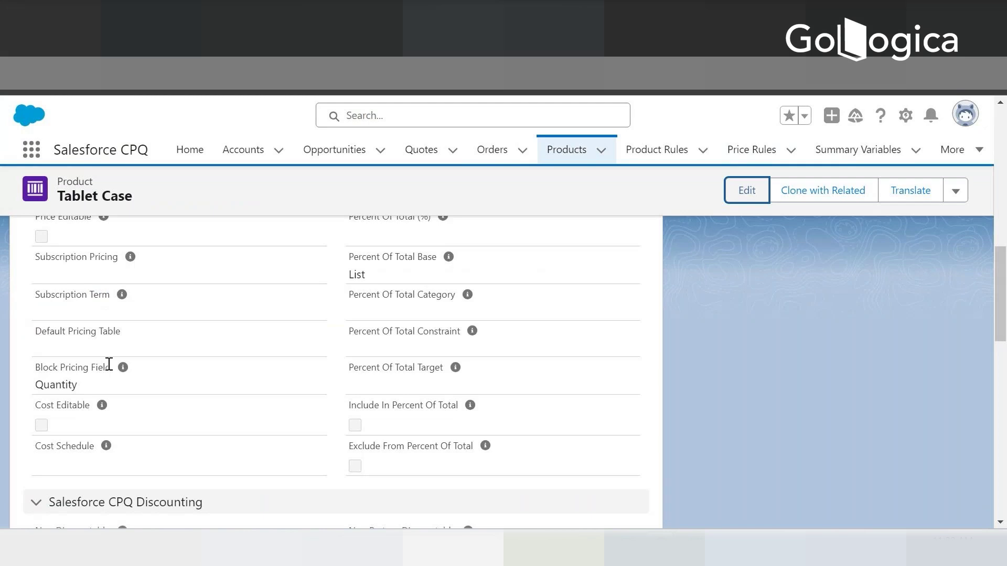
drag(60, 196, 135, 197)
scroll(153, 394, down, 5)
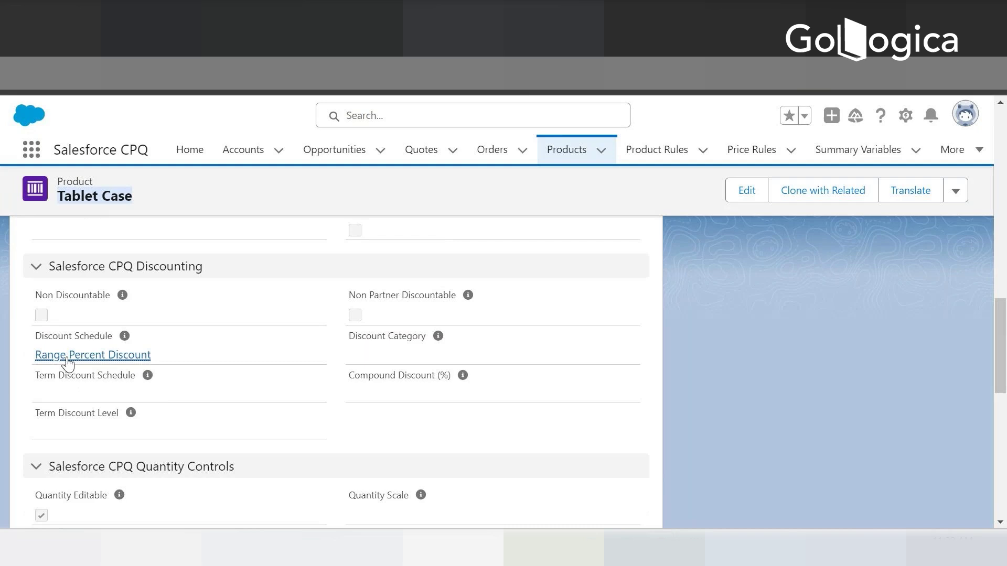
mouse_move(92, 360)
mouse_move(37, 357)
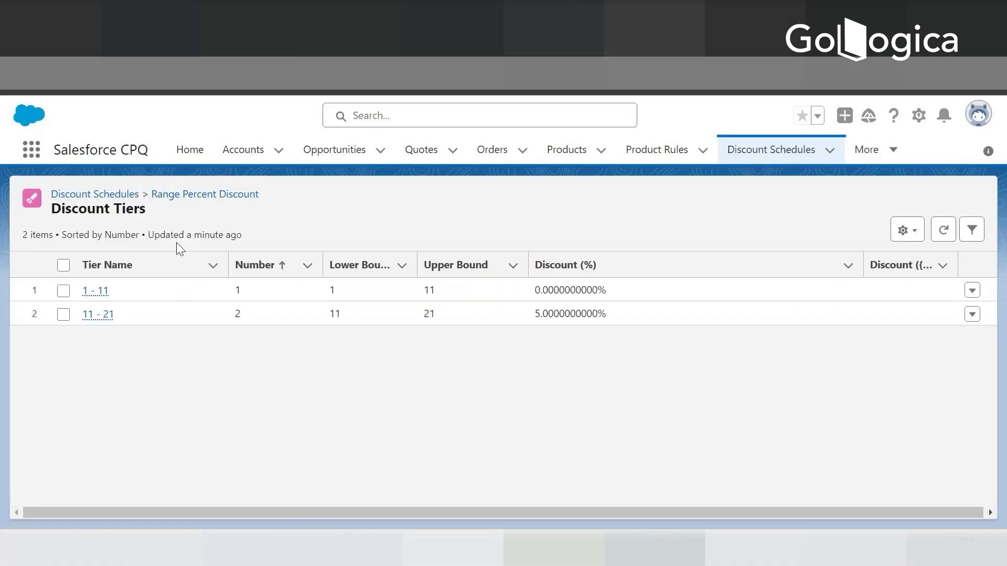
Open the Range Percent Discount schedule for editing and disable Cross Products
click(180, 188)
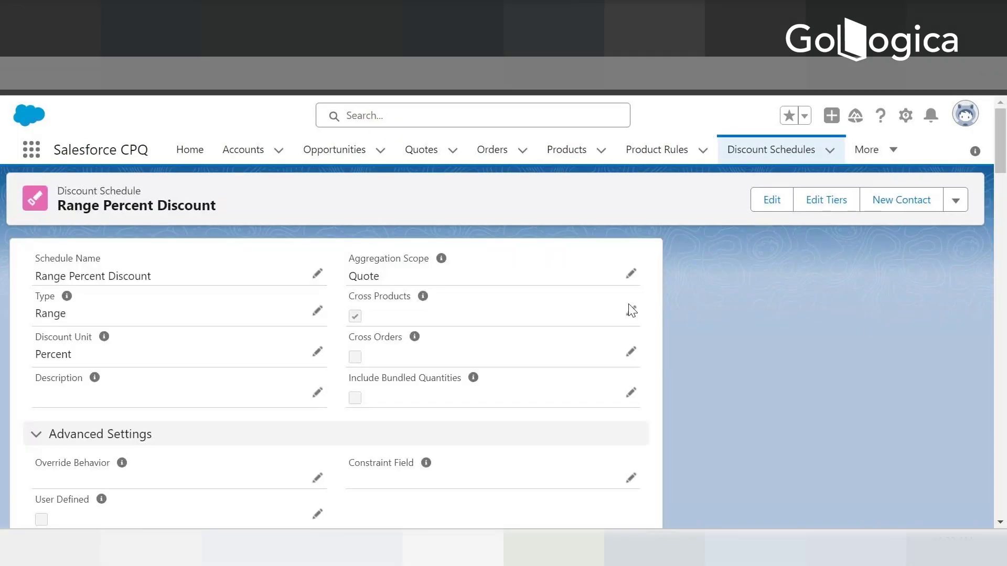
click(631, 312)
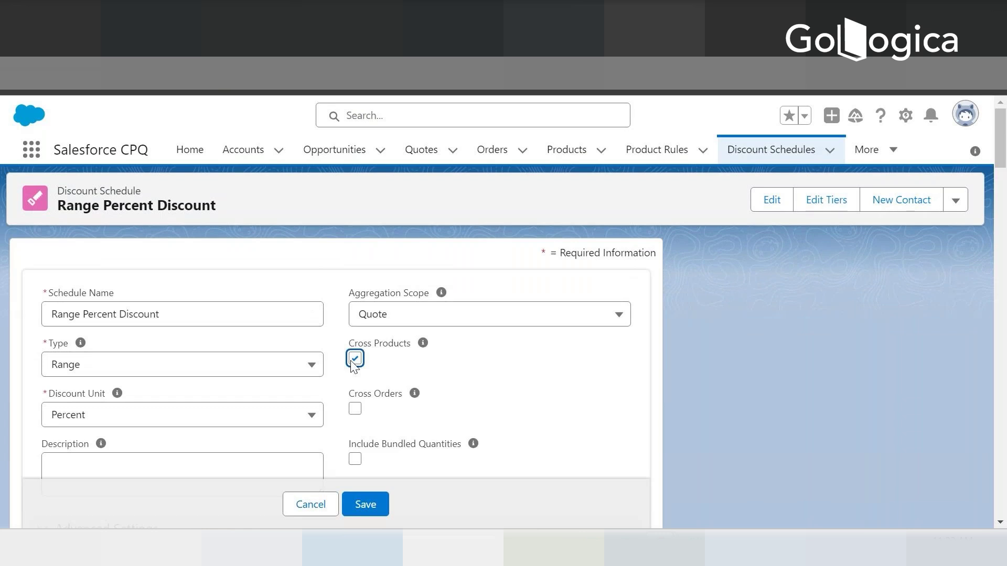
click(353, 361)
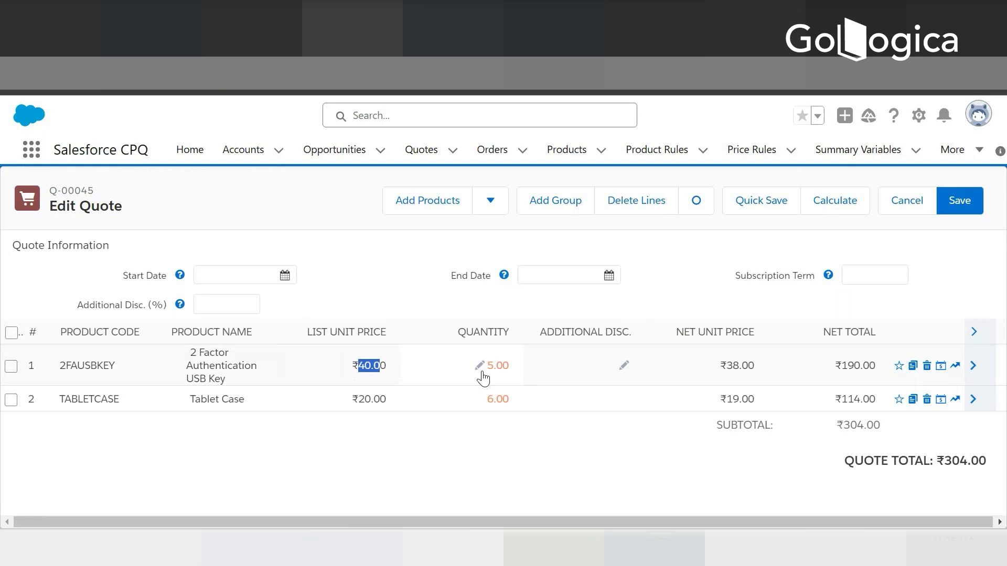
drag(189, 352, 193, 376)
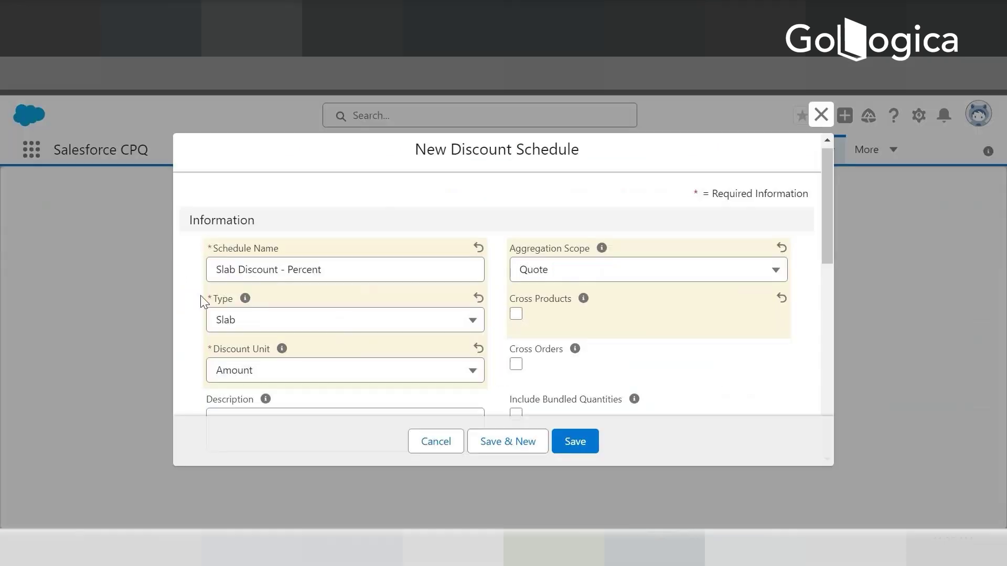
Review the Cross Orders and Include Bundled Quantities options and the other settings of the new discount schedule
drag(826, 178, 823, 217)
drag(512, 251, 563, 254)
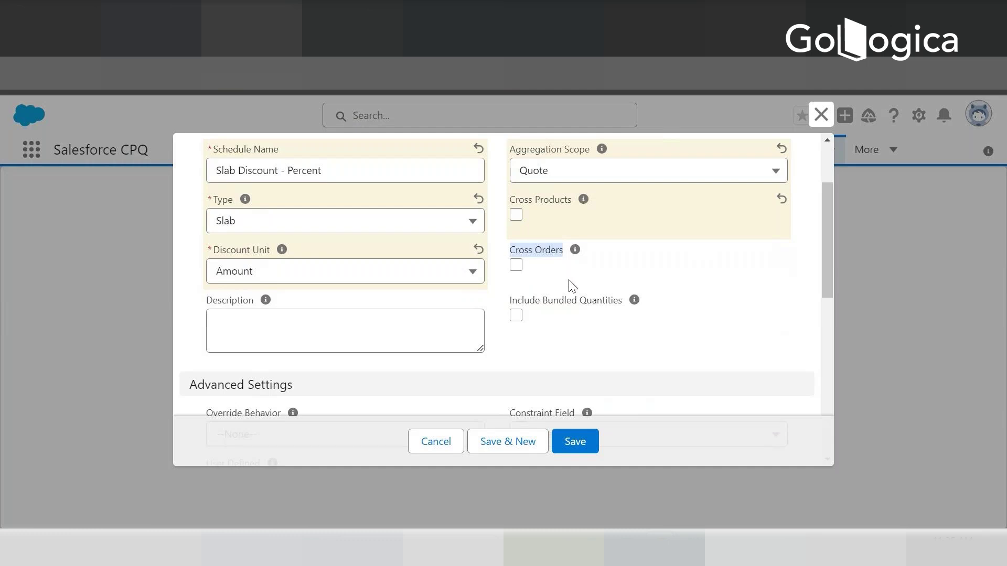
drag(826, 220, 827, 186)
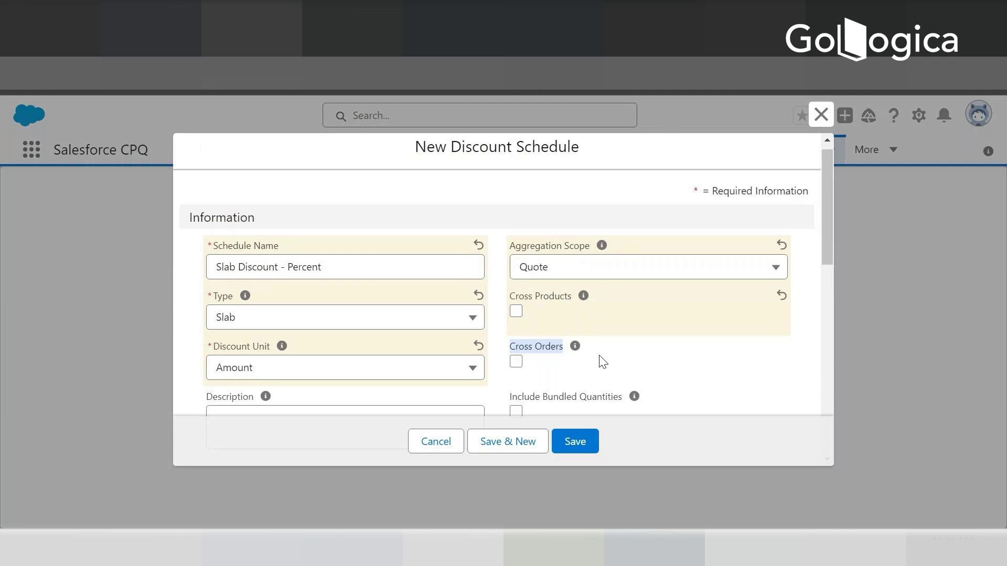
drag(827, 232, 829, 269)
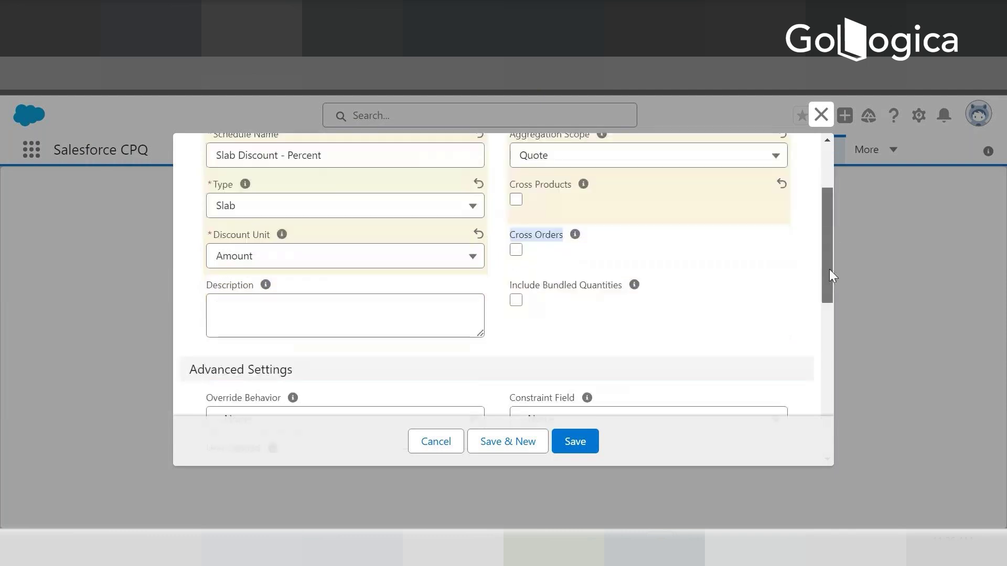
drag(510, 284, 621, 295)
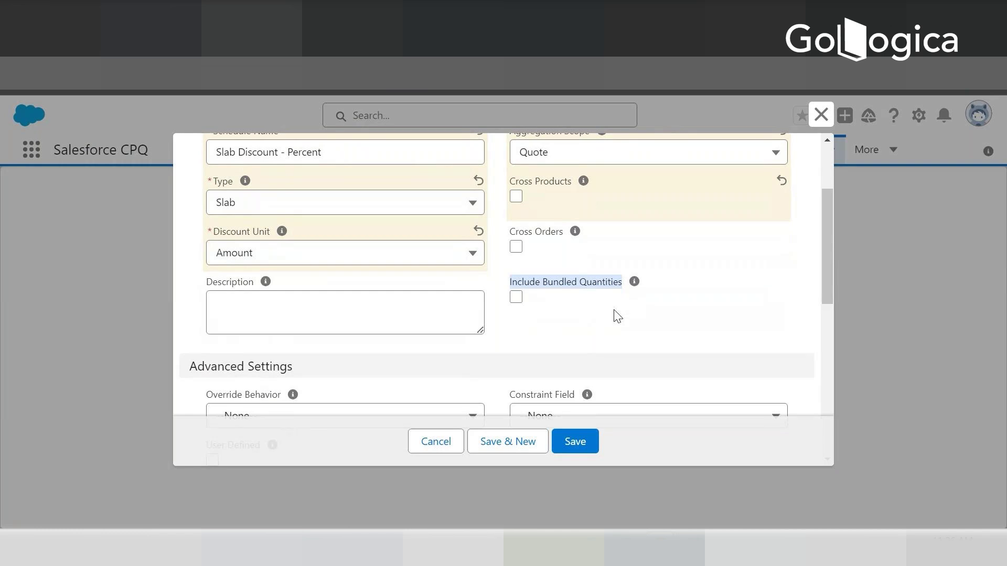
click(540, 311)
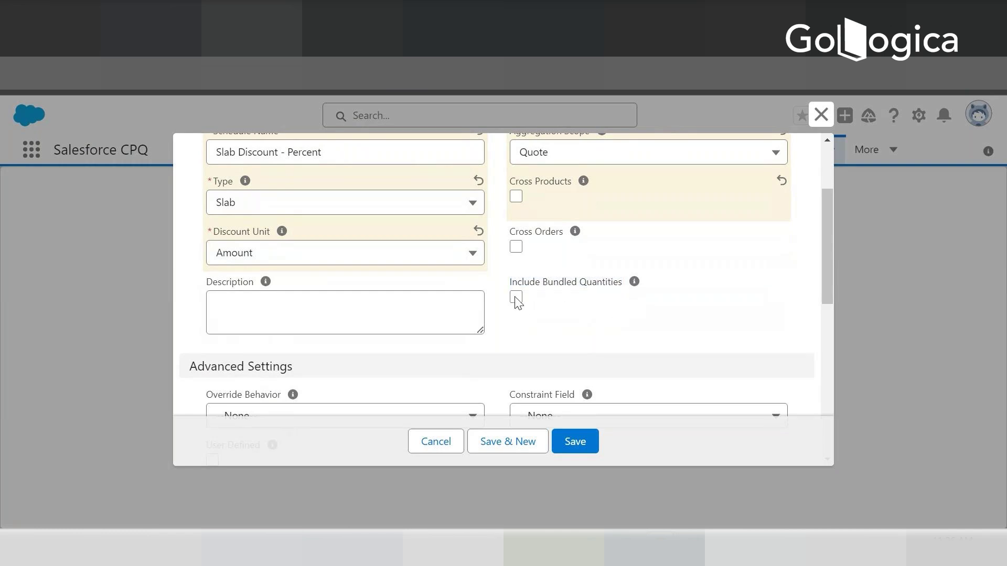
scroll(827, 236, up, 1)
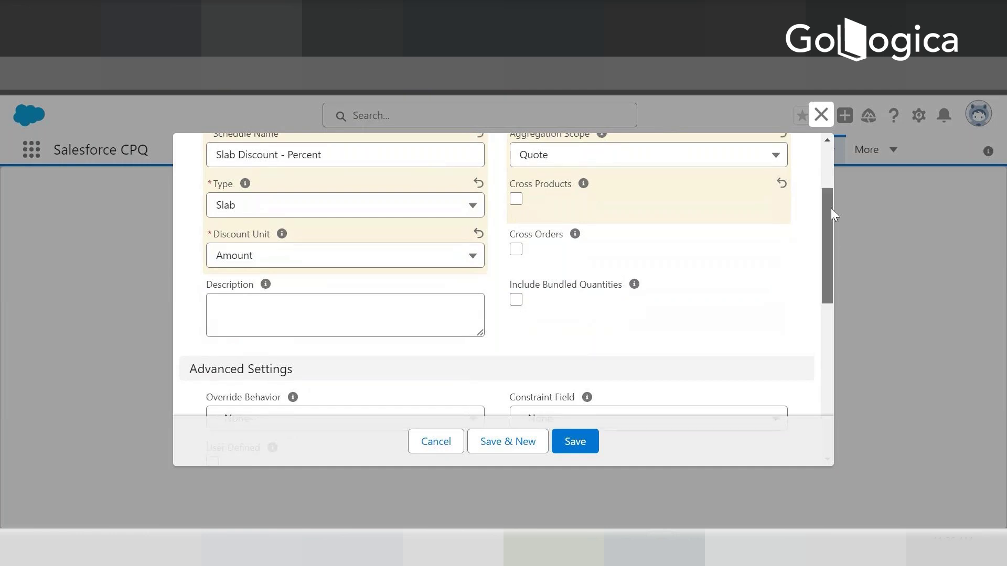
drag(831, 208, 830, 164)
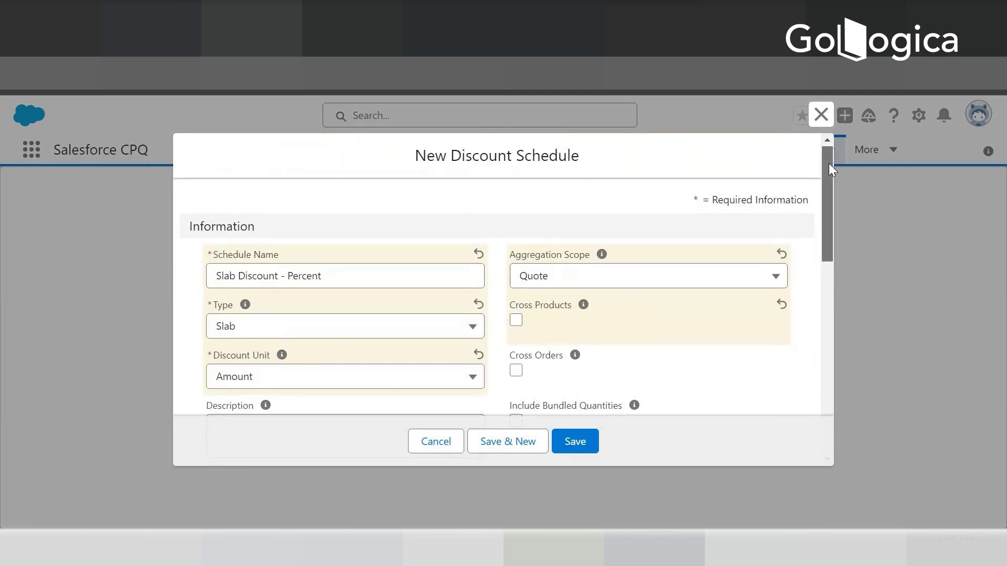
drag(829, 163, 831, 181)
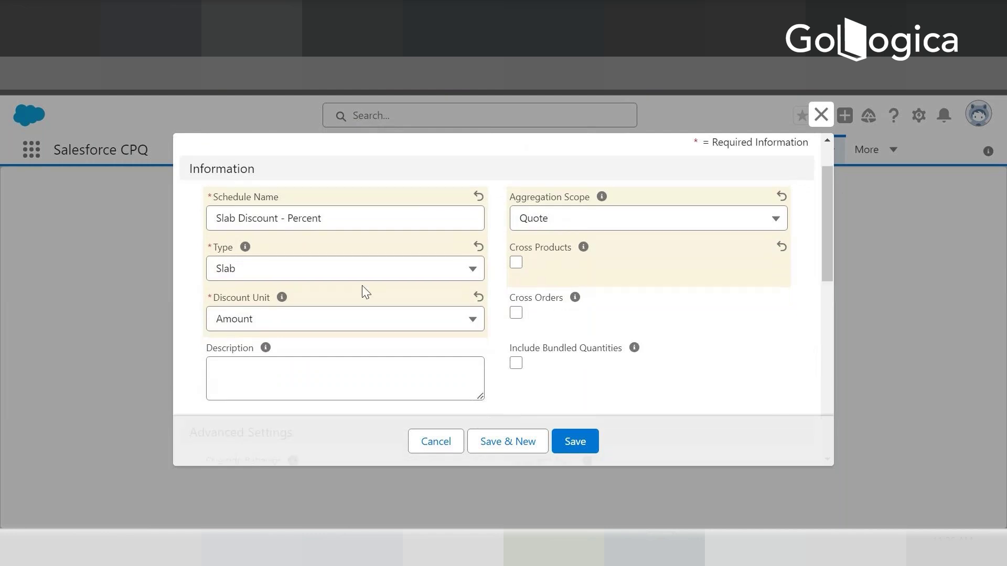
Save the new discount schedule and rename it Slab Discount - Amount
click(582, 442)
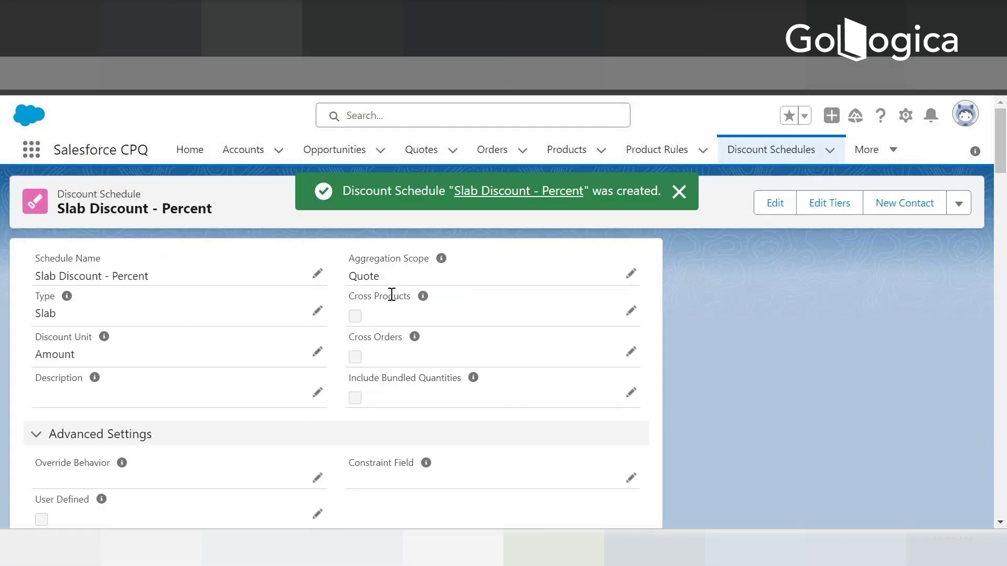
click(316, 273)
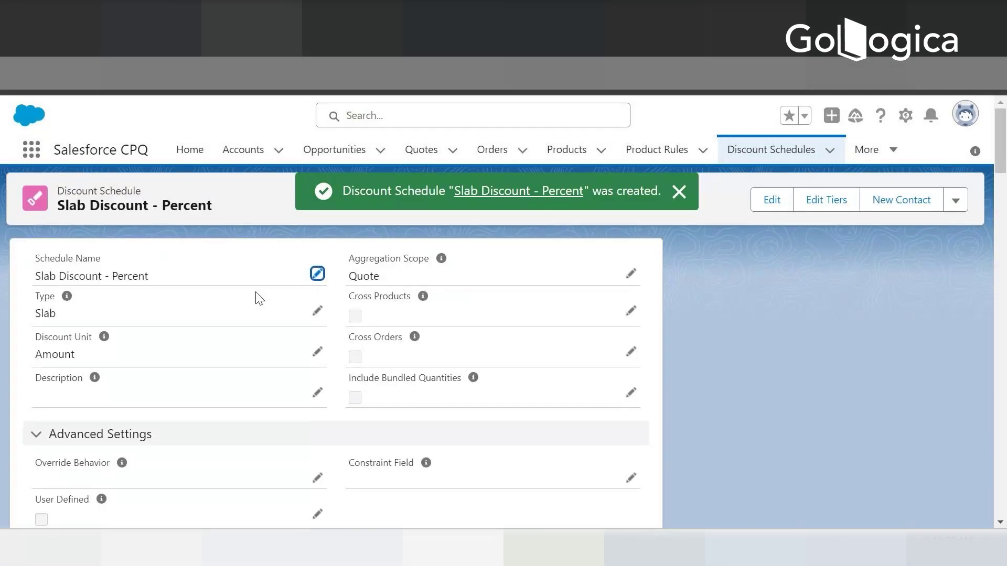
click(125, 314)
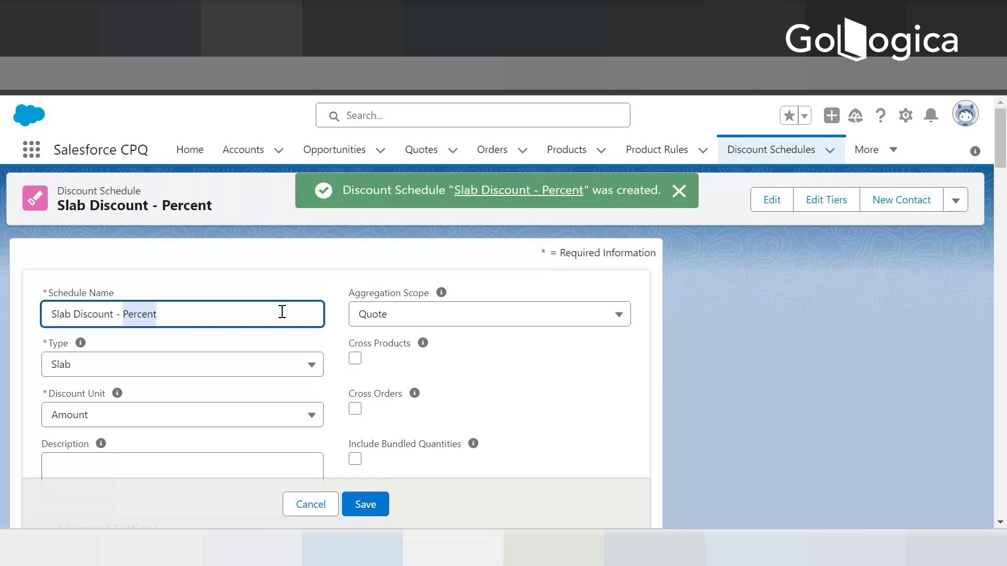
text(Amount)
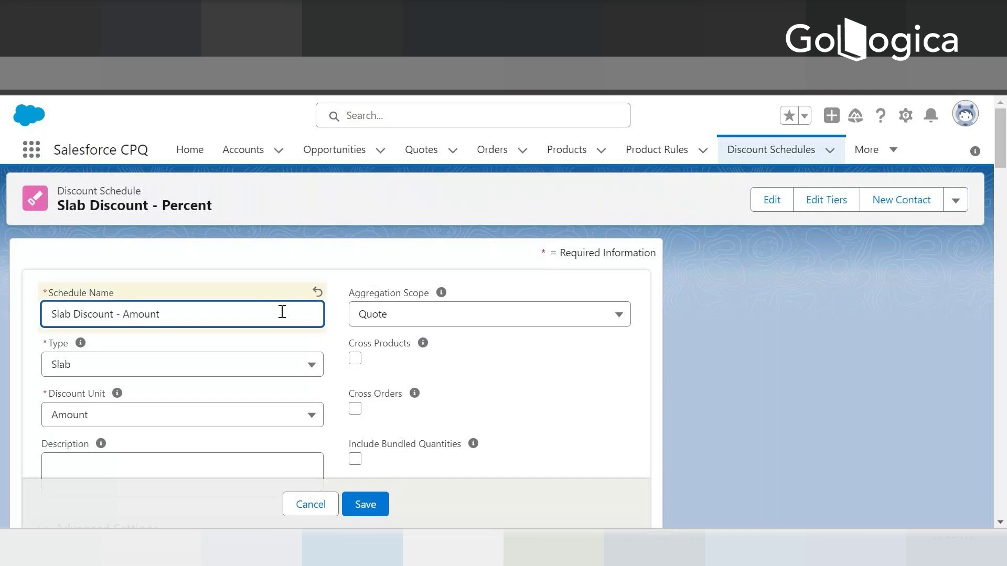
click(366, 502)
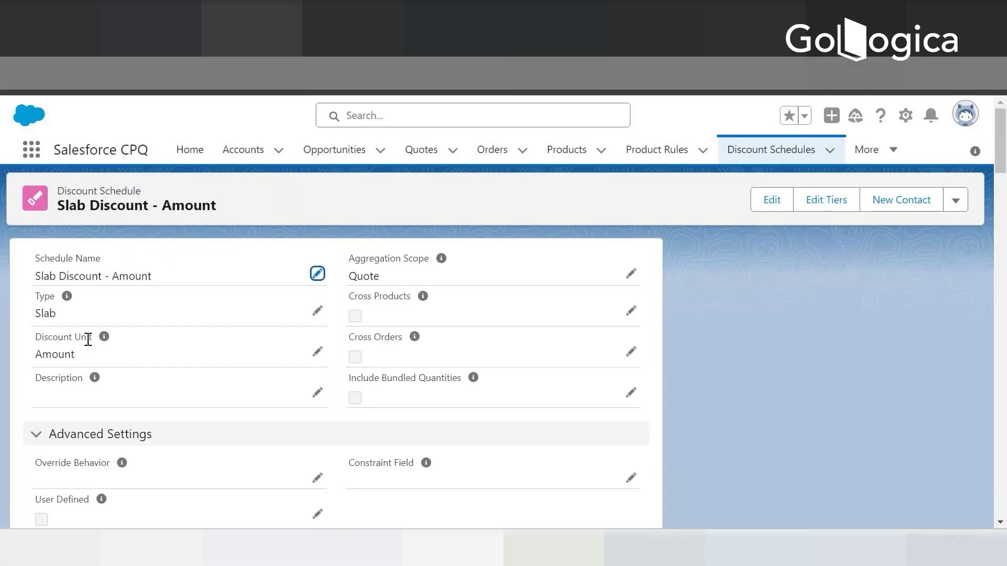
Open the tier editor of the Slab Discount - Amount schedule and check its discount column
scroll(173, 299, down, 8)
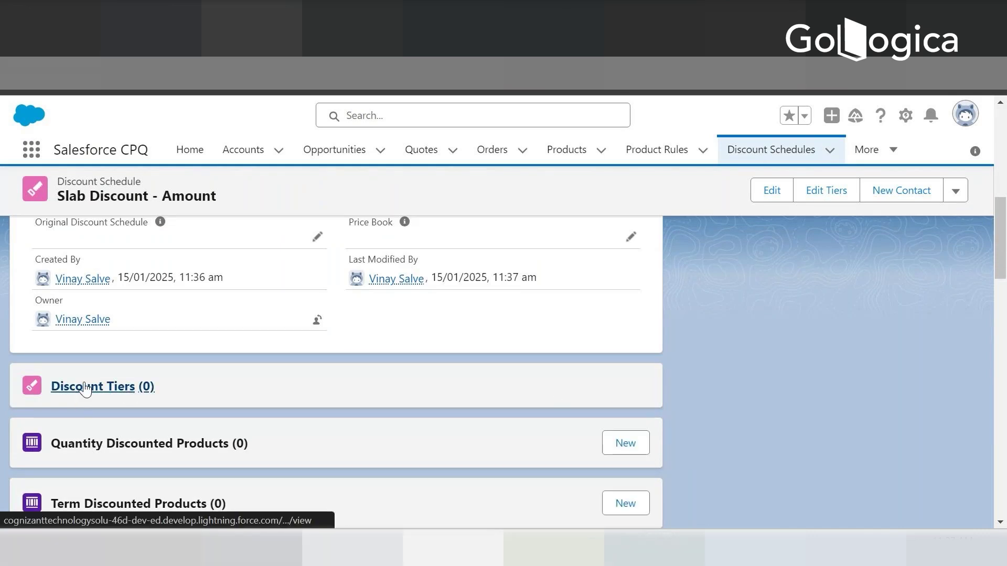
click(819, 191)
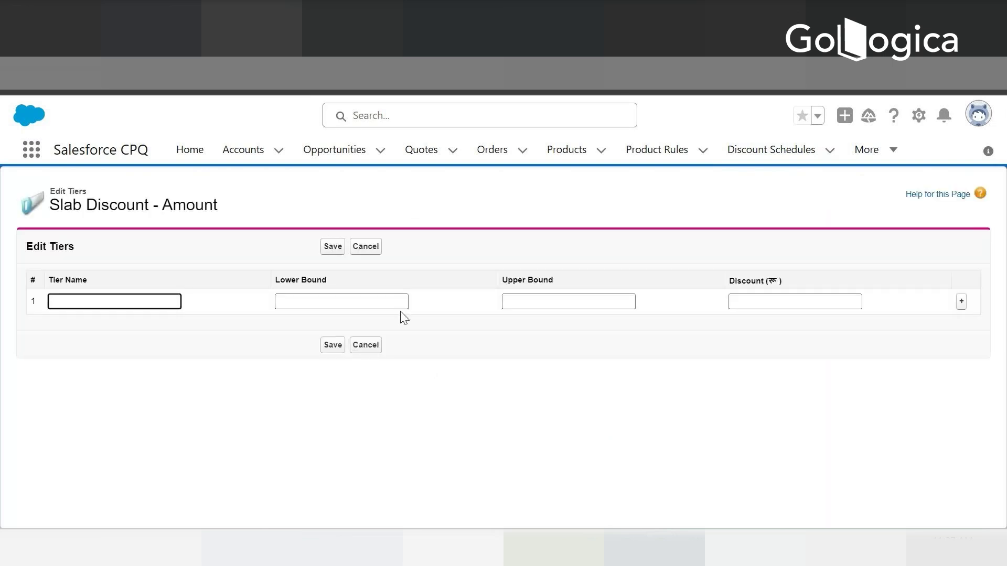
drag(730, 282, 787, 285)
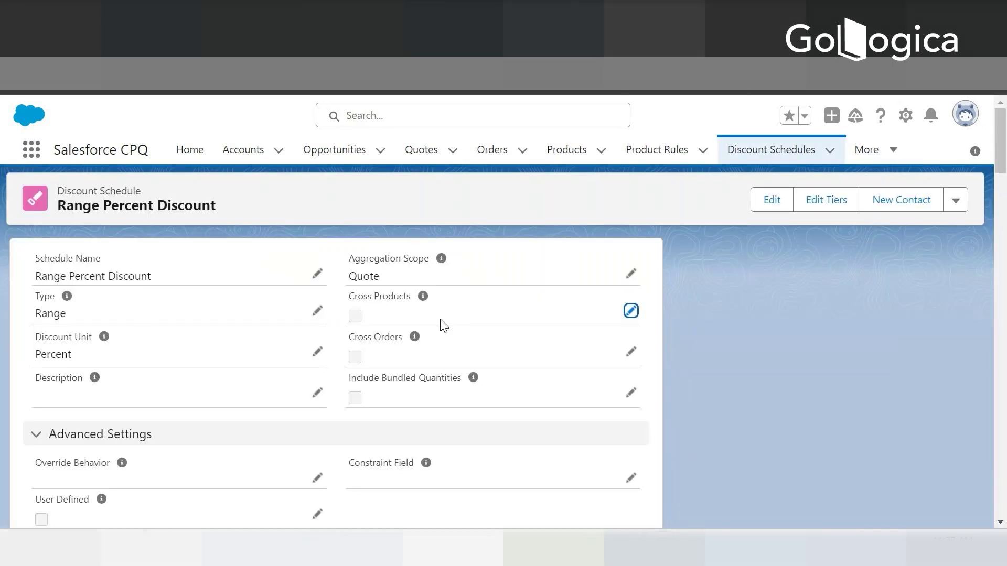
View all discount tiers of the Range Percent Discount schedule separately and adjust the column widths to compare its percent and amount discount columns
scroll(342, 328, down, 5)
scroll(409, 378, down, 5)
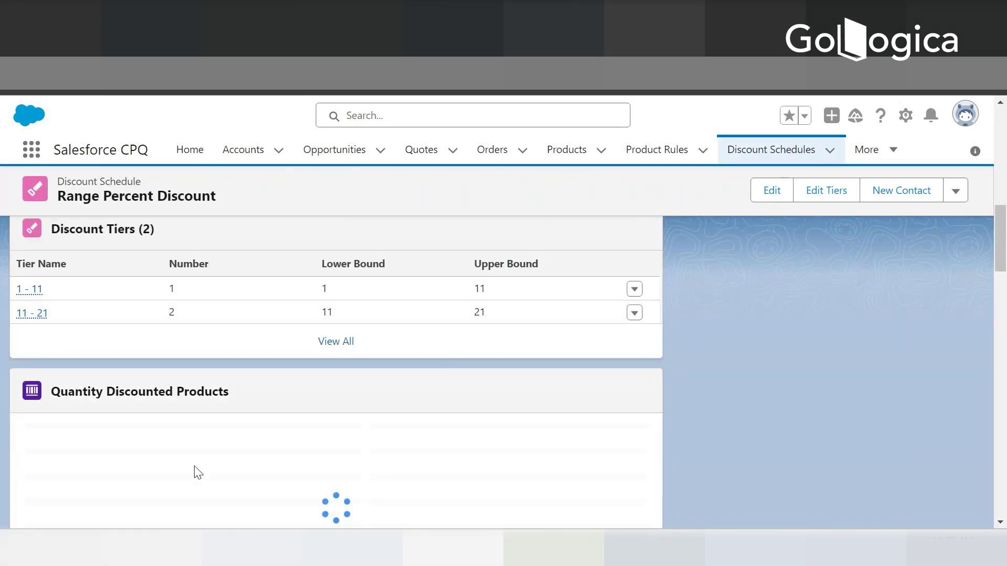
right_click(346, 346)
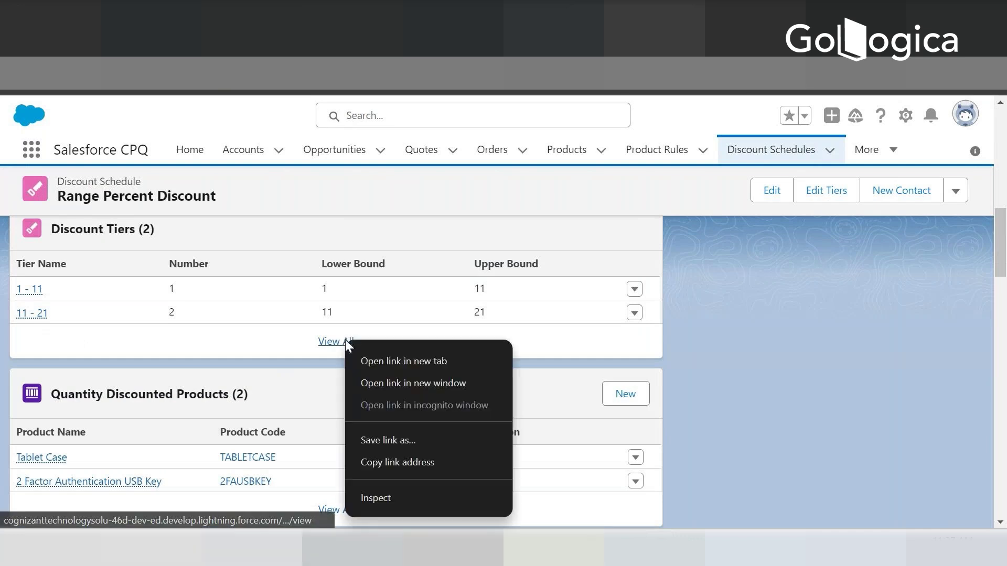
click(411, 361)
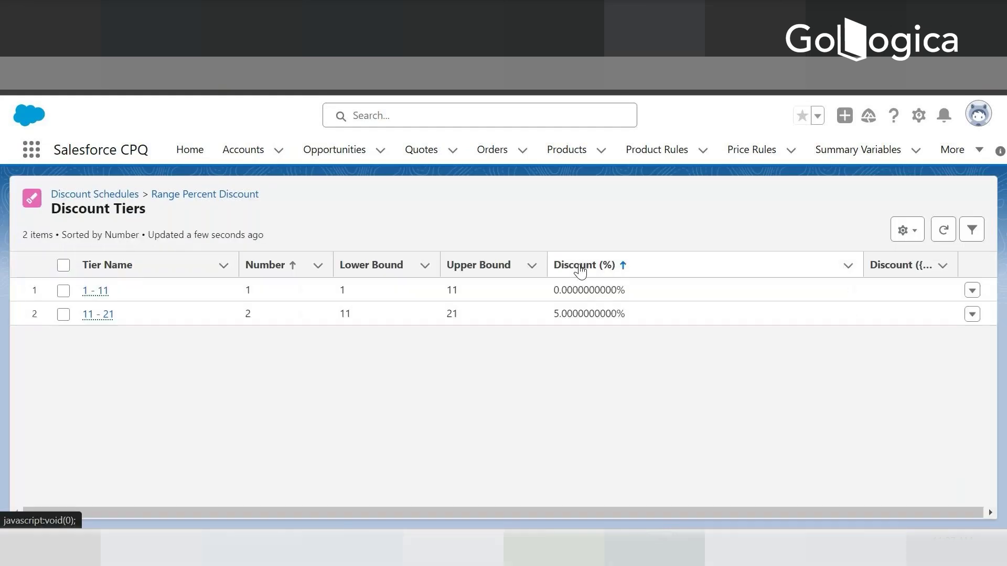
drag(863, 263, 738, 288)
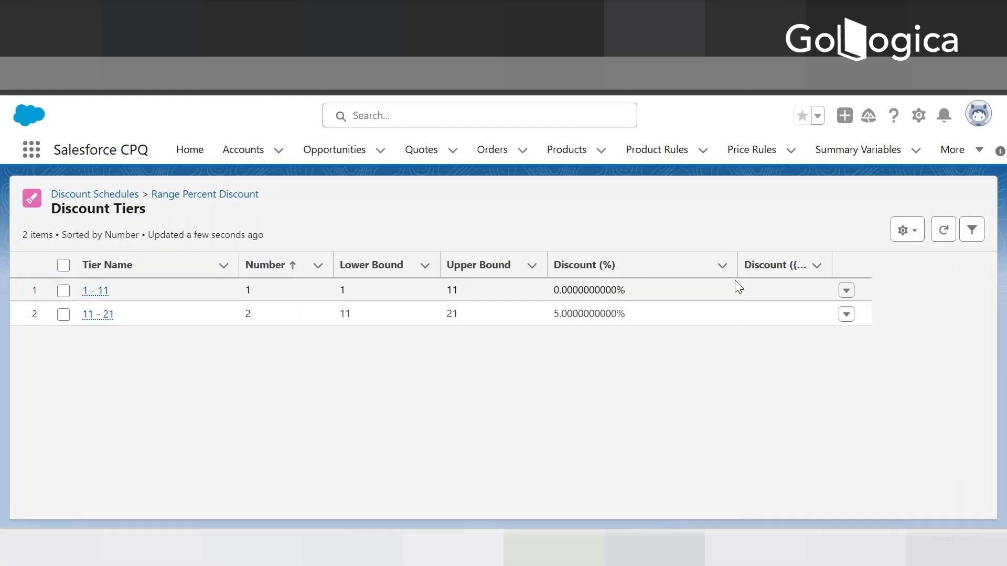
drag(831, 259, 898, 263)
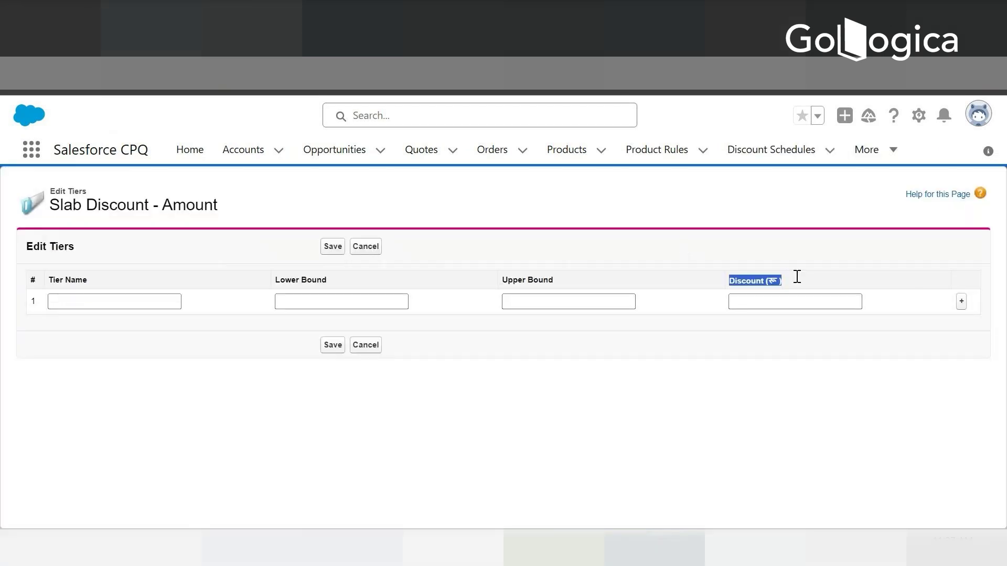
Fill in the first tier as 1 - 10 with lower bound 1, upper bound 11 and discount amount 0
click(773, 300)
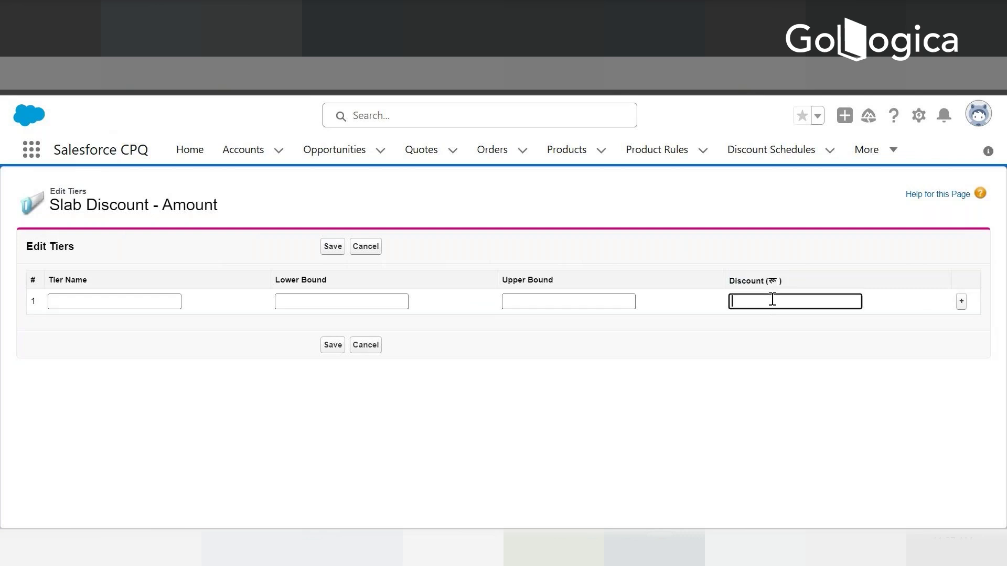
click(138, 298)
text(1)
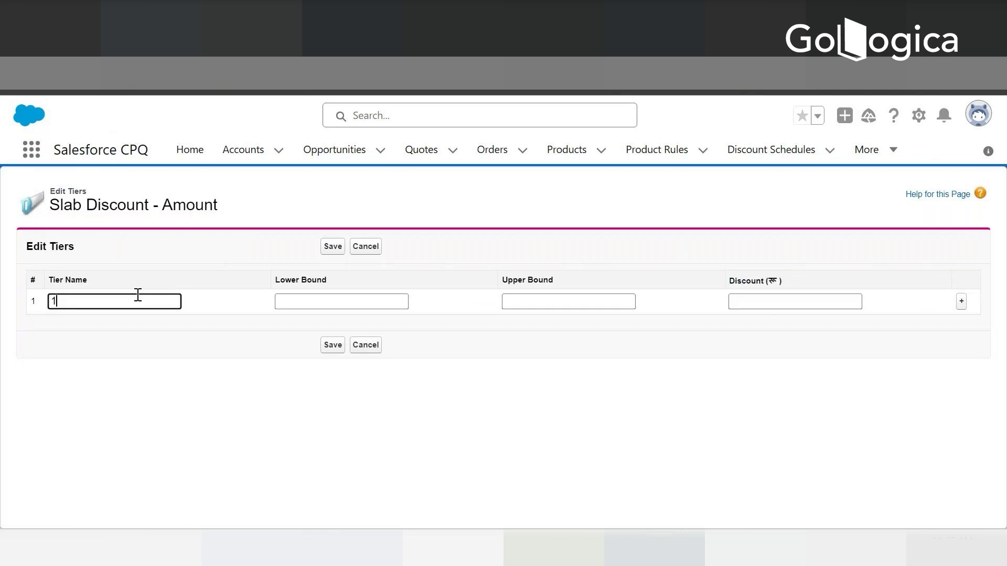
text( - 10)
key(Tab)
text(1)
key(Tab)
text(11)
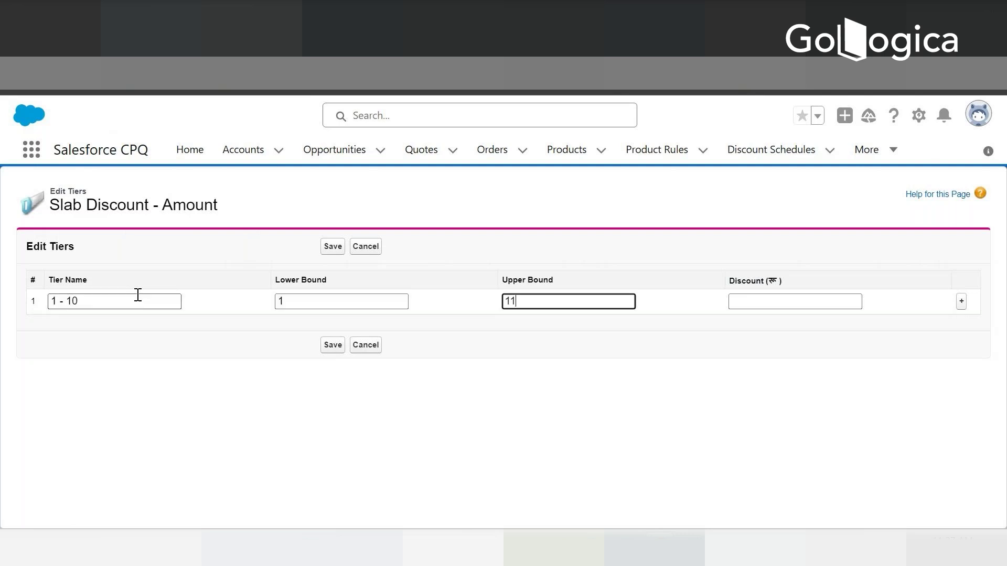
key(Tab)
text(0)
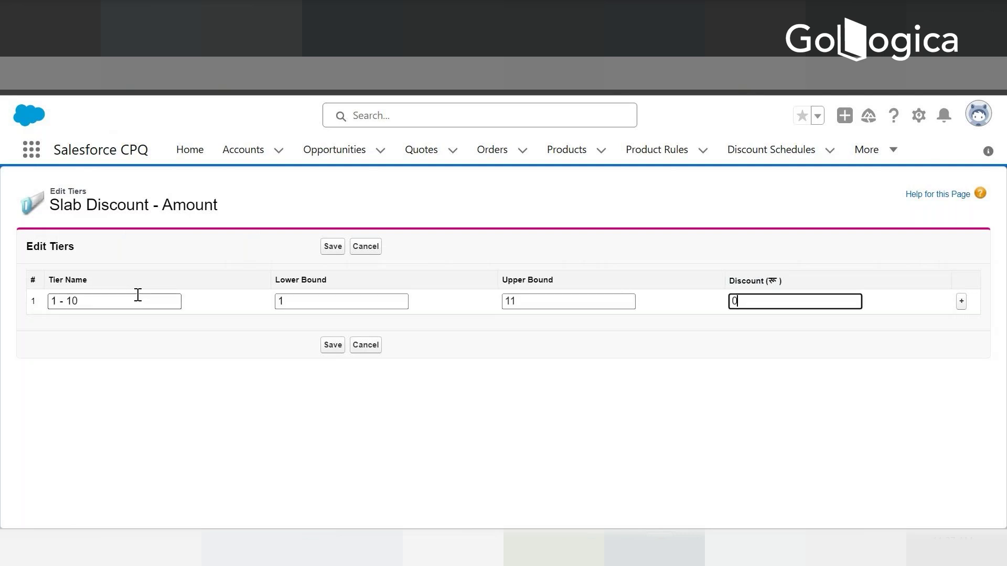
Add a second tier named 11 - 21 with lower bound 11, upper bound 21 and discount amount 5
key(Tab)
key(Return)
text(11)
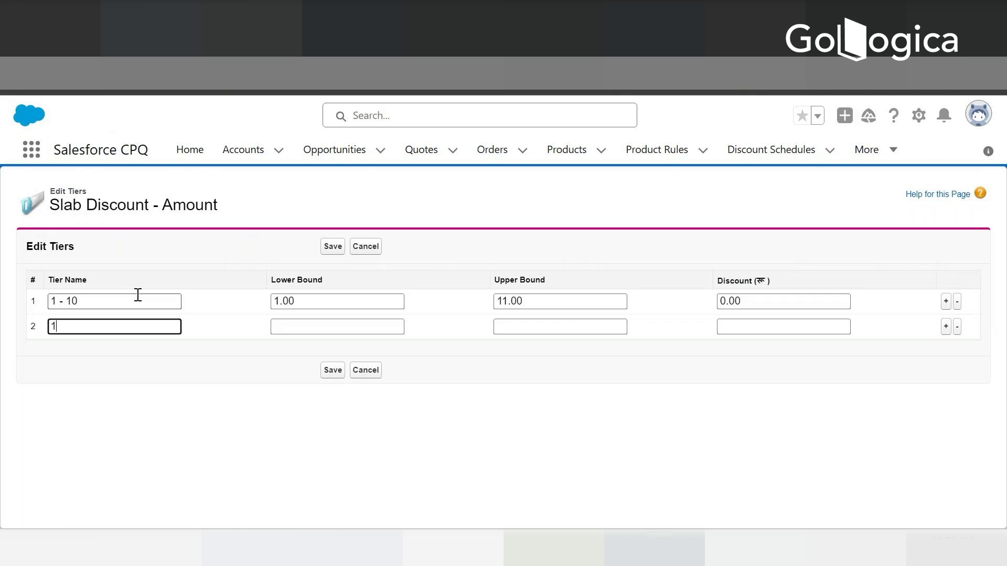
key(Tab)
key(shift+Tab)
key(End)
text(-)
text( 2)
text(1)
key(Tab)
text(11)
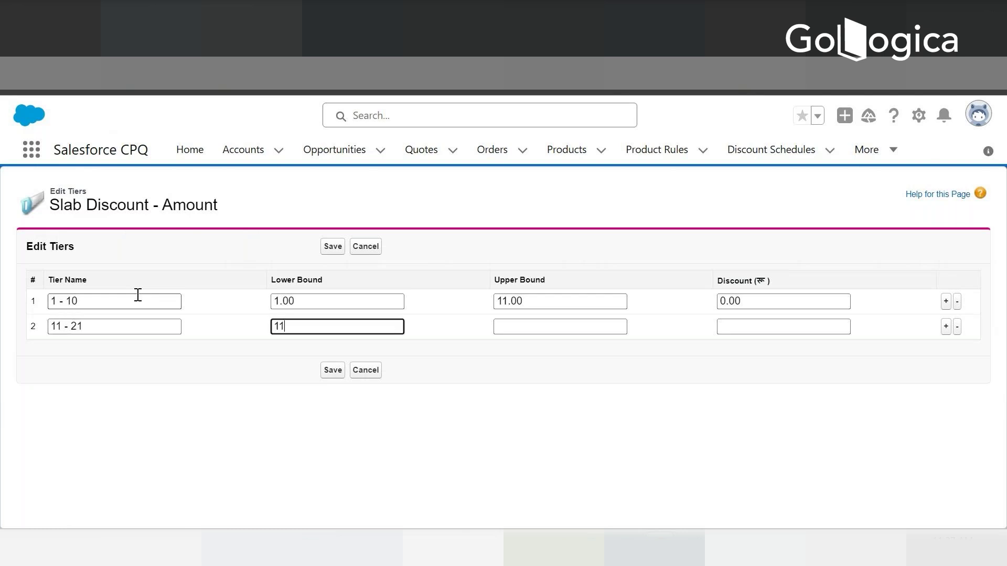
key(Tab)
text(21)
key(Tab)
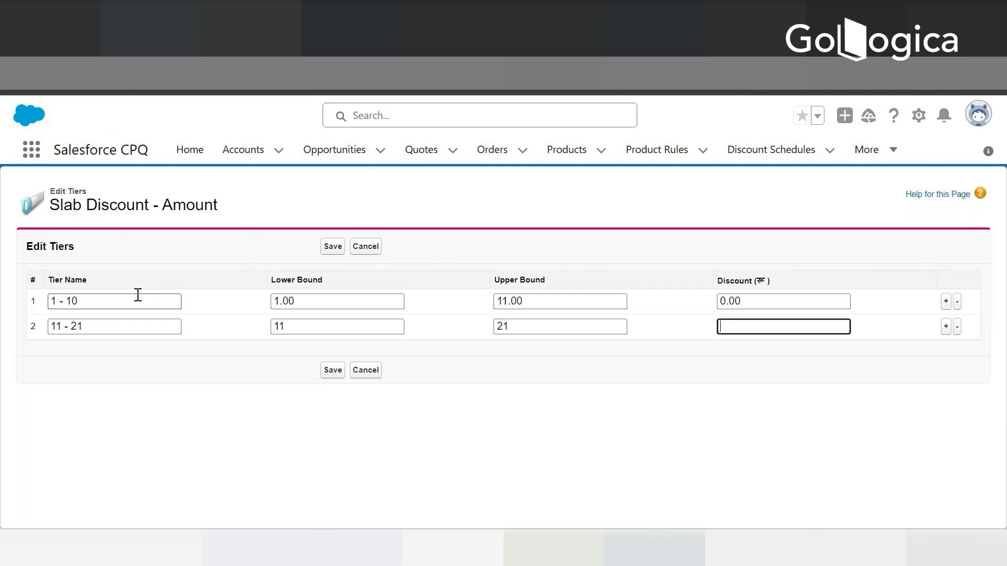
text(5)
Add a third tier named 21 - 31 with lower bound 21, upper bound 31 and discount amount 10
key(Tab)
key(Return)
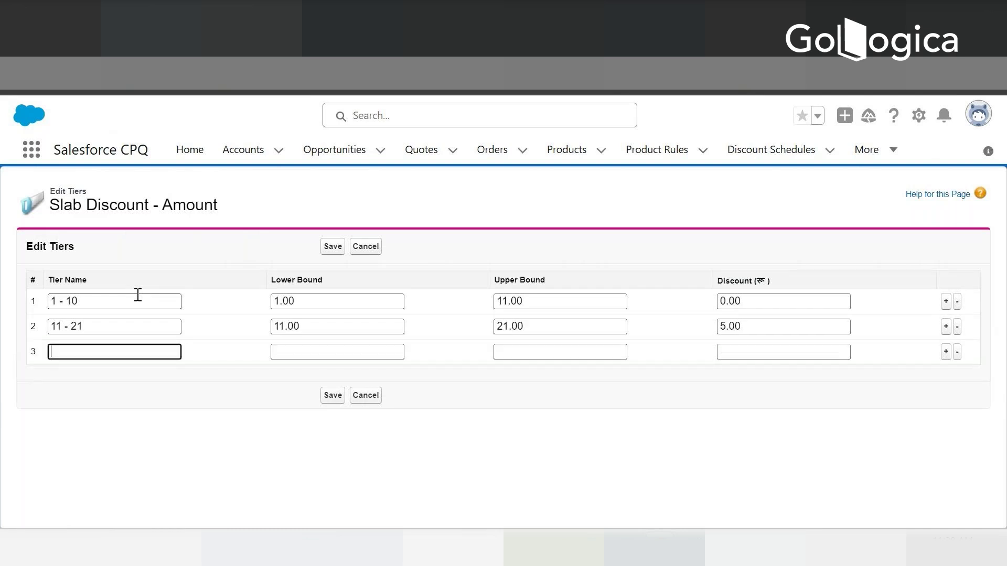
text(21 0)
key(BackSpace)
text(- 31)
key(Tab)
text(21)
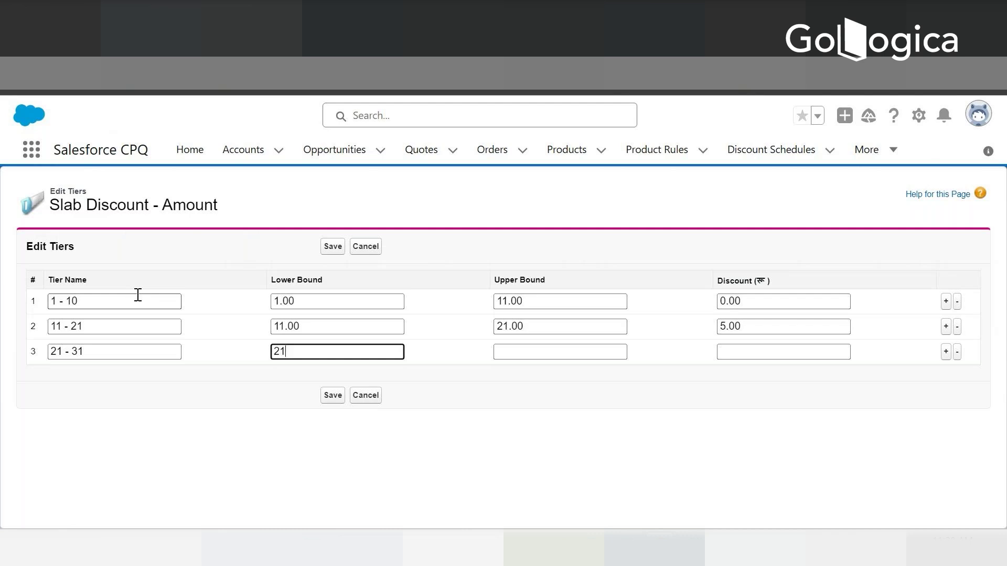
key(Tab)
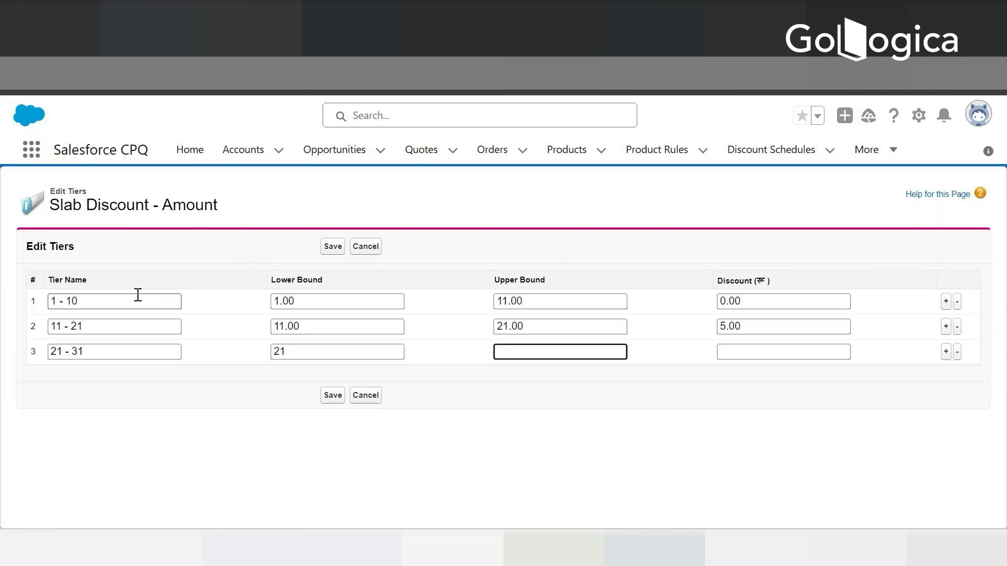
text(31)
key(Tab)
text(10)
Add a fourth tier named 31+ with lower bound 31, no upper bound and discount amount 15, and save the tiers
key(Tab)
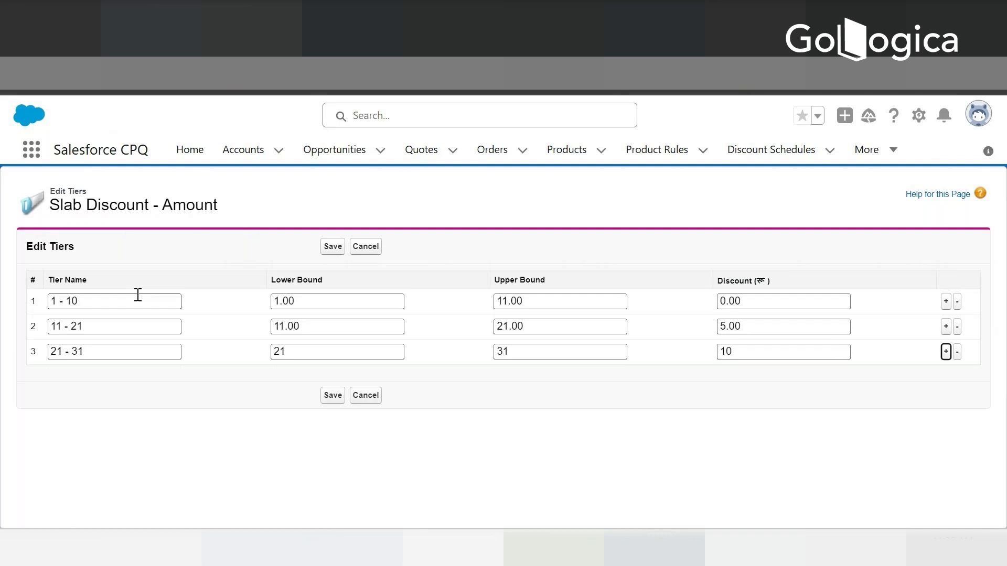
key(Return)
text(31)
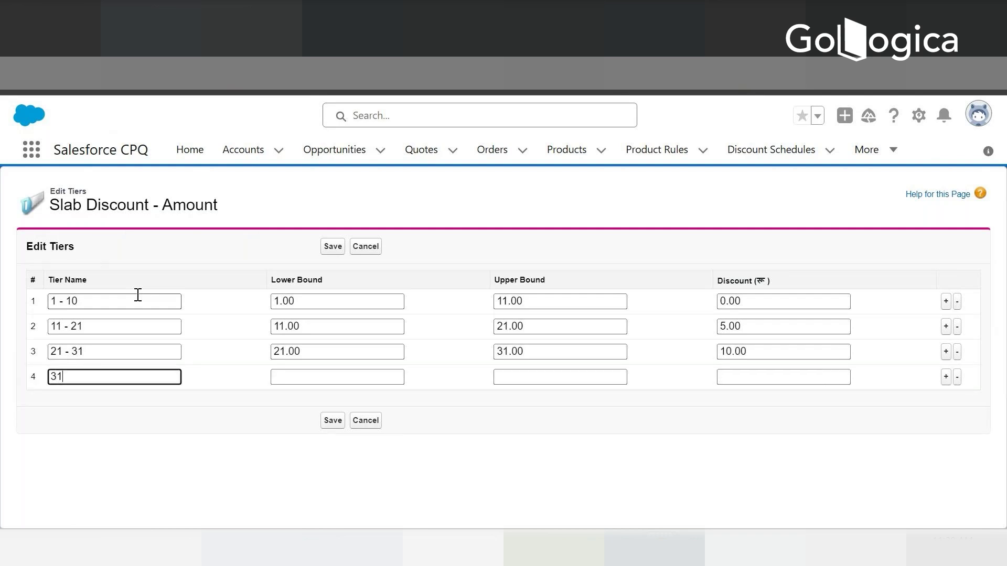
key(Tab)
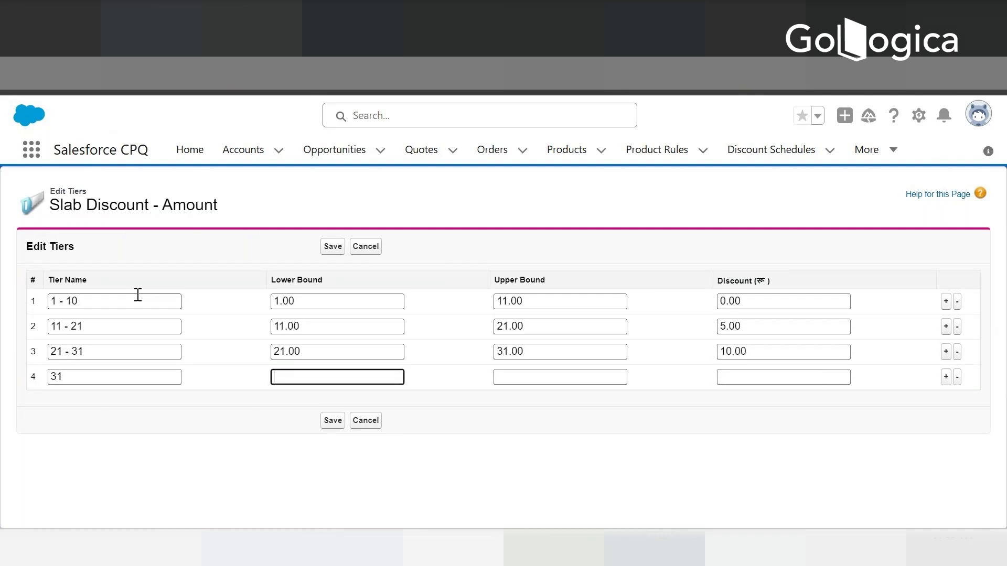
key(shift+Tab)
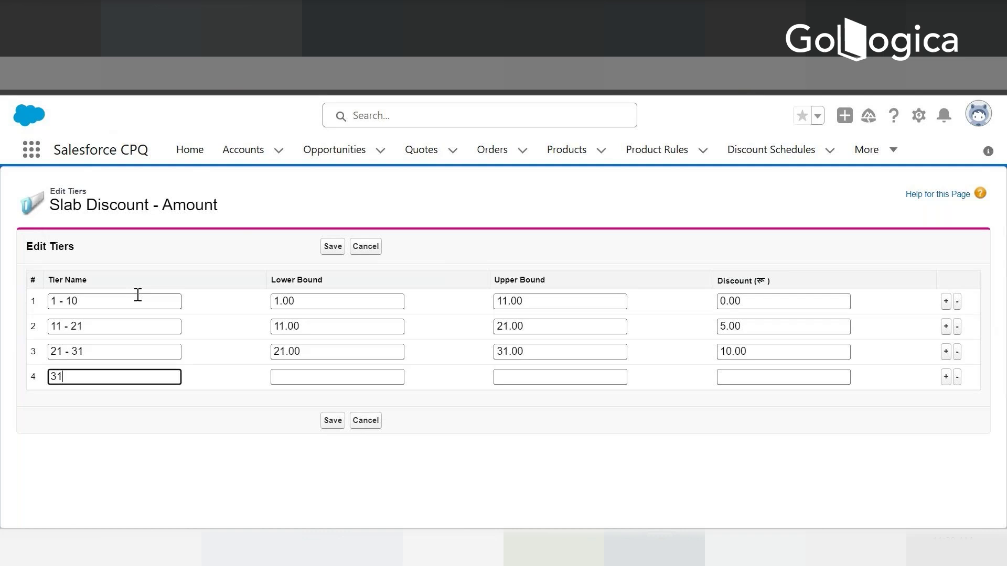
text(+)
key(Tab)
text(3)
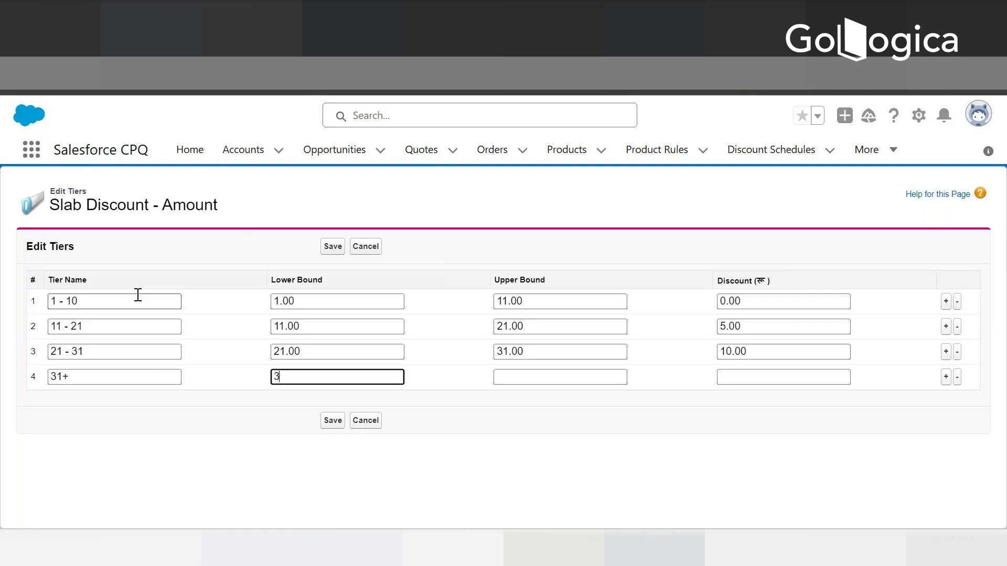
text(1)
key(Tab)
key(Tab)
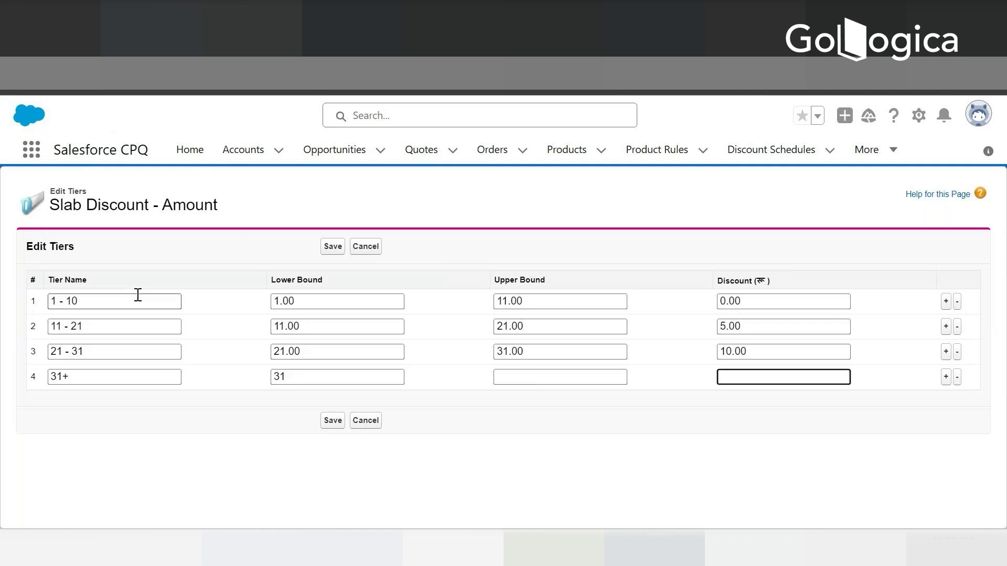
text(15)
key(Tab)
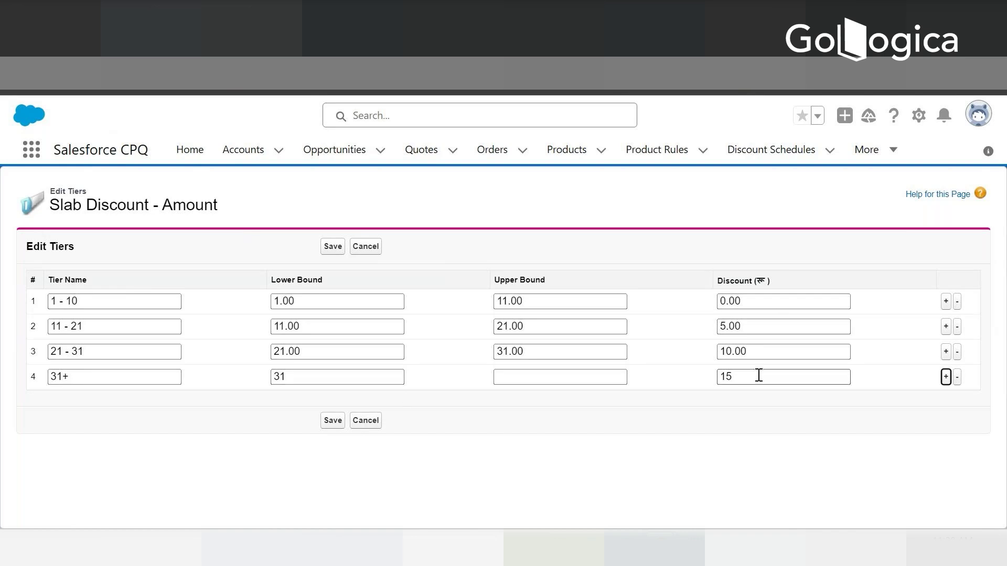
click(334, 424)
click(333, 421)
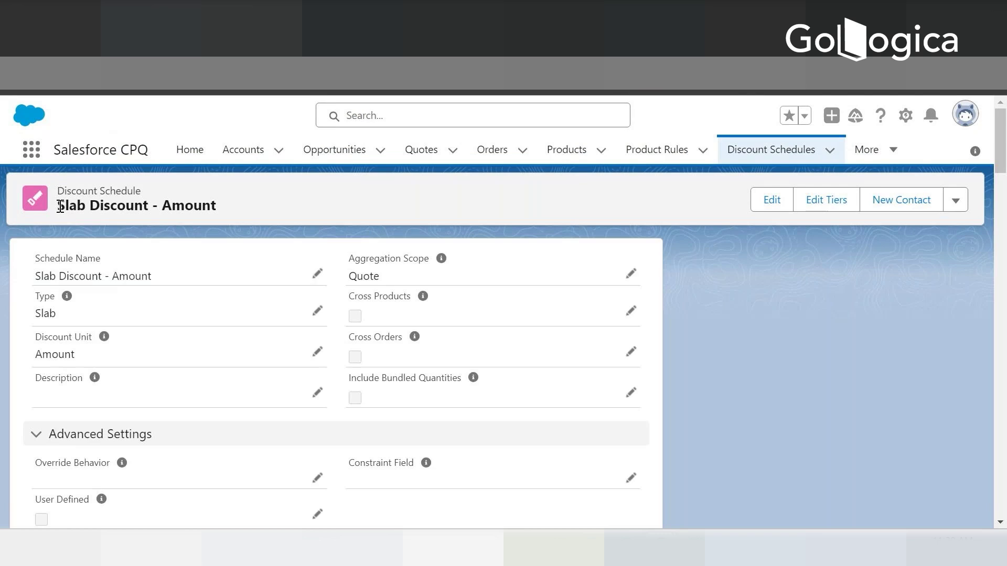
Replace the Tablet Case product's discount schedule with Slab Discount - Amount and save the product
drag(58, 212, 203, 213)
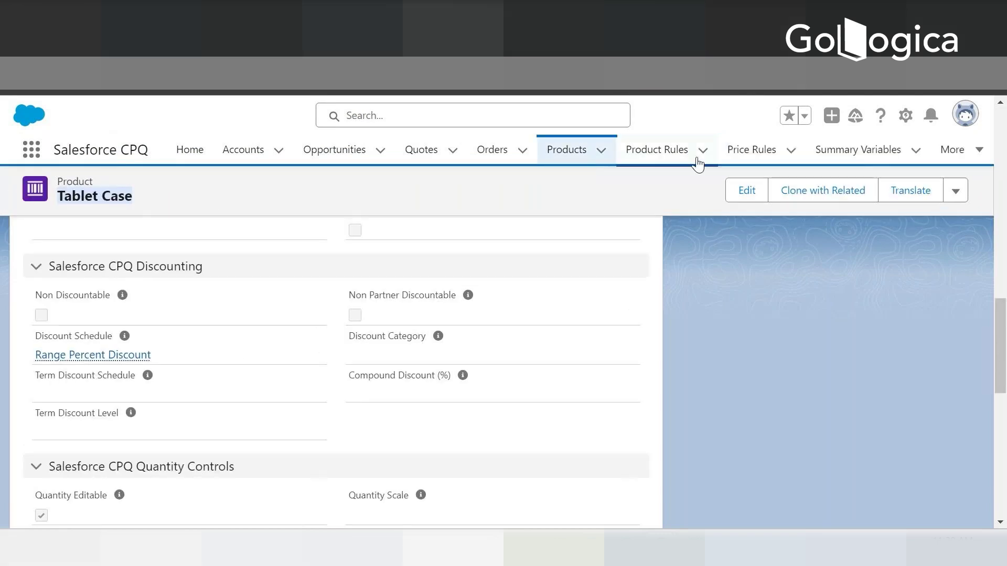
click(733, 192)
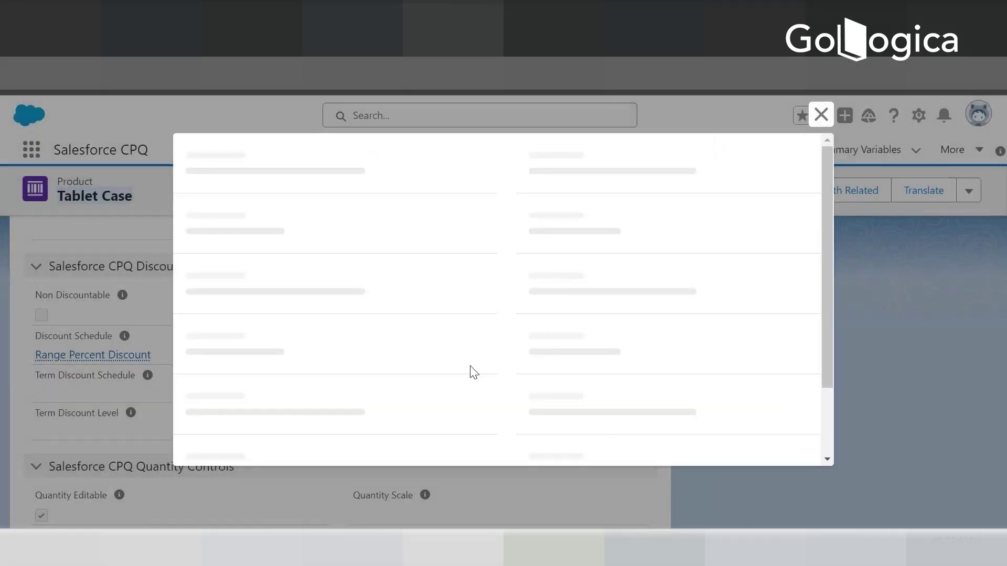
scroll(317, 364, down, 10)
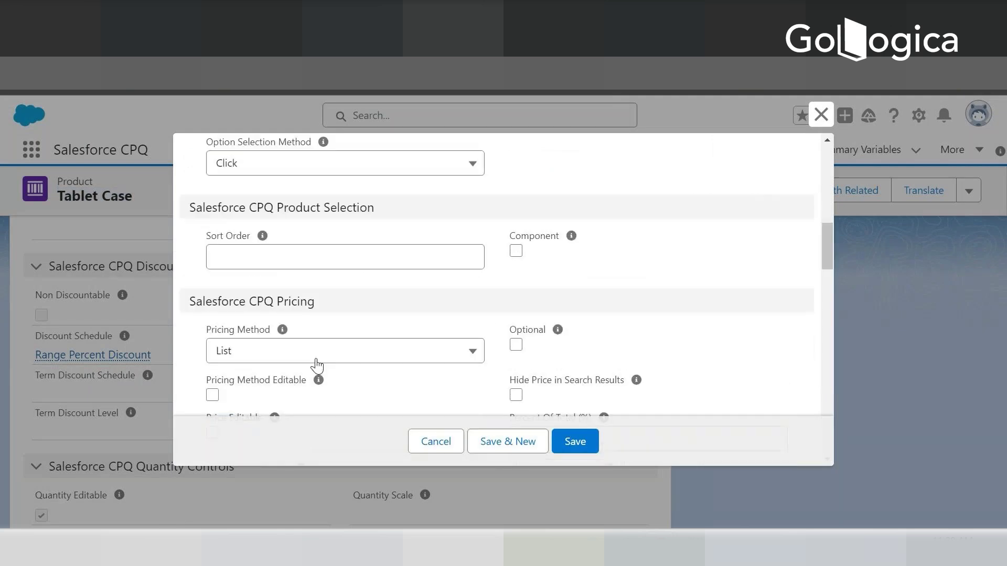
scroll(317, 364, down, 5)
scroll(337, 338, down, 5)
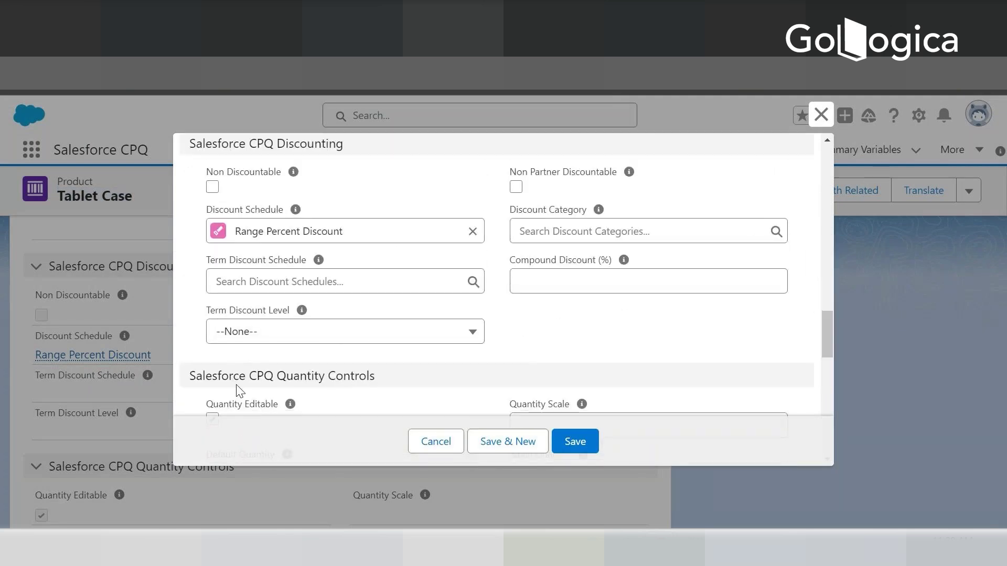
click(478, 229)
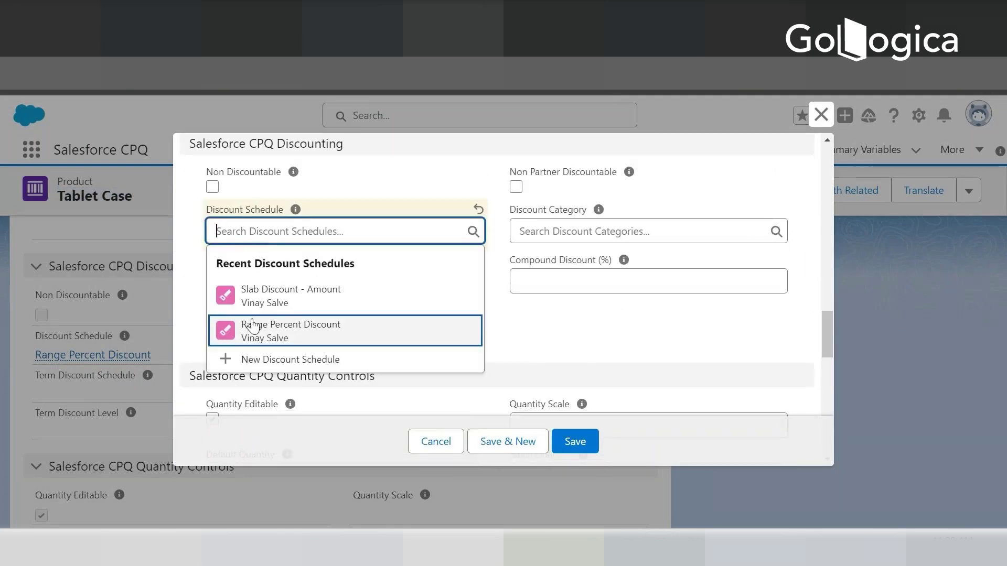
click(265, 298)
click(559, 440)
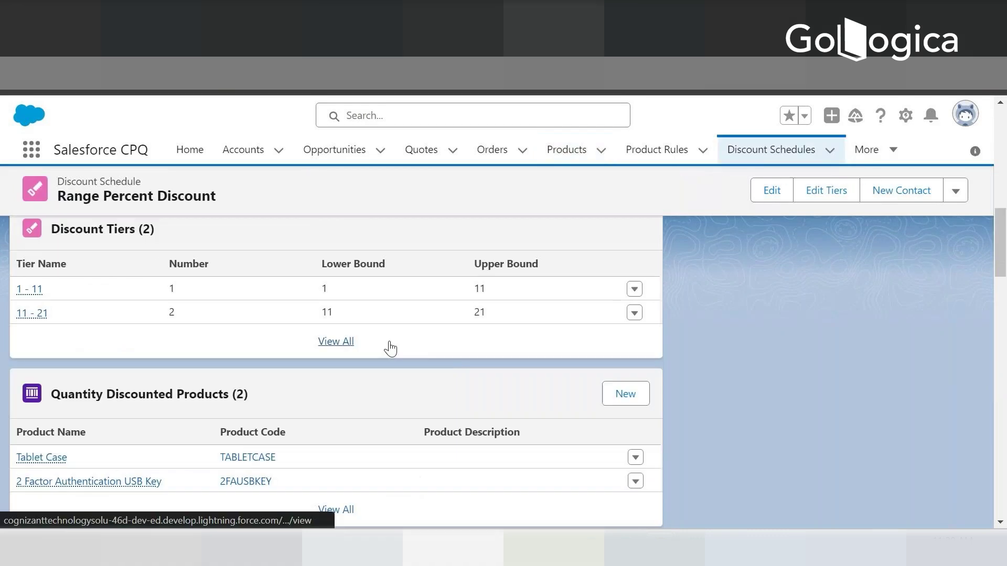
Delete all existing product lines from the quote
scroll(393, 293, up, 5)
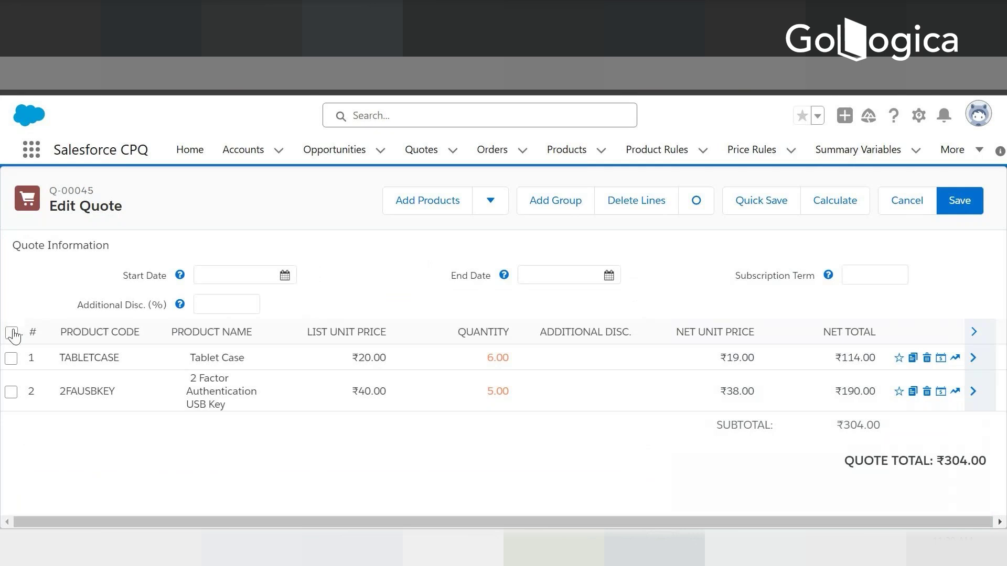
click(12, 333)
click(647, 202)
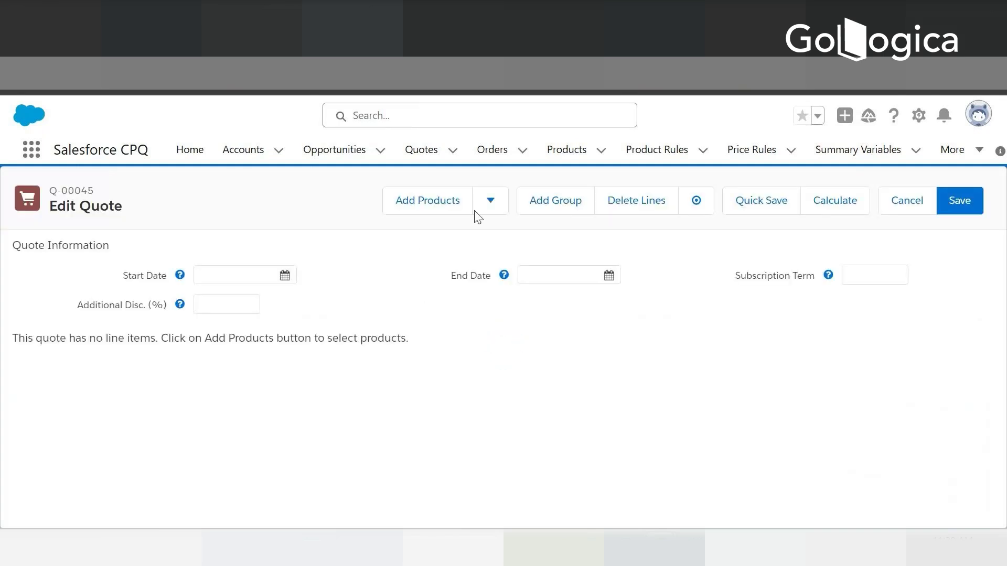
Add the 2 Factor Authentication USB Key and the Tablet Case to the quote
click(424, 205)
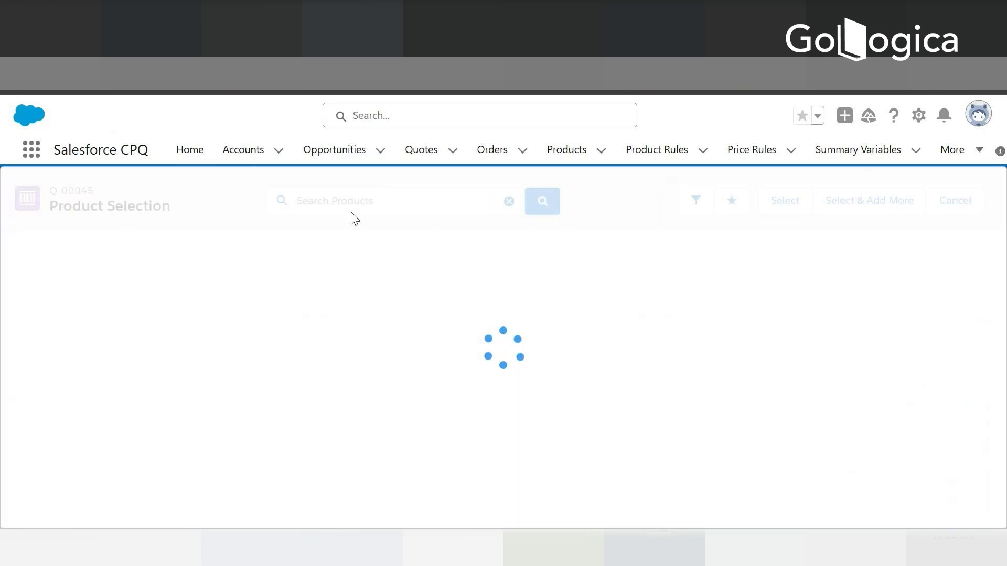
click(11, 268)
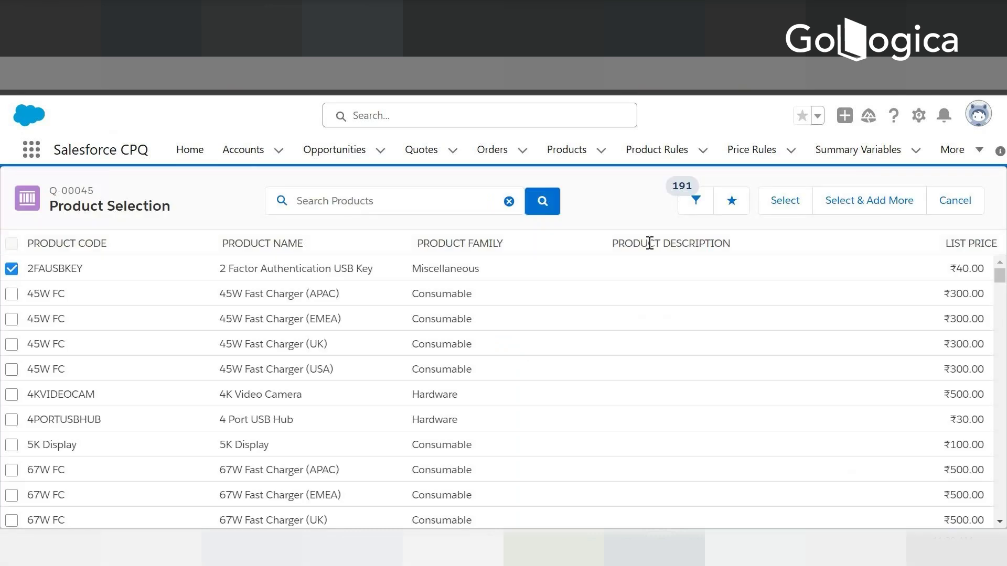
click(762, 208)
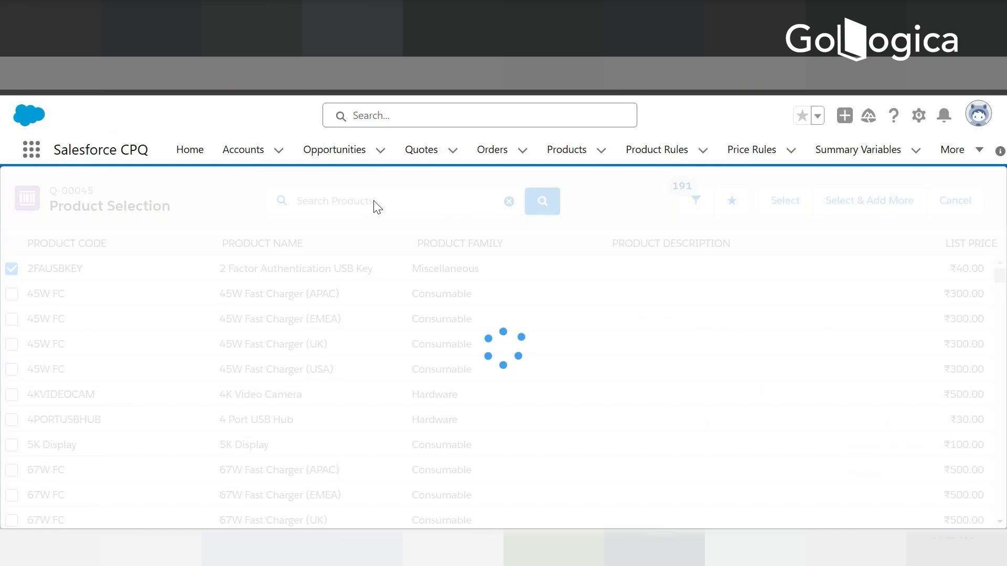
click(381, 201)
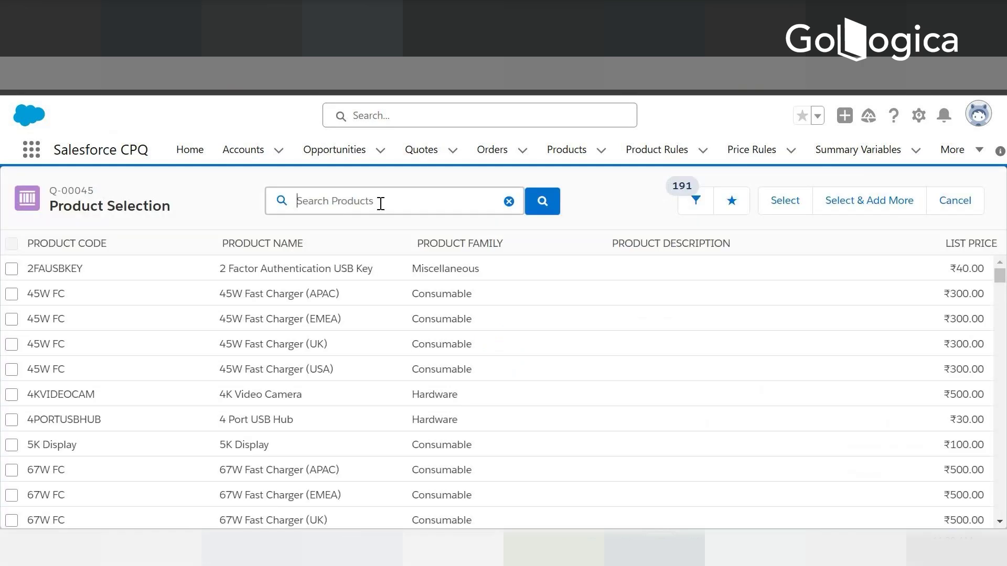
text(Tablet)
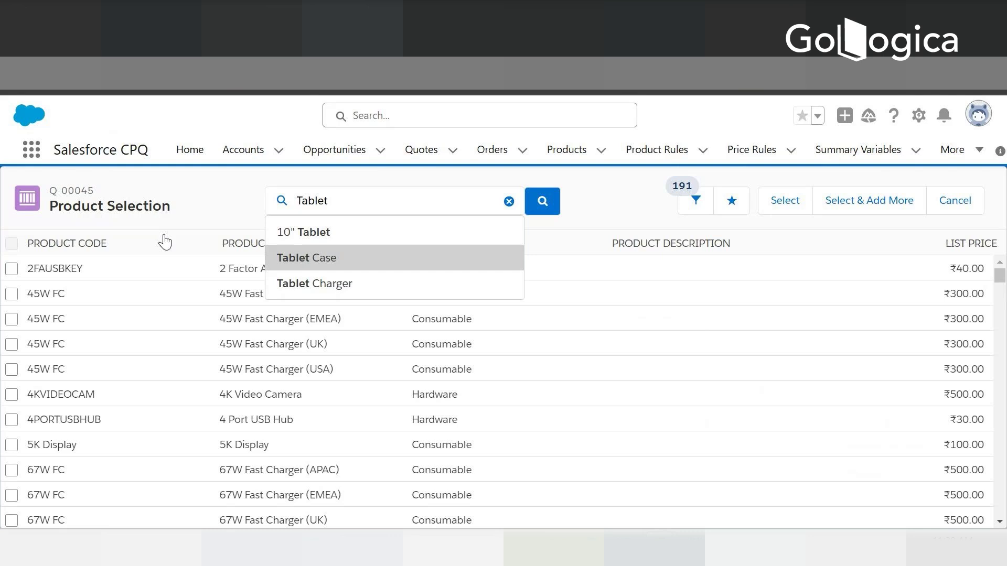
key(Return)
click(12, 270)
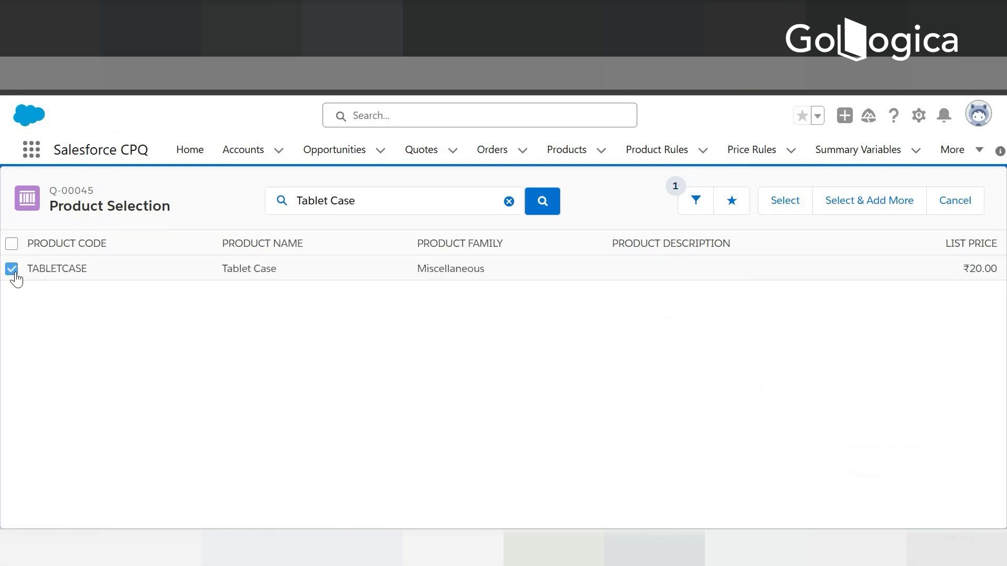
click(783, 203)
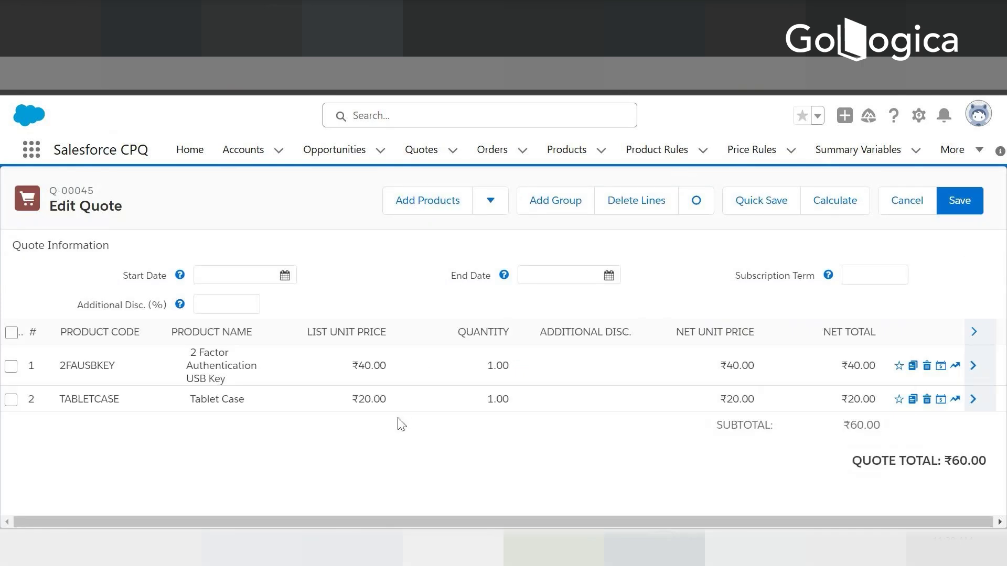
Set the quantity of the 2 Factor Authentication USB Key line to 20
click(480, 366)
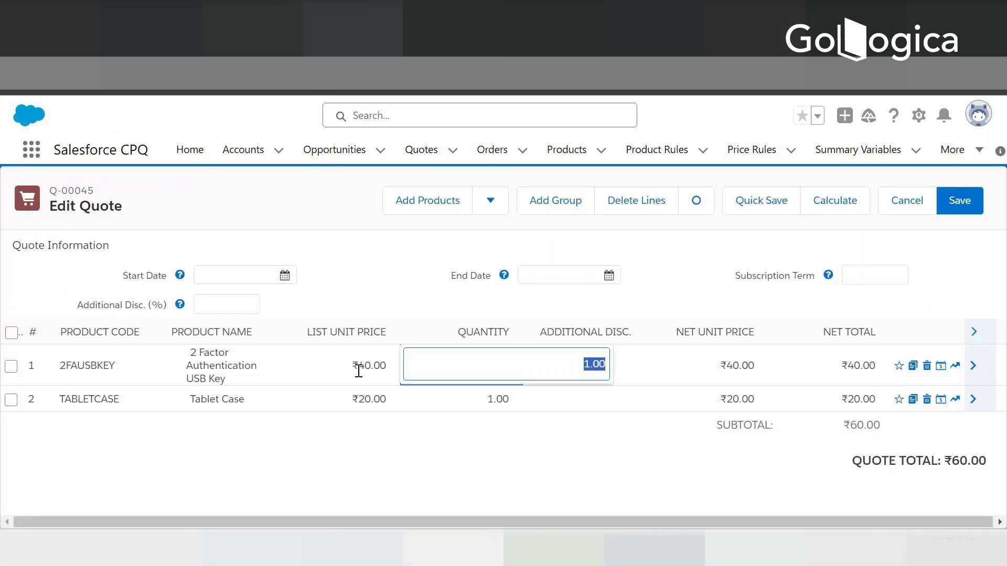
text(20)
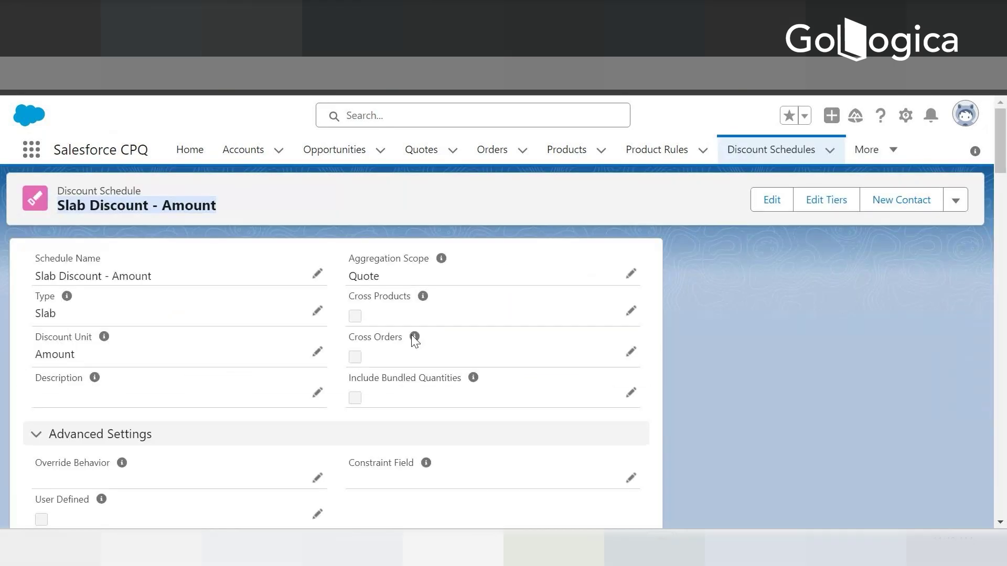
Open the full discount tier list of the Slab Discount - Amount schedule in a separate tab
scroll(285, 461, down, 5)
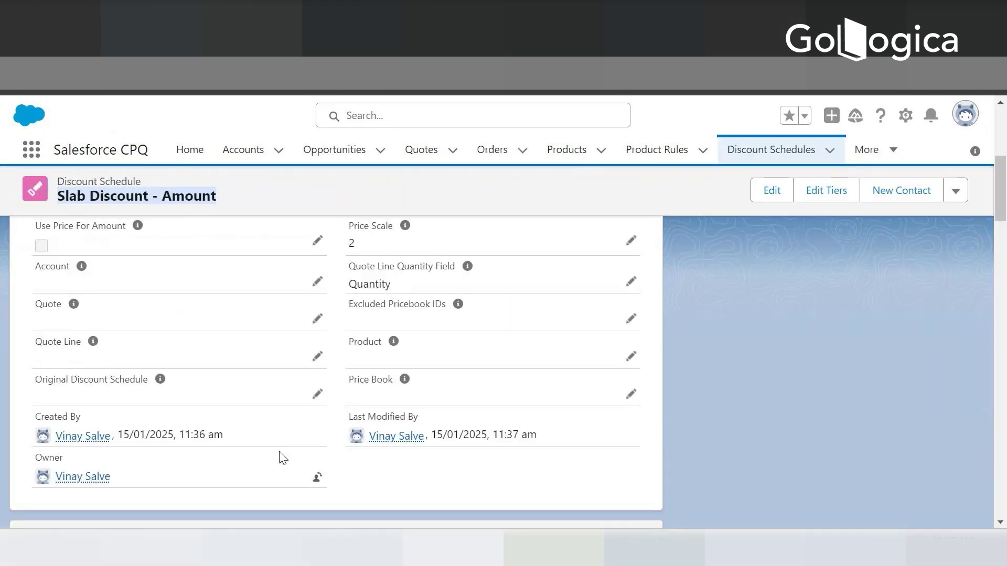
scroll(283, 451, down, 3)
scroll(299, 419, down, 3)
right_click(337, 391)
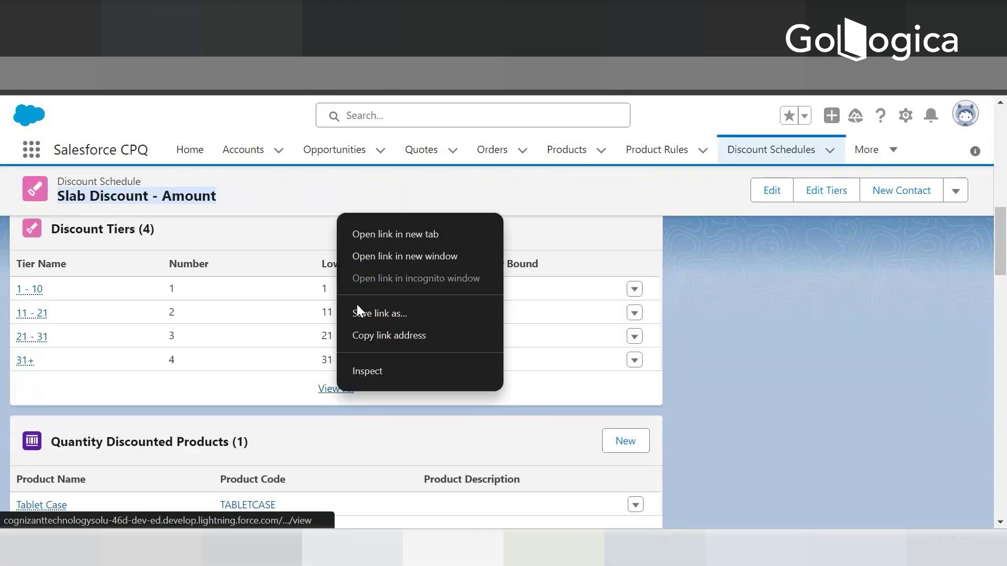
click(374, 235)
key(ctrl+Tab)
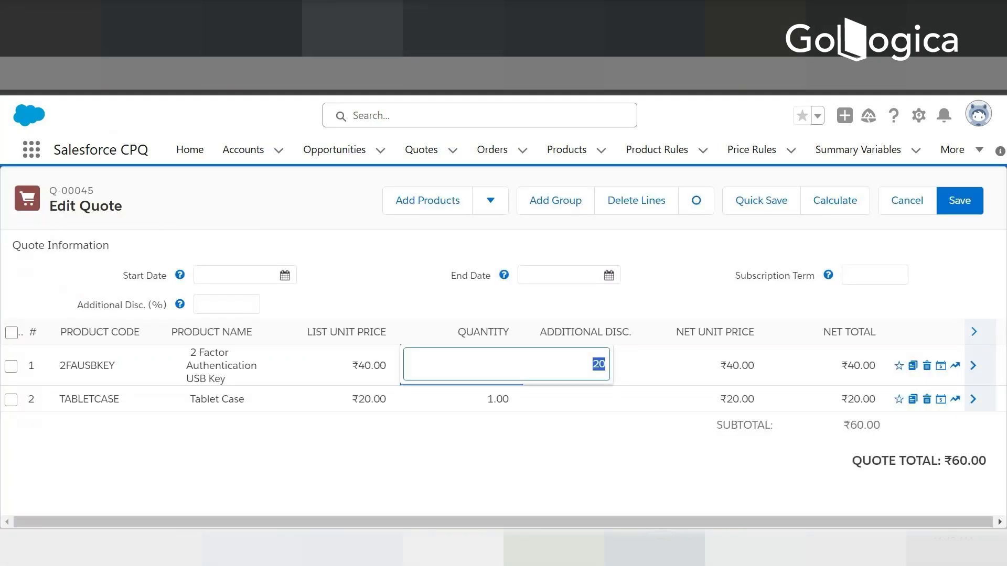
Set the quantity of the Tablet Case line to 20 and recalculate the quote
click(480, 399)
text(20)
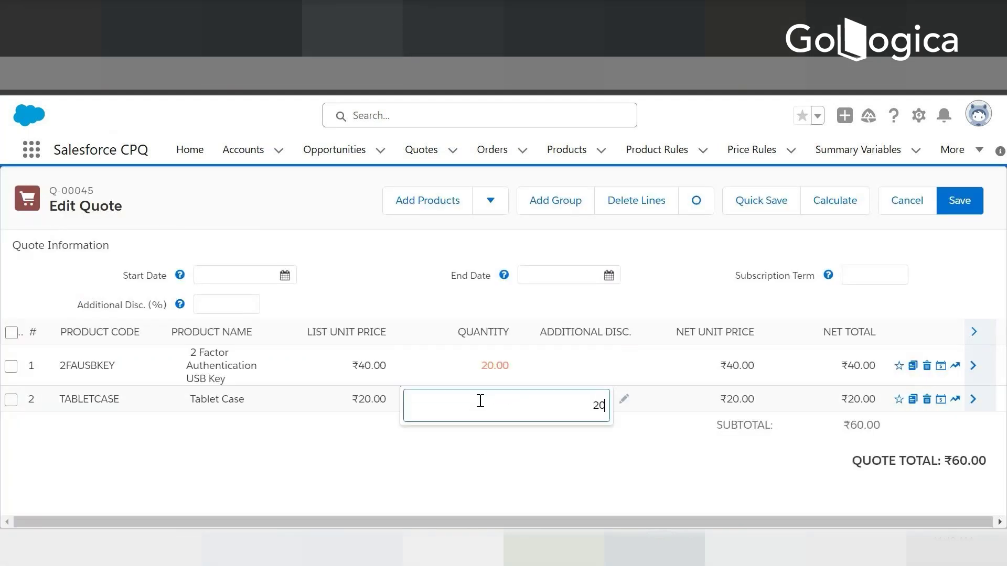
click(468, 470)
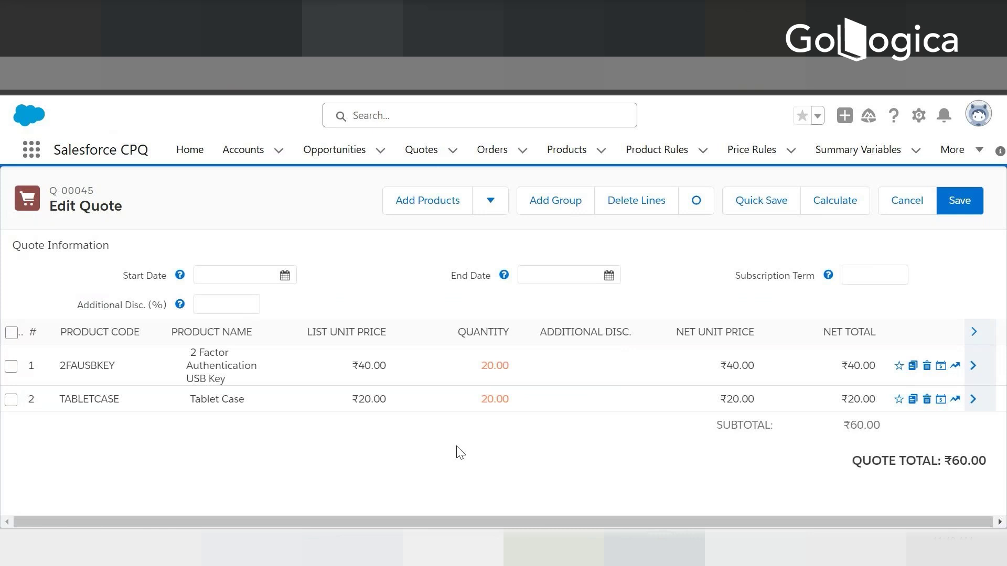
click(830, 199)
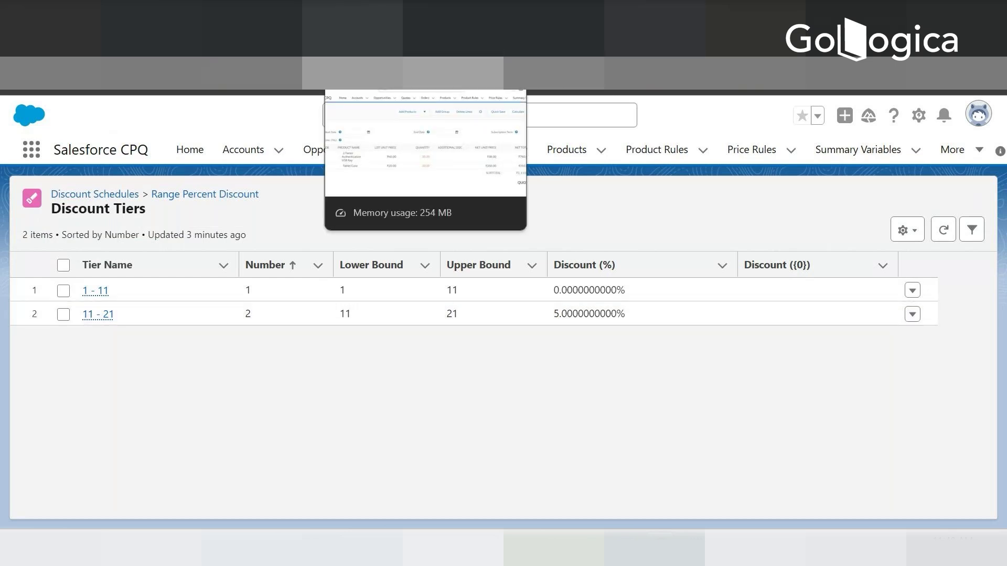
Check the net unit price of the 2 Factor Authentication USB Key line against the Range Percent Discount tiers
click(383, 81)
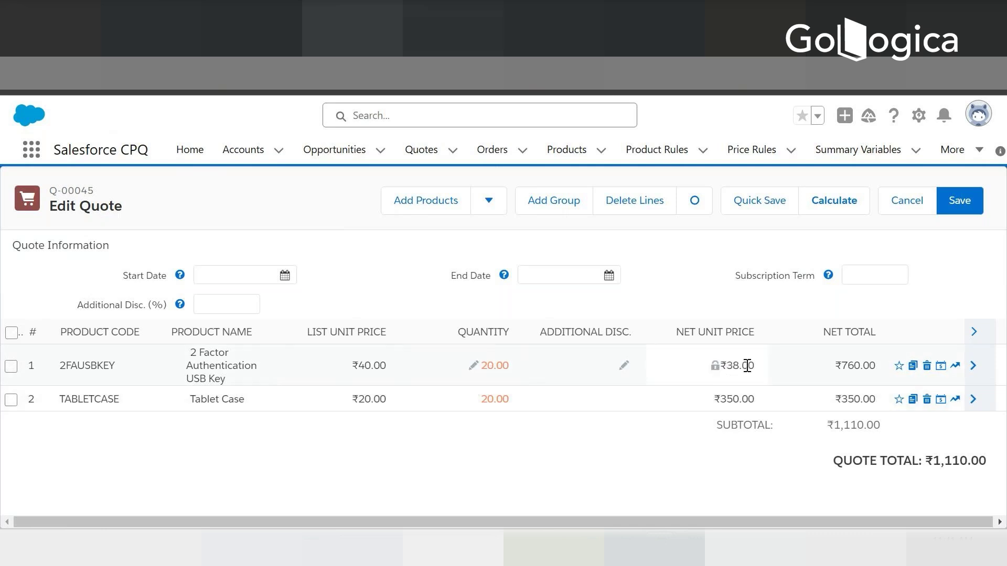
drag(754, 365, 724, 366)
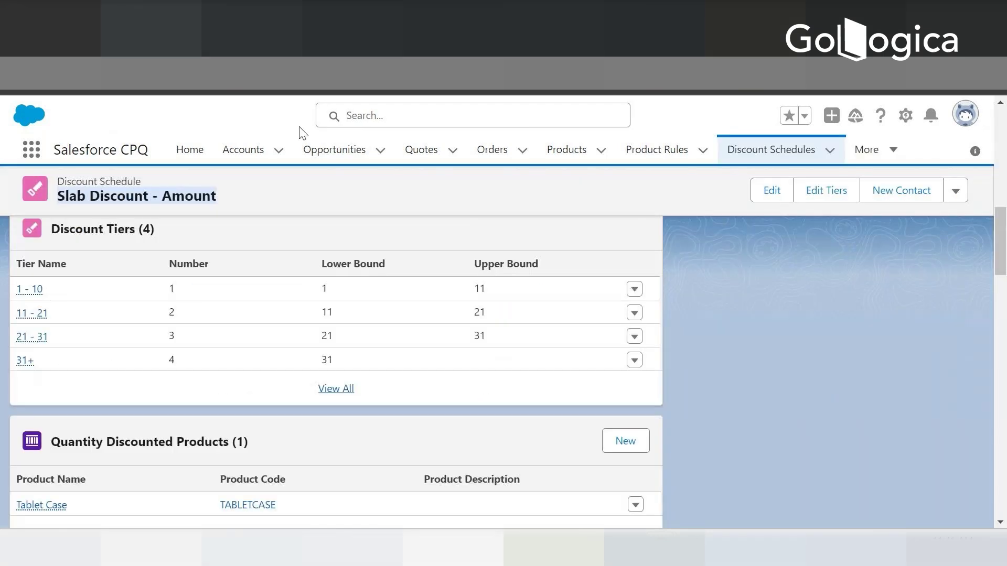
Leave the Slab Discount - Amount record and open the list of recently viewed discount schedules
scroll(380, 336, up, 5)
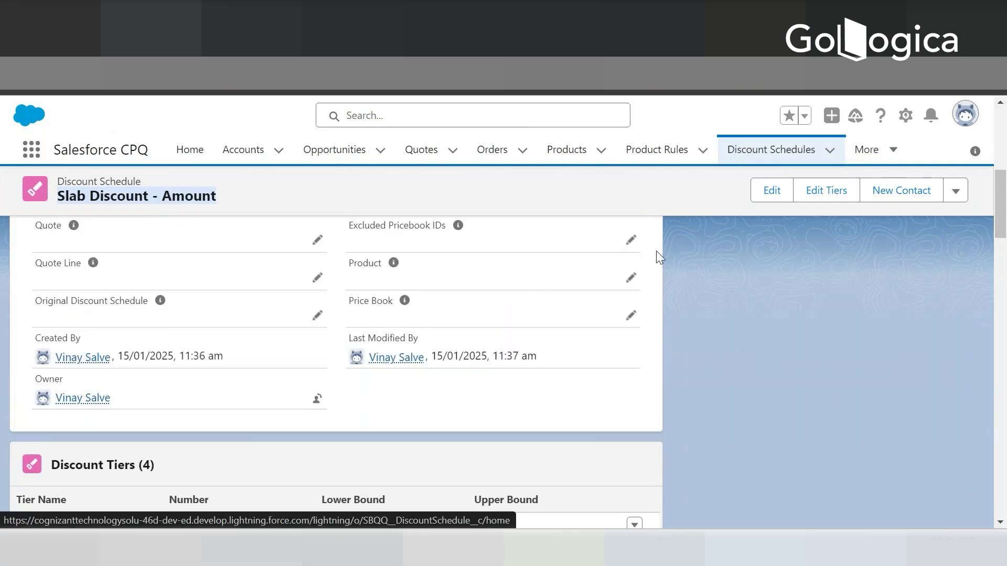
click(709, 162)
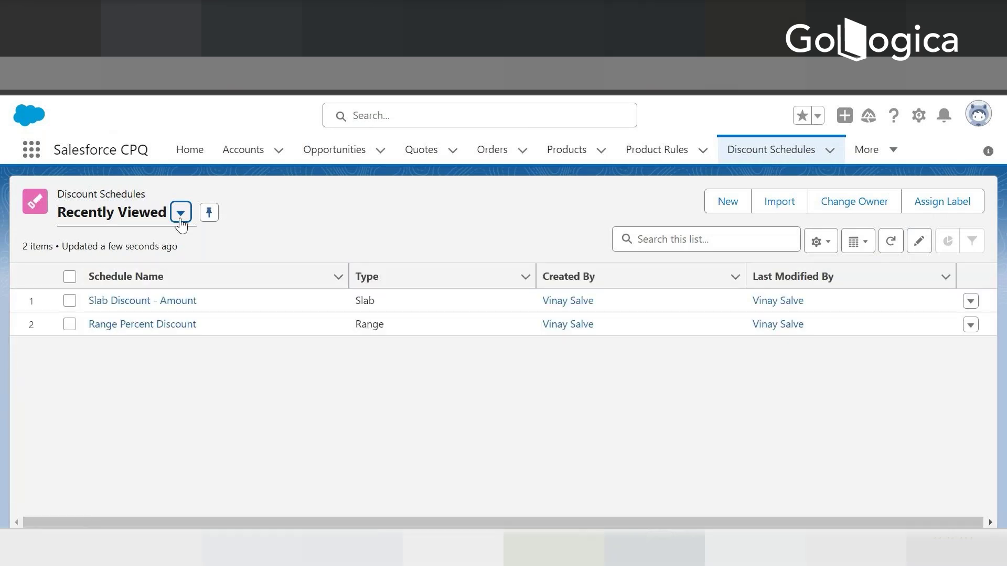
Show the list of all discount schedules and open the Slab Discount - Amount record
click(181, 214)
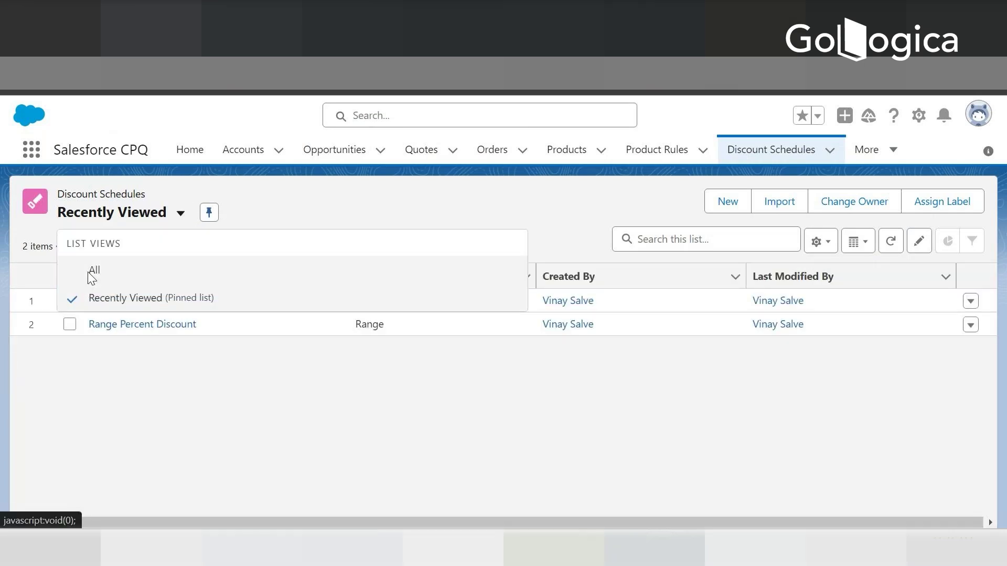
click(87, 270)
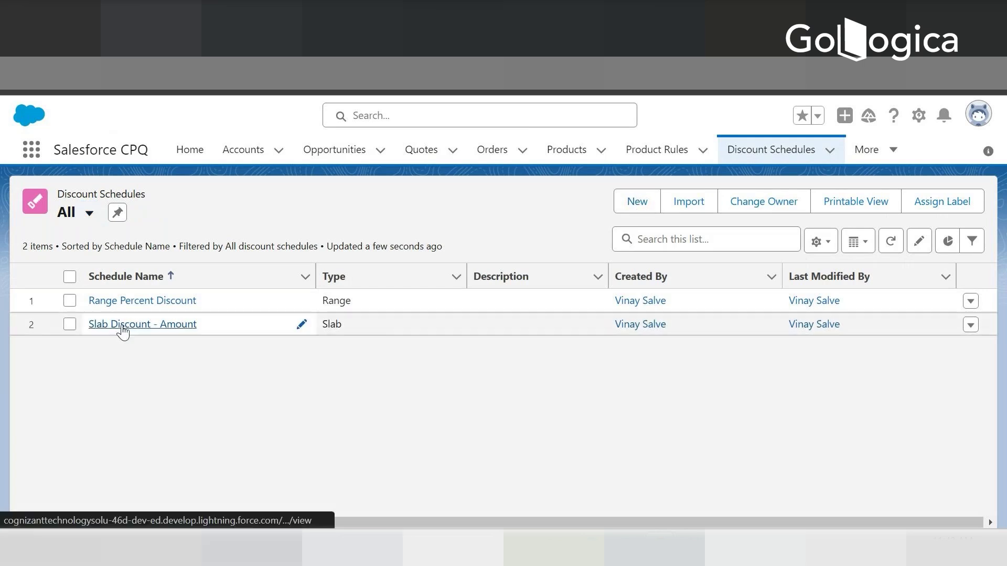
click(158, 324)
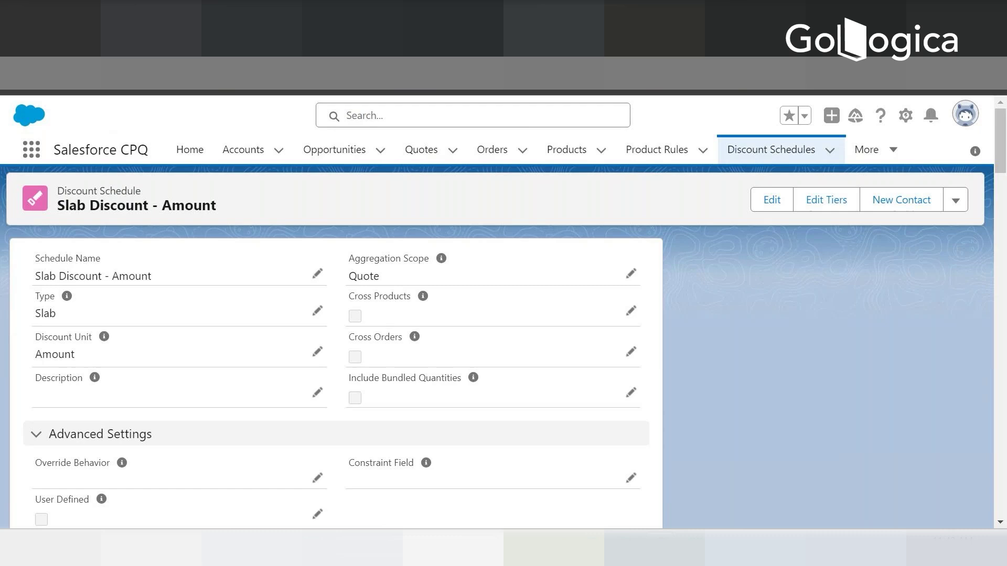
Review the Slab Discount - Amount record, then open it for editing at its Advanced Settings
scroll(286, 338, down, 5)
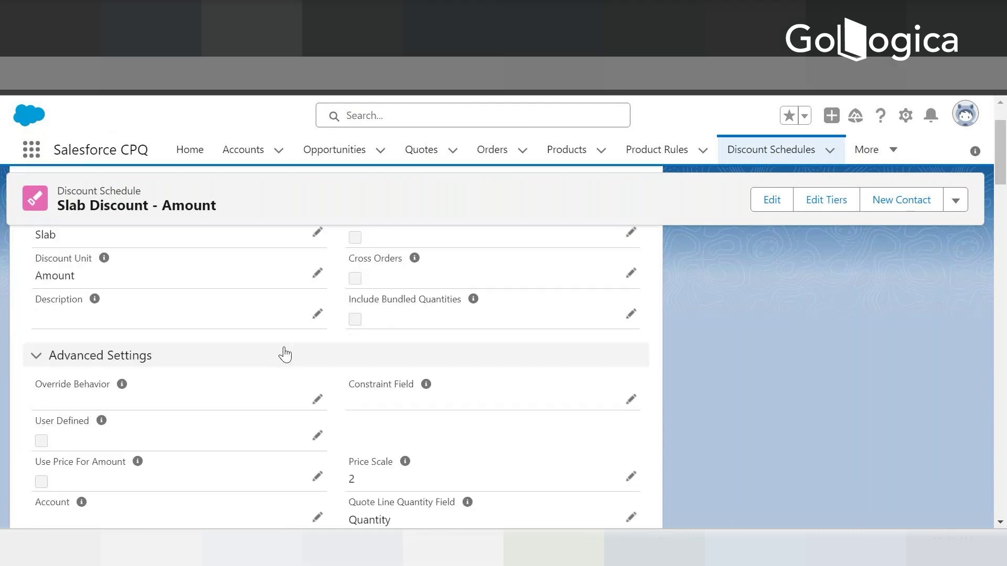
scroll(273, 409, down, 5)
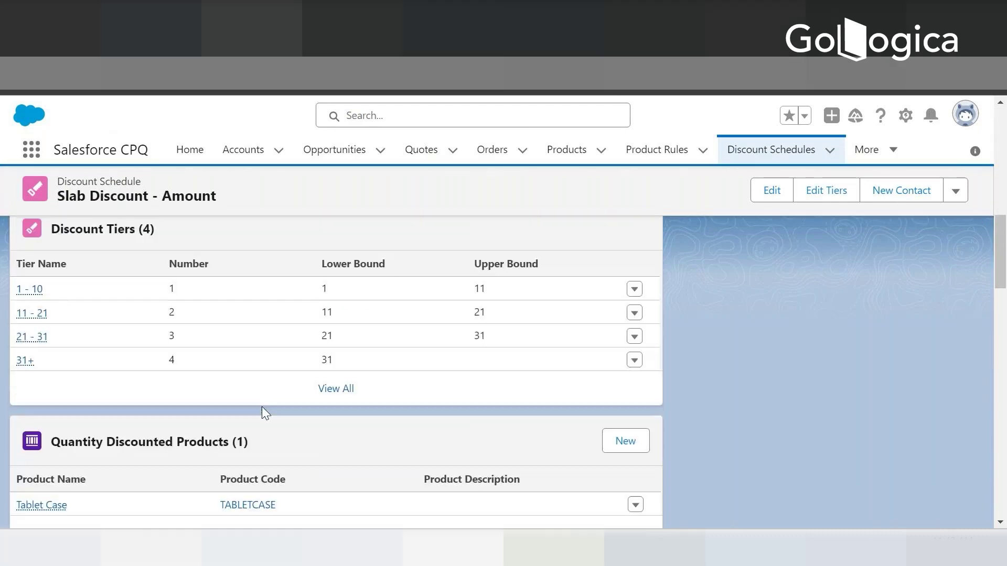
scroll(263, 407, up, 10)
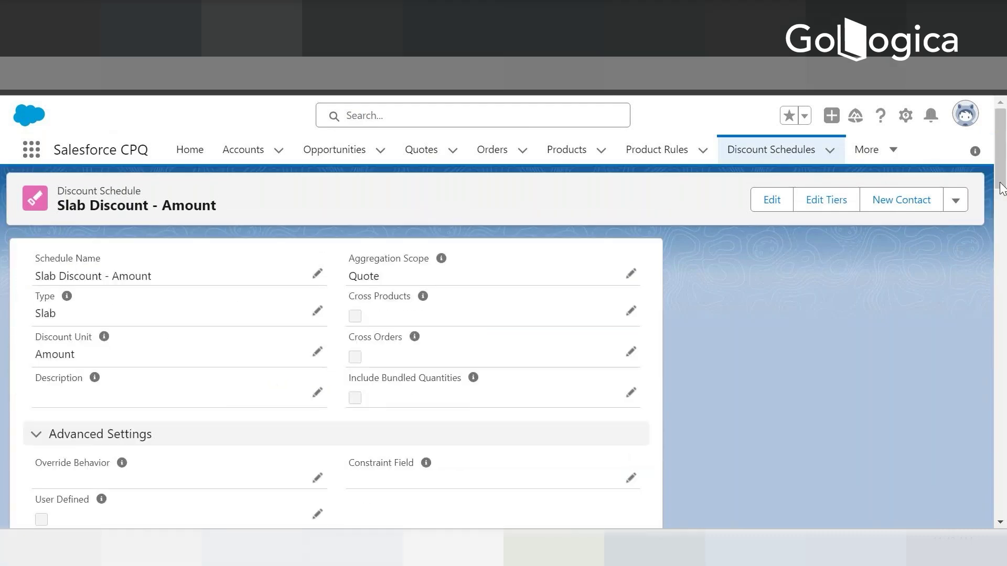
drag(1002, 170, 1002, 207)
click(767, 193)
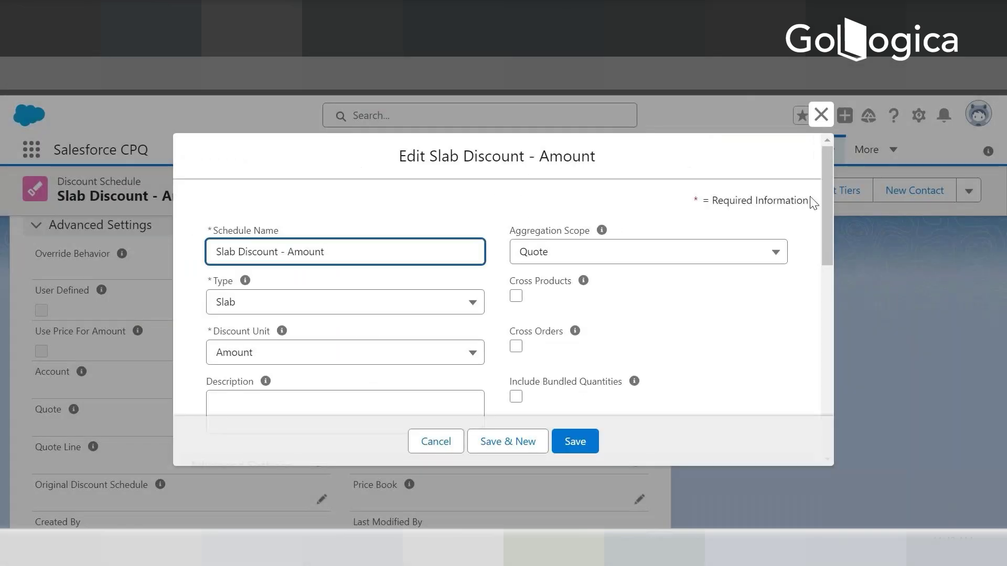
drag(831, 169, 826, 268)
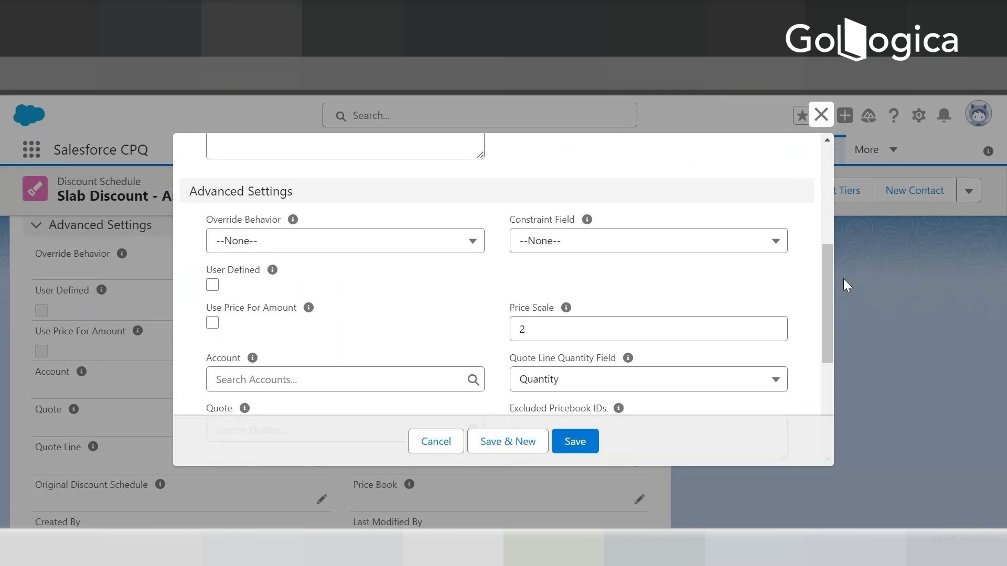
scroll(831, 269, down, 1)
scroll(832, 272, down, 1)
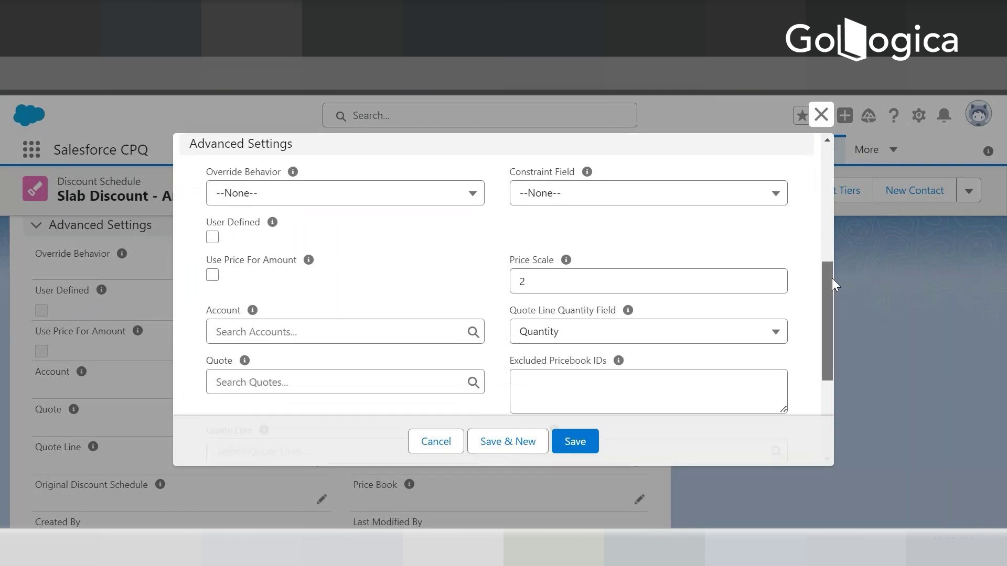
scroll(832, 277, up, 2)
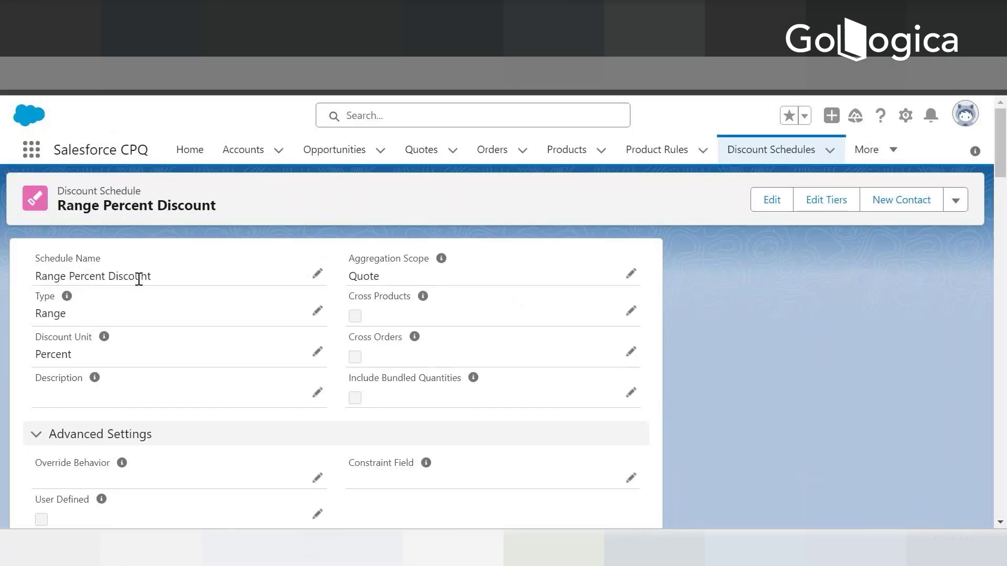
Find the discount tiers of the Range Percent Discount schedule and open their full list in a separate tab
scroll(139, 279, down, 3)
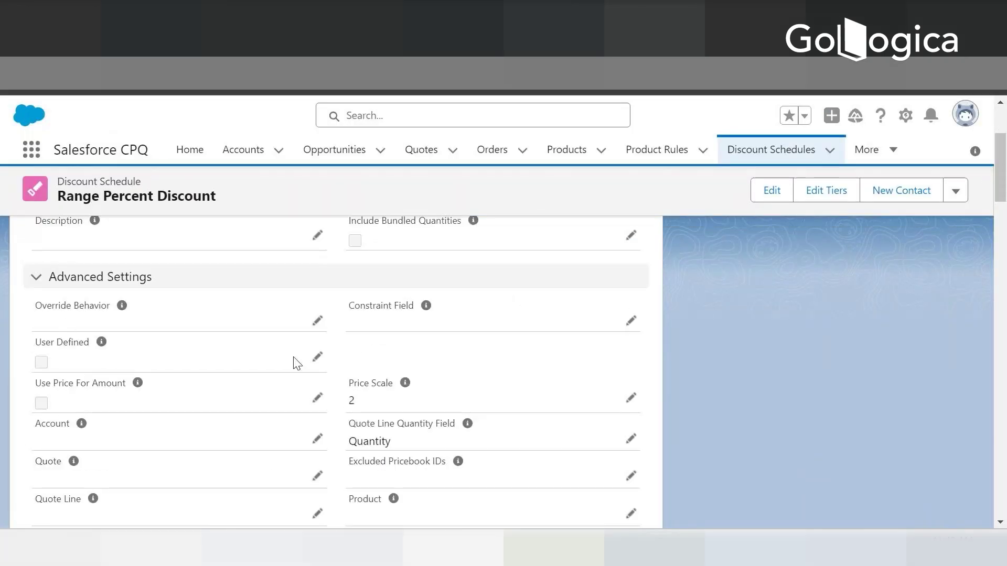
scroll(291, 399, down, 4)
scroll(325, 420, down, 3)
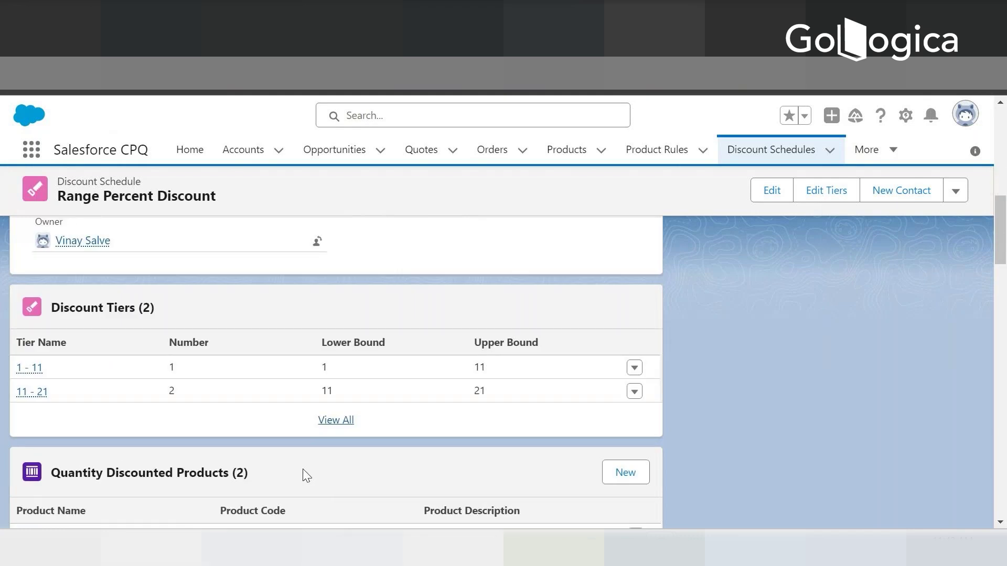
right_click(336, 417)
click(385, 261)
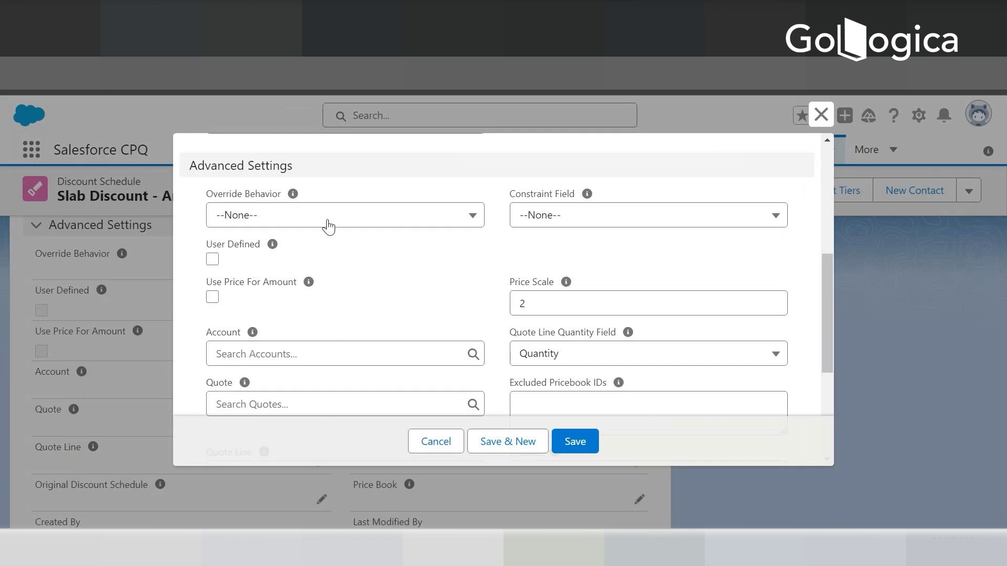
Set Override Behavior of Slab Discount - Amount to All and look at the Range Percent Discount tiers as an example
click(329, 227)
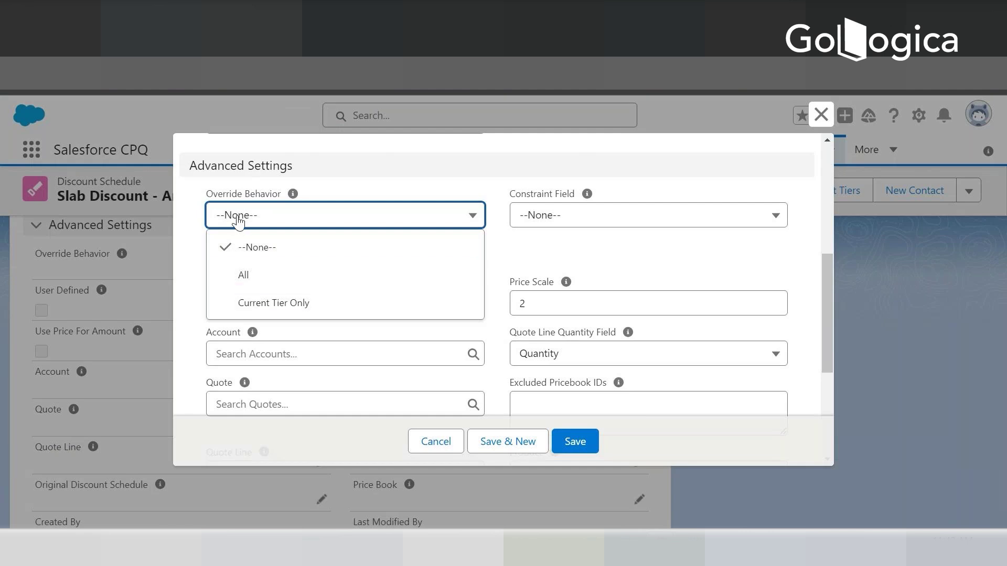
click(244, 276)
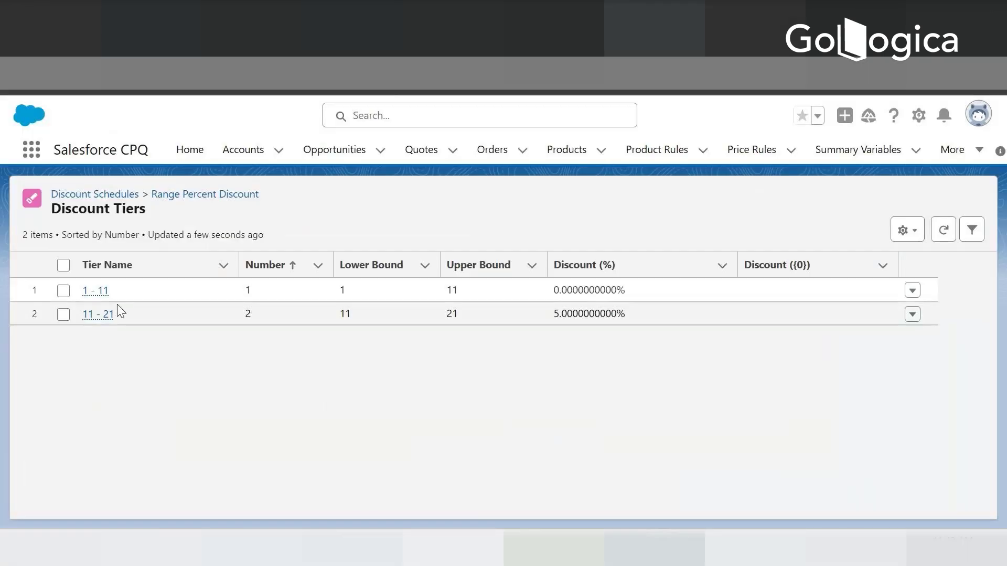
mouse_move(93, 324)
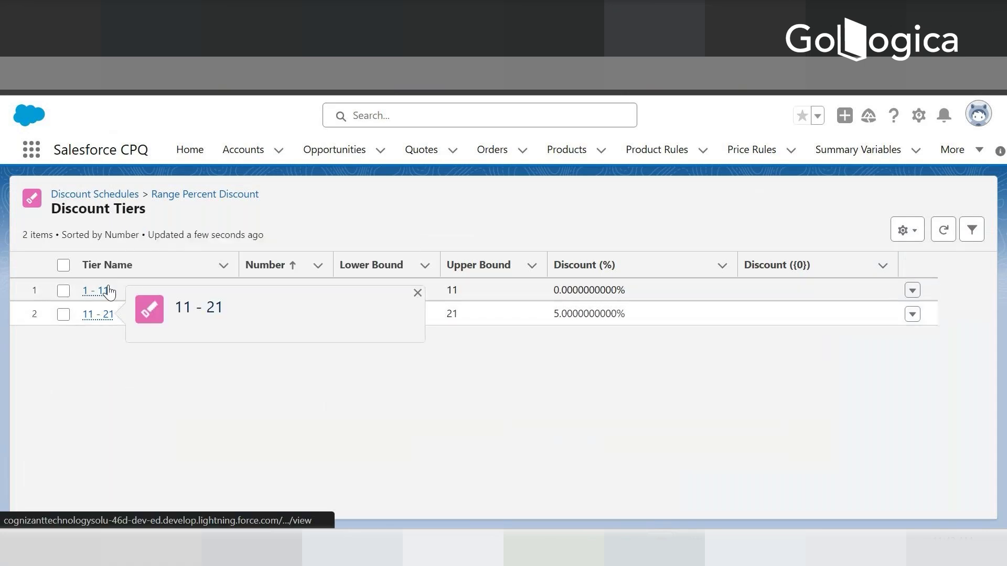
mouse_move(98, 297)
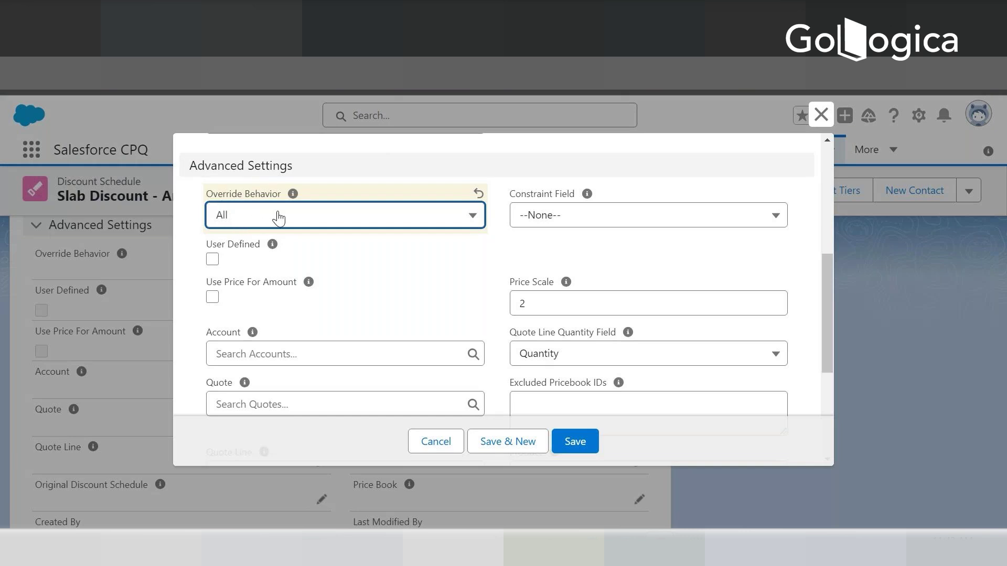
Set Override Behavior to Current Tier Only and examine the bounds and discounts of the Range Percent Discount tiers
click(286, 217)
click(248, 223)
click(240, 299)
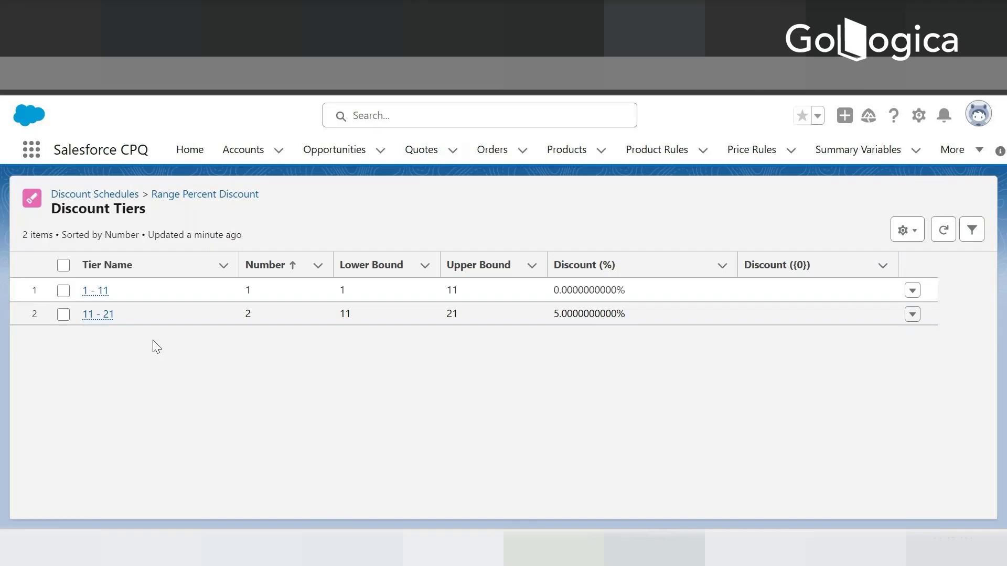
mouse_move(111, 294)
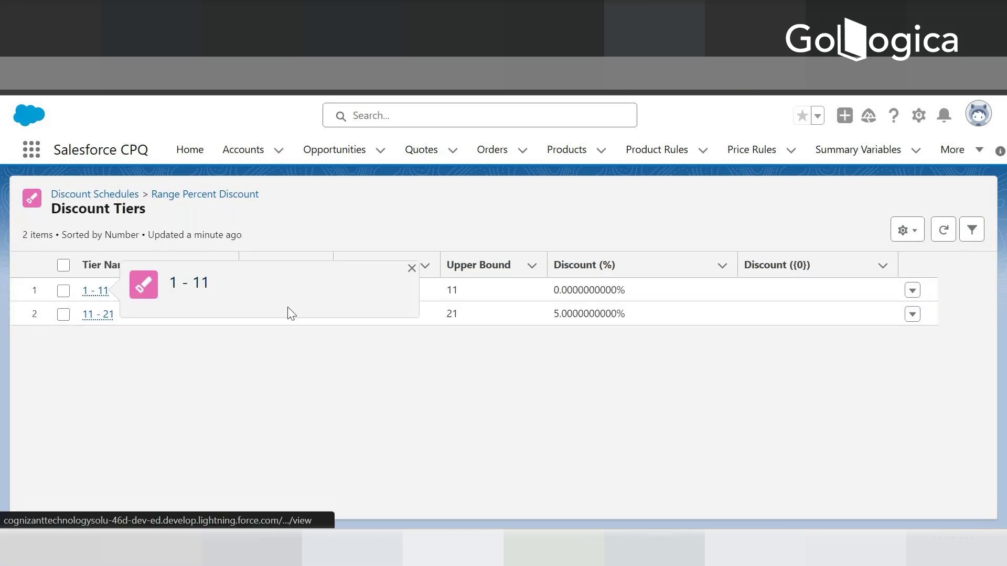
drag(631, 292, 109, 300)
click(98, 391)
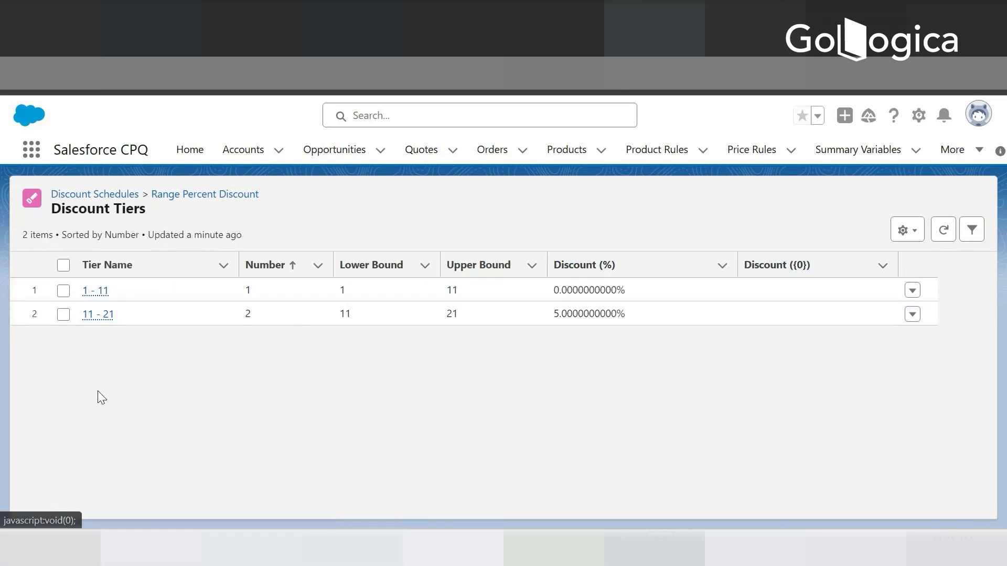
drag(650, 318, 543, 322)
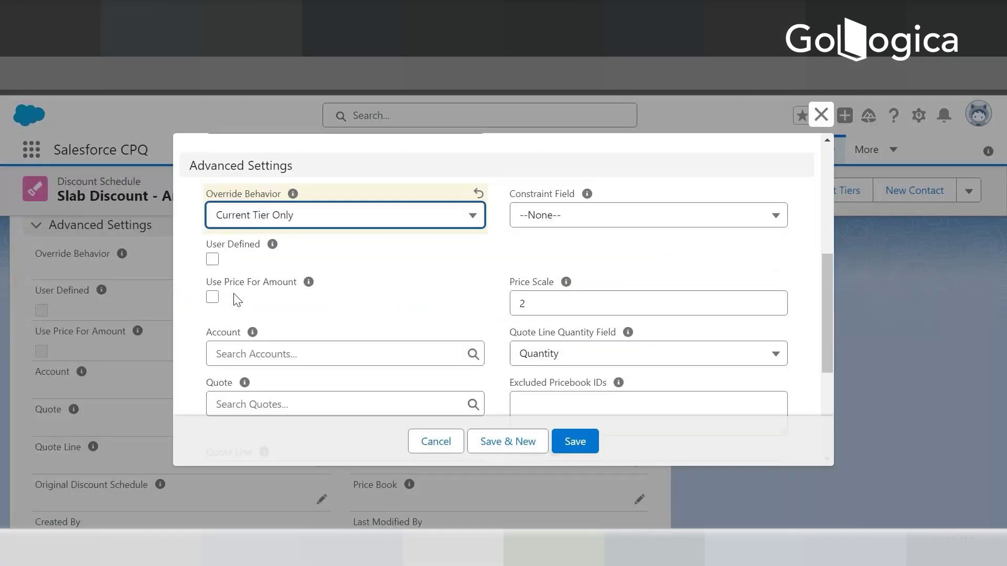
Reset Override Behavior of Slab Discount - Amount to --None-- and check the User Defined setting
click(472, 216)
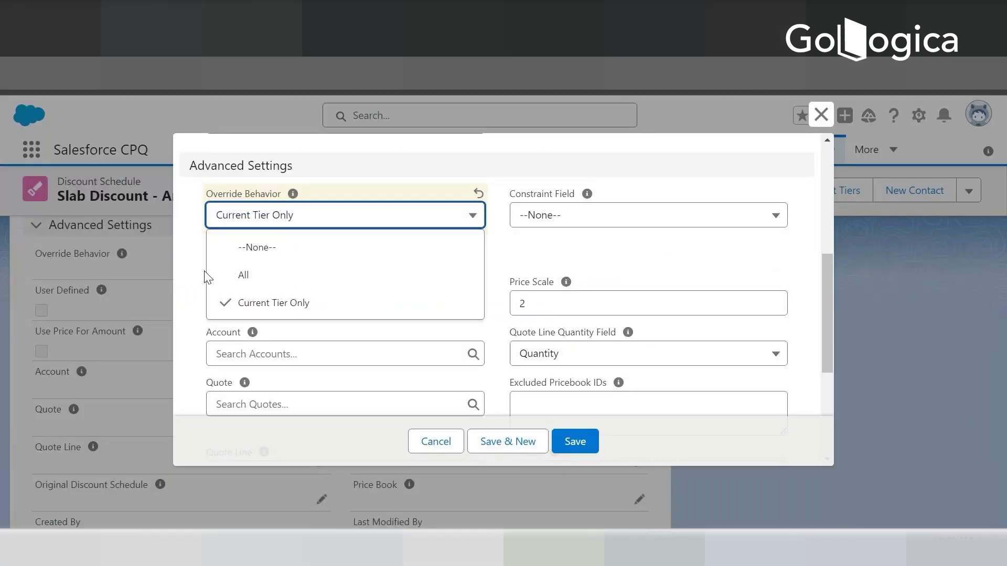
click(251, 248)
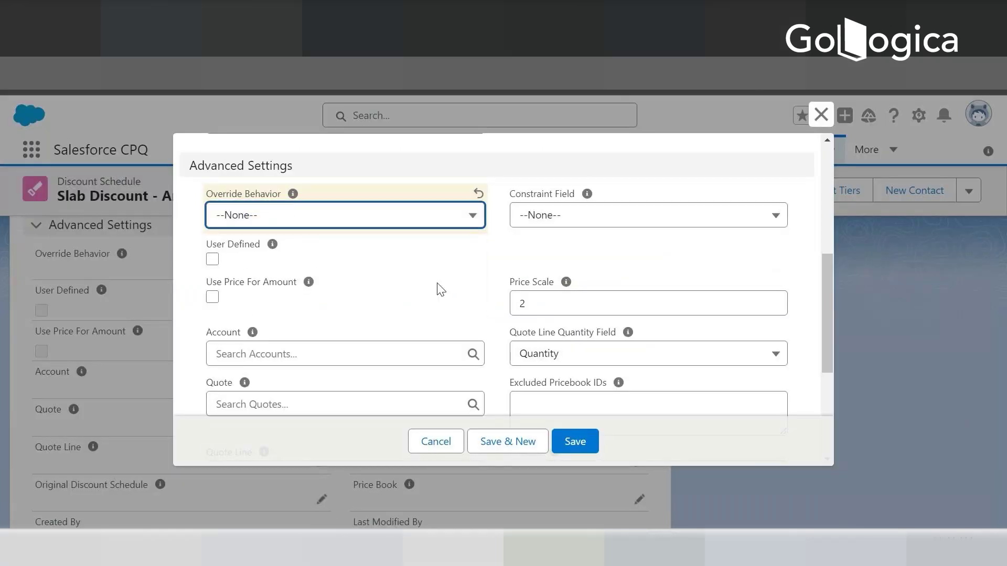
mouse_move(272, 246)
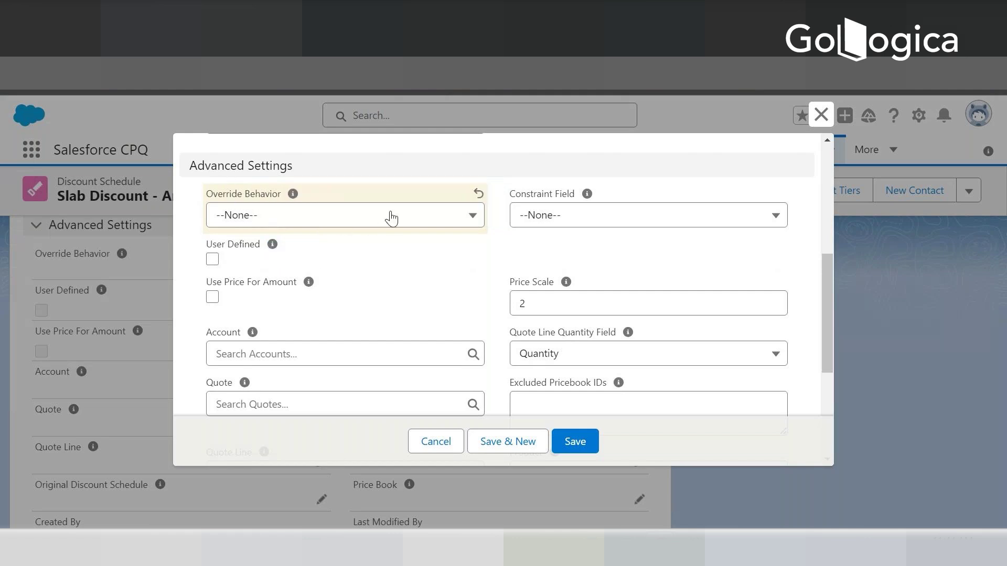
click(240, 218)
click(570, 238)
Turn on Use Price For Amount, read its help text, and review the schedule's Discount Unit
click(215, 297)
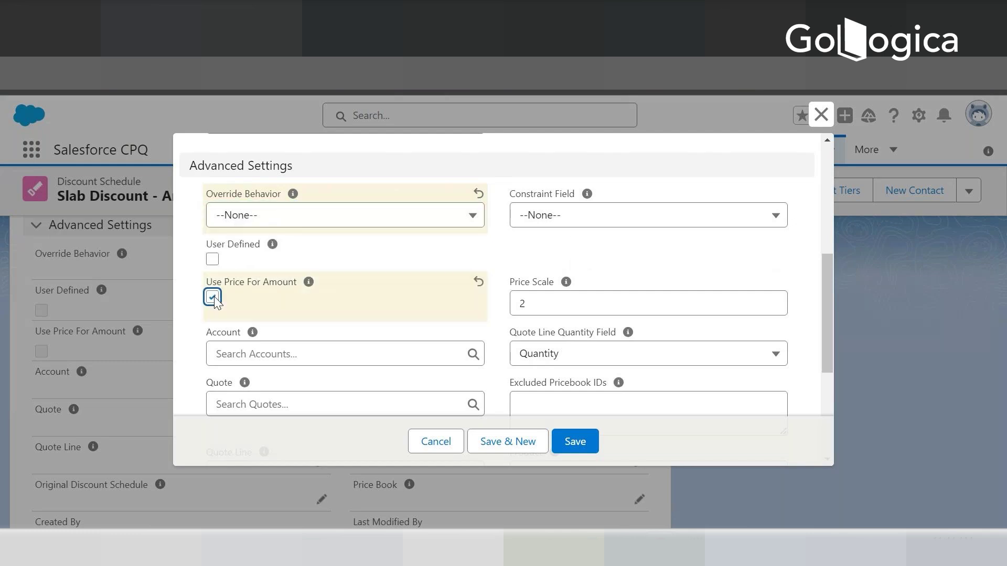
mouse_move(310, 289)
click(288, 219)
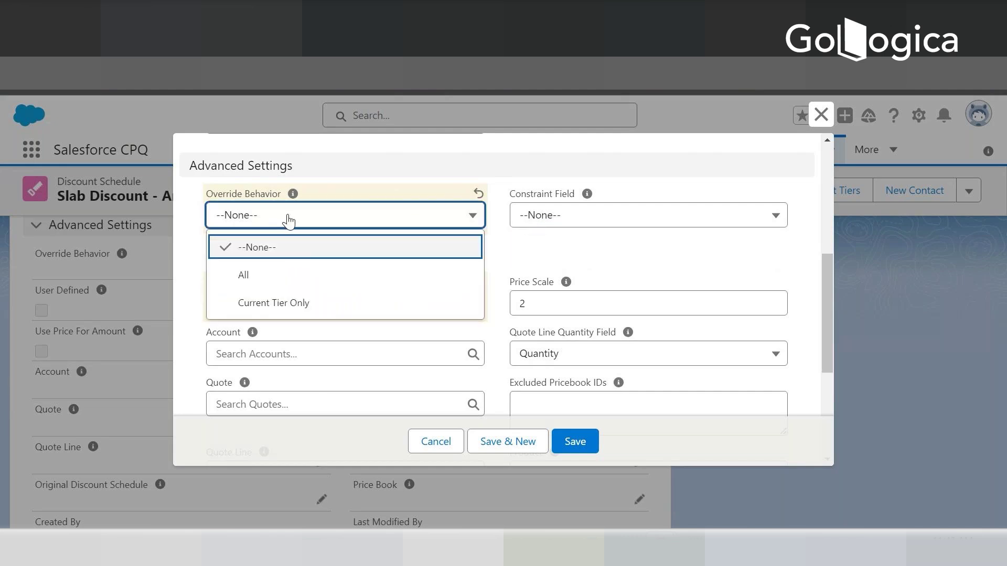
click(506, 249)
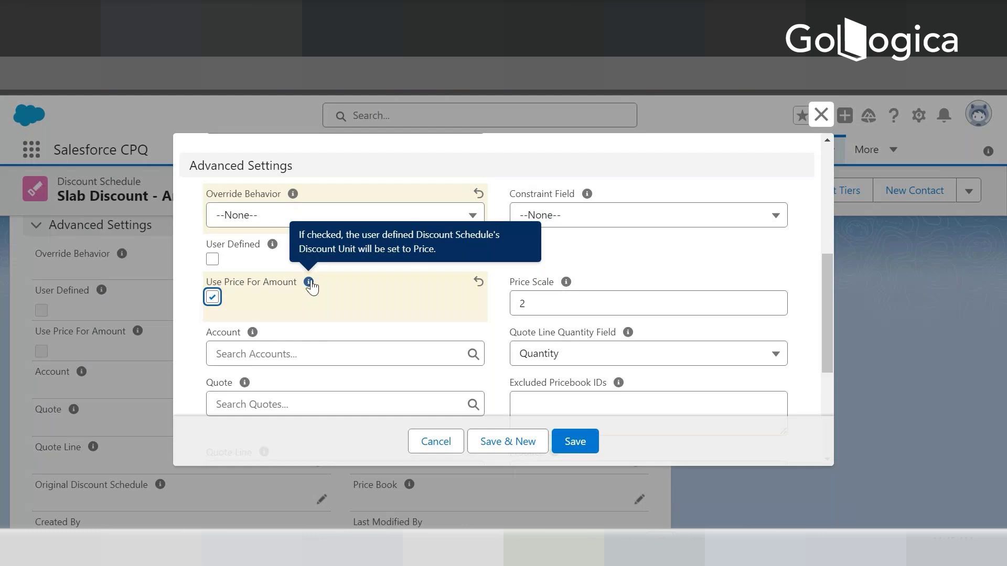
scroll(311, 286, up, 3)
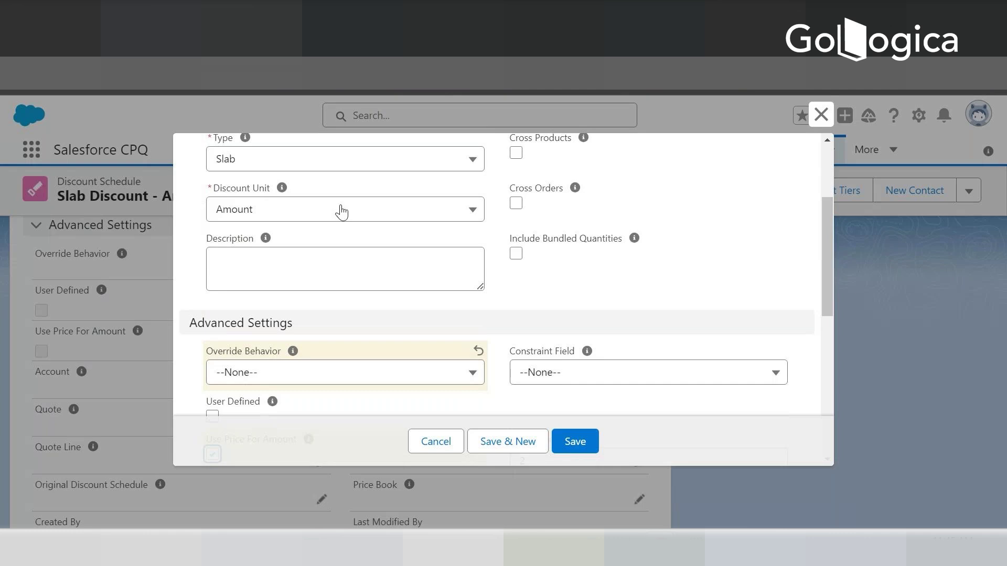
scroll(328, 212, up, 3)
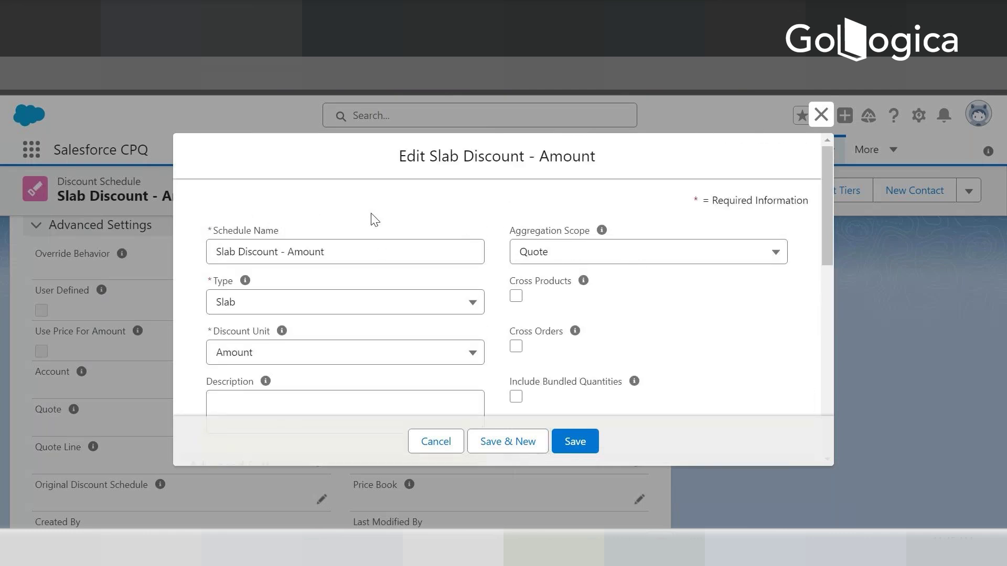
scroll(344, 277, down, 3)
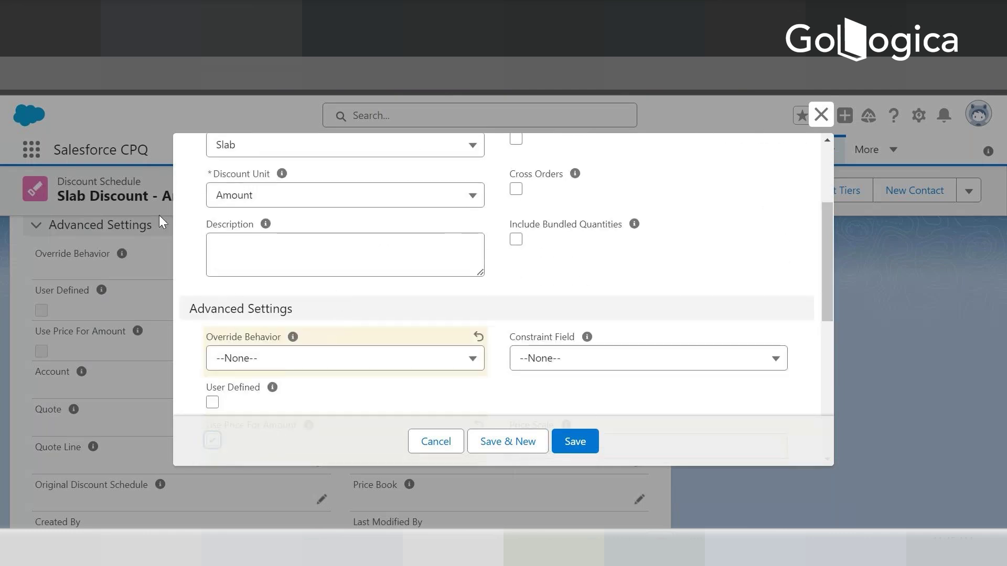
scroll(299, 313, down, 3)
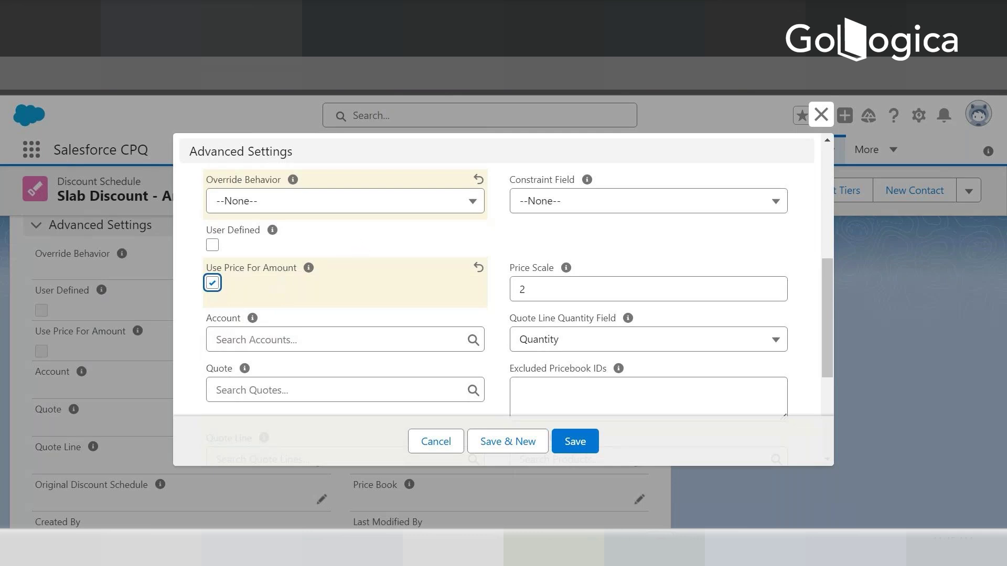
Switch to Notepad, add the lines "ABC - 100" and "discount schedule - 100" below the Range notes, and minimize it
key(alt+Tab)
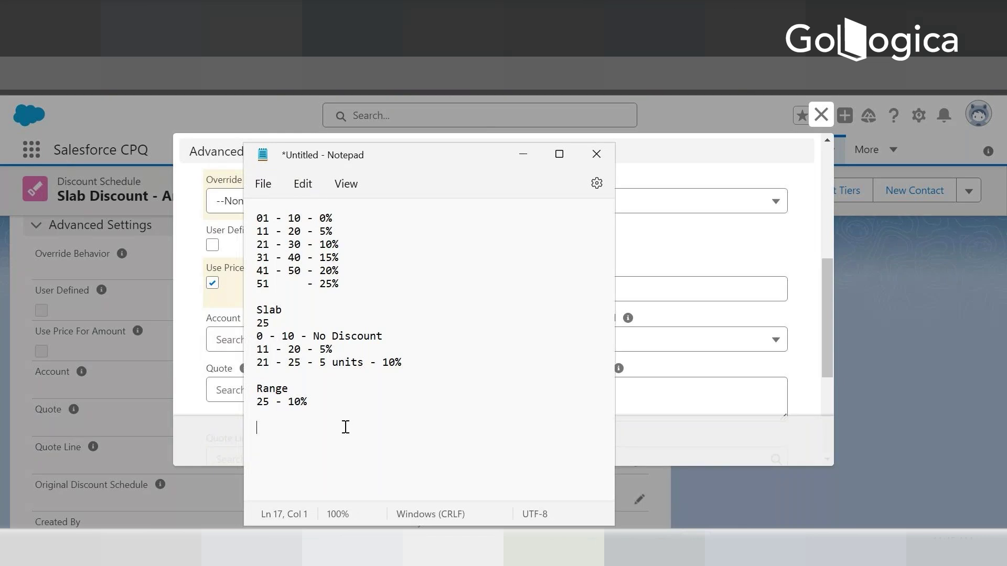
text(ABS)
key(BackSpace)
text(C - 100)
key(Return)
text(discount s)
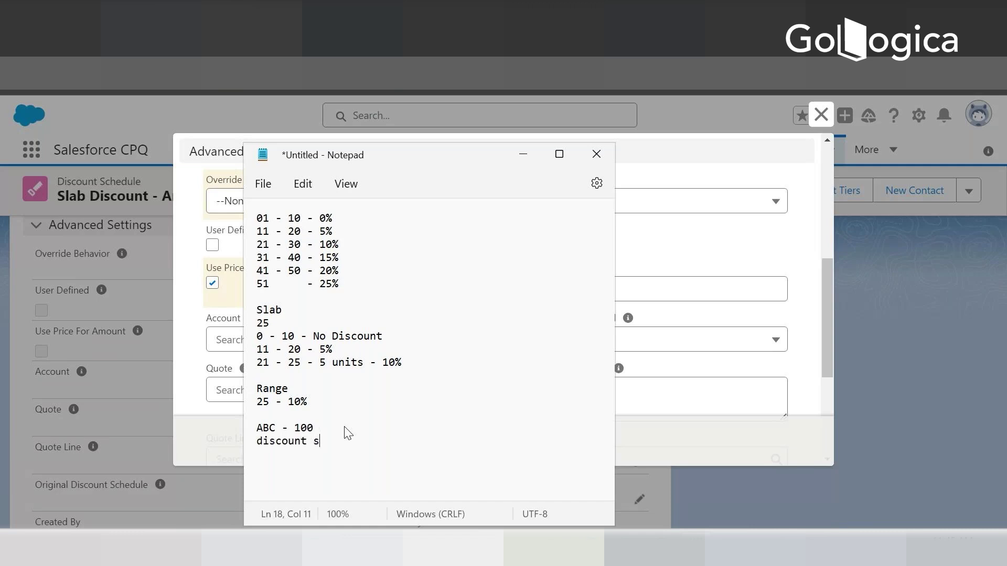
text(chedule - 100)
key(Return)
click(523, 154)
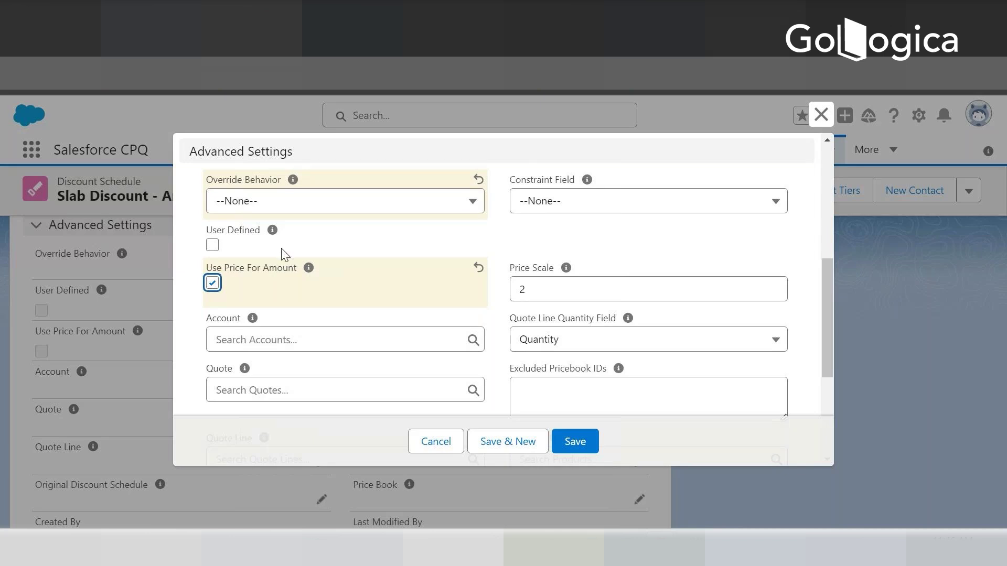
Turn off Use Price For Amount and review the available Override Behavior options
click(213, 283)
click(269, 210)
click(269, 210)
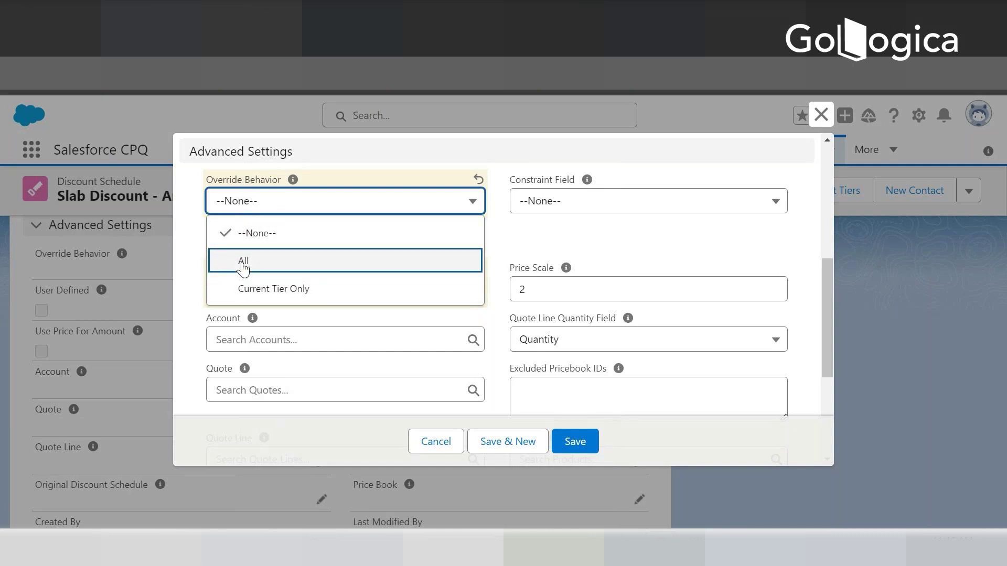
click(195, 272)
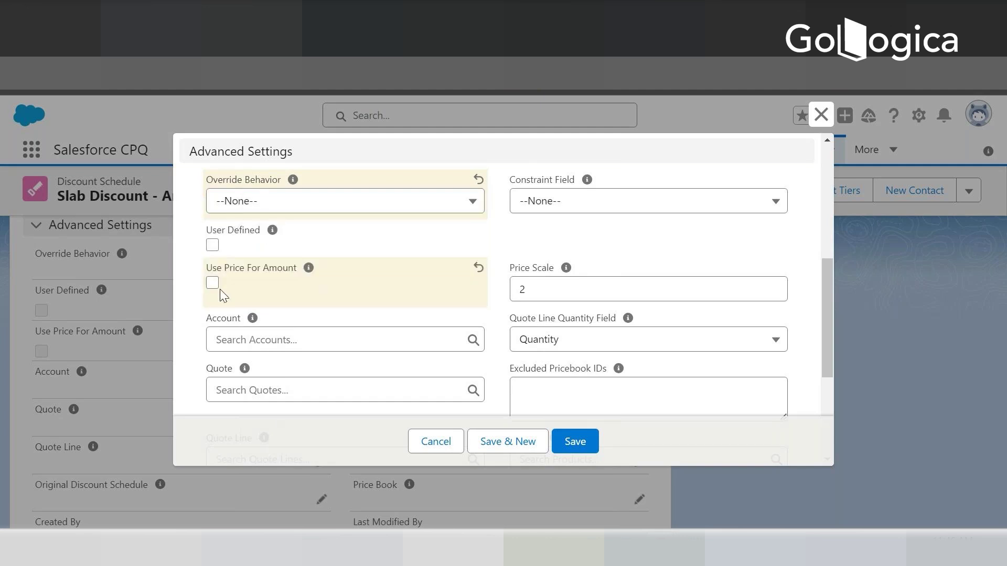
Review the Account, Quote, Quote Line and Original Discount Schedule lookup fields of the discount schedule
scroll(222, 291, down, 2)
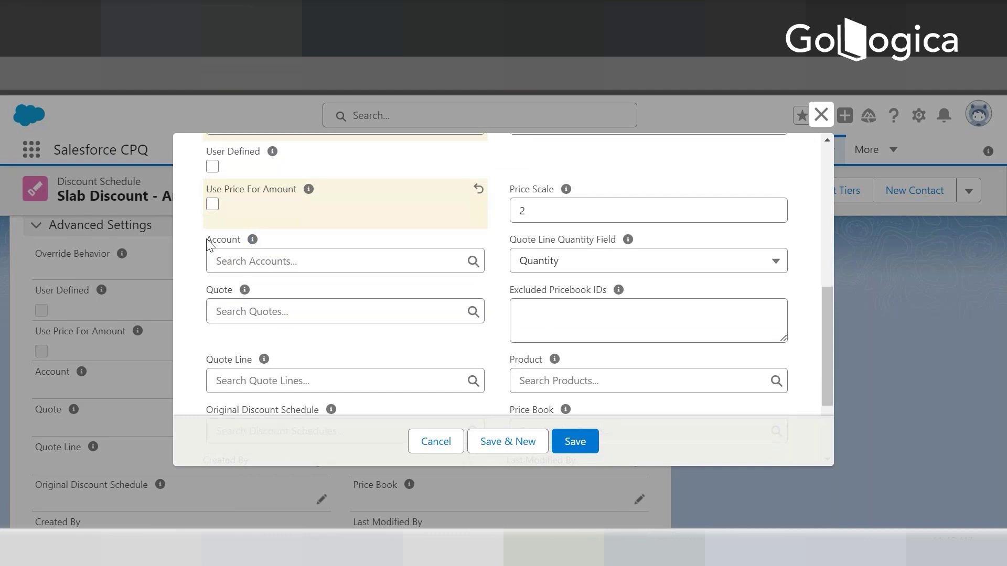
drag(208, 242, 240, 244)
drag(212, 290, 233, 313)
click(233, 313)
click(172, 257)
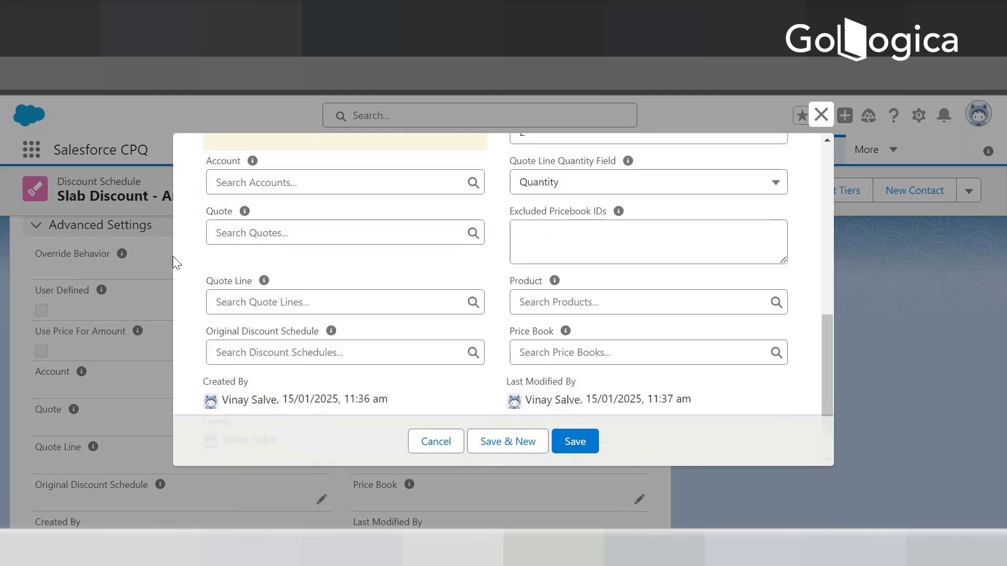
click(220, 302)
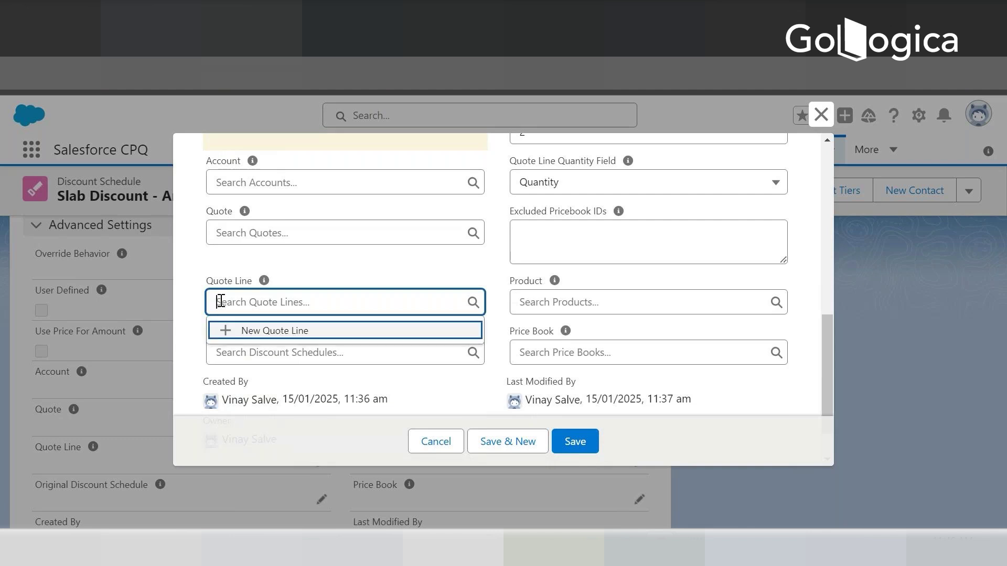
click(321, 286)
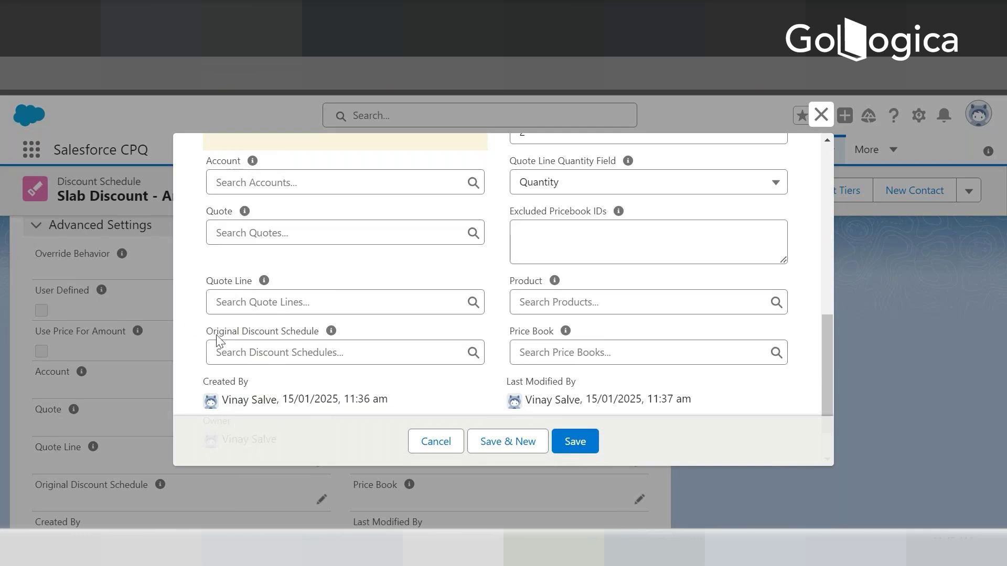
drag(217, 336, 323, 345)
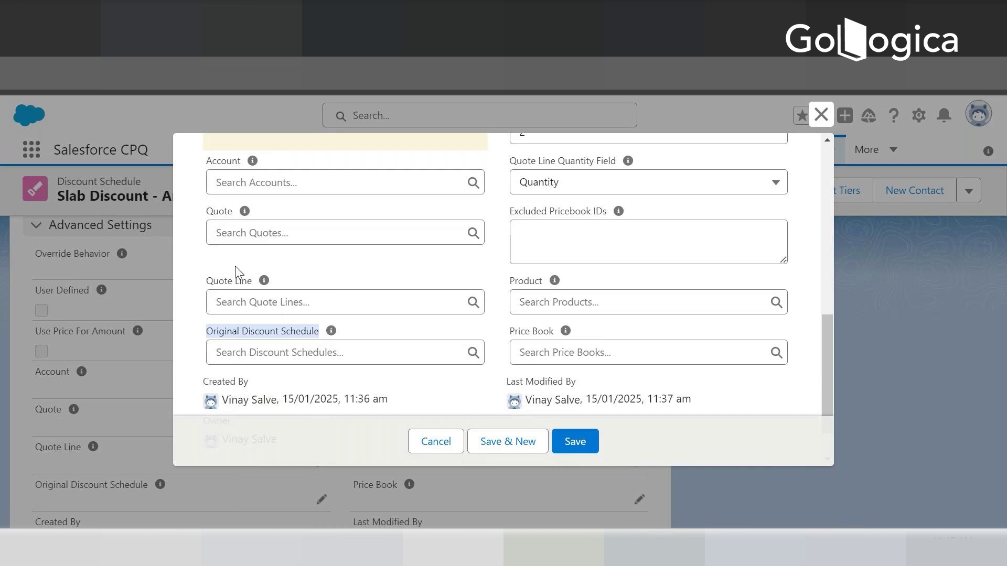
click(225, 284)
Read the Constraint Field help text and examine the options the field offers
scroll(442, 326, up, 5)
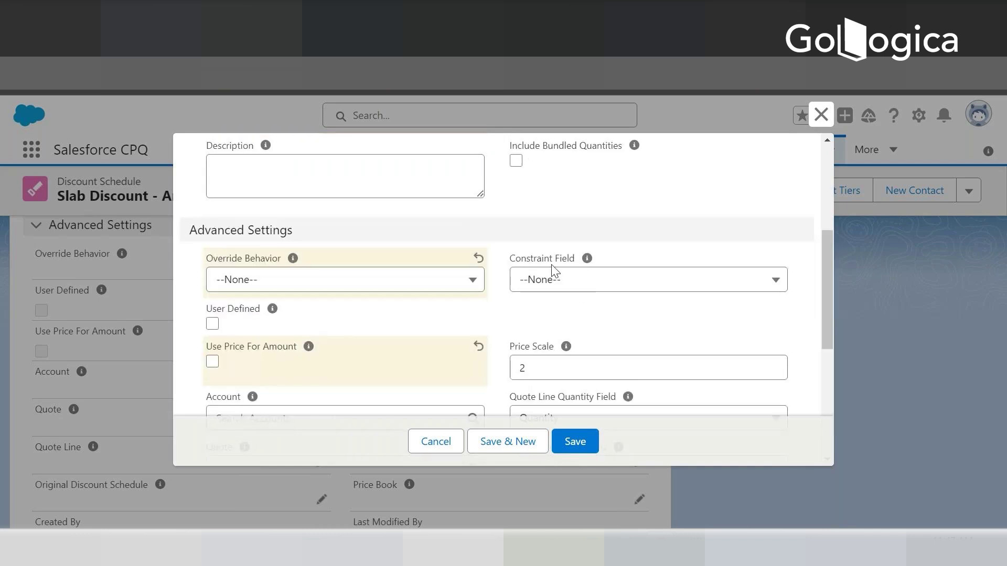
scroll(526, 259, down, 2)
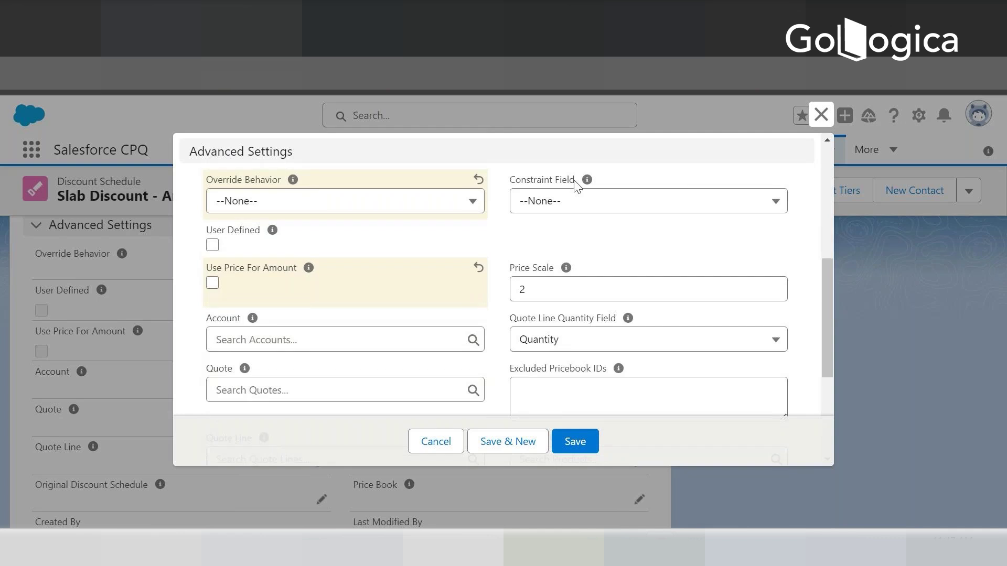
mouse_move(586, 183)
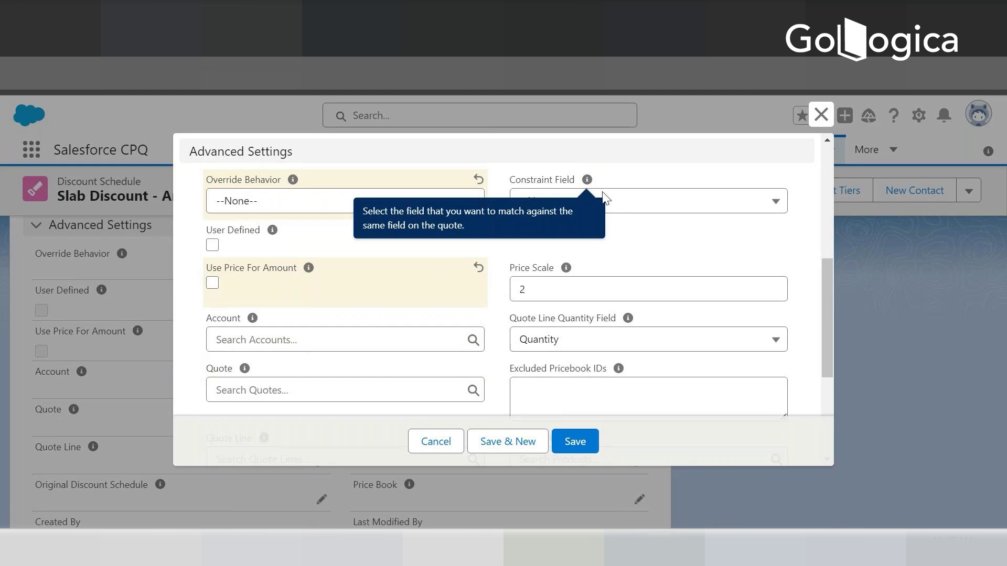
click(634, 204)
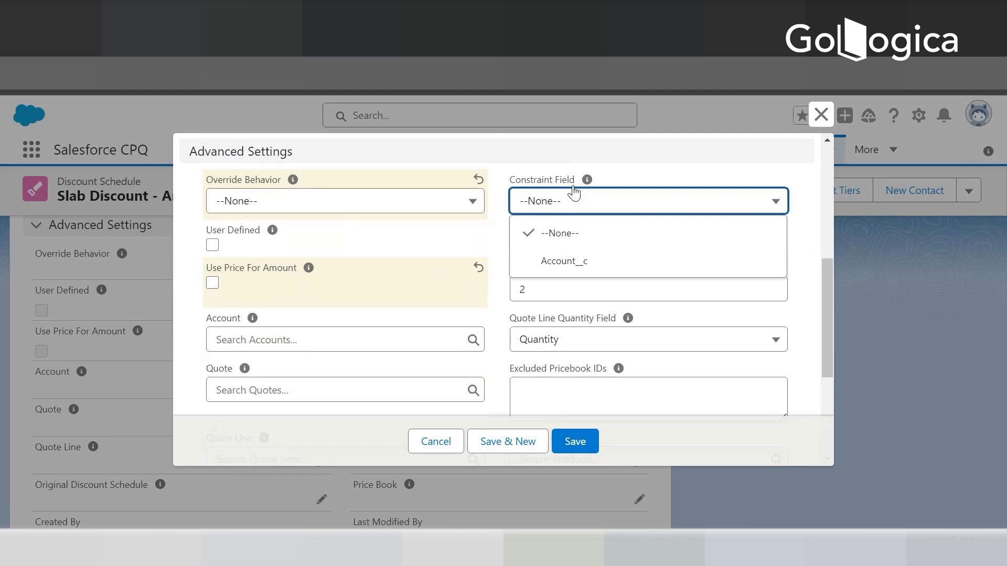
click(636, 180)
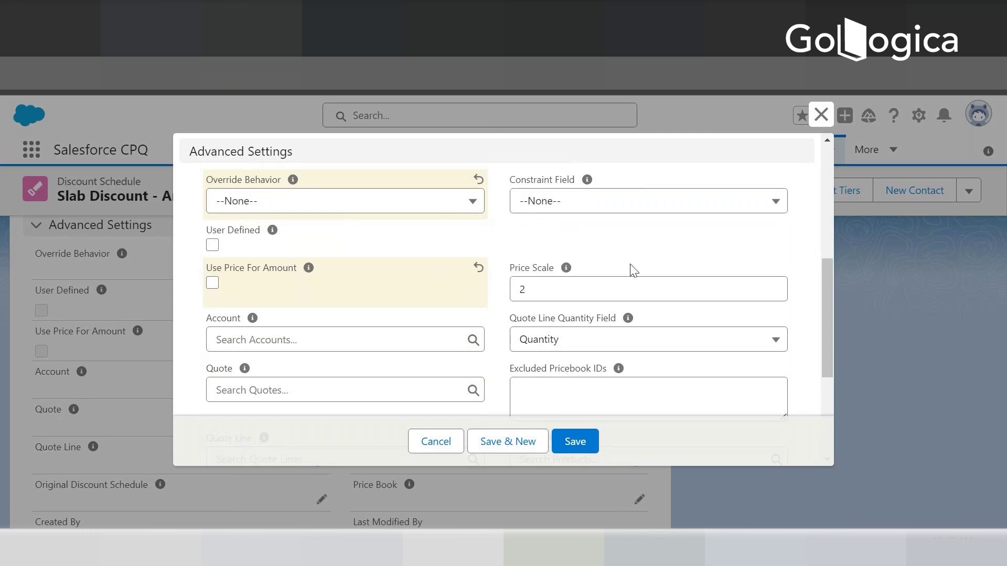
Examine the Price Scale setting and the options of Quote Line Quantity Field
scroll(482, 270, down, 2)
drag(525, 210, 612, 200)
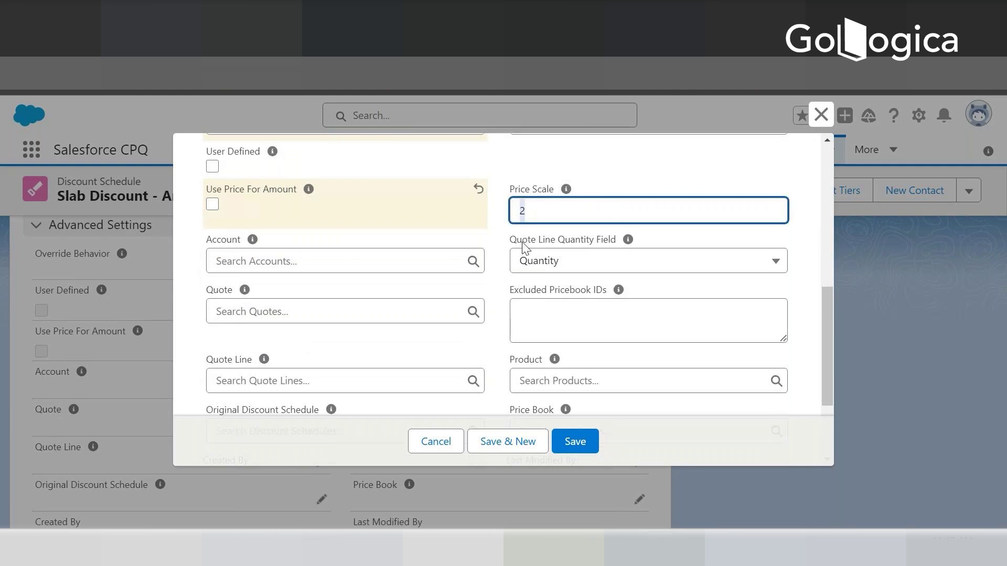
drag(515, 243, 619, 250)
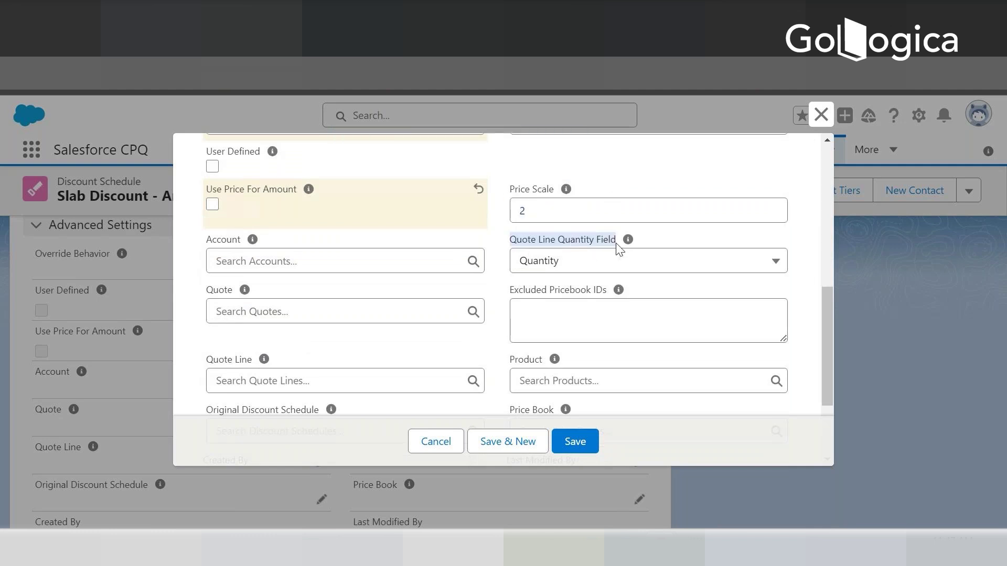
click(572, 265)
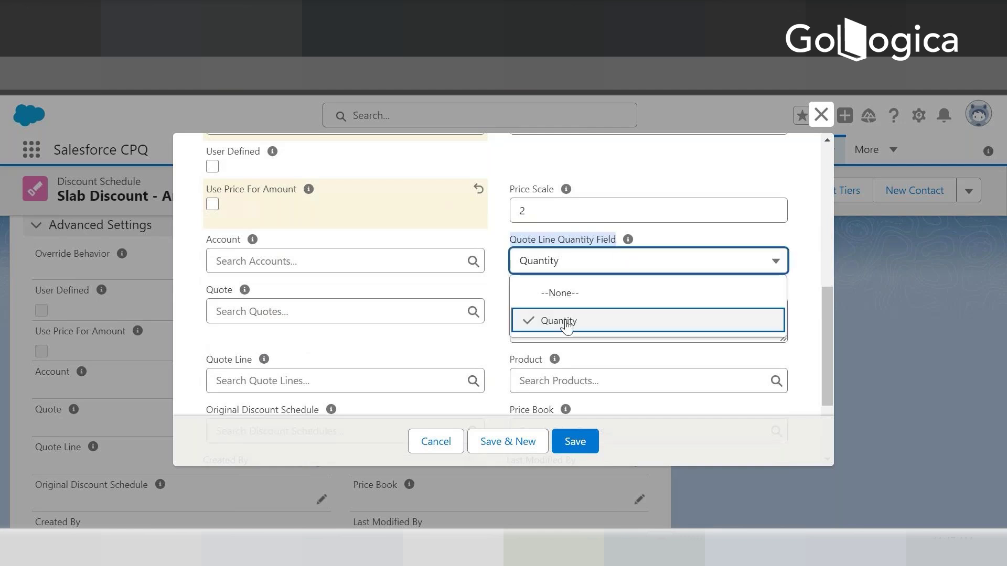
click(664, 245)
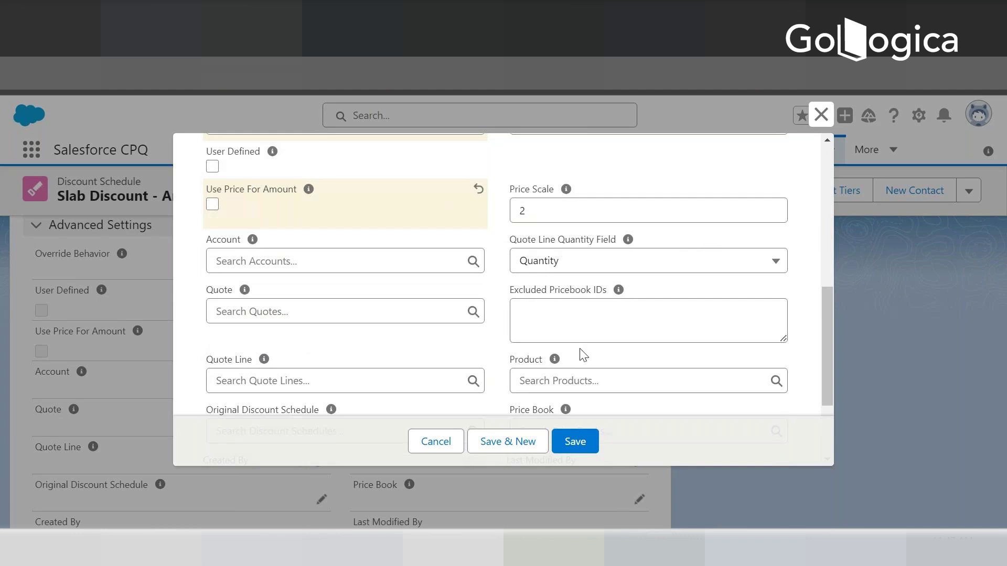
Review the Excluded Pricebook IDs and Product fields, and check the Discount Schedule assigned on the Tablet Case product
drag(826, 299, 827, 344)
click(512, 184)
drag(512, 185, 603, 189)
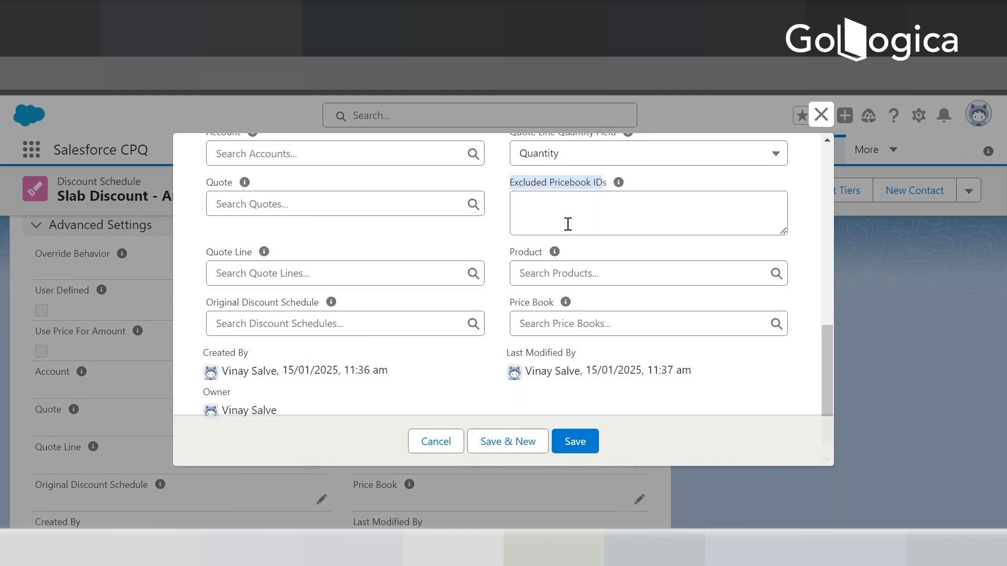
click(552, 210)
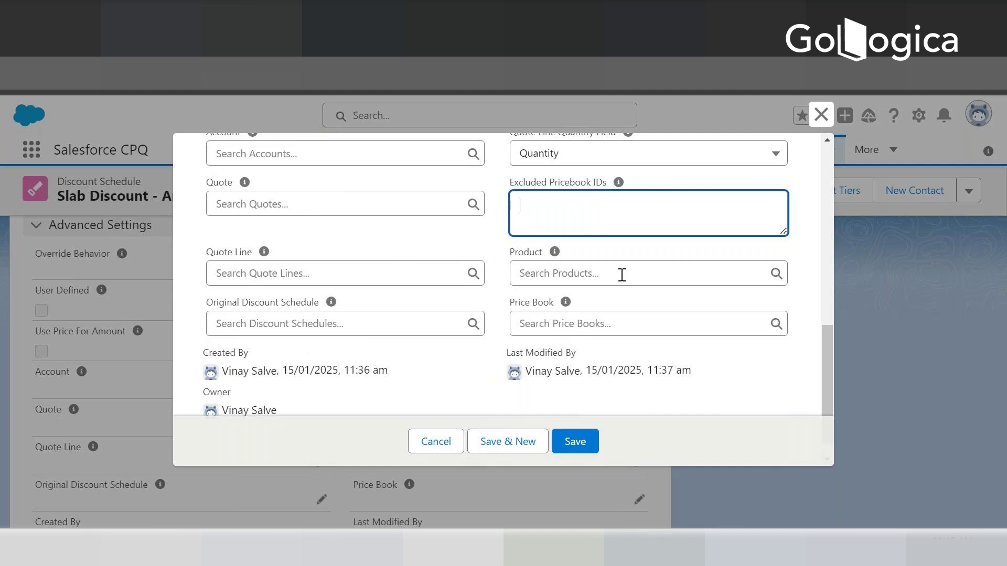
click(561, 267)
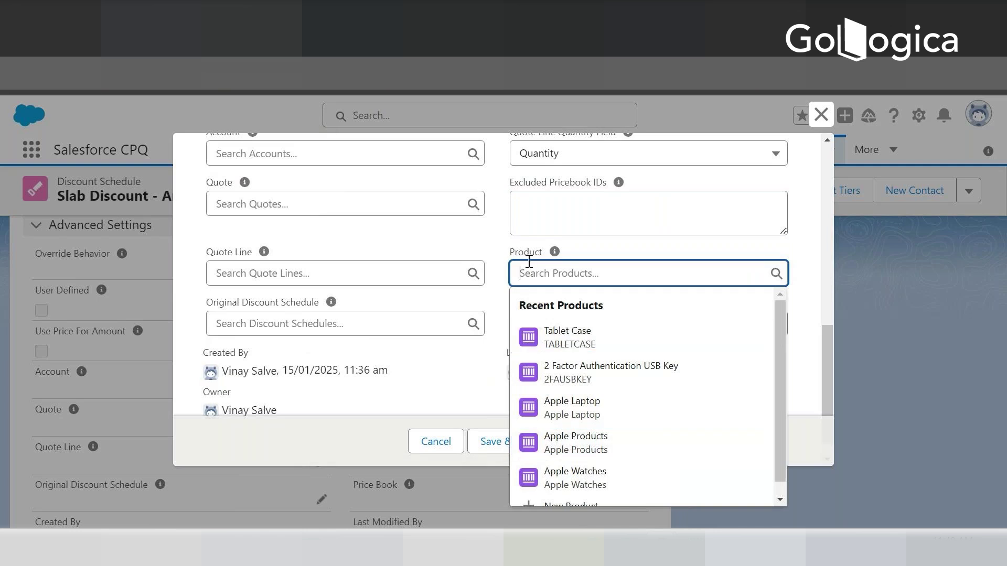
click(489, 247)
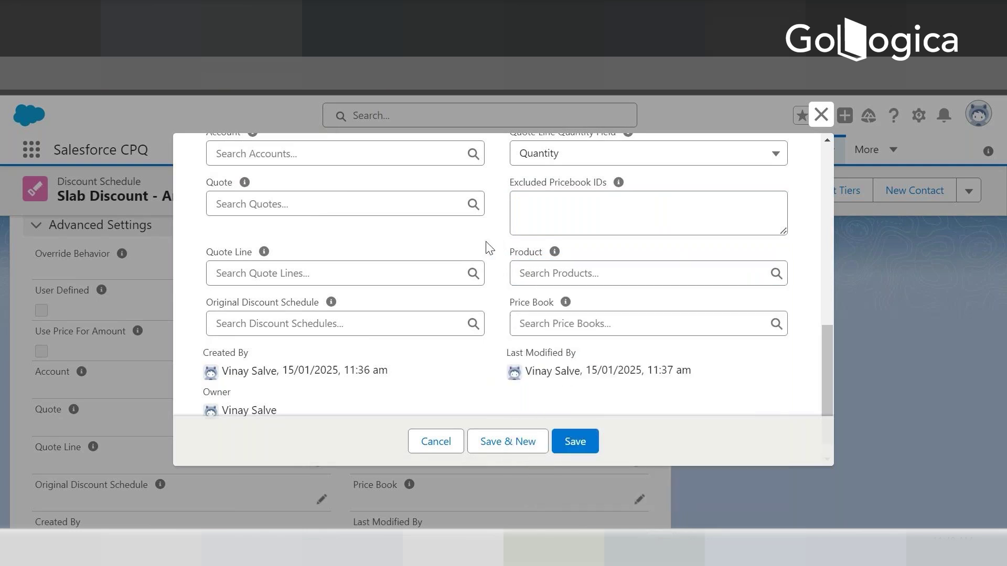
double_click(486, 242)
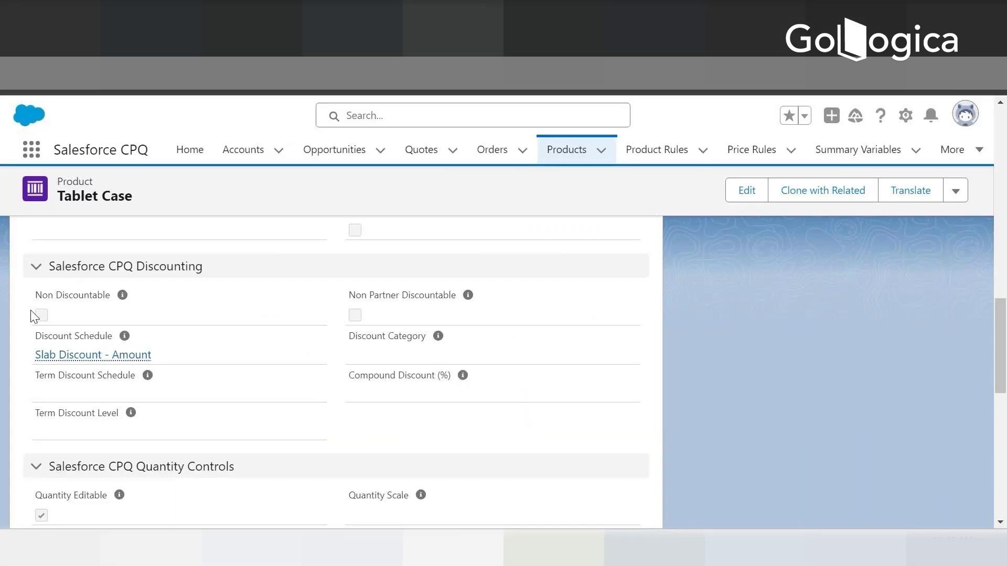
mouse_move(91, 358)
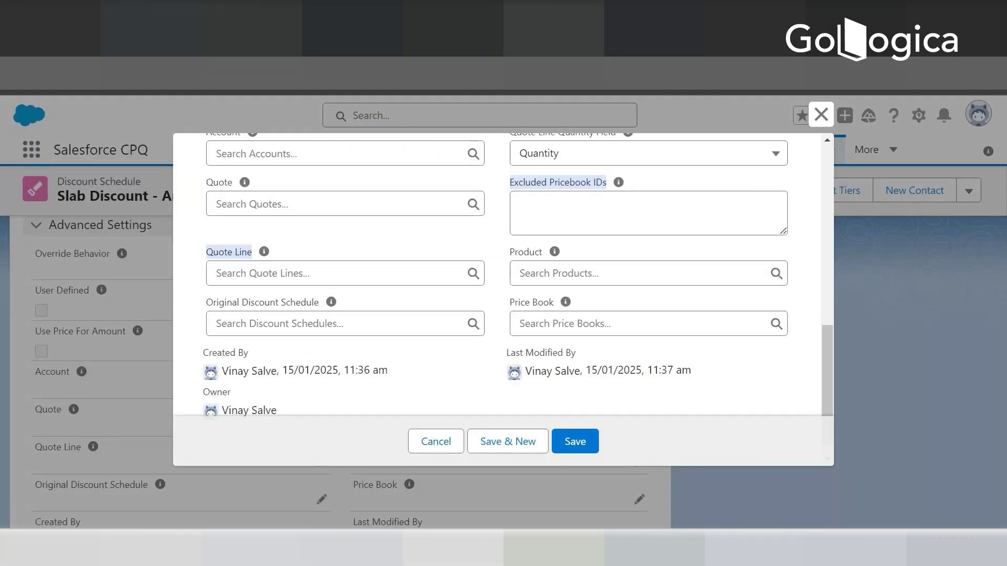
click(543, 273)
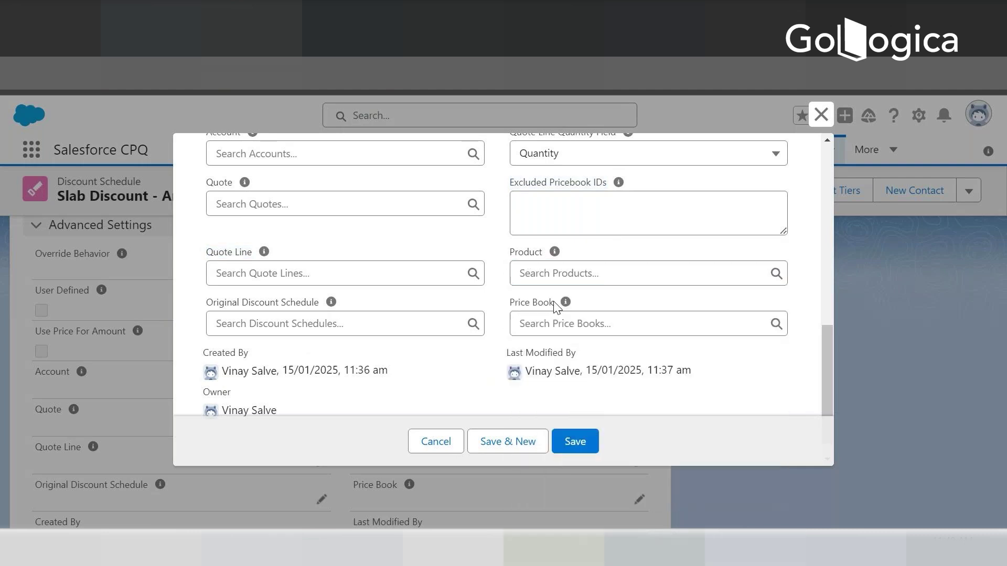
Try Standard Price Book as the schedule's Price Book, clear it, and discard all edits to the schedule
click(549, 325)
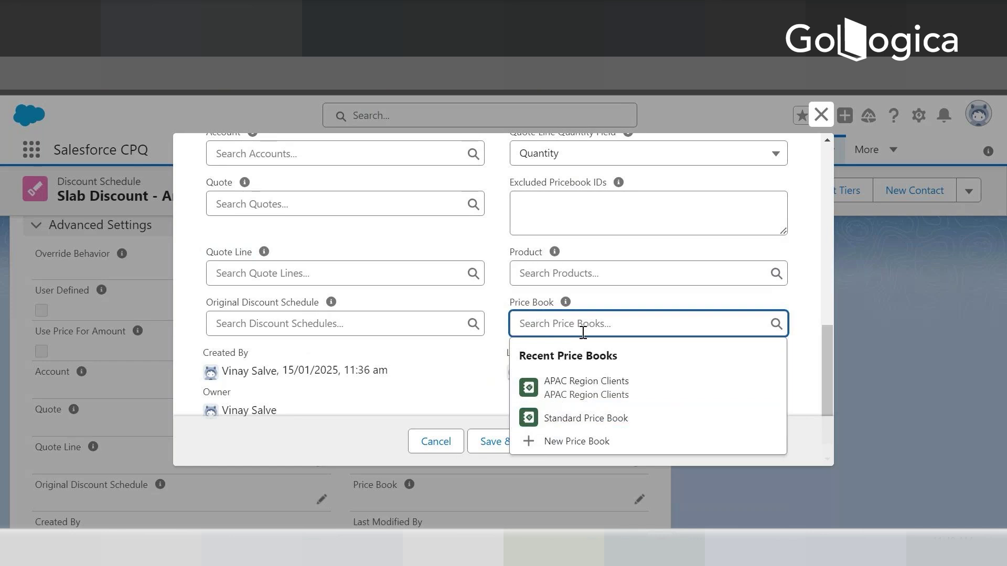
click(575, 418)
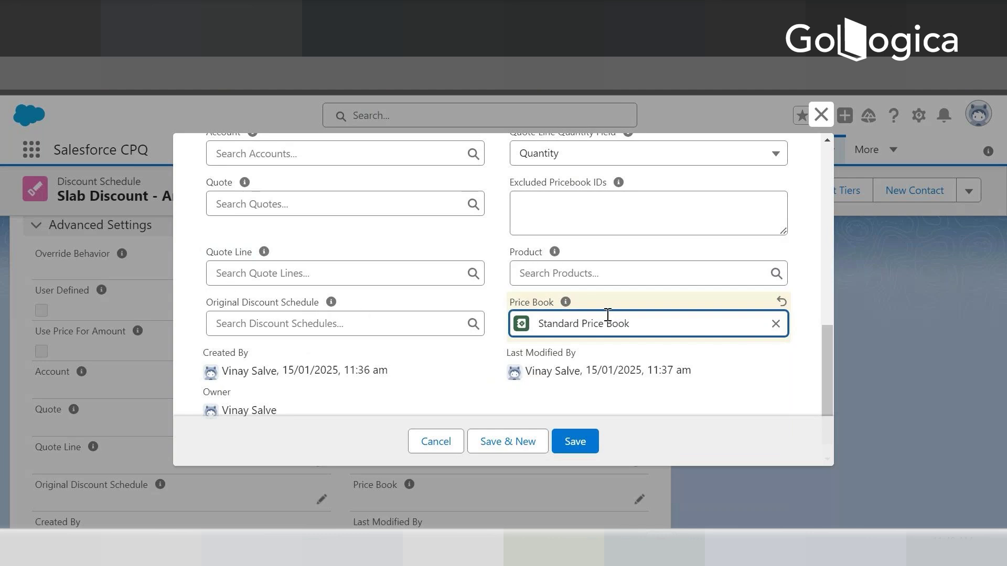
click(578, 273)
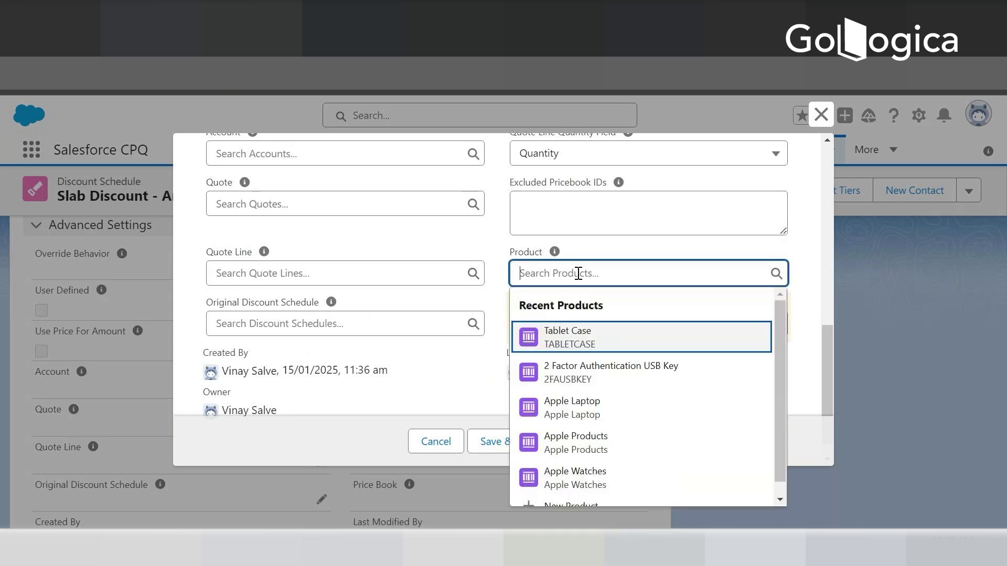
click(499, 281)
click(775, 324)
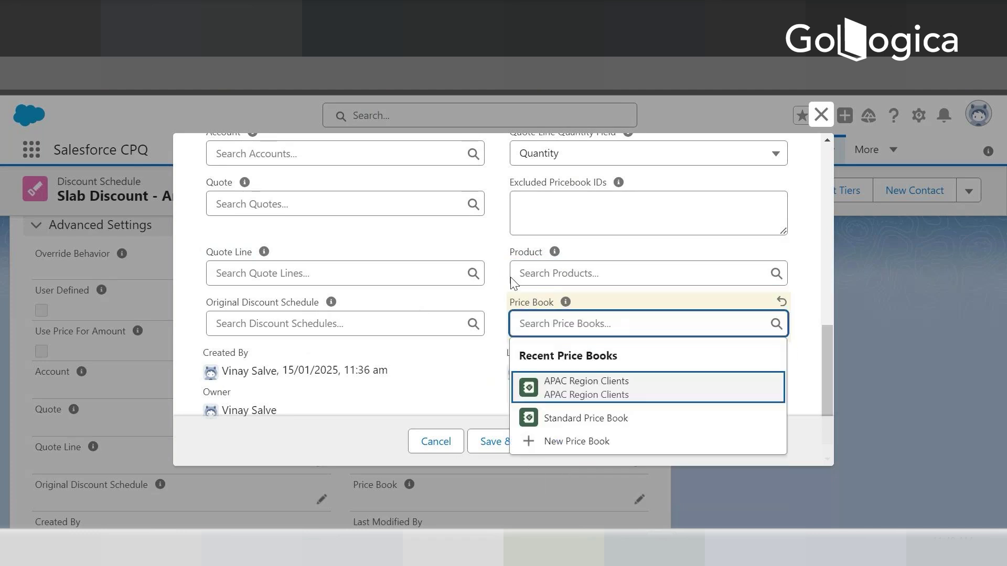
click(807, 283)
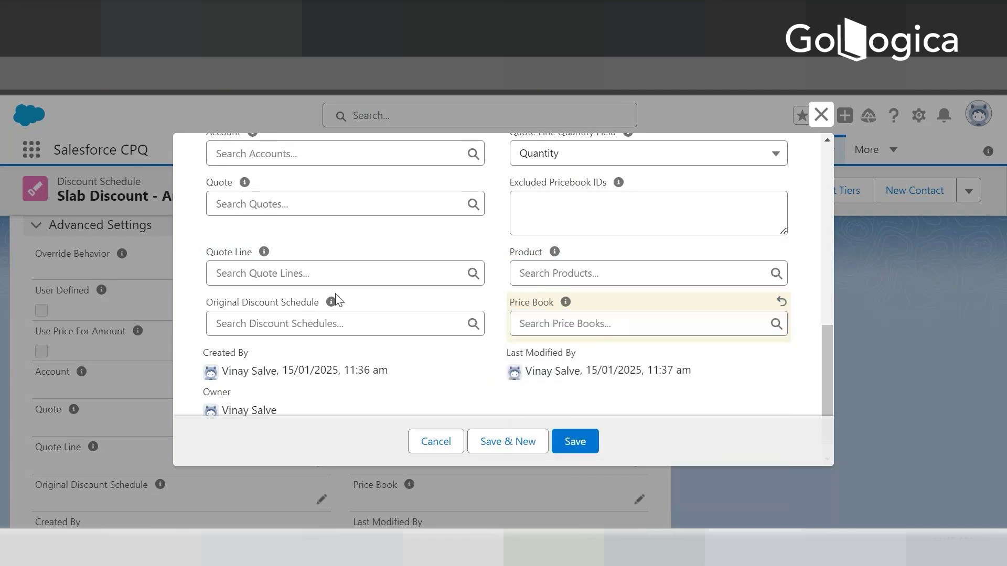
scroll(341, 291, up, 3)
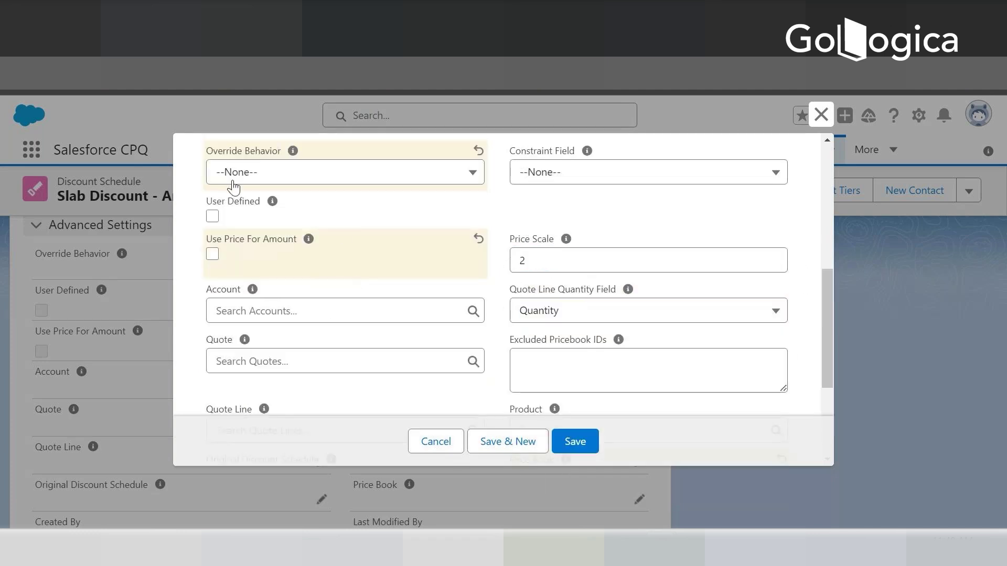
click(426, 444)
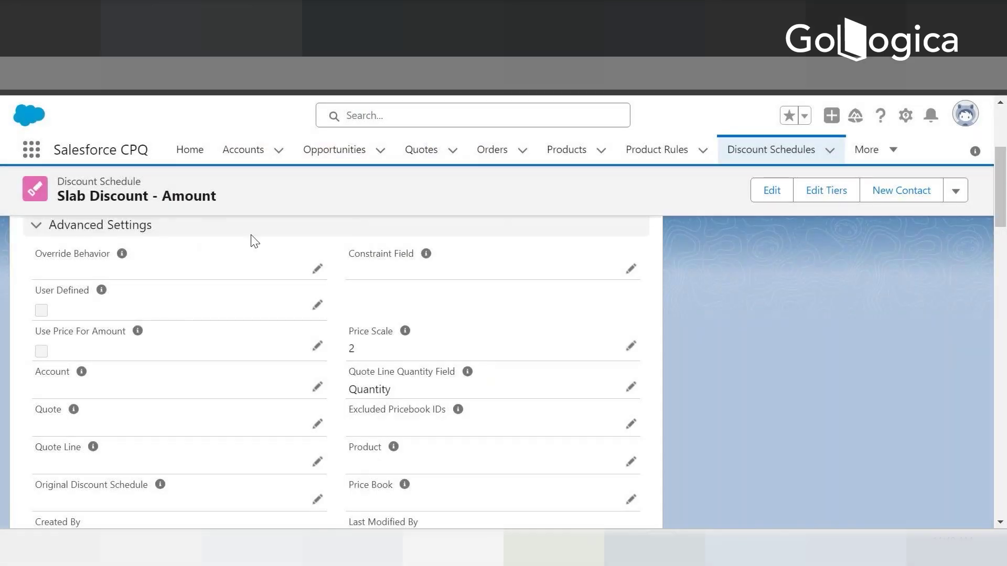
Set Override Behavior of Slab Discount - Amount to All and save the schedule
click(317, 269)
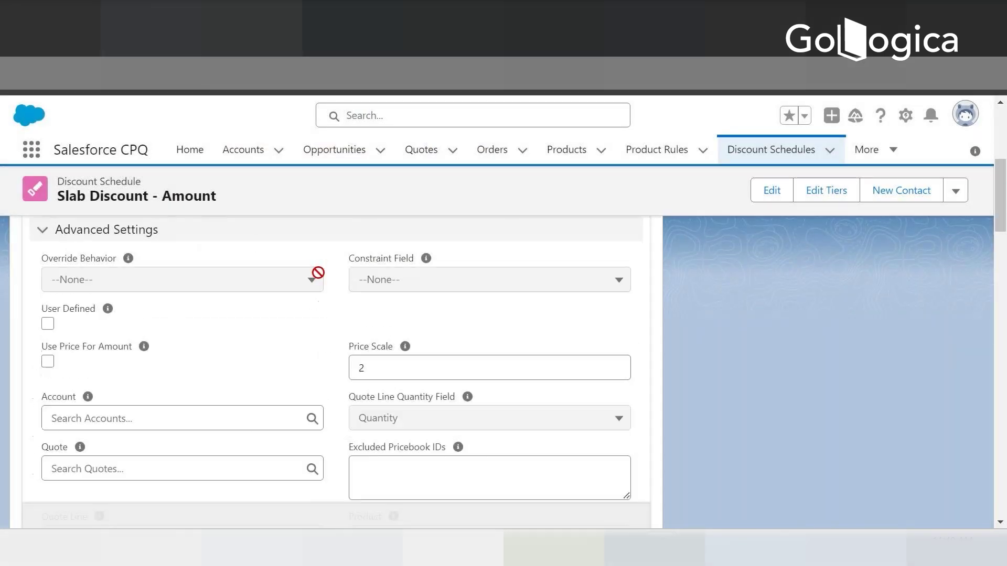
click(74, 283)
click(76, 339)
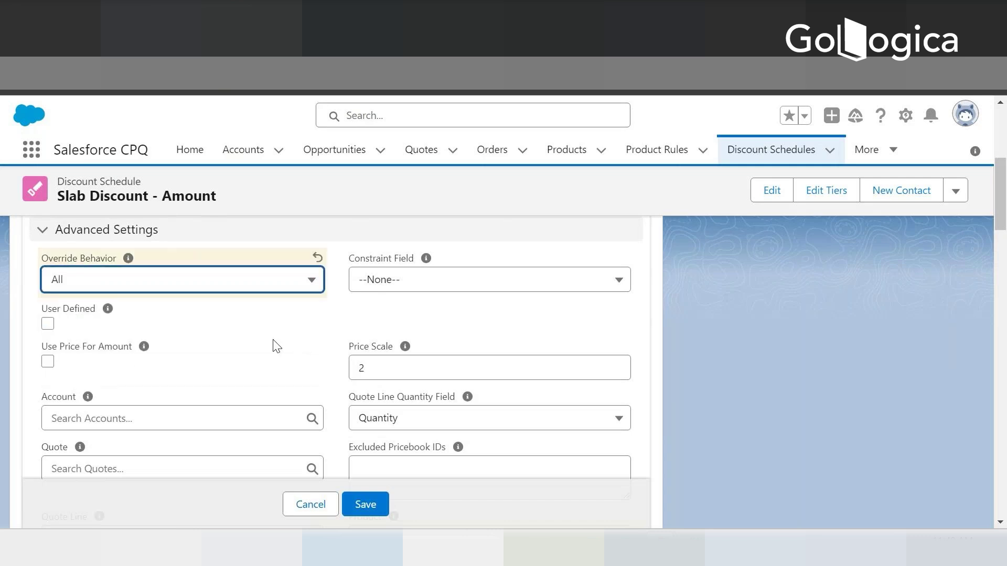
click(361, 506)
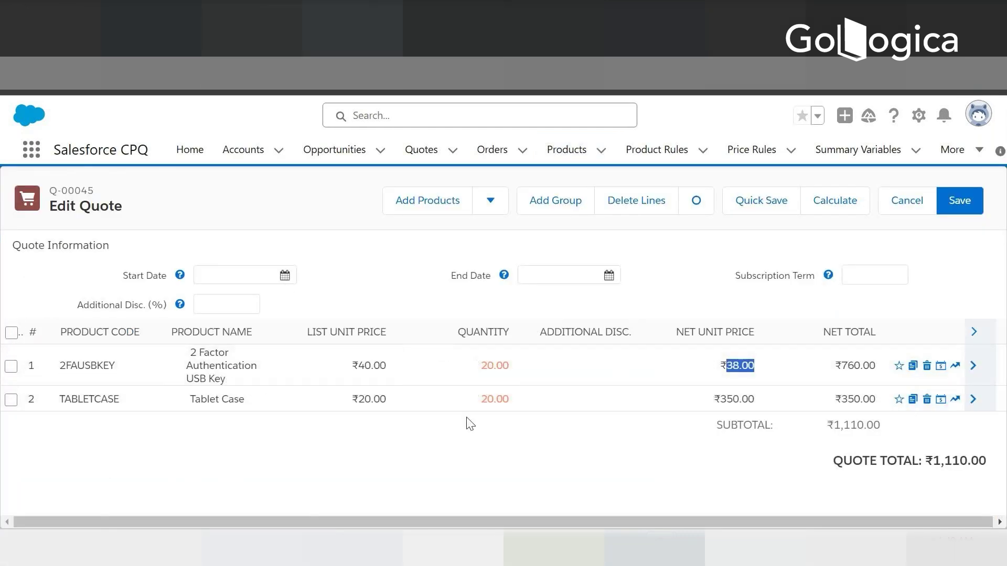
Open the discount schedule editor for the Tablet Case quote line and reduce the browser zoom to 90%
click(420, 443)
click(940, 402)
click(942, 401)
click(941, 399)
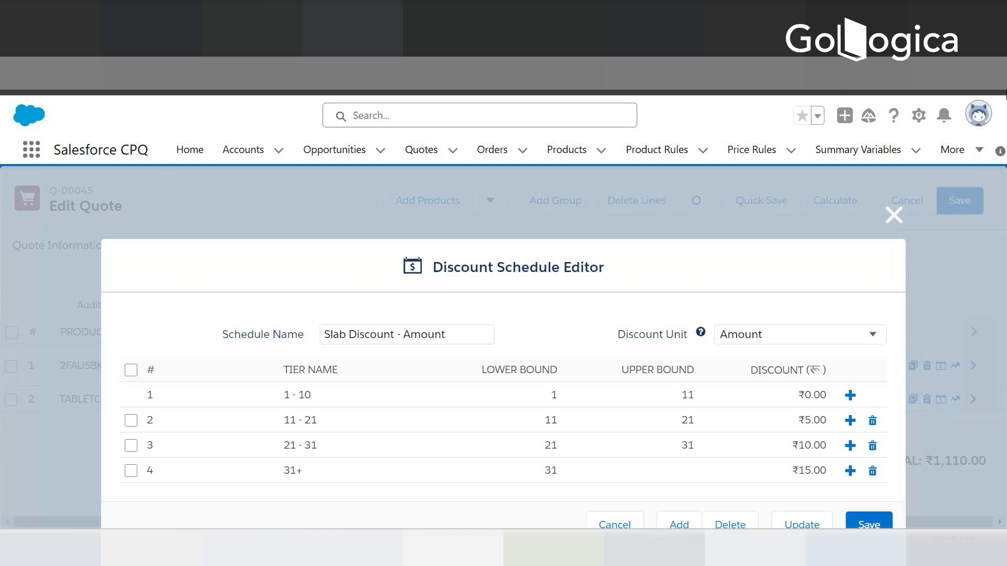
key(alt+f)
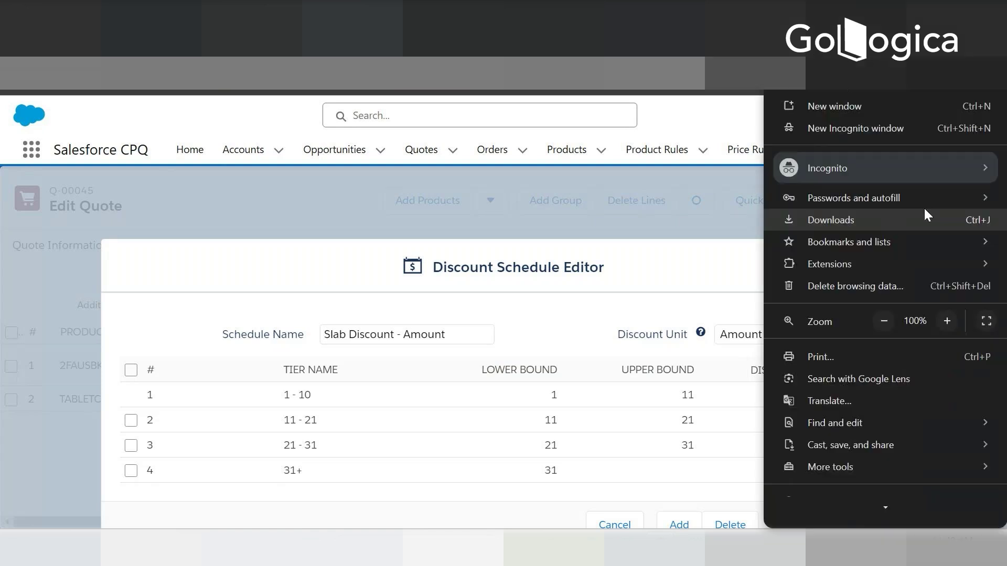
click(884, 321)
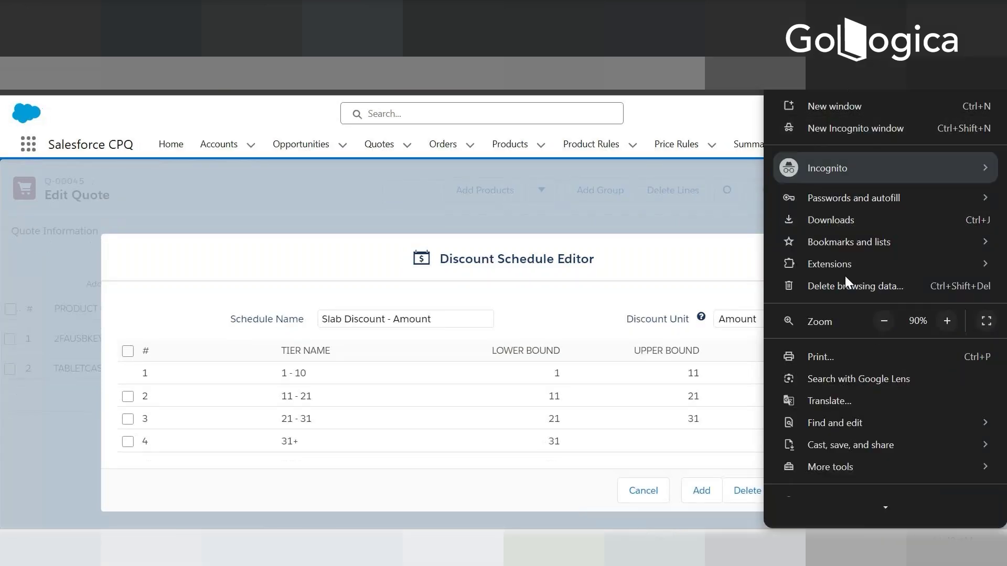
click(721, 125)
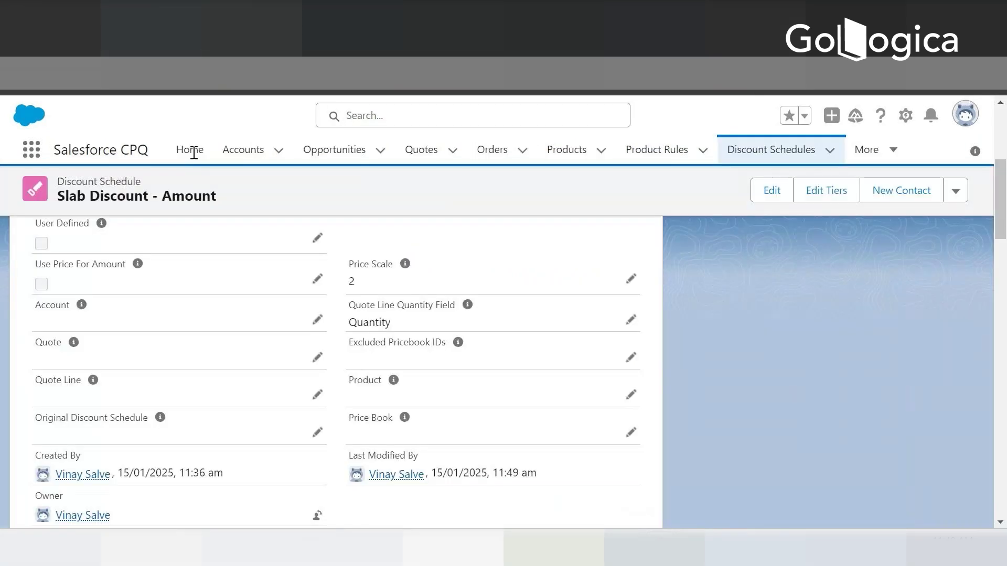
Check Override Behavior on the Slab Discount - Amount record, inspect the tier add and delete options on the quote line, and cancel the editor
key(ctrl+minus)
scroll(180, 344, up, 3)
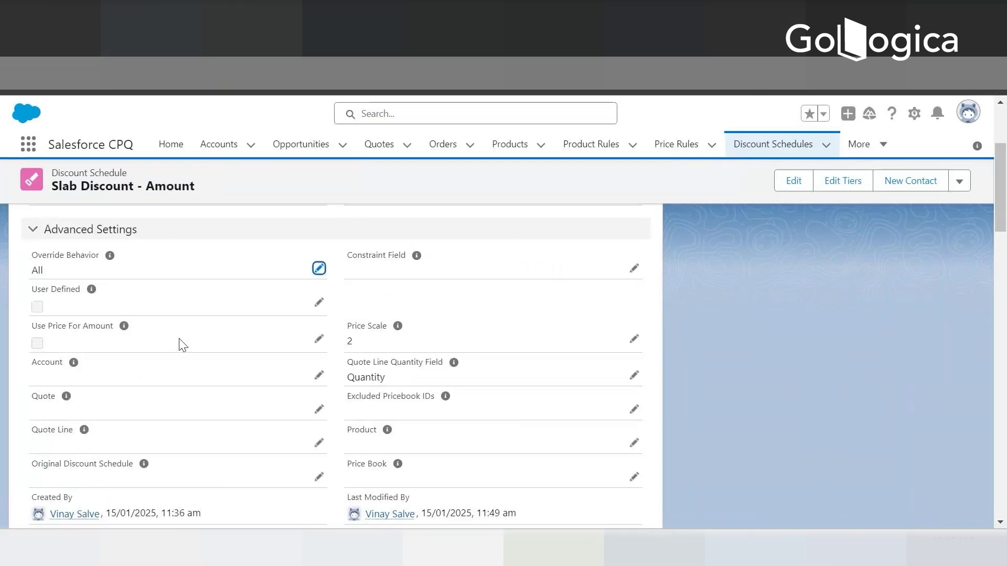
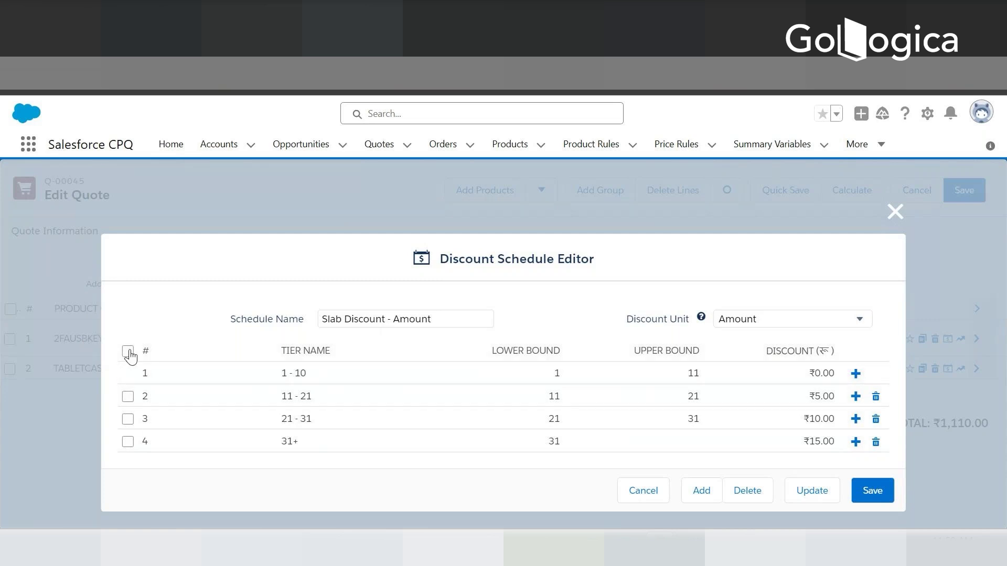
click(856, 375)
click(876, 397)
click(649, 495)
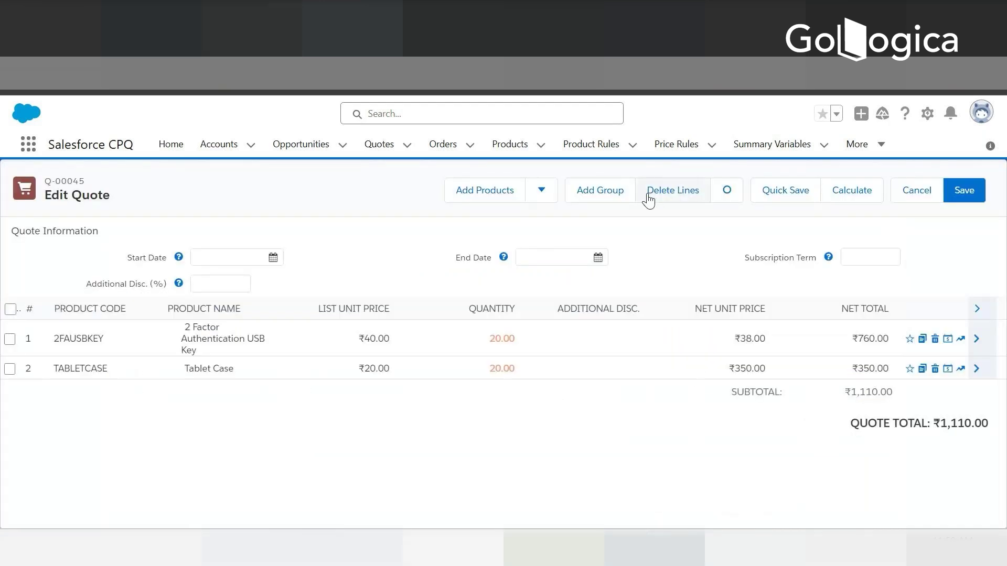
Delete all product lines from the quote, and reload the schedule record and the quote editor
click(10, 310)
click(666, 192)
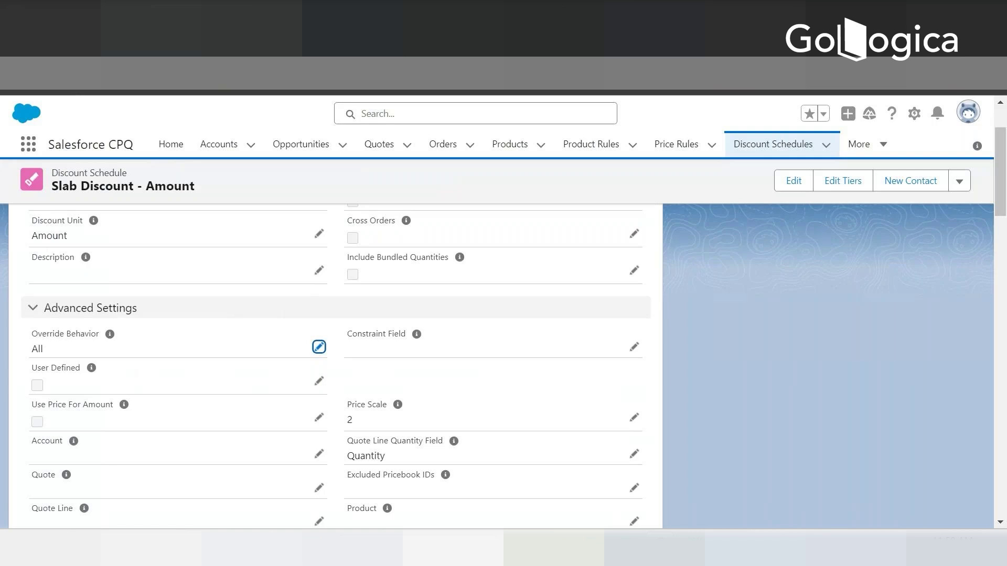
key(F5)
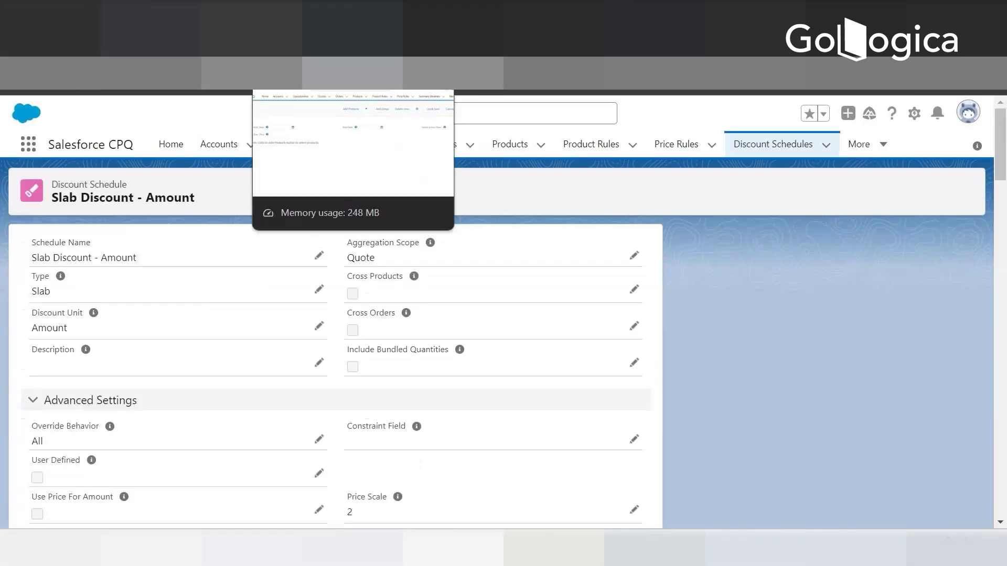
click(314, 14)
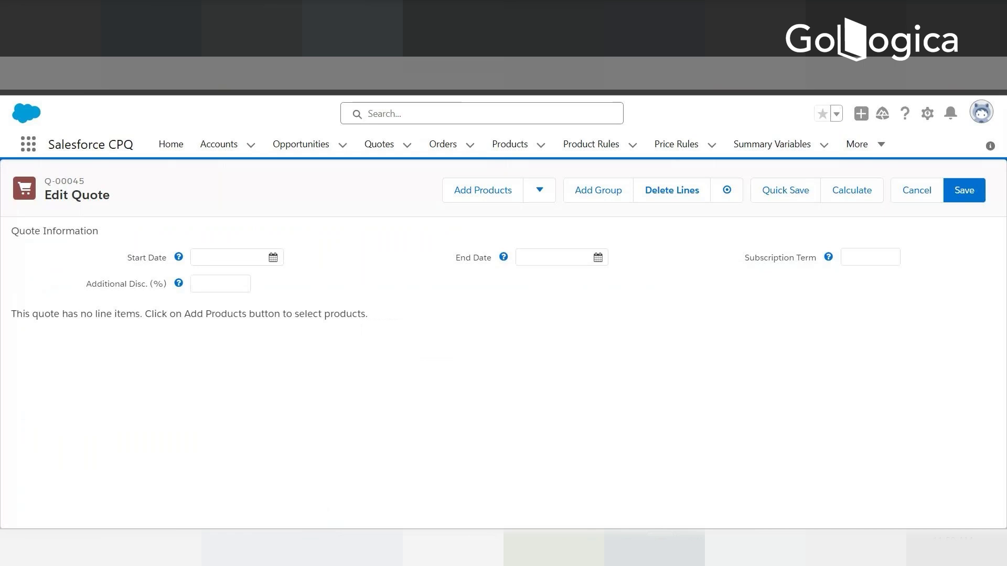
key(F5)
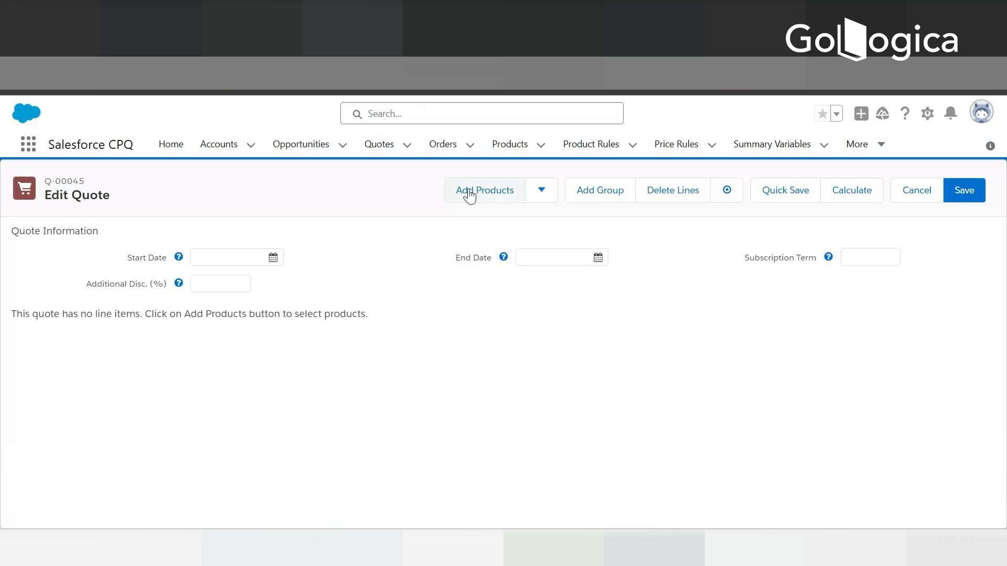
Find Tablet Case in the product selection and add it to the quote
click(470, 196)
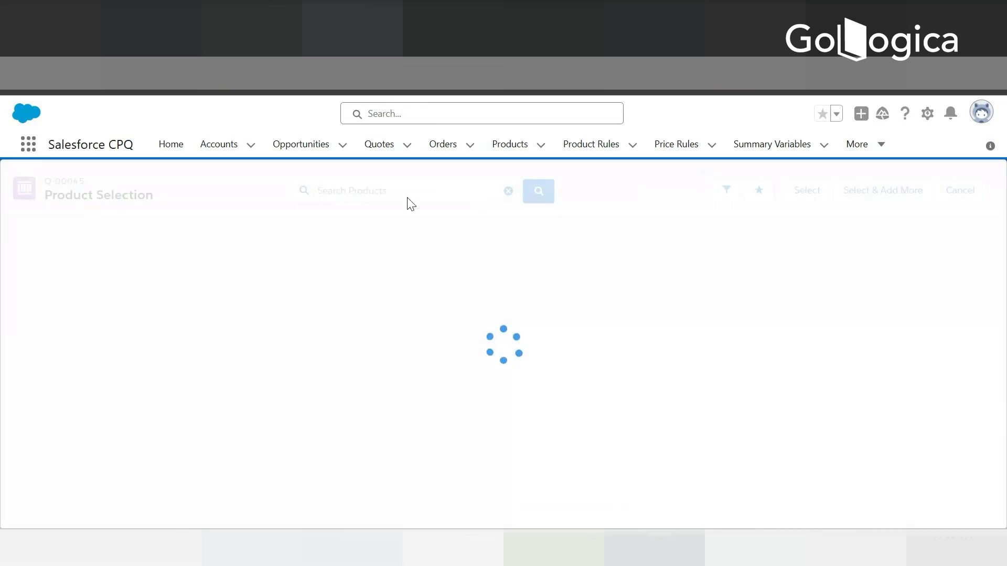
click(396, 193)
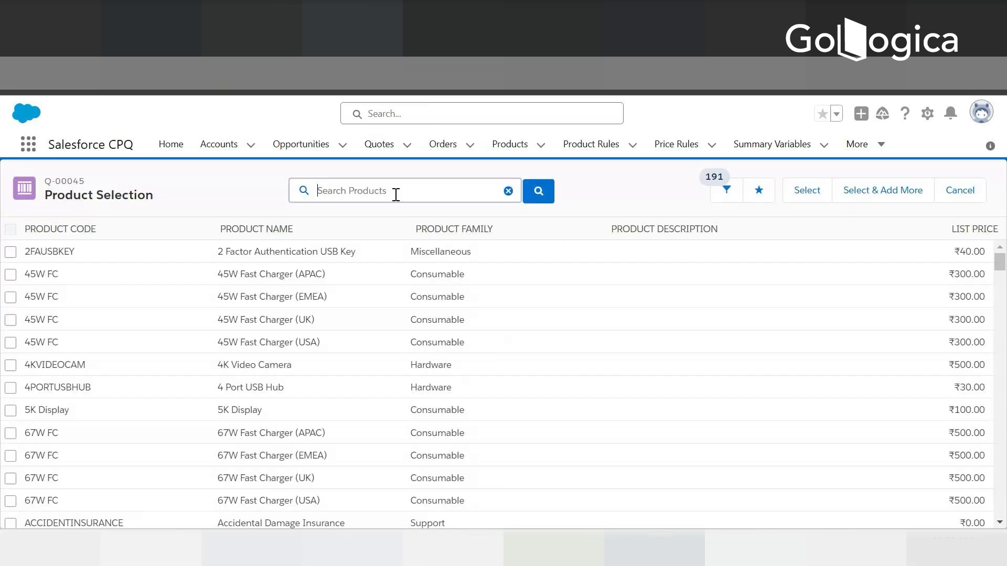
text(tablet)
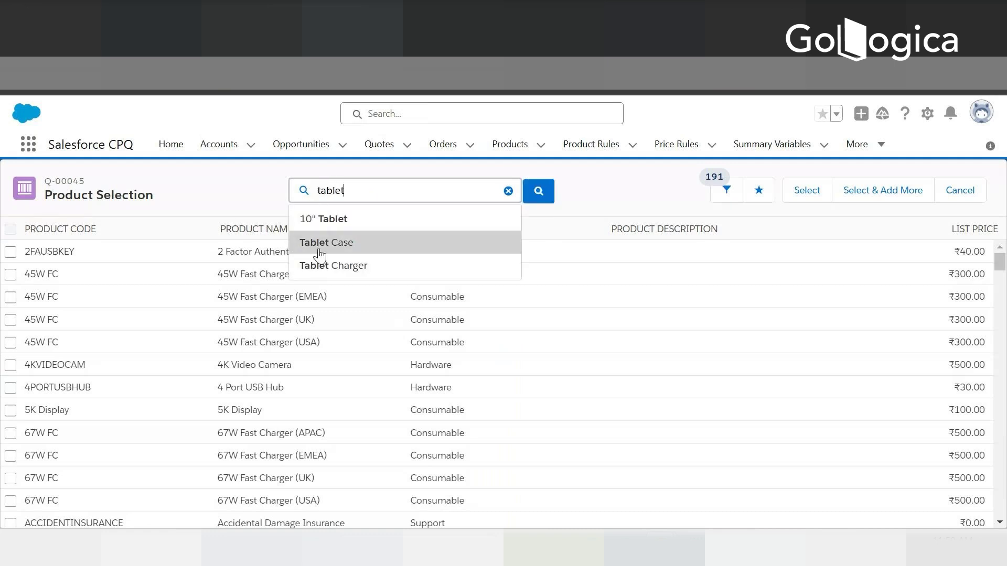
click(321, 246)
click(11, 253)
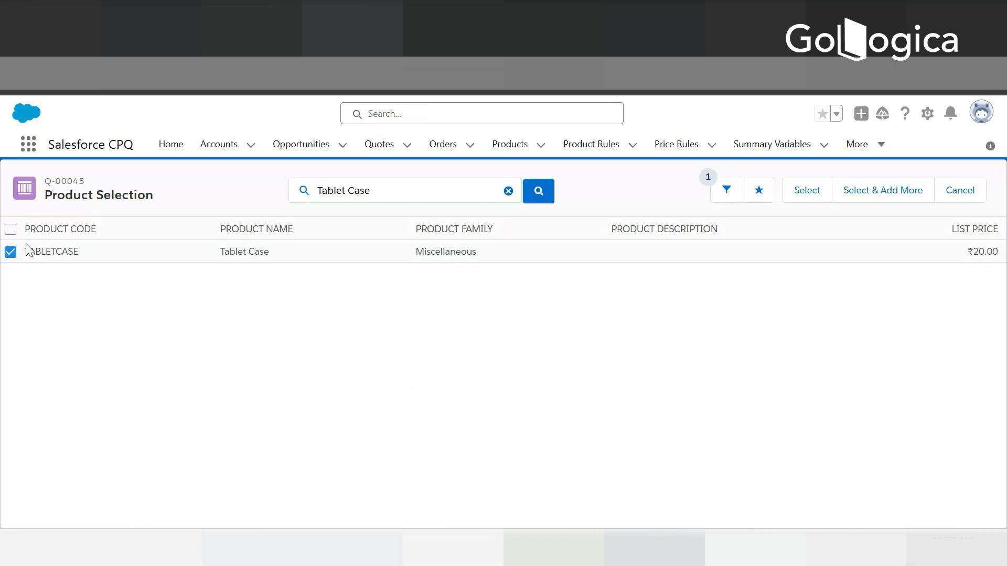
click(802, 195)
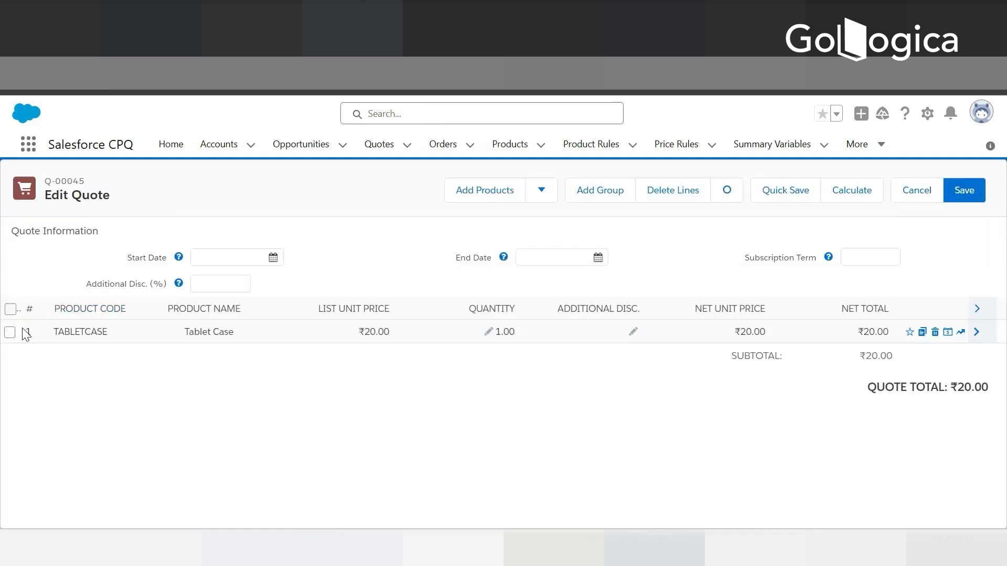
Set the Tablet Case line's quantity to 25 and recalculate the quote
click(487, 334)
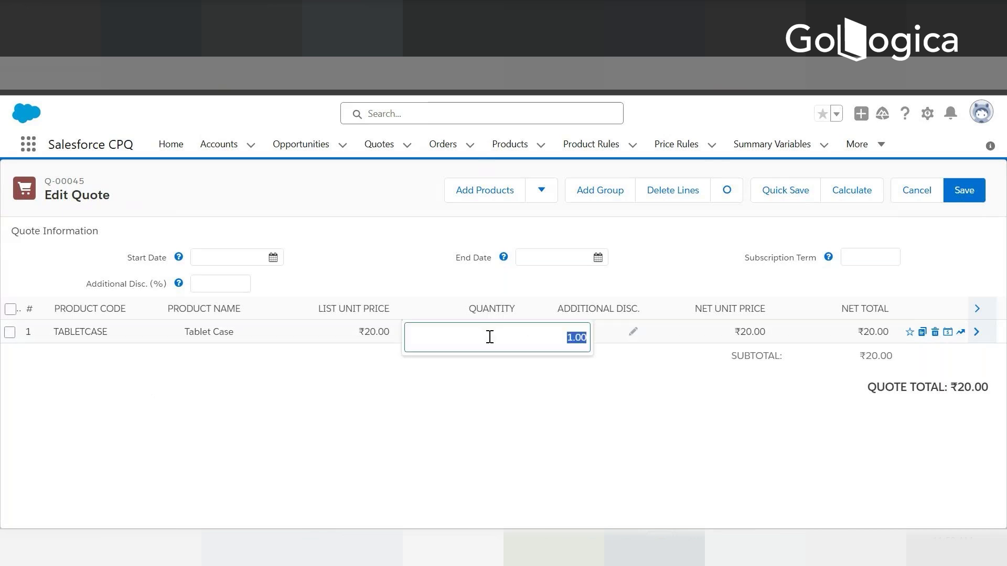
text(25)
click(508, 407)
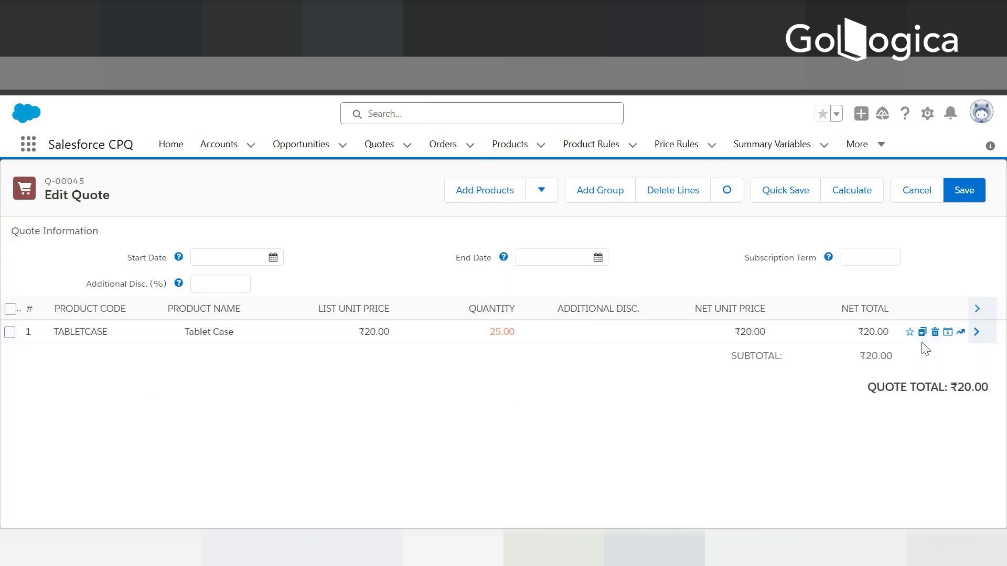
click(854, 198)
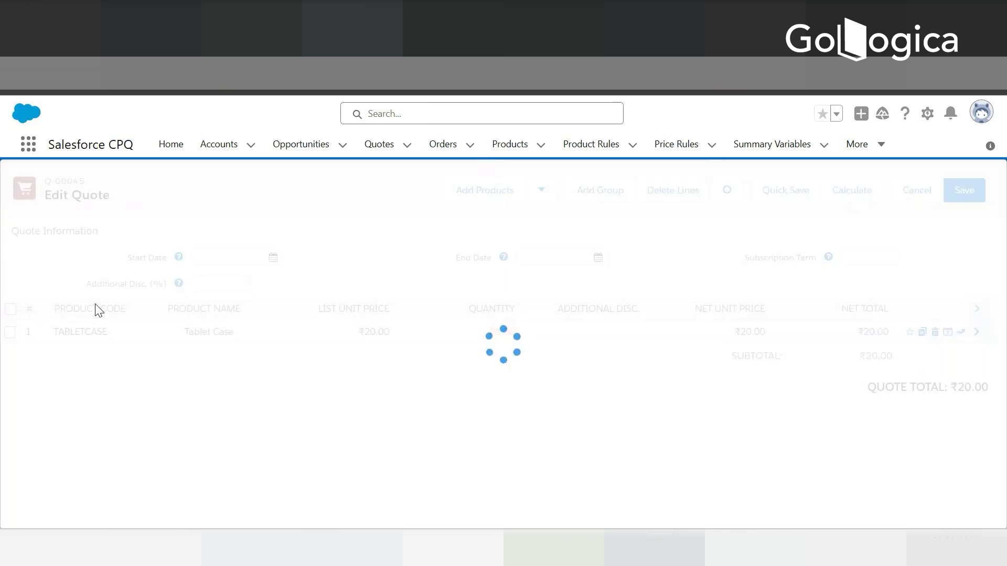
Open the discount schedule editor for the Tablet Case line, and select all deletable tiers before clearing the selection
click(947, 332)
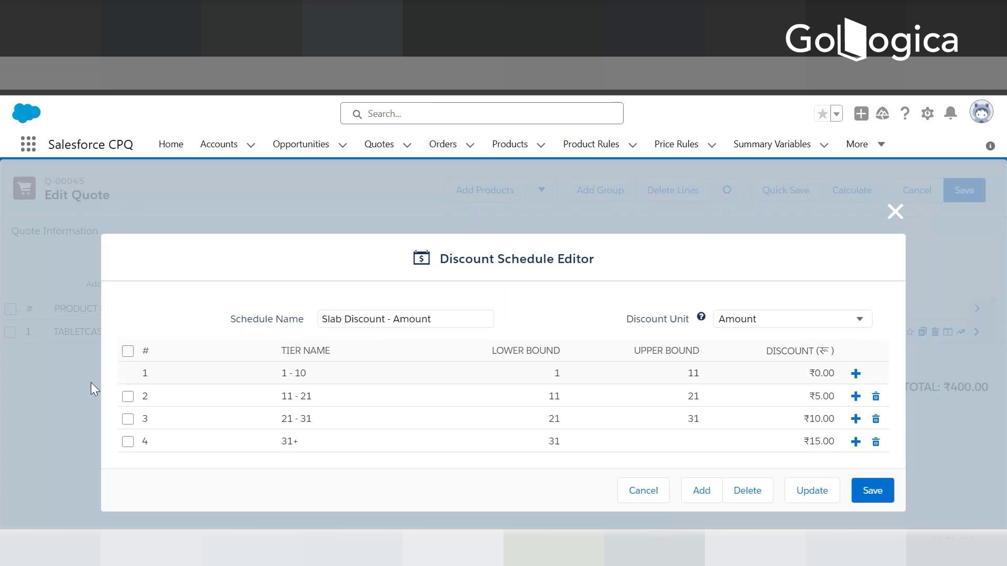
click(128, 352)
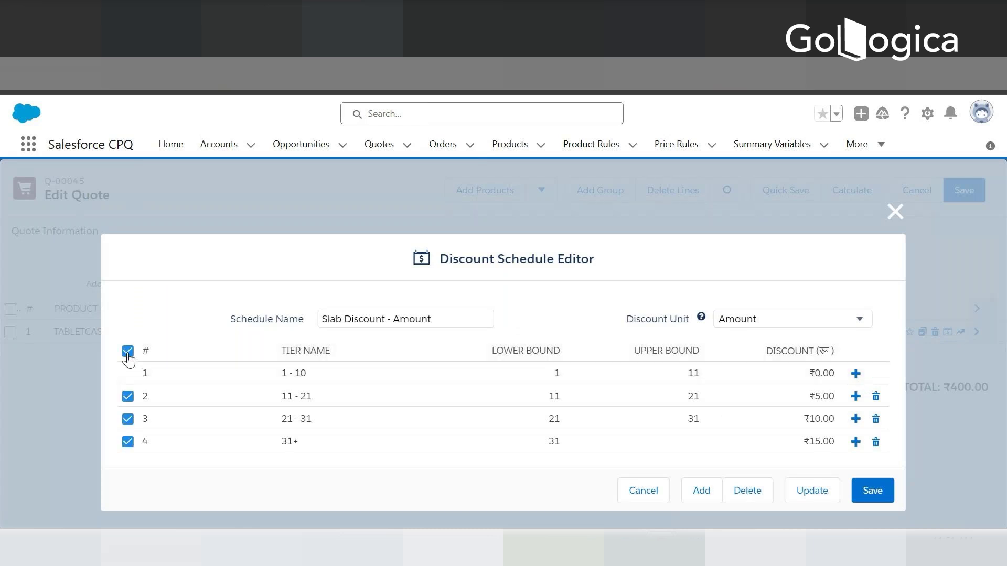
click(128, 353)
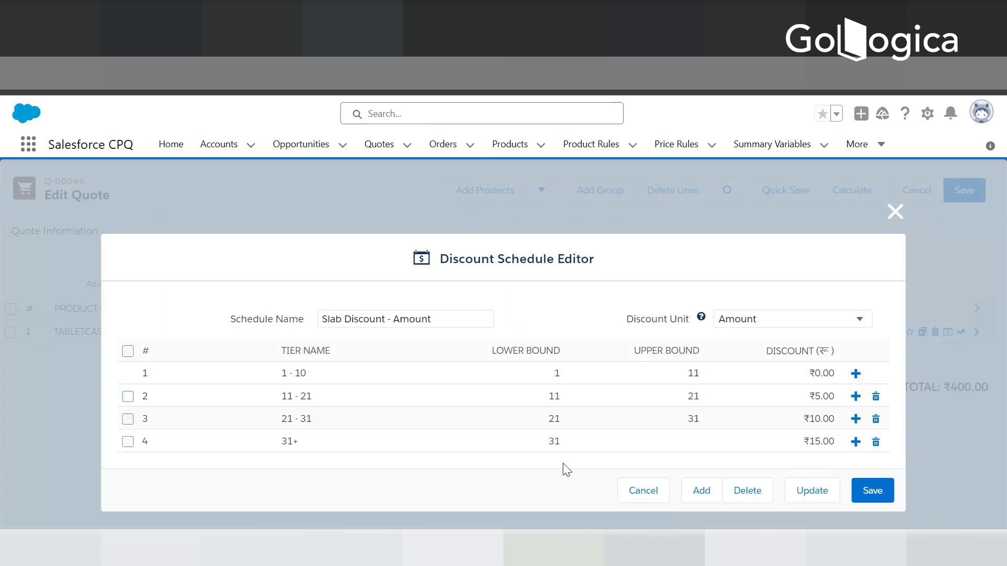
Try Percent and Price as the schedule's Discount Unit and return it to Amount
click(765, 321)
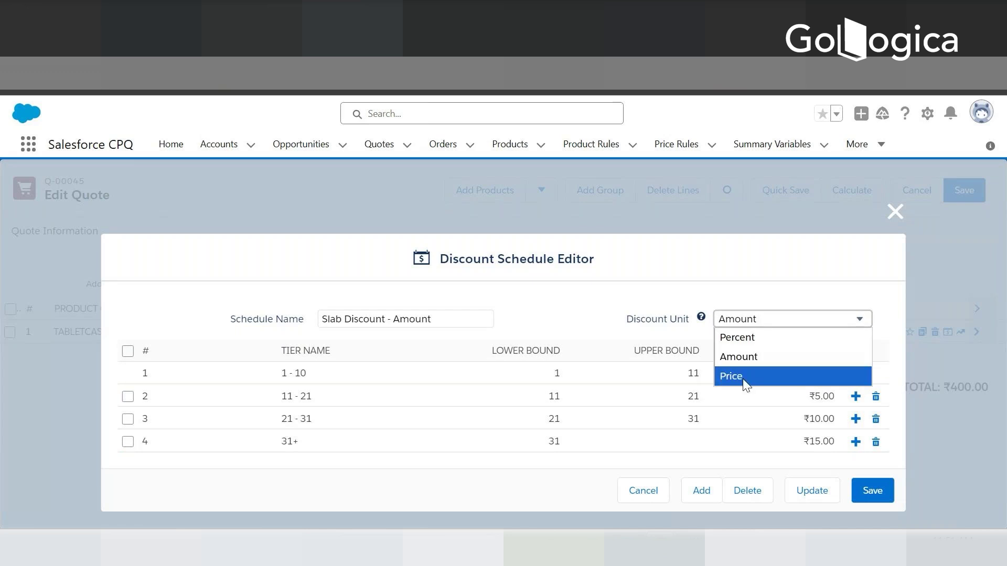
click(738, 341)
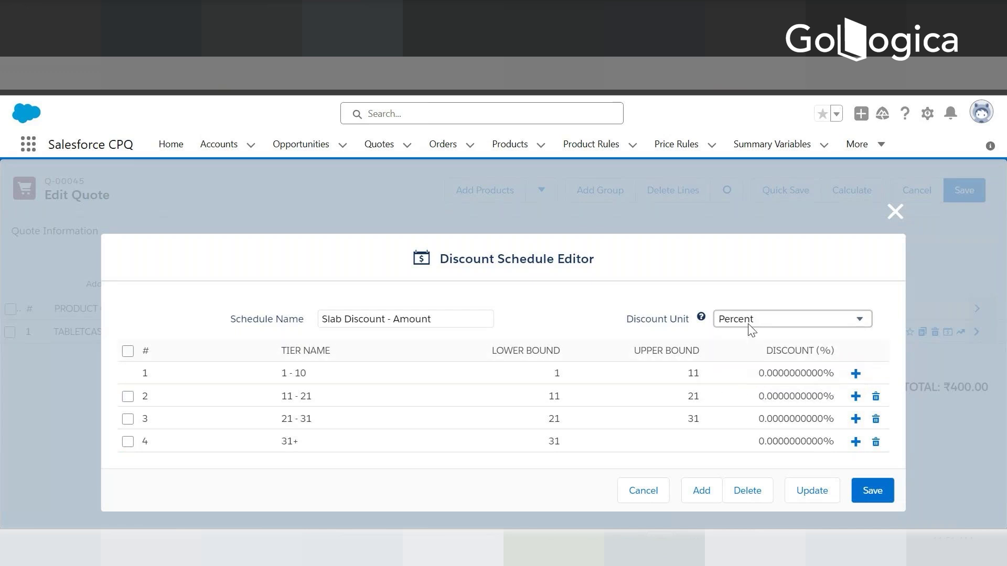
click(754, 321)
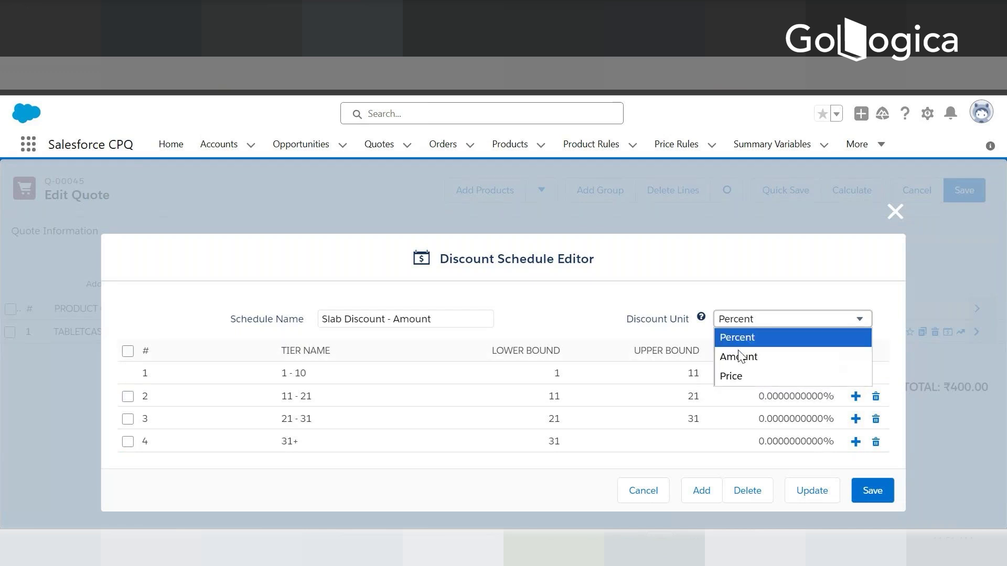
click(737, 355)
click(737, 323)
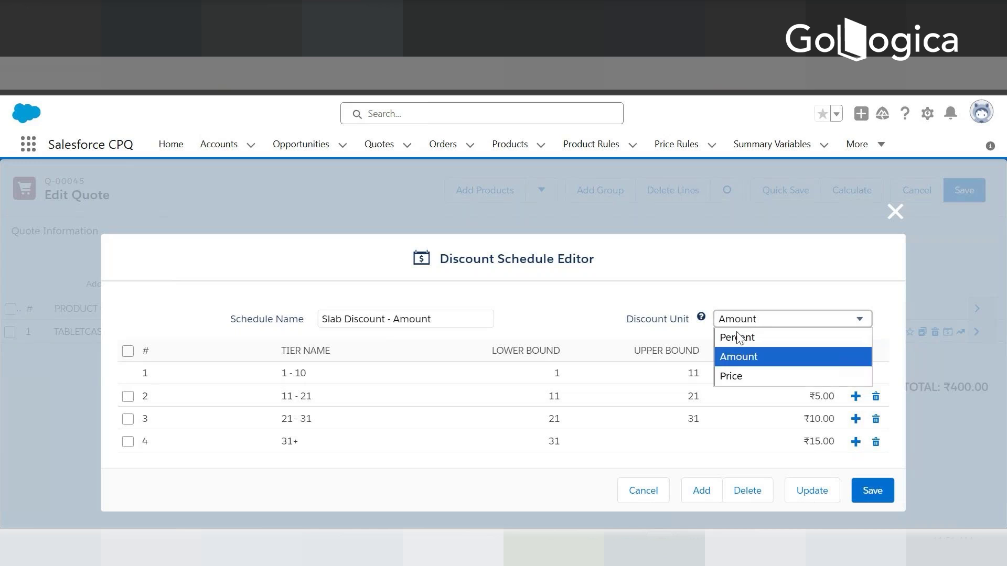
click(733, 374)
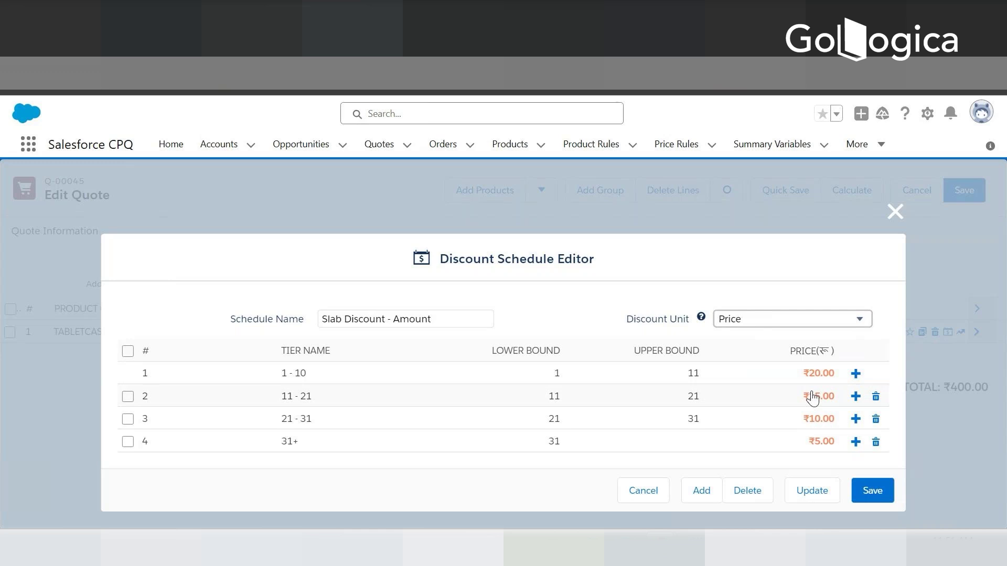
click(749, 322)
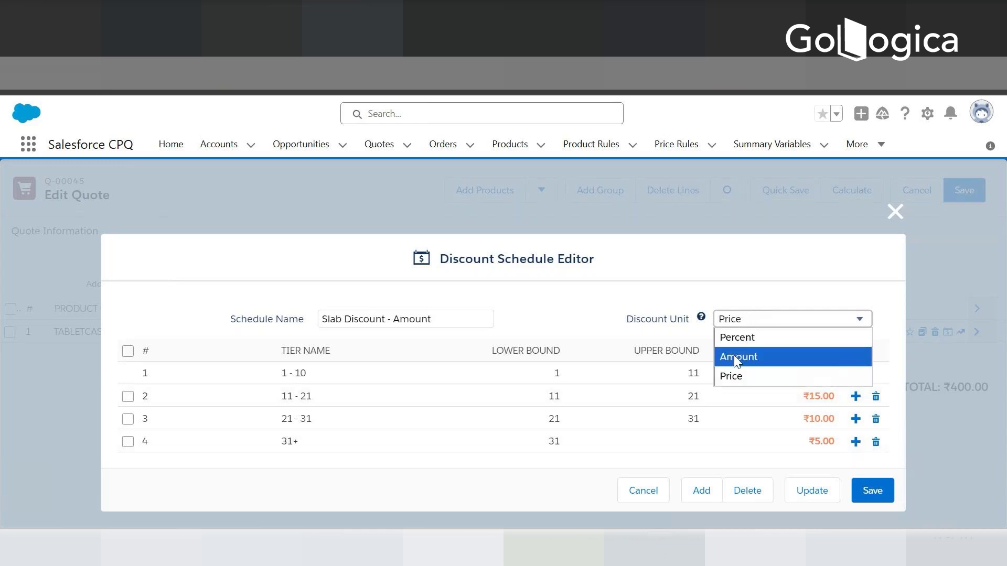
click(736, 358)
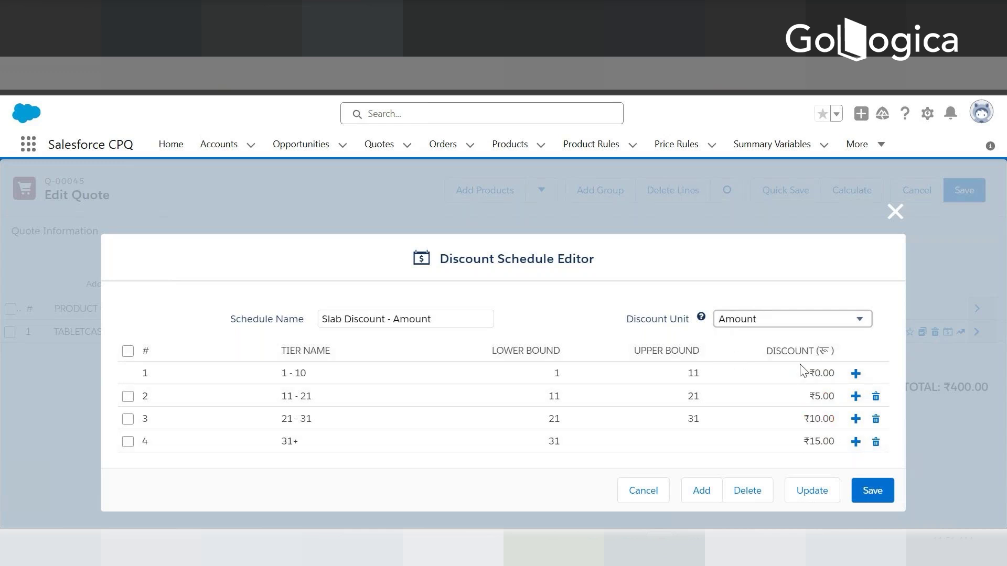
Try selecting and clearing the 11 - 21 and 21 - 31 tiers individually
click(127, 397)
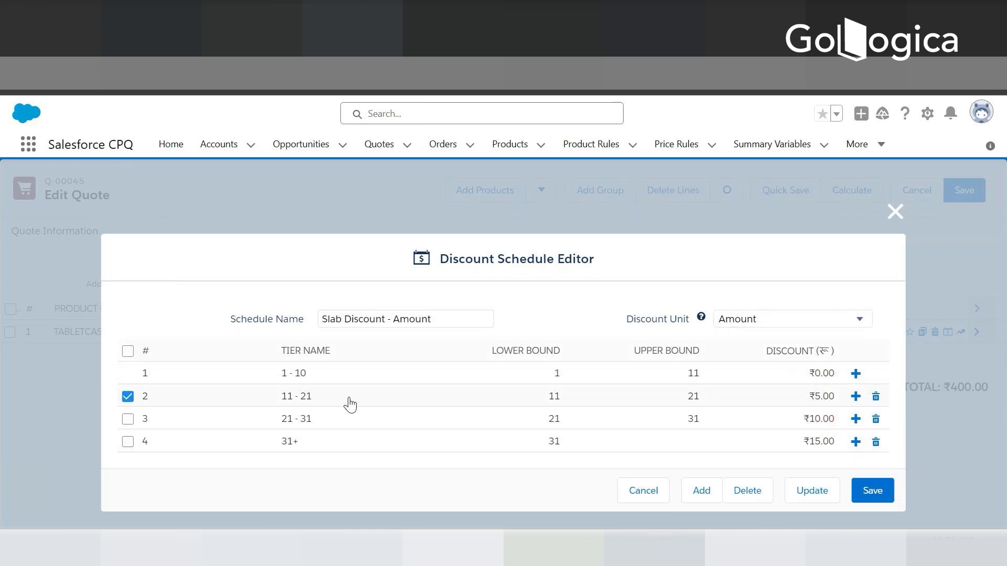
click(129, 400)
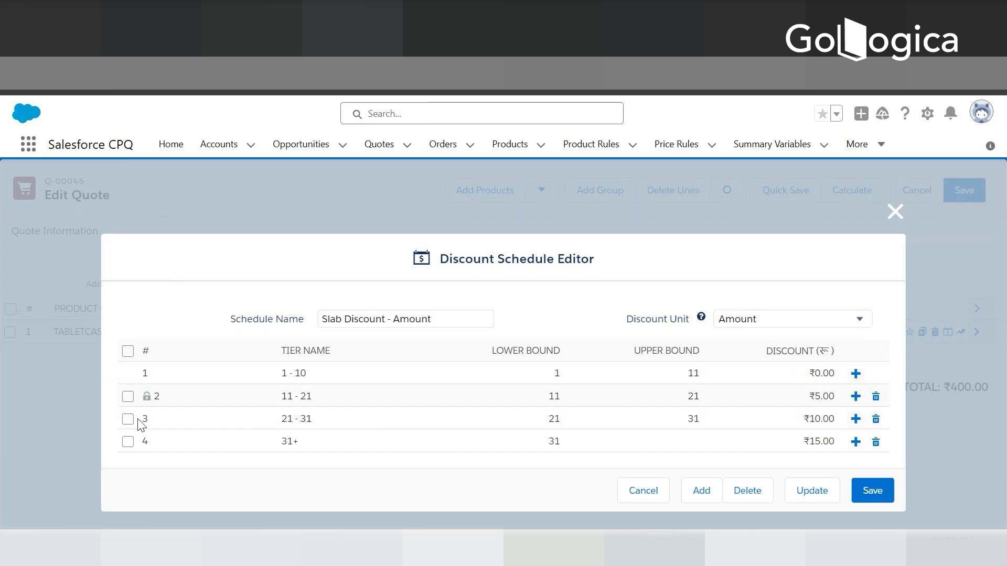
click(128, 422)
click(129, 400)
click(129, 420)
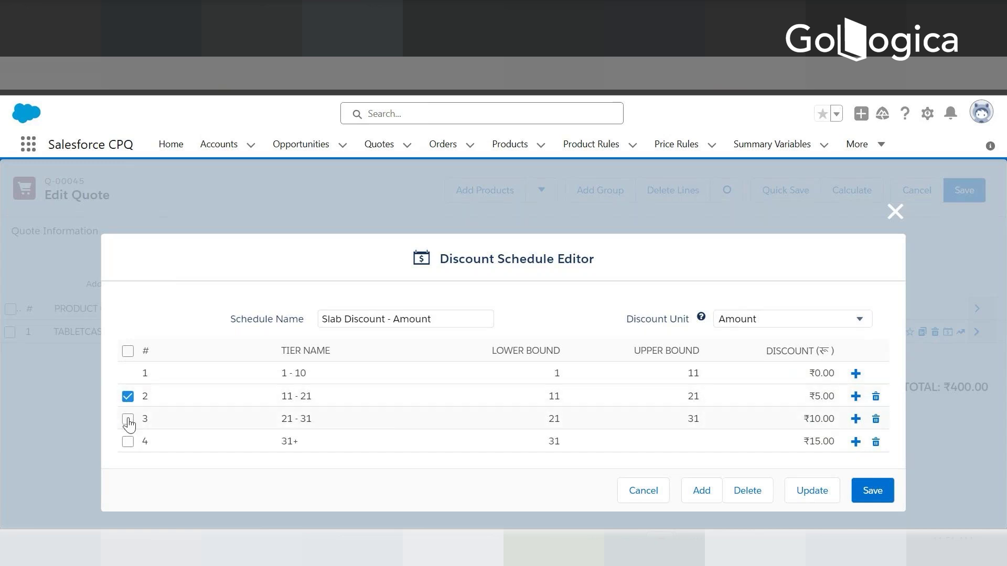
Try adding a tier below 11 - 21 and deleting it, and update the schedule's tiers
click(856, 397)
click(876, 419)
click(128, 396)
click(818, 496)
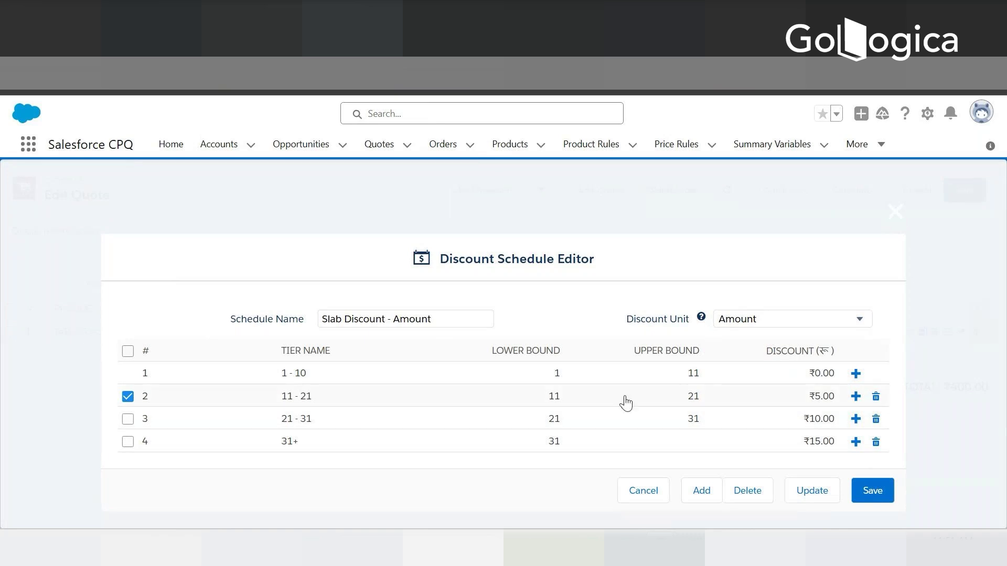
click(806, 496)
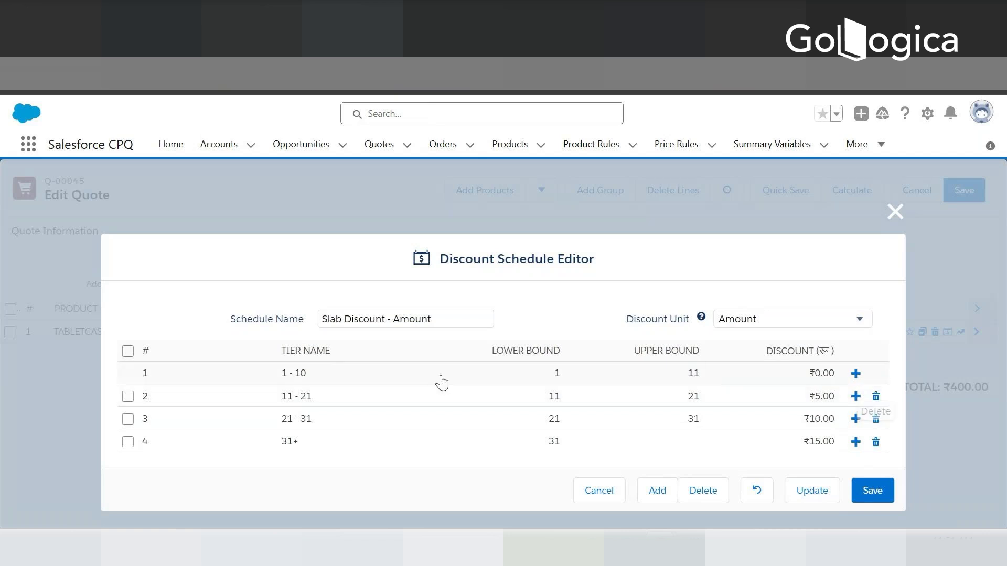
Set the 11 - 21 tier's discount to ₹7.00, update and save the schedule, and save the quote
click(128, 400)
click(817, 396)
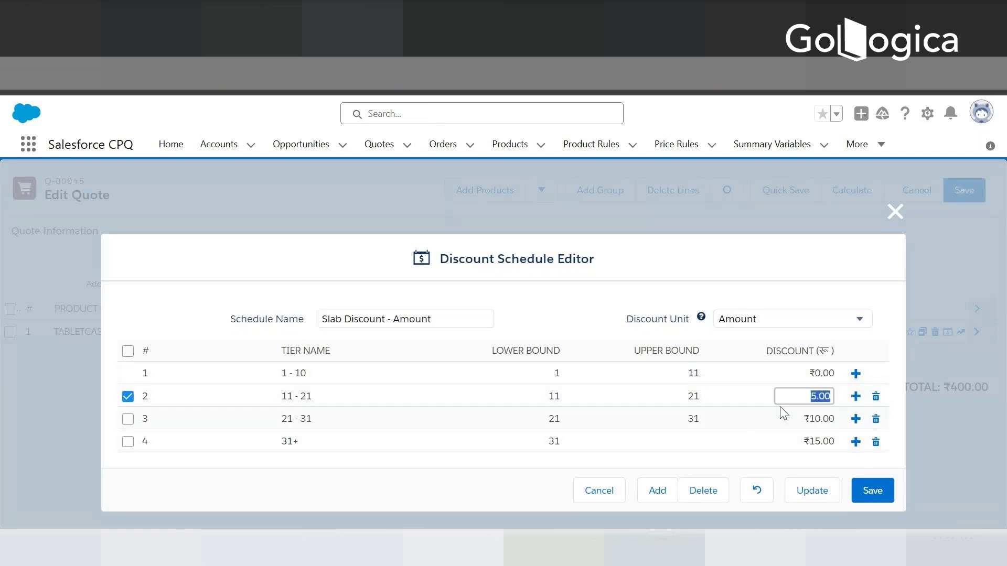
text(7)
click(834, 306)
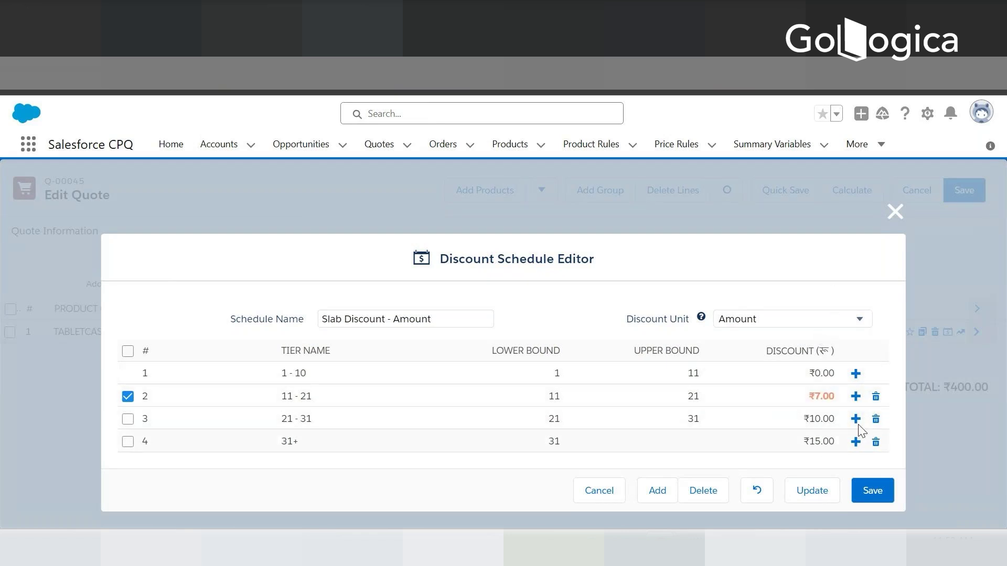
click(806, 499)
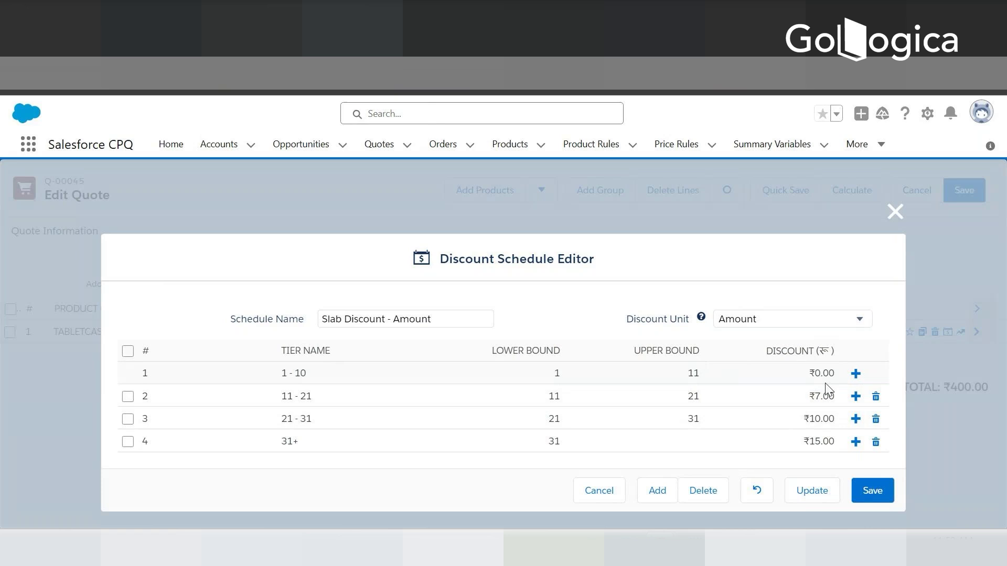
click(872, 496)
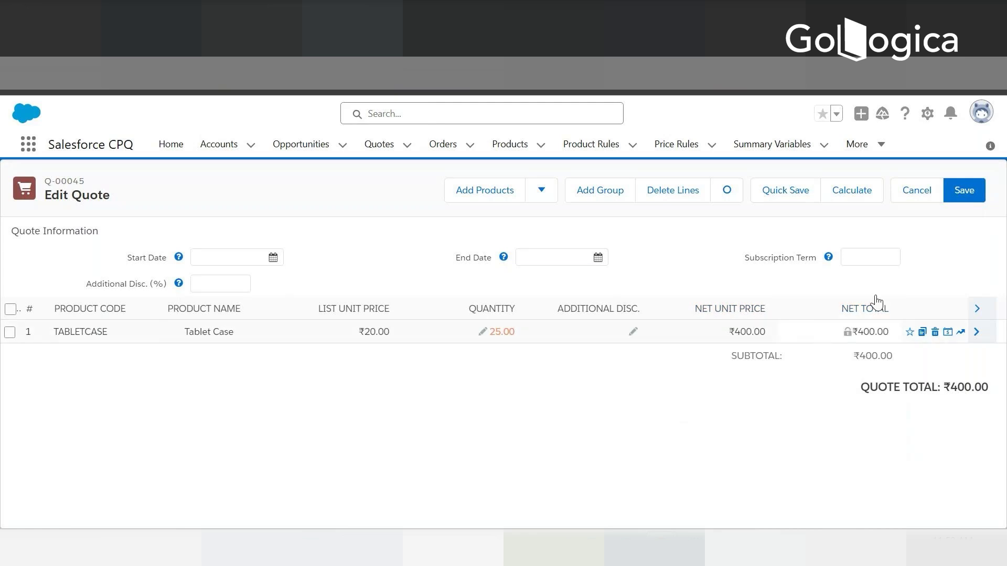
click(965, 192)
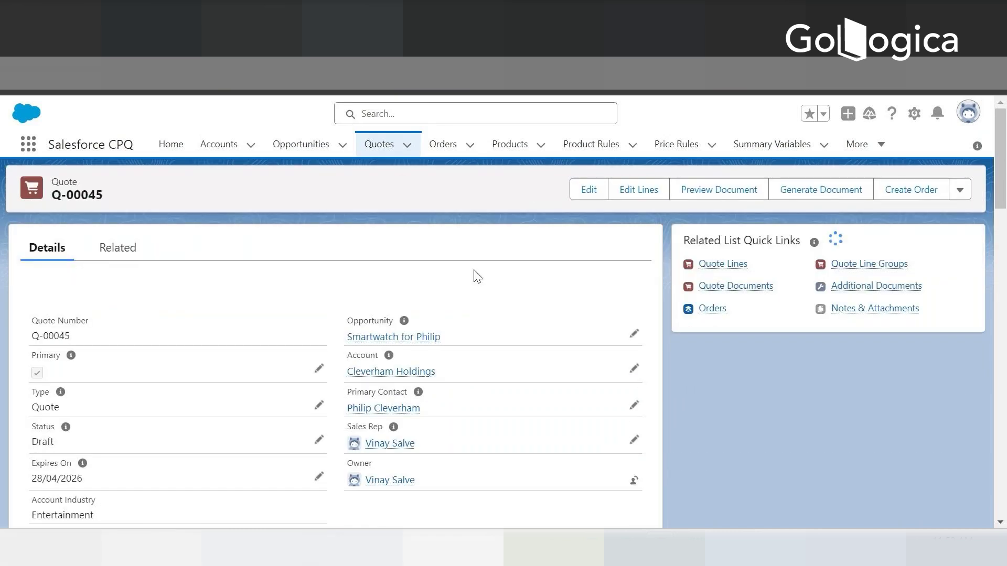
Open the Tablet Case quote line record from the quote's lines and examine its Discount Information section
mouse_move(737, 266)
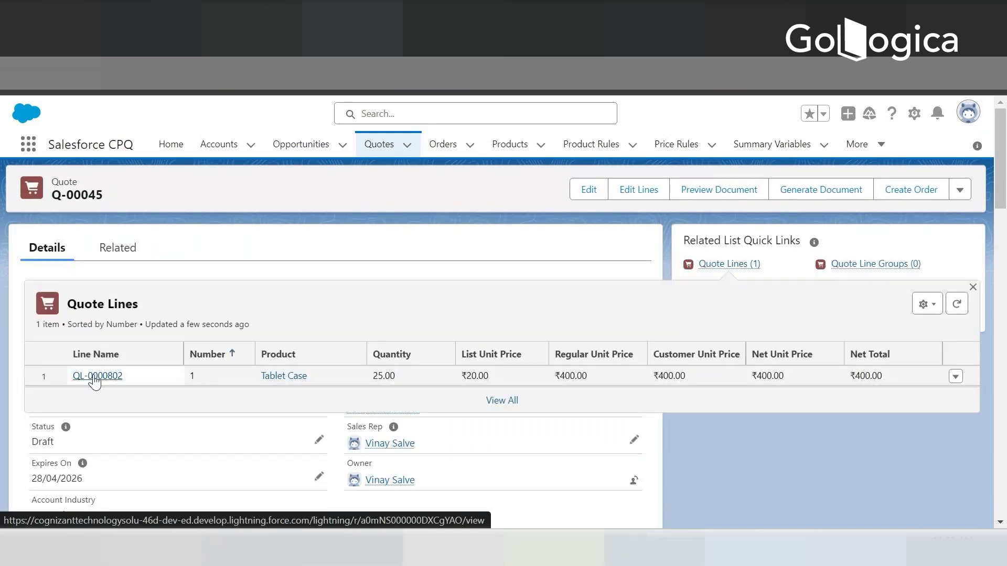
click(96, 376)
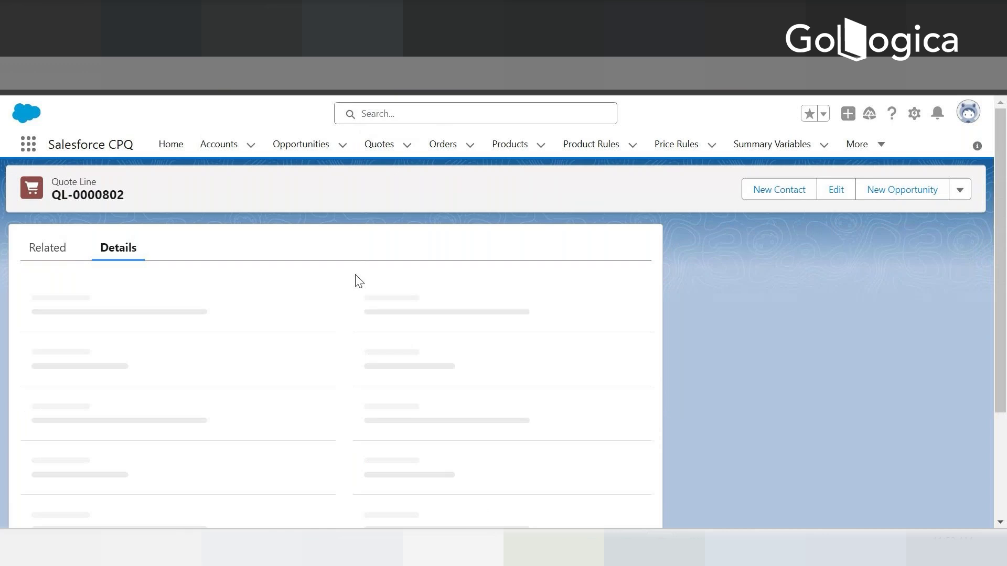
scroll(255, 350, down, 3)
scroll(260, 346, down, 5)
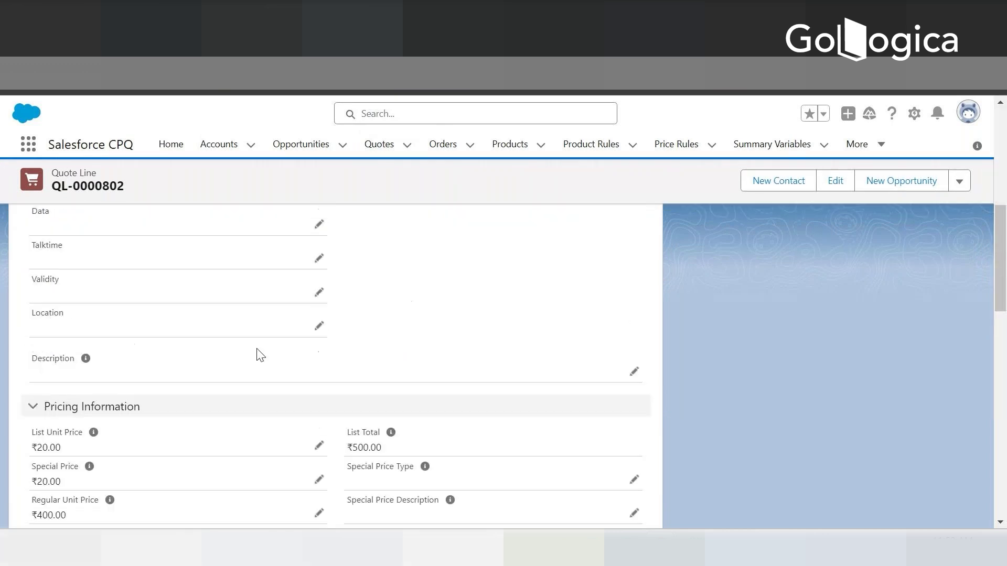
scroll(260, 356, down, 5)
scroll(250, 368, down, 6)
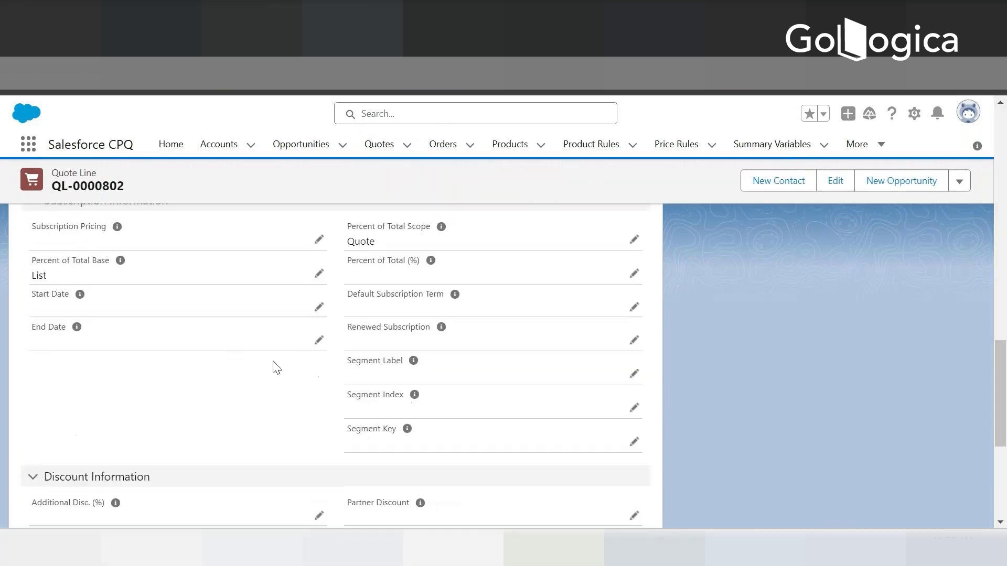
scroll(283, 394, down, 5)
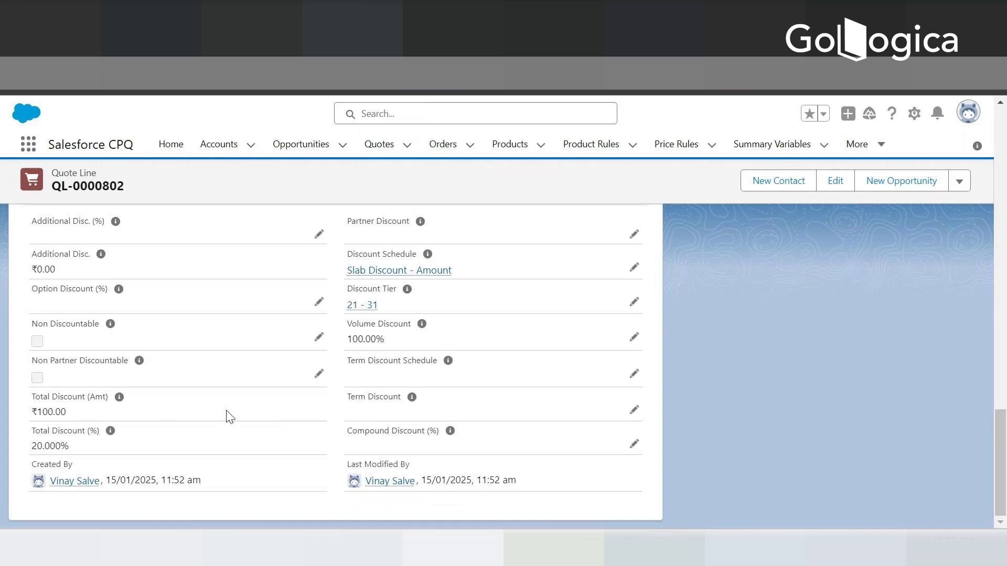
Review the Slab Discount - Amount schedule's advanced settings and return to the top of the quote line record
scroll(231, 411, up, 8)
scroll(240, 409, up, 5)
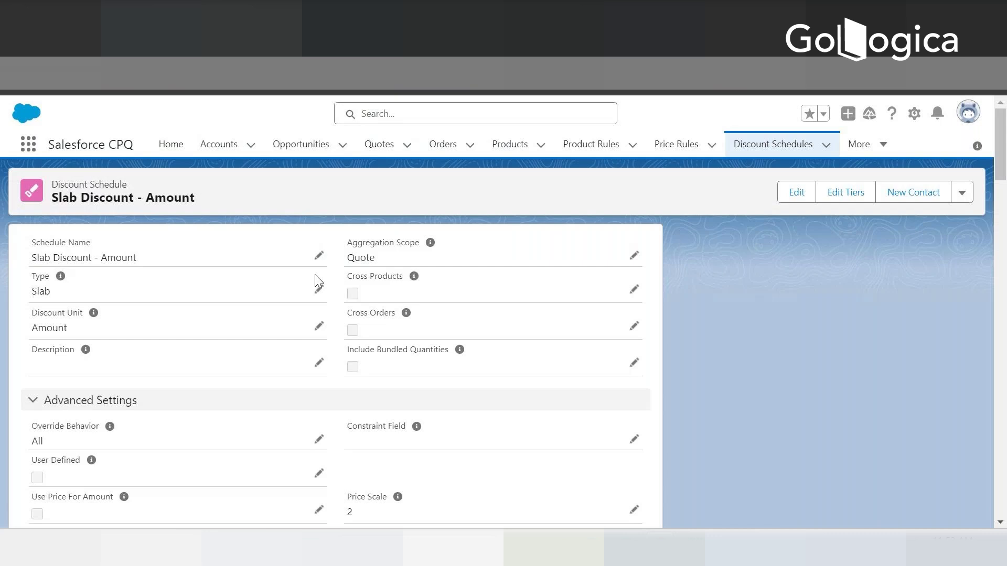
scroll(315, 294, down, 7)
scroll(304, 310, up, 3)
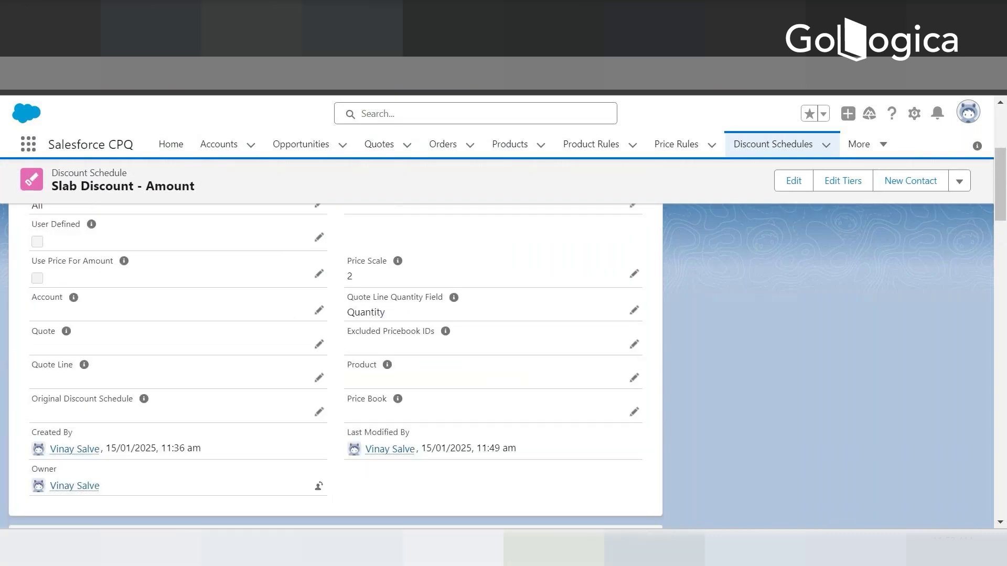
click(294, 73)
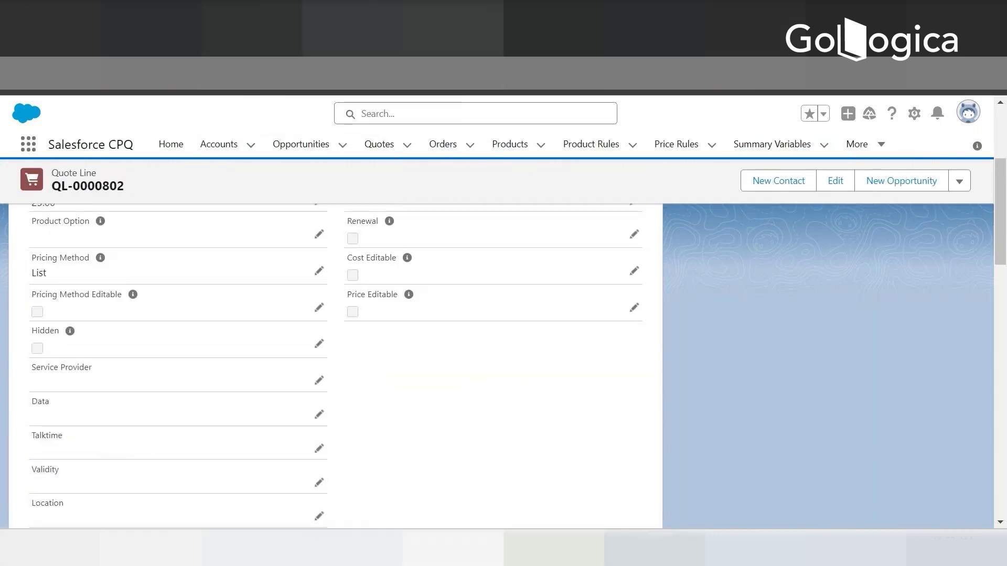
scroll(298, 287, up, 4)
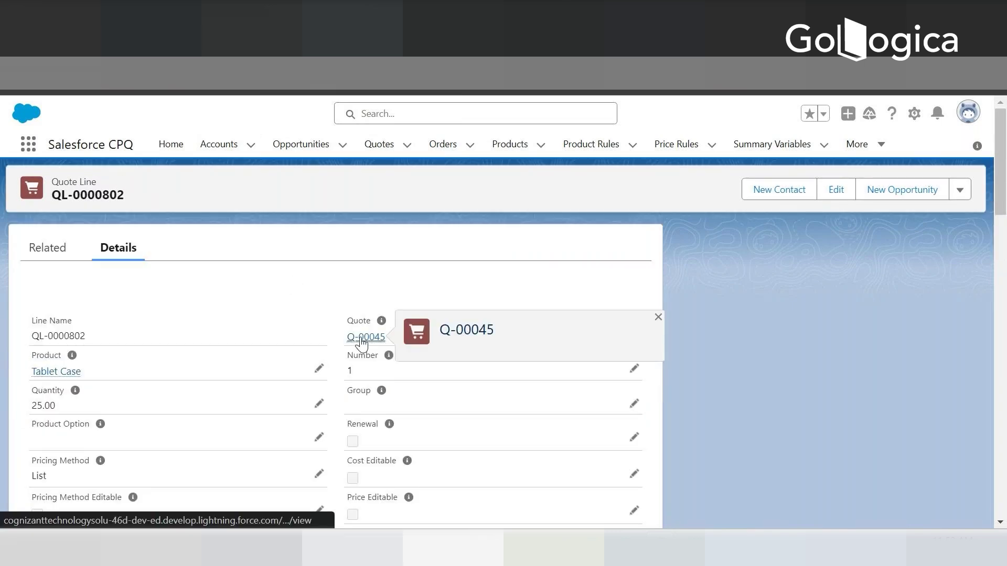
Go back to the line's parent quote, look over its details, and view its linked opportunity in a new browser tab
click(359, 337)
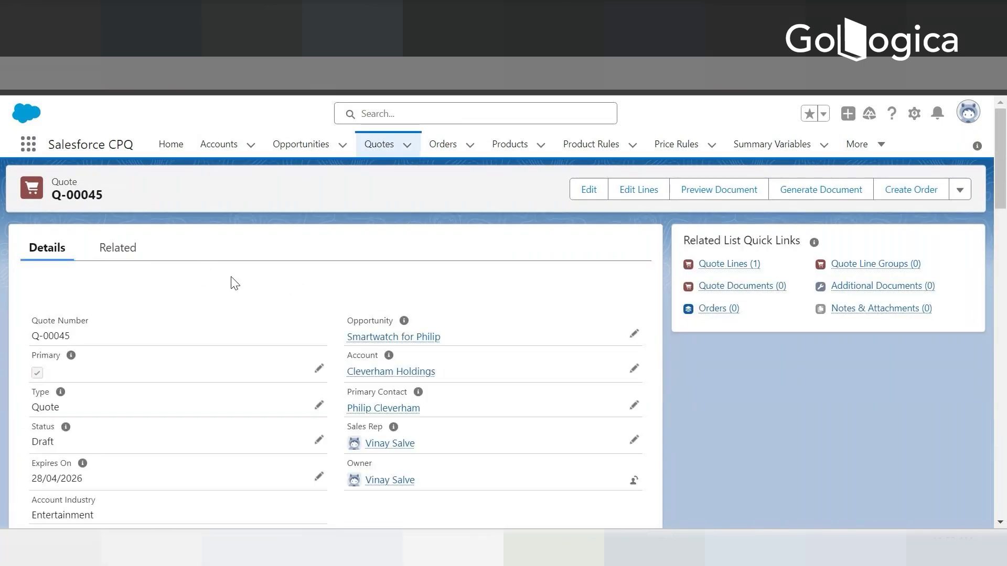
scroll(228, 282, down, 2)
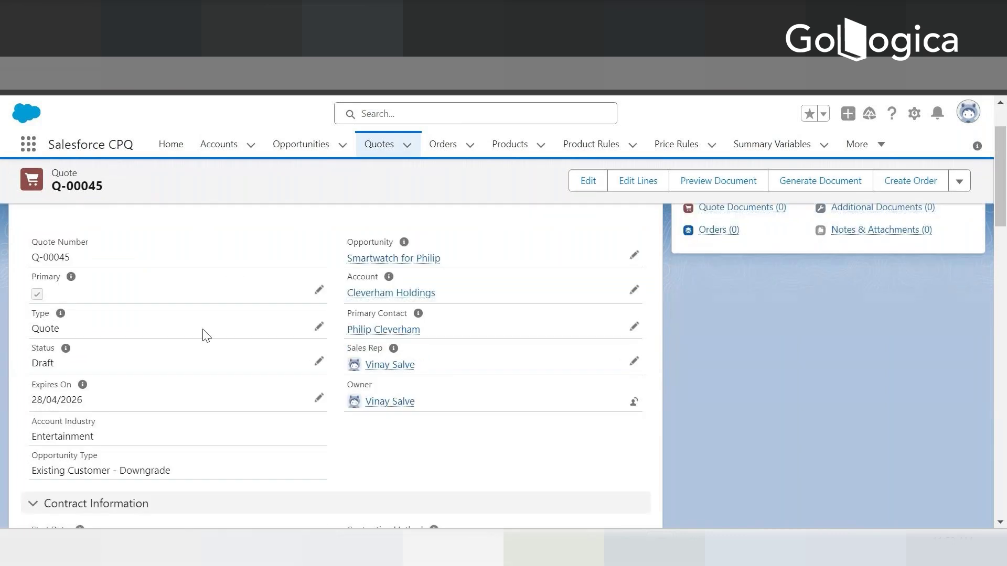
scroll(207, 341, down, 3)
scroll(216, 348, up, 5)
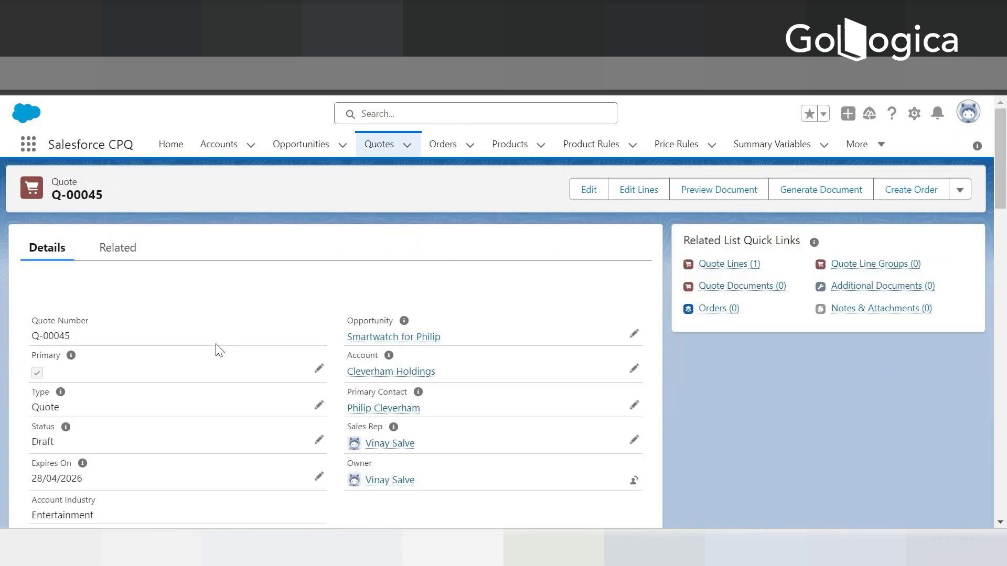
mouse_move(400, 341)
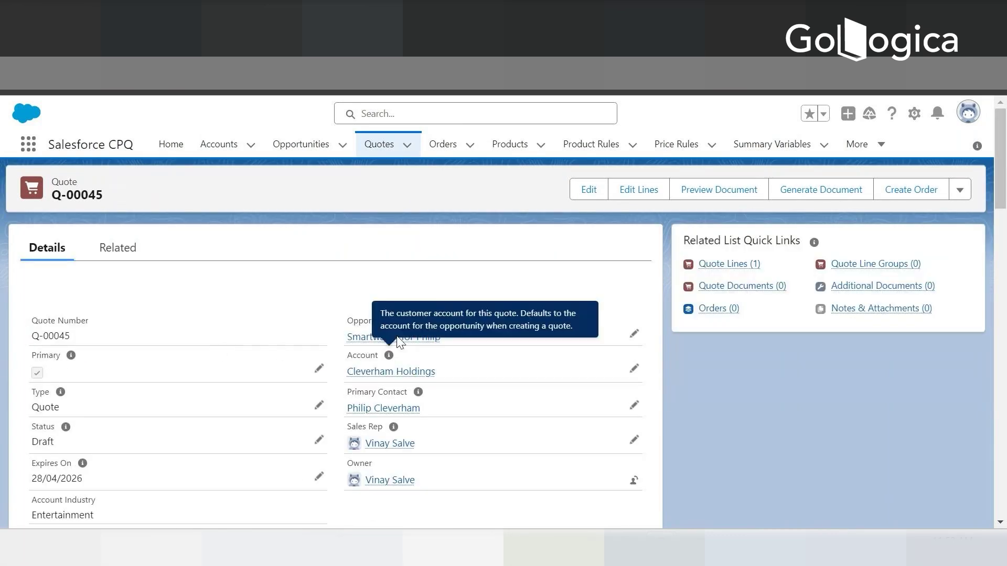
right_click(364, 340)
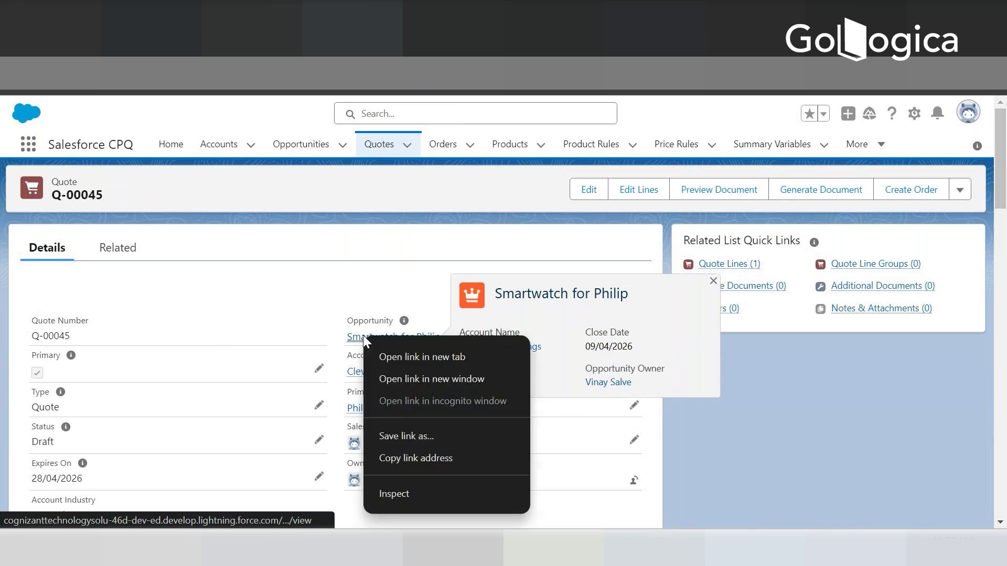
click(404, 351)
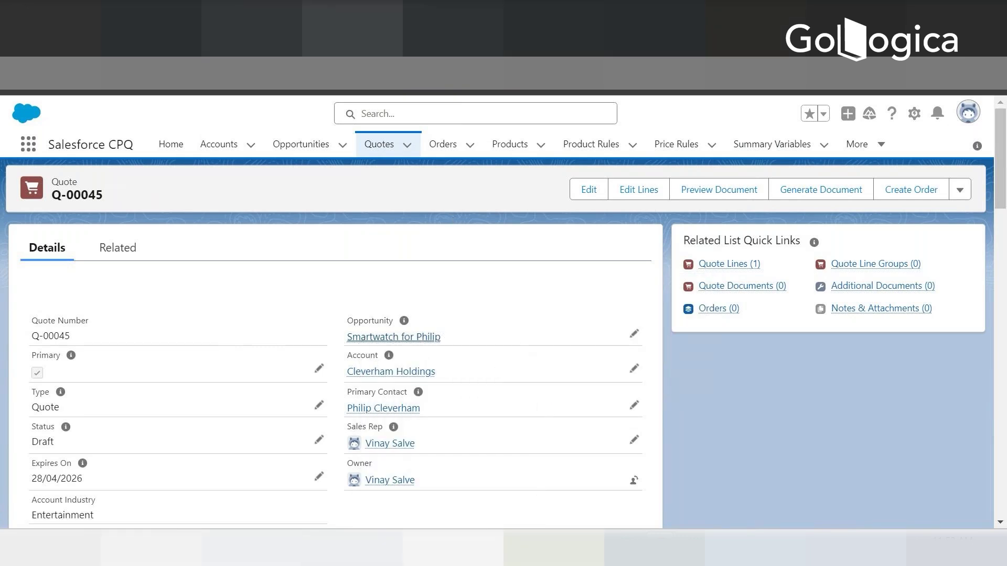
key(ctrl+Tab)
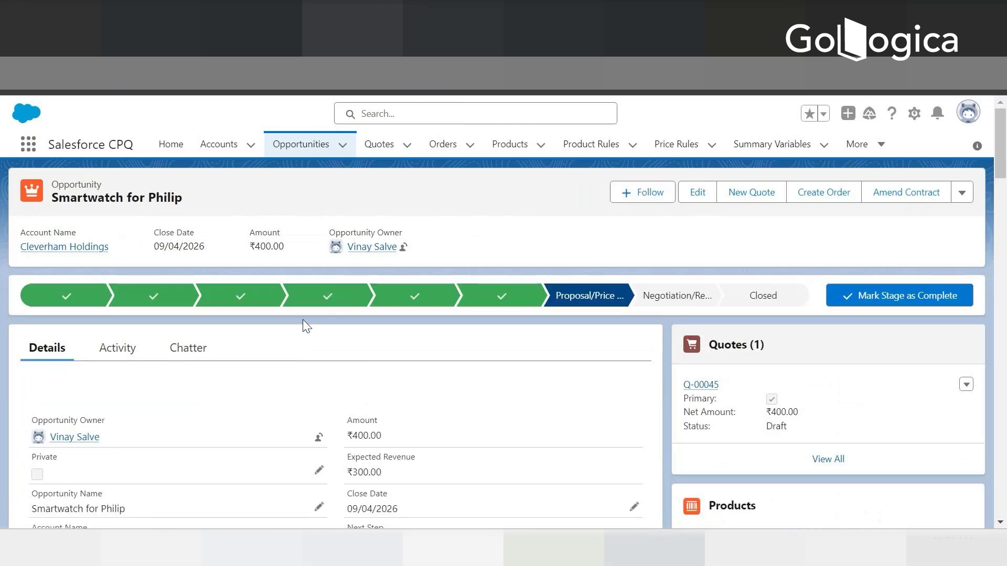
Examine the opportunity's details, Salesforce CPQ Information and related lists, including Products and Stage History
scroll(687, 358, down, 2)
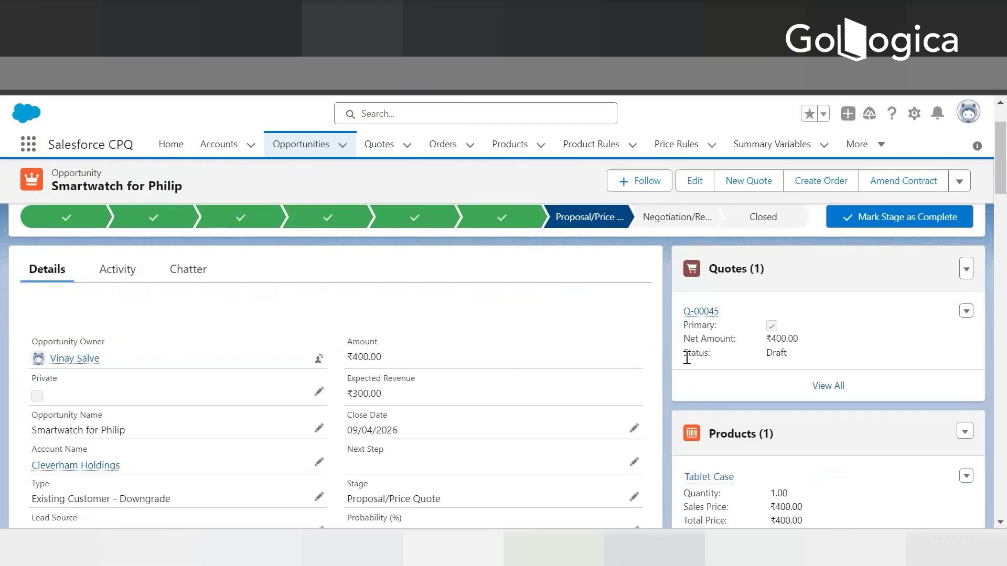
scroll(659, 367, down, 5)
scroll(653, 375, down, 3)
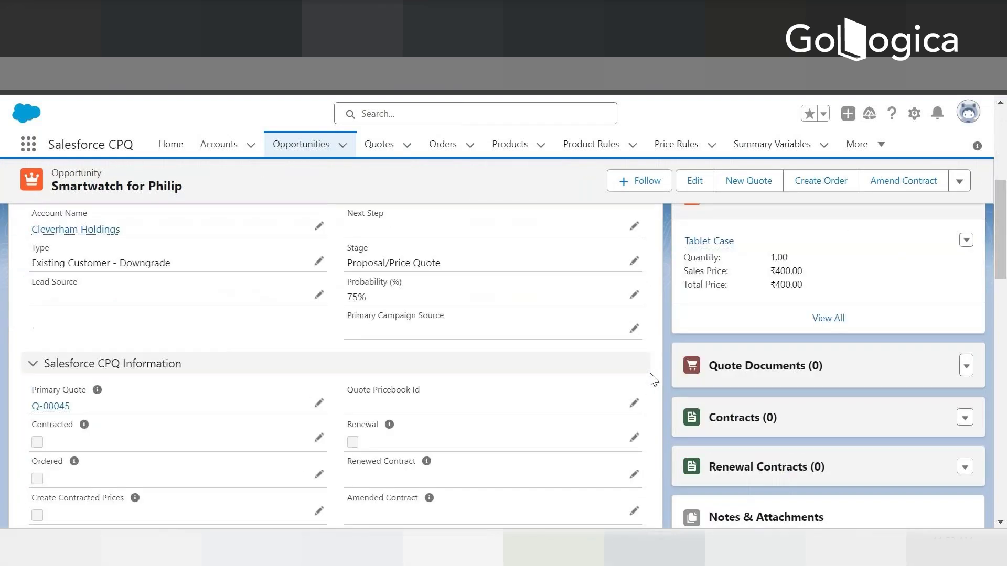
scroll(577, 382, down, 2)
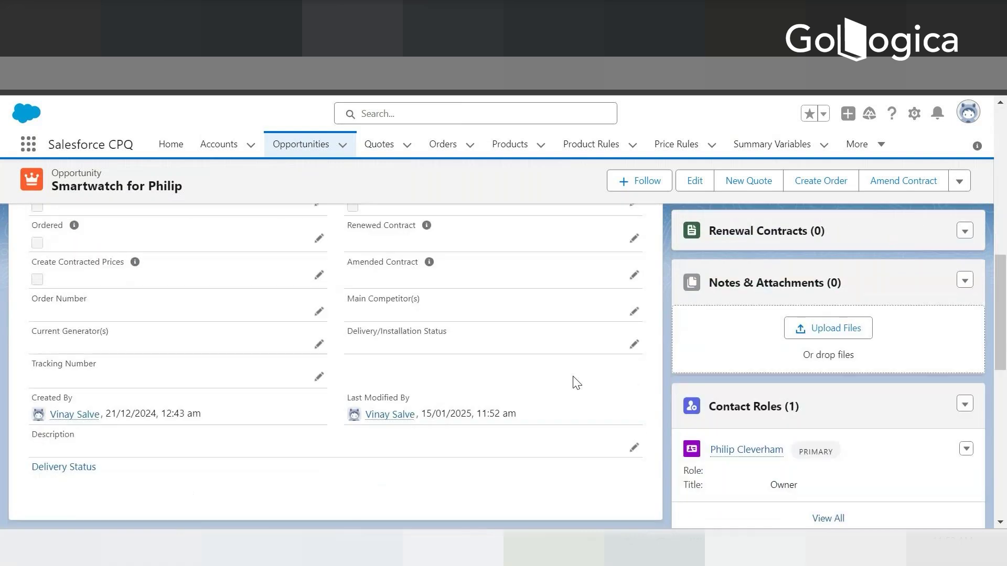
scroll(551, 383, down, 2)
scroll(372, 365, up, 4)
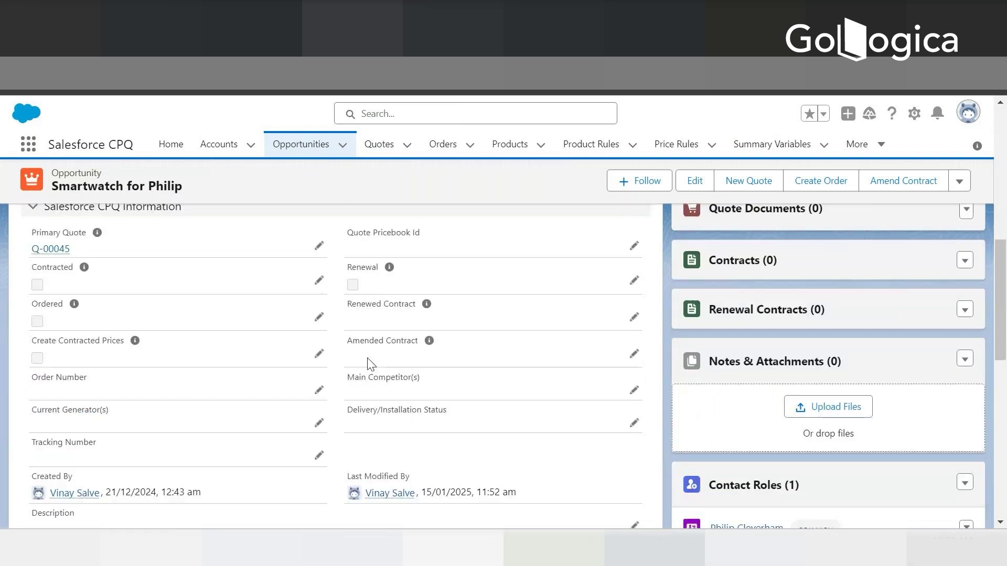
scroll(452, 376, up, 6)
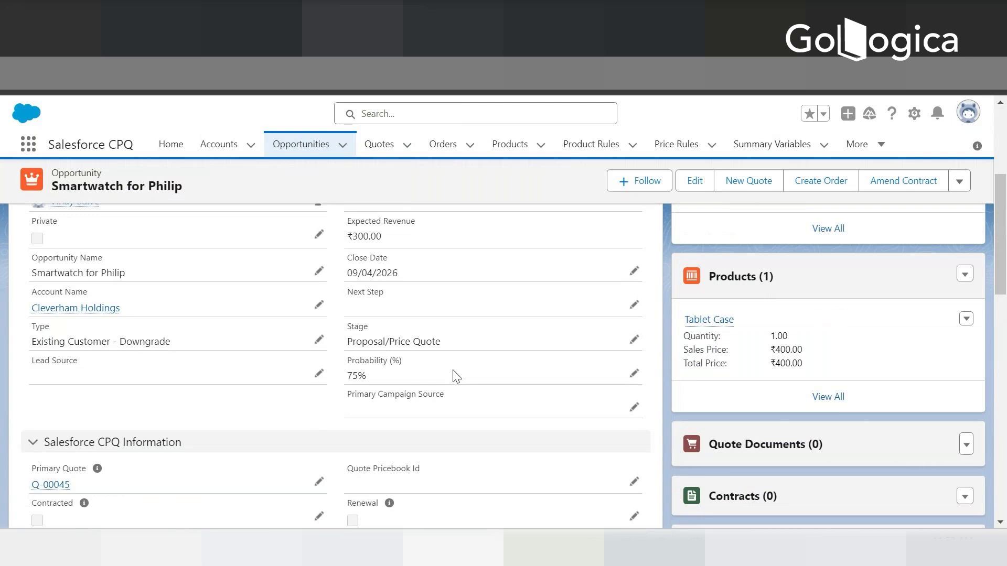
scroll(457, 377, up, 3)
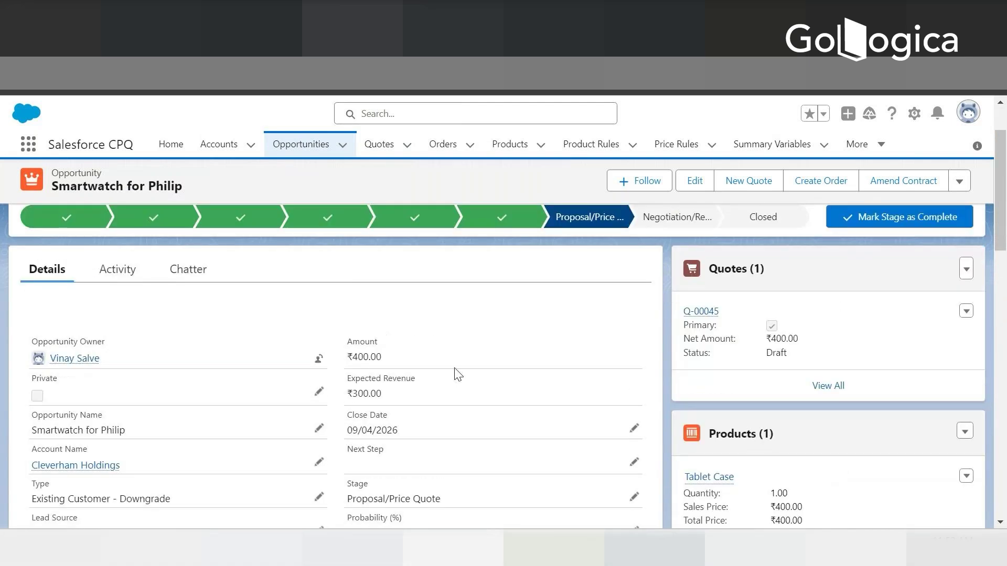
scroll(461, 371, down, 10)
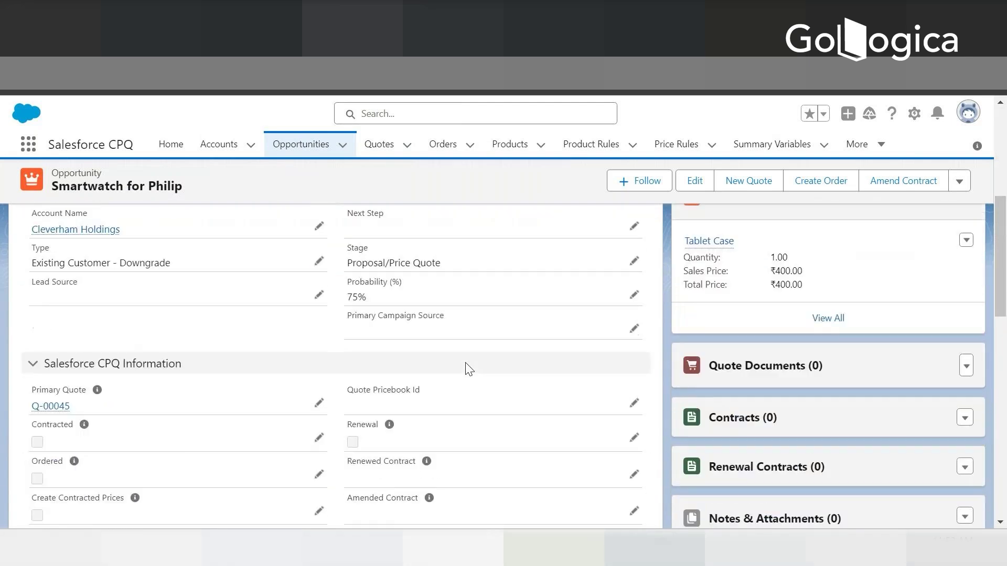
scroll(468, 370, down, 7)
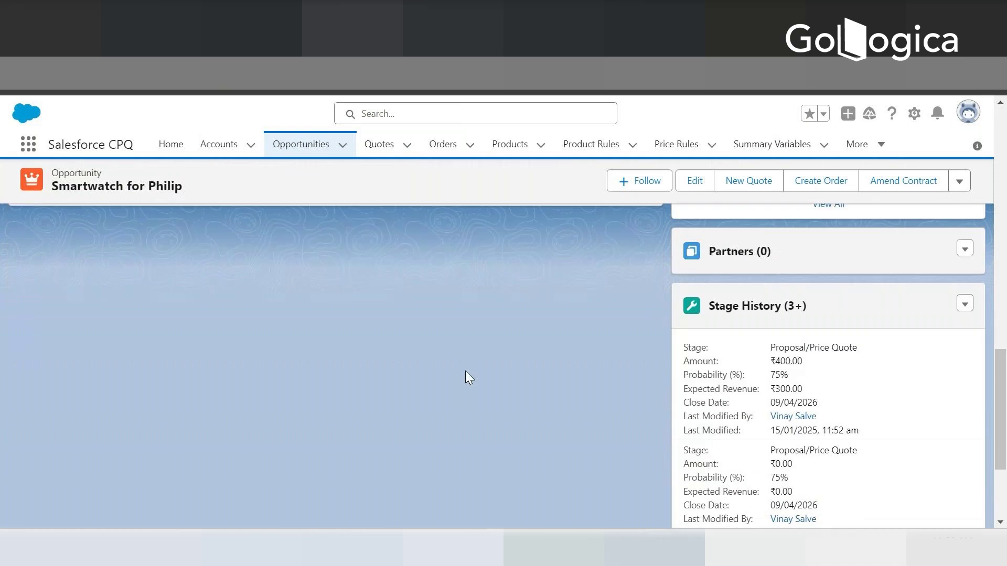
scroll(469, 378, down, 3)
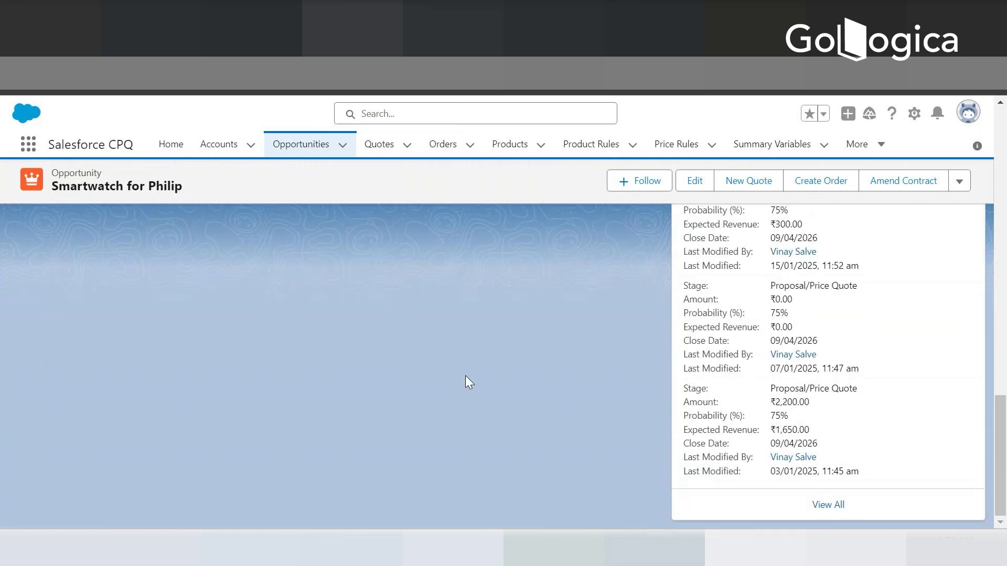
scroll(398, 362, up, 3)
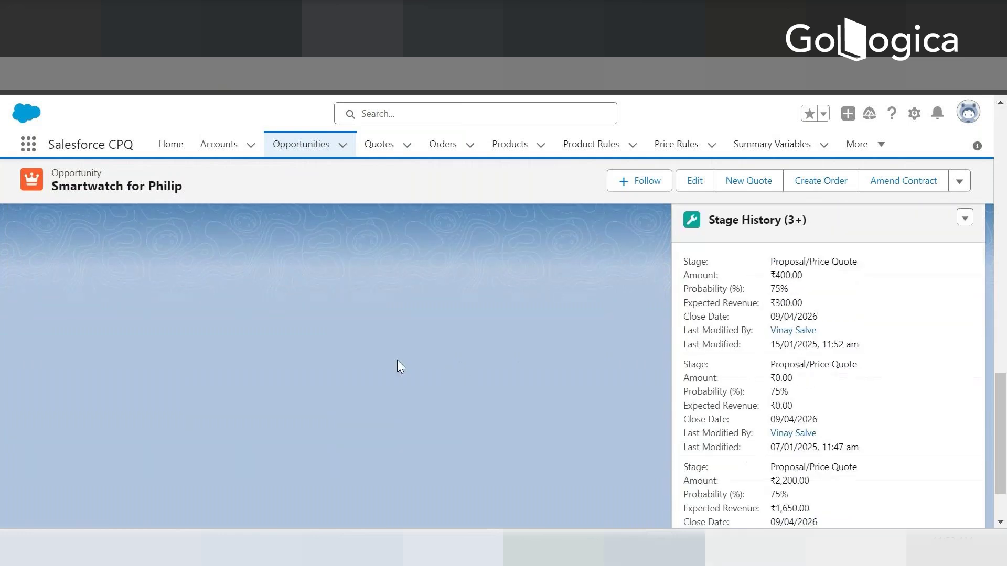
scroll(401, 366, up, 3)
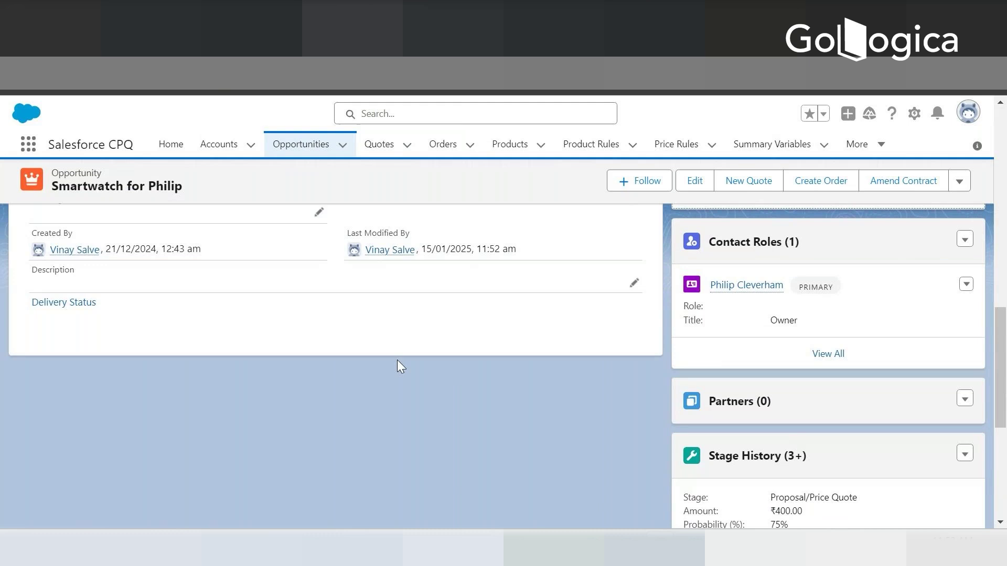
scroll(396, 365, down, 2)
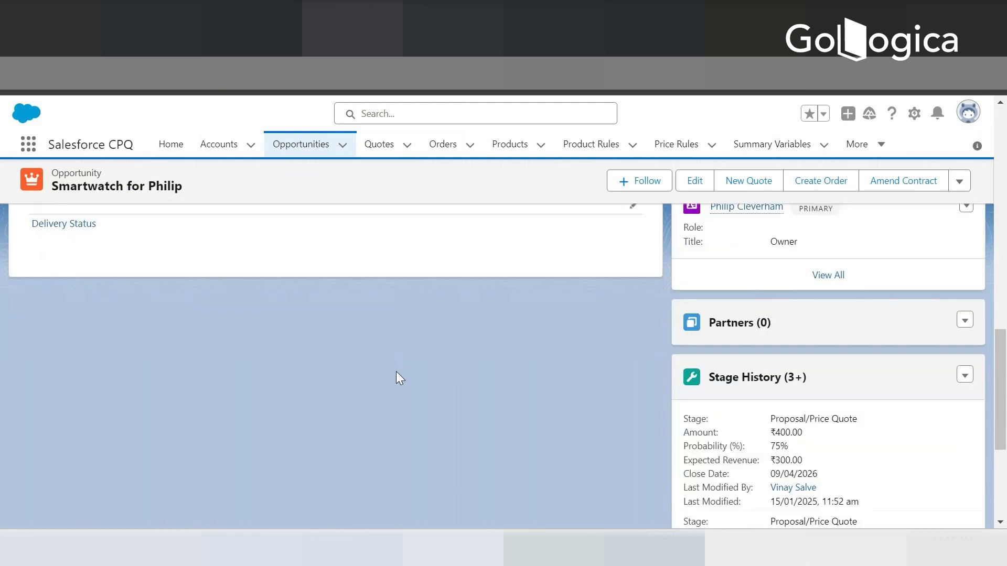
scroll(400, 377, down, 2)
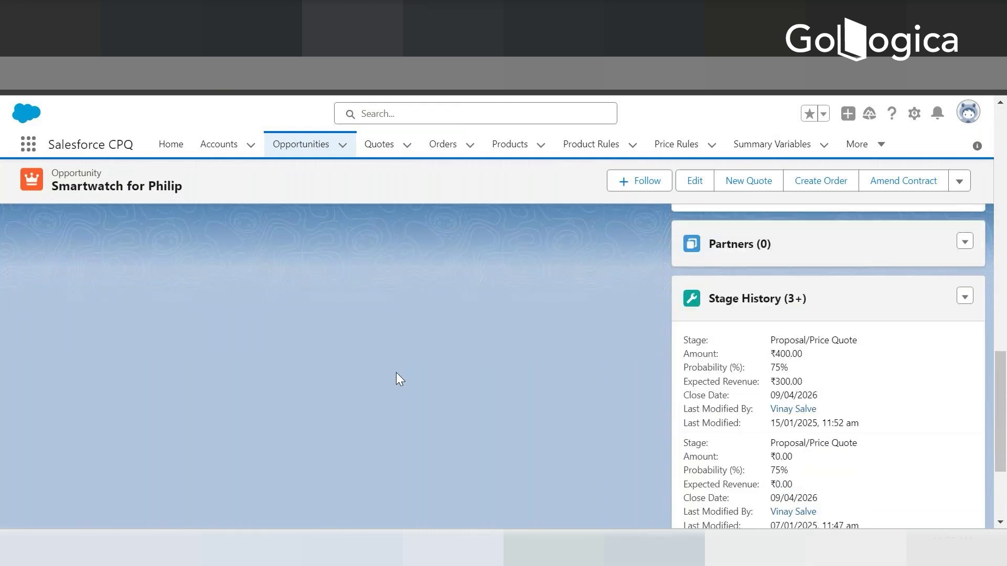
scroll(400, 375, down, 2)
scroll(79, 353, up, 10)
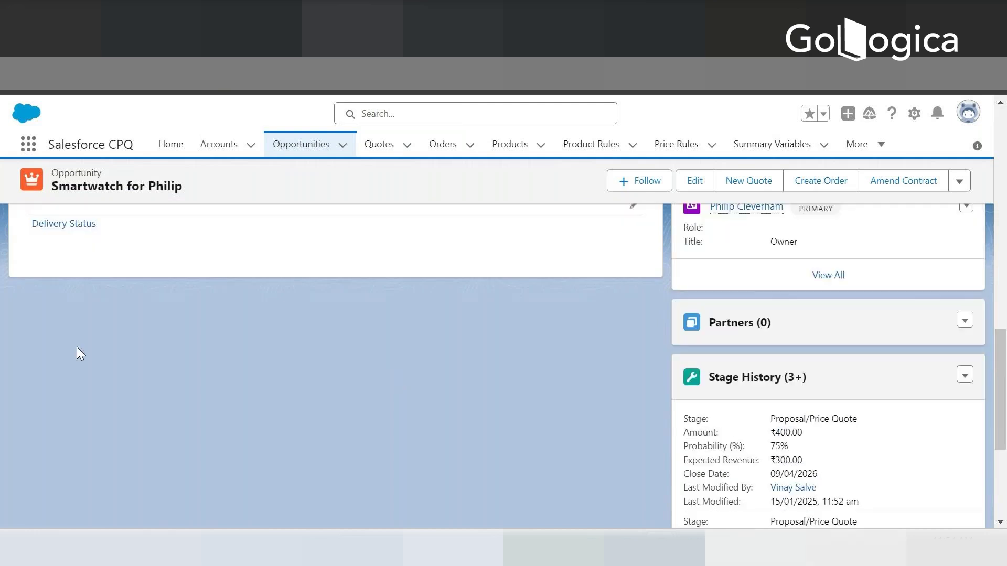
Leave the opportunity and examine the Slab Discount - Amount schedule's discount tiers, related lists, and advanced settings field descriptions, including Quote Line and Original Discount Schedule
scroll(157, 312, up, 6)
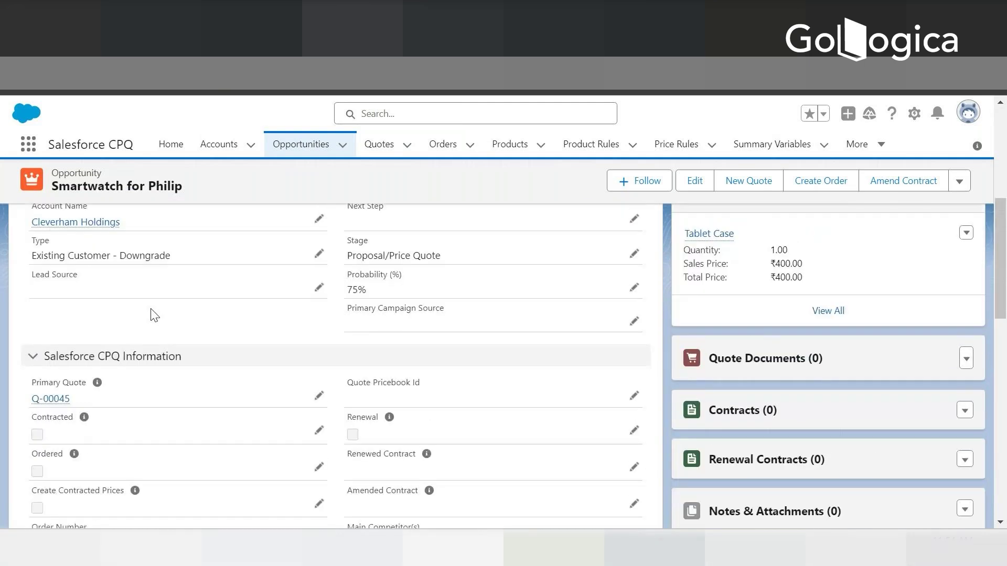
scroll(168, 309, up, 4)
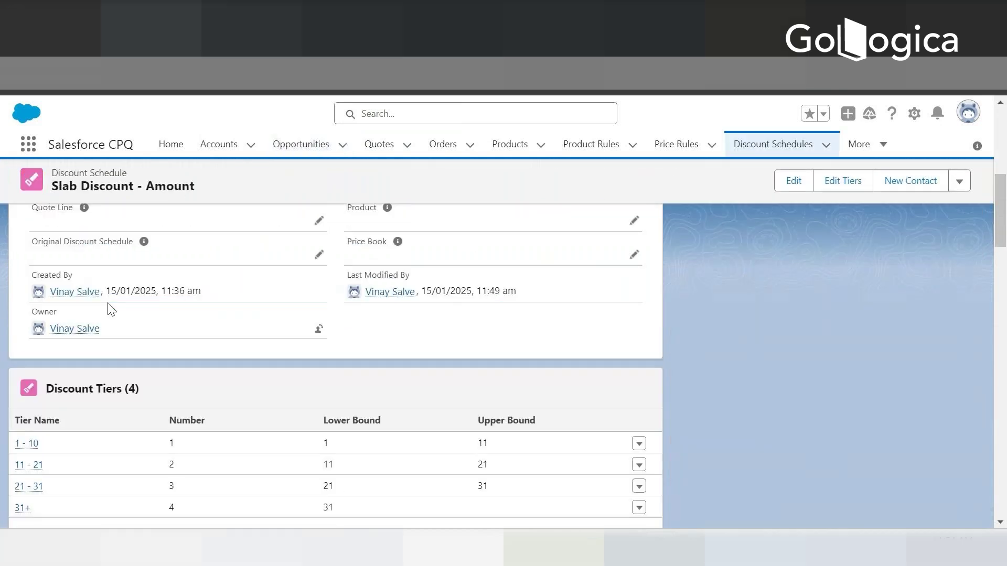
scroll(344, 398, down, 3)
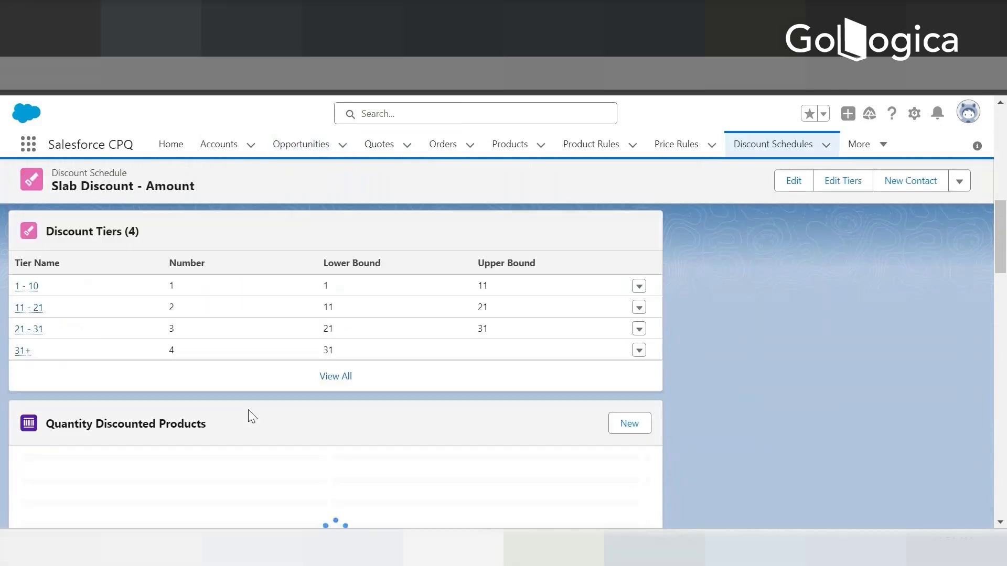
scroll(252, 417, down, 4)
scroll(260, 419, down, 3)
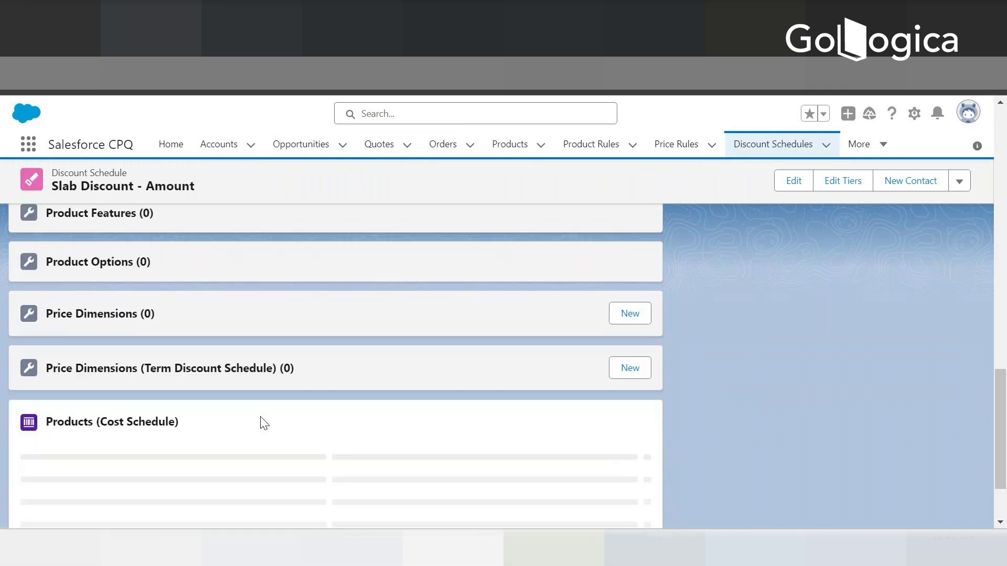
scroll(269, 399, up, 13)
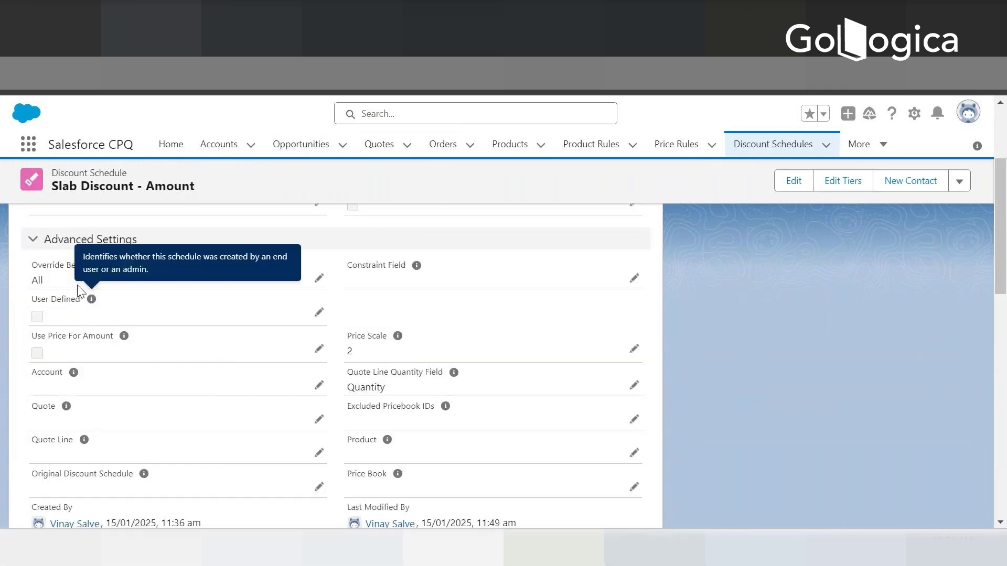
mouse_move(74, 375)
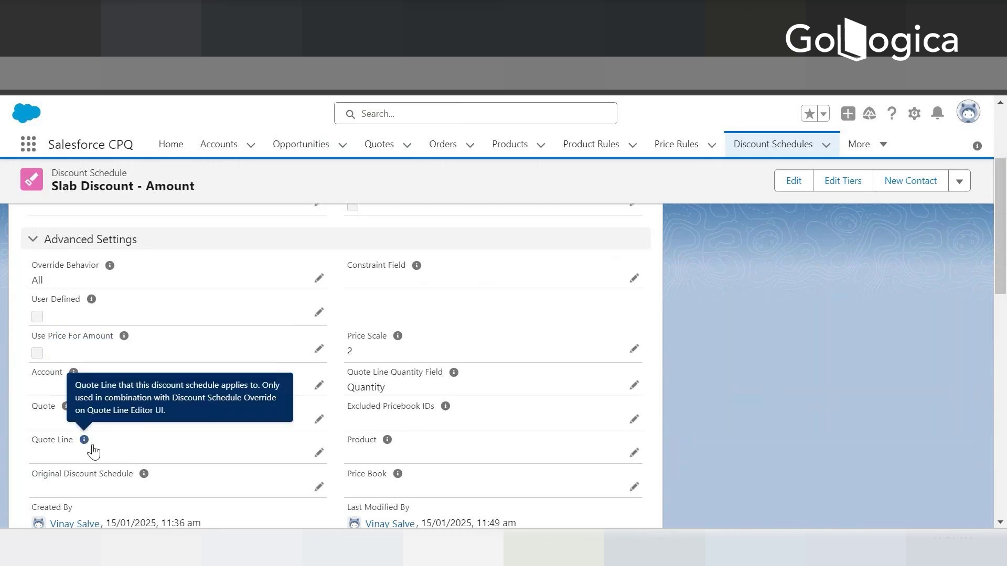
mouse_move(144, 475)
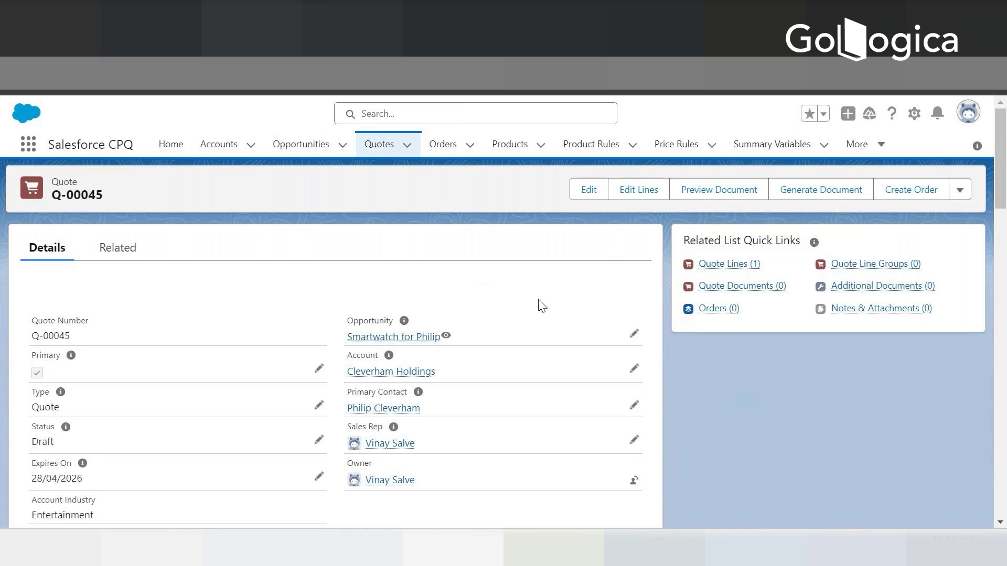
Check the Tablet Case entry in the quote's line list and return to the quote record
click(728, 265)
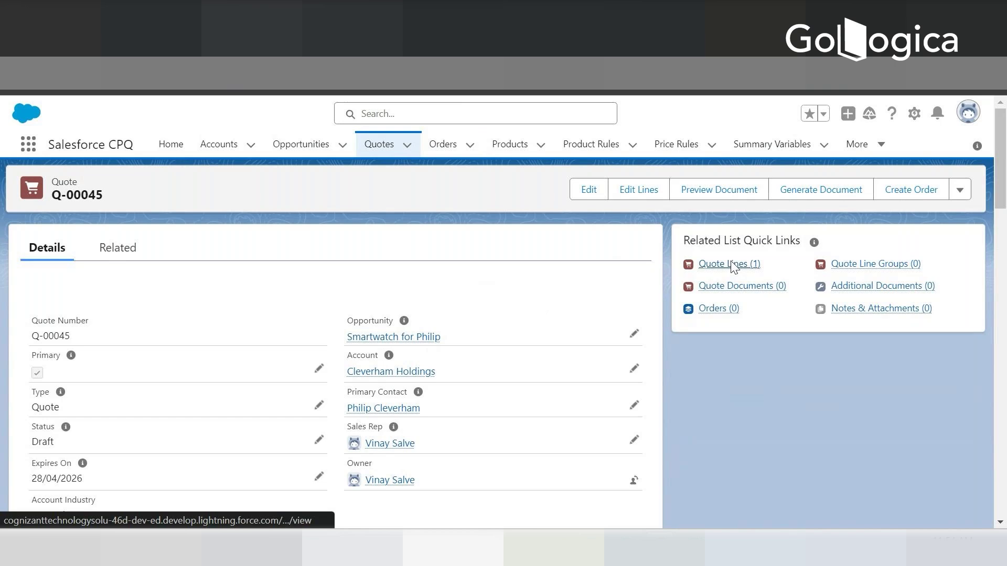
click(57, 271)
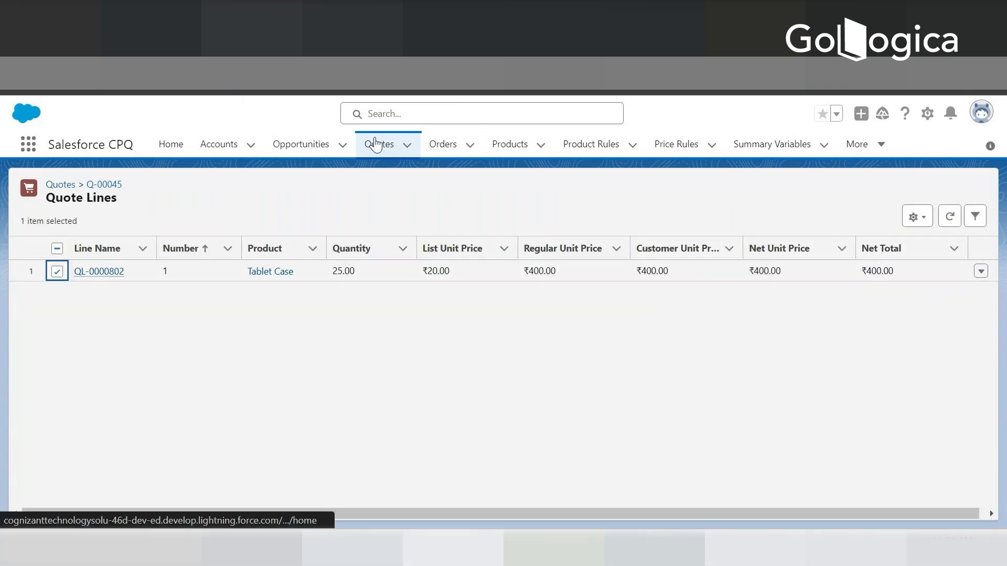
click(103, 186)
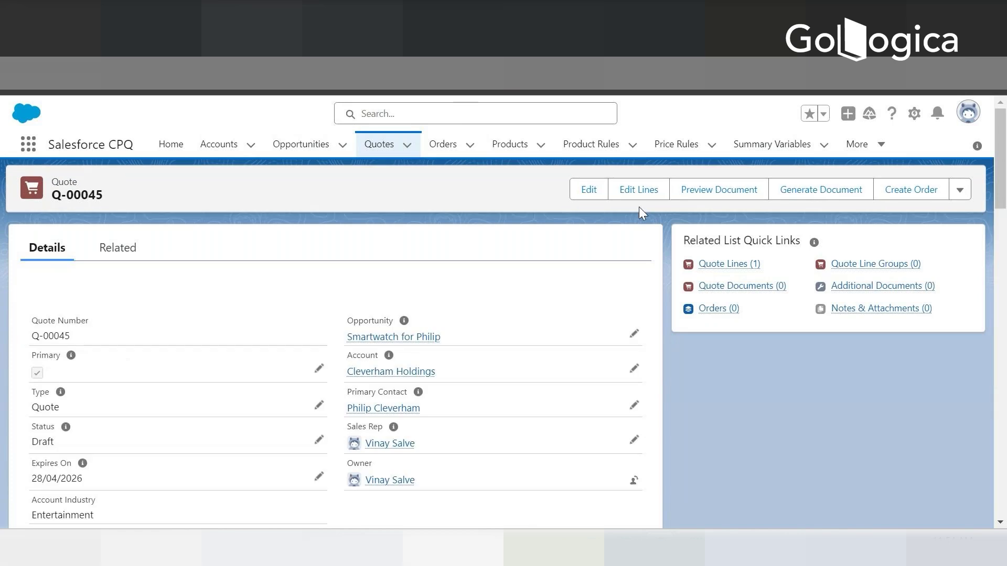
Delete all existing lines from the quote in the line editor and quick-save it
click(632, 191)
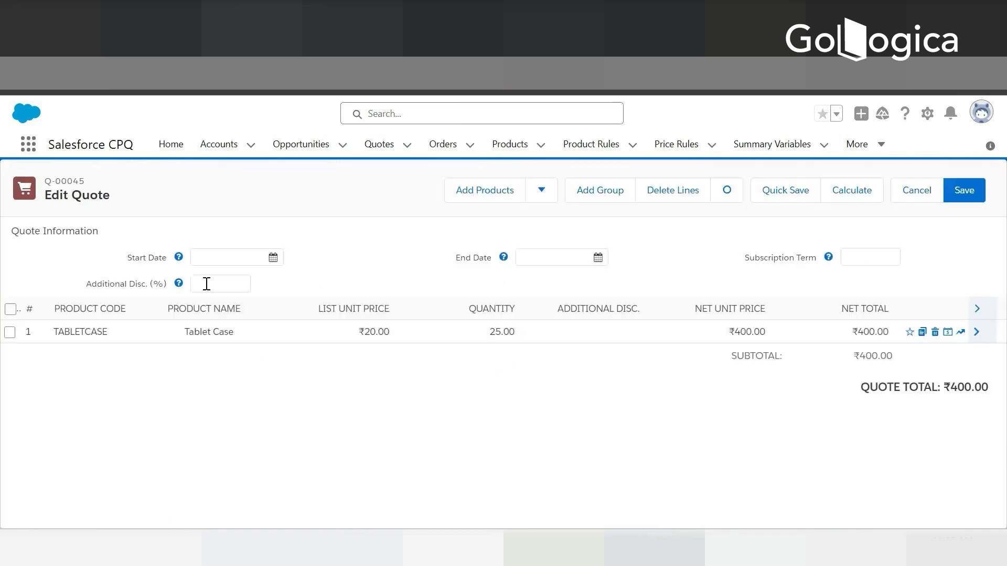
click(10, 310)
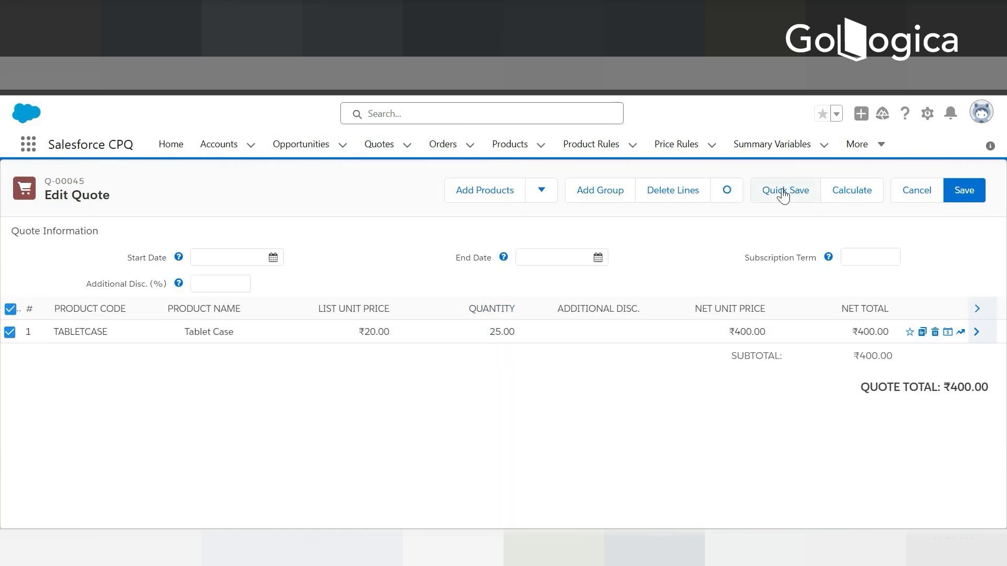
click(673, 190)
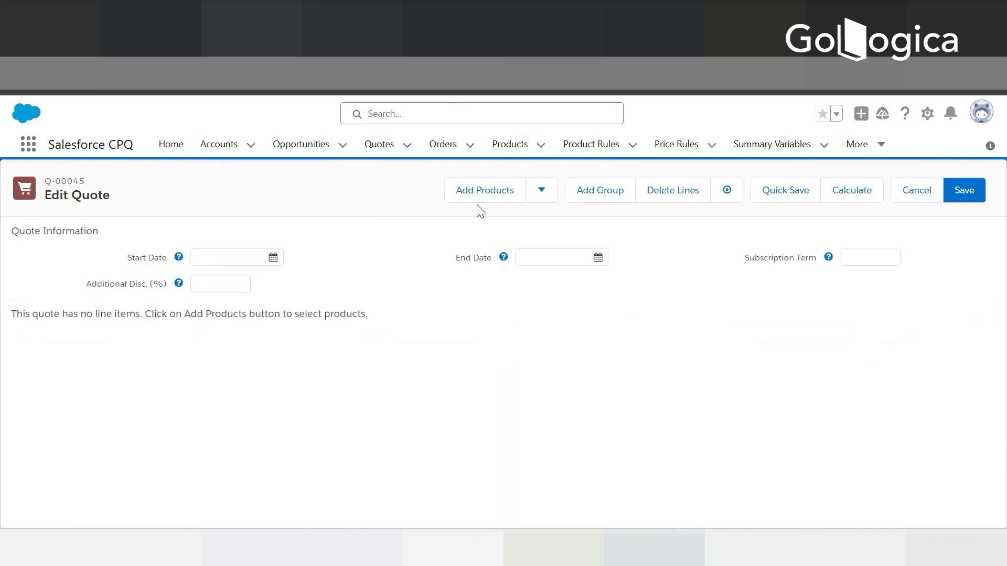
click(781, 206)
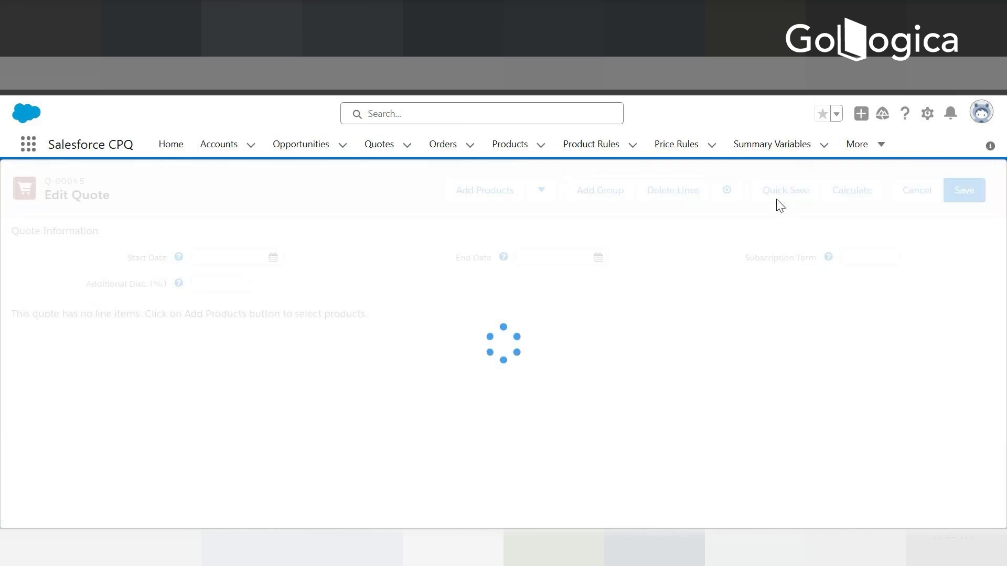
Search the product selection for Tablet Case and add it to the quote
click(473, 200)
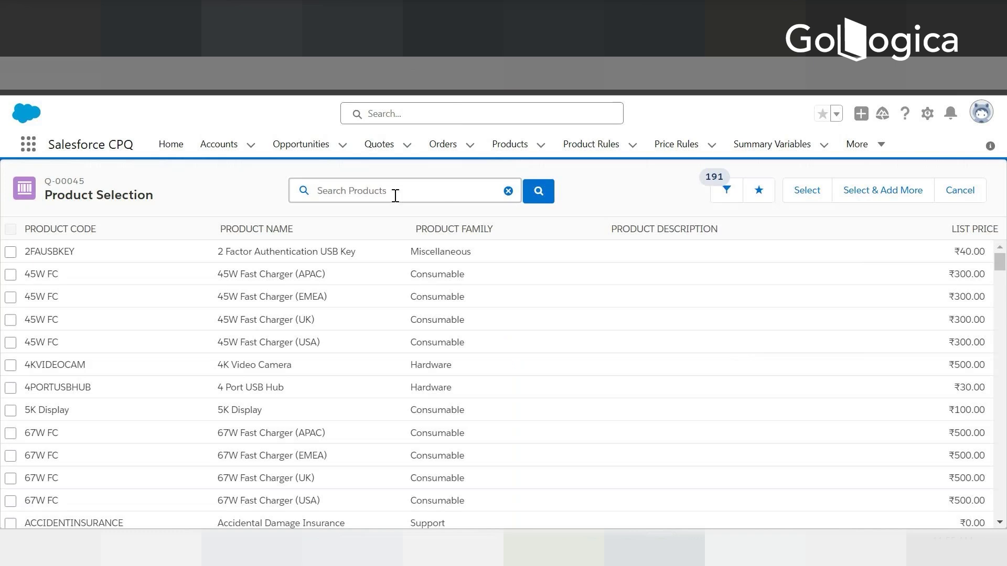
click(394, 195)
text(tablet)
click(322, 243)
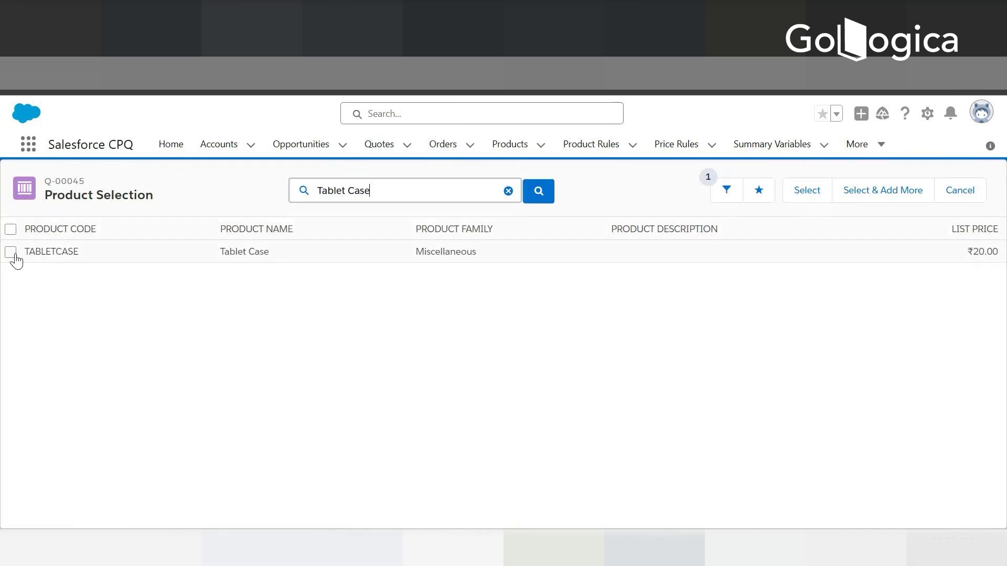
click(11, 252)
click(805, 194)
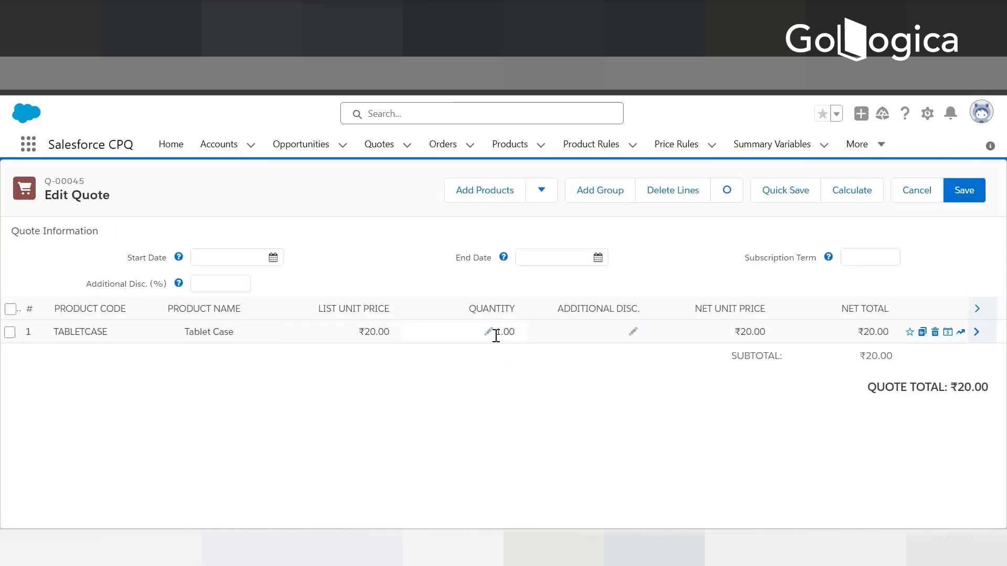
Set the Tablet Case line's quantity to 25, recalculate the quote, and save it
click(490, 332)
text(25)
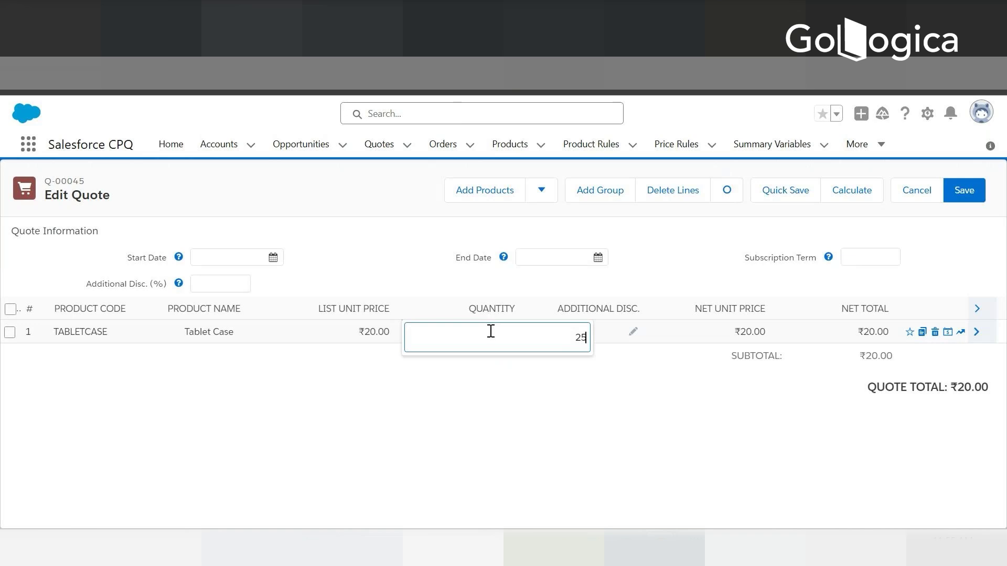
click(512, 395)
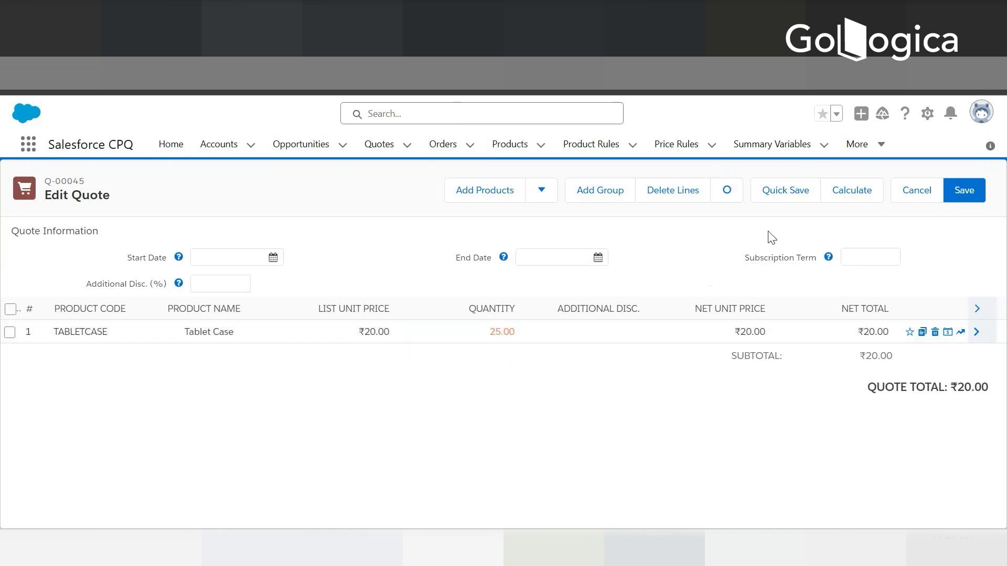
click(848, 195)
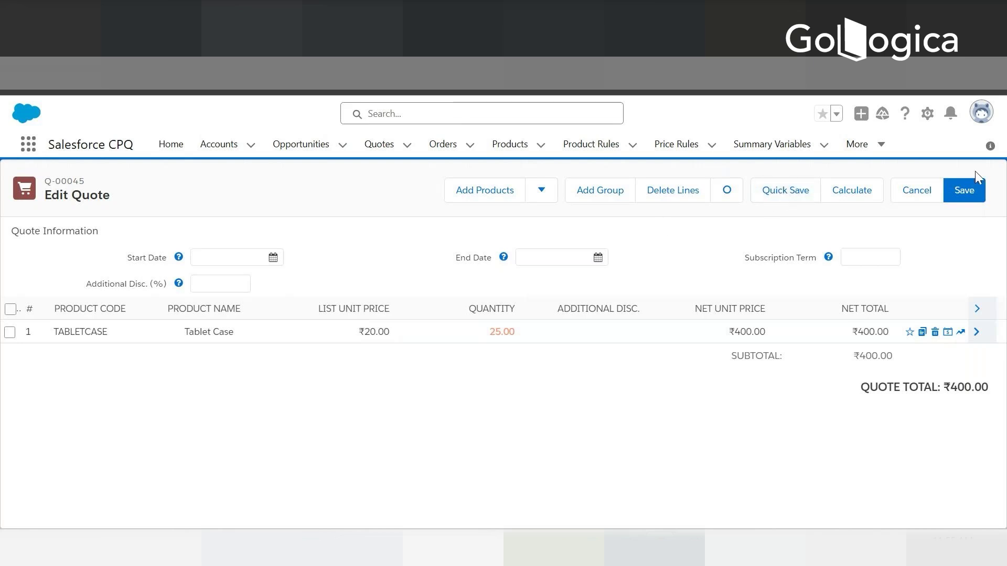
click(963, 191)
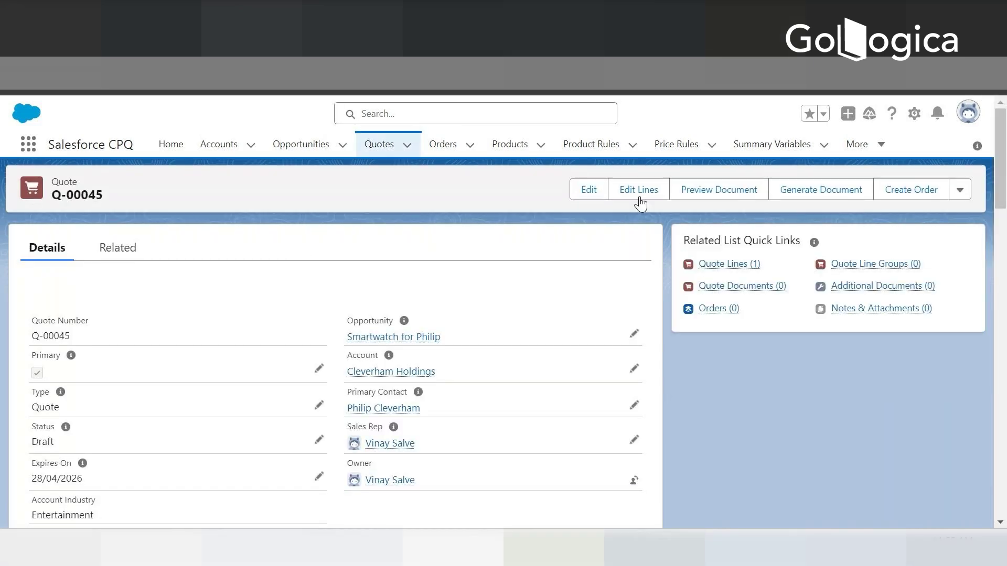
Override the 11 - 21 tier's discount to 7 in the Tablet Case line's discount schedule, and save both the schedule and the quote
click(640, 198)
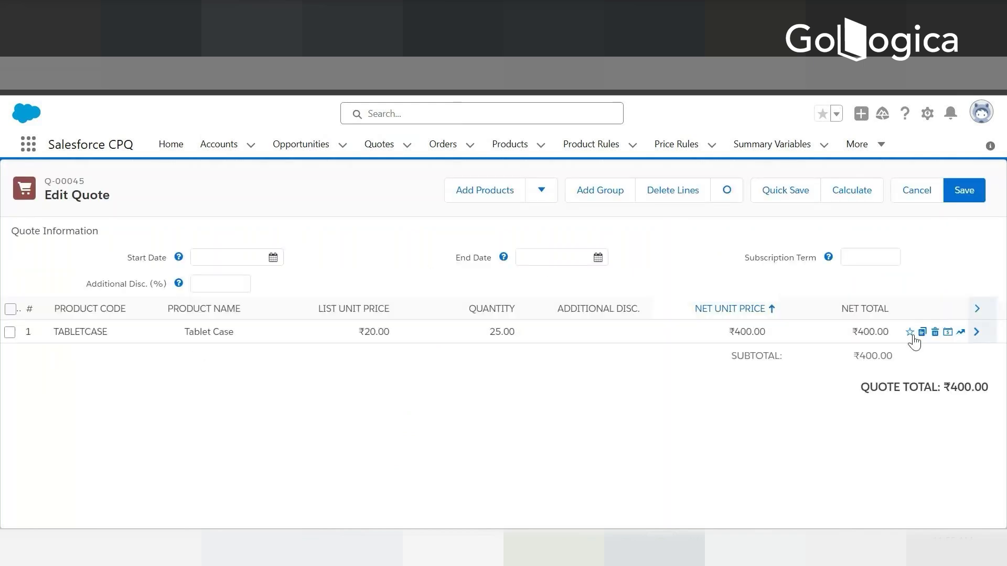
click(948, 333)
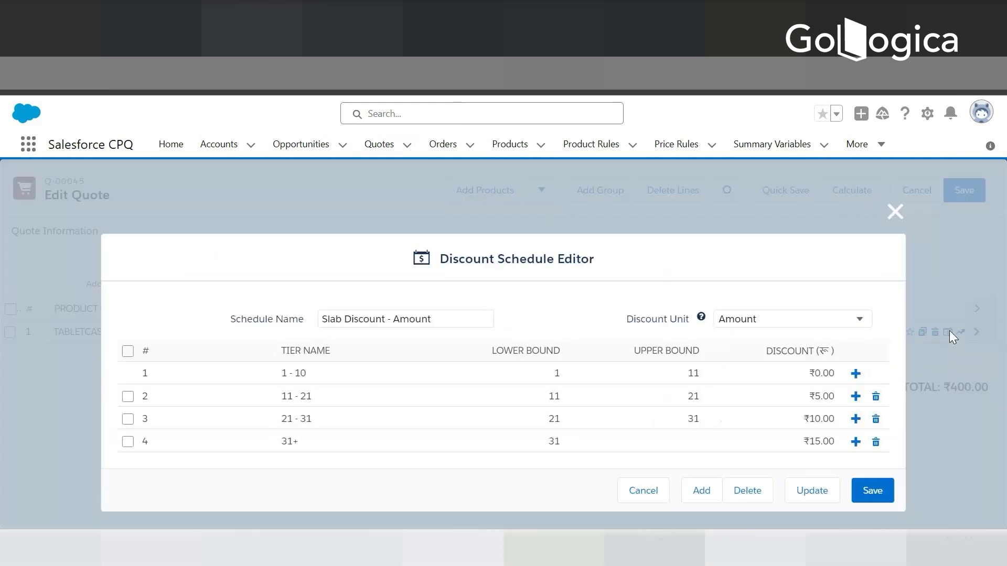
click(813, 396)
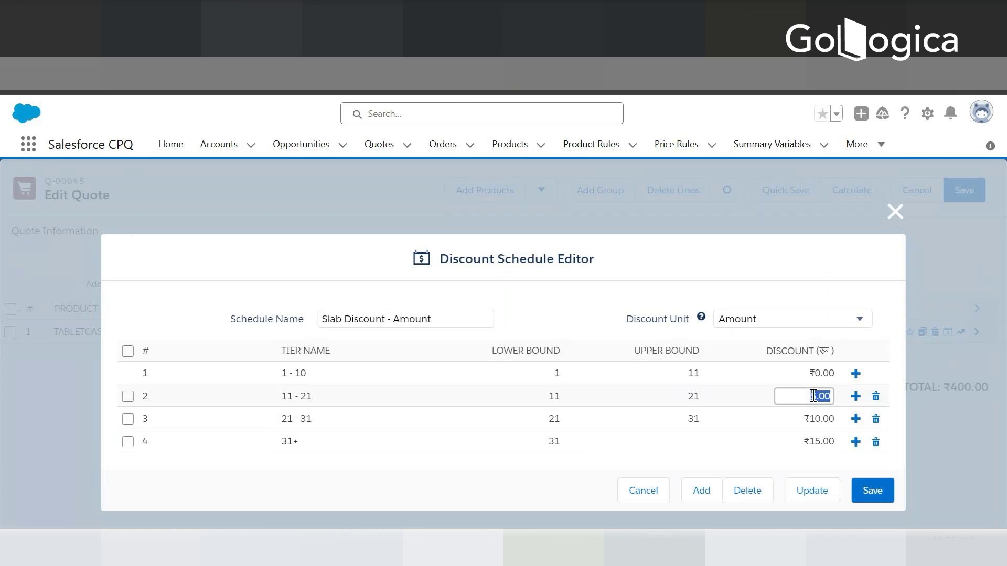
text(7)
click(836, 289)
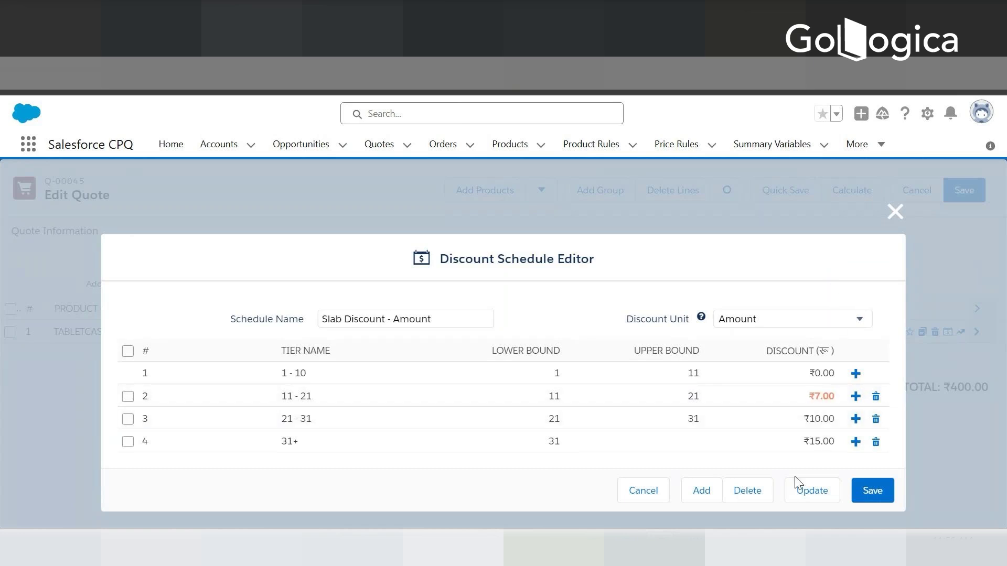
click(806, 495)
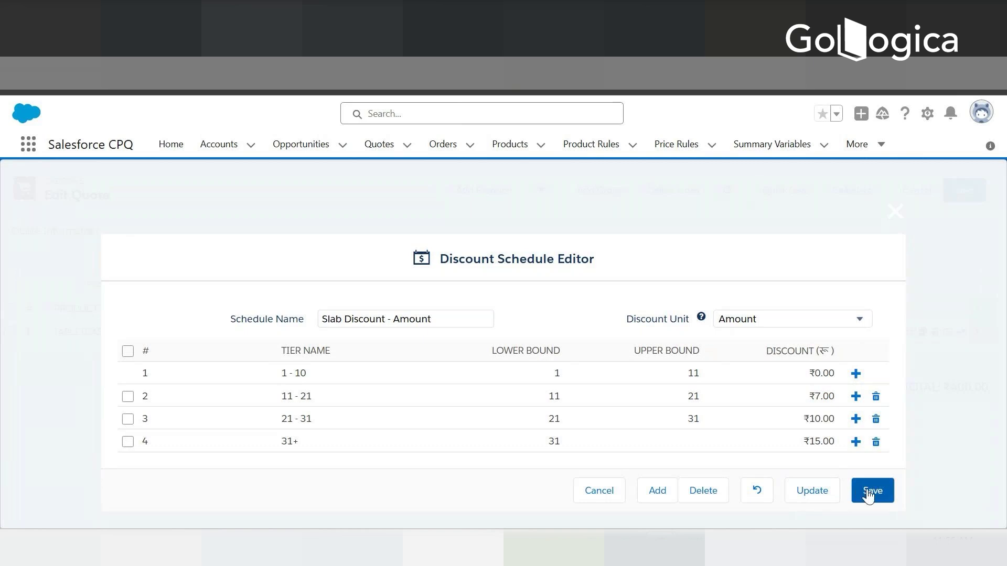
click(870, 493)
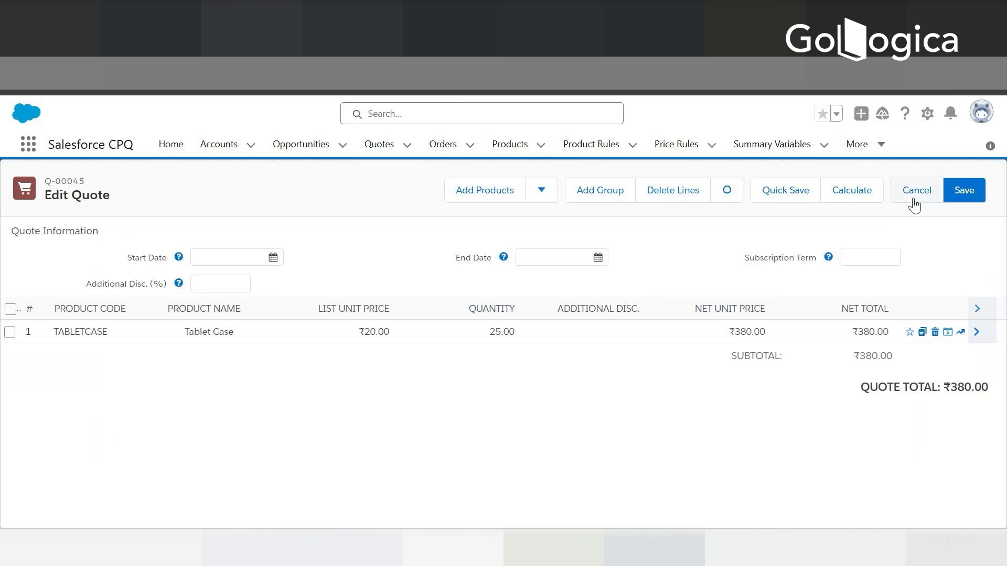
click(965, 193)
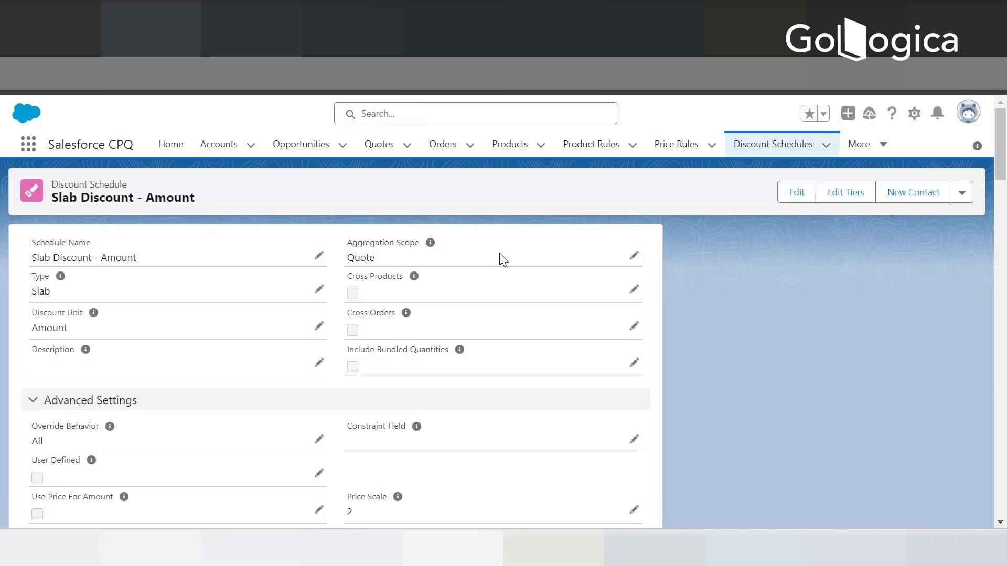
Recheck the original Slab Discount - Amount schedule's advanced settings and reload its record
scroll(486, 281, down, 5)
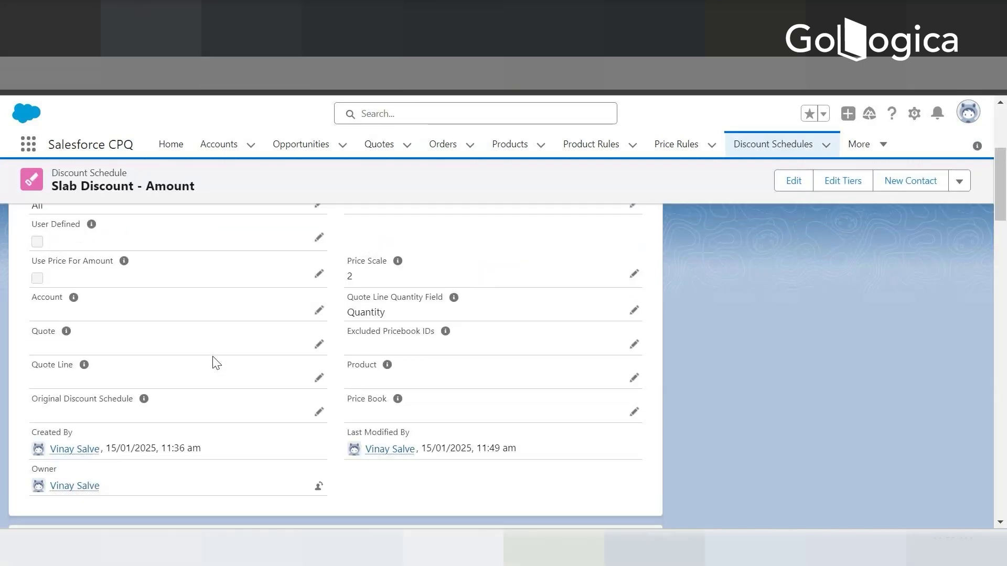
scroll(299, 183, up, 2)
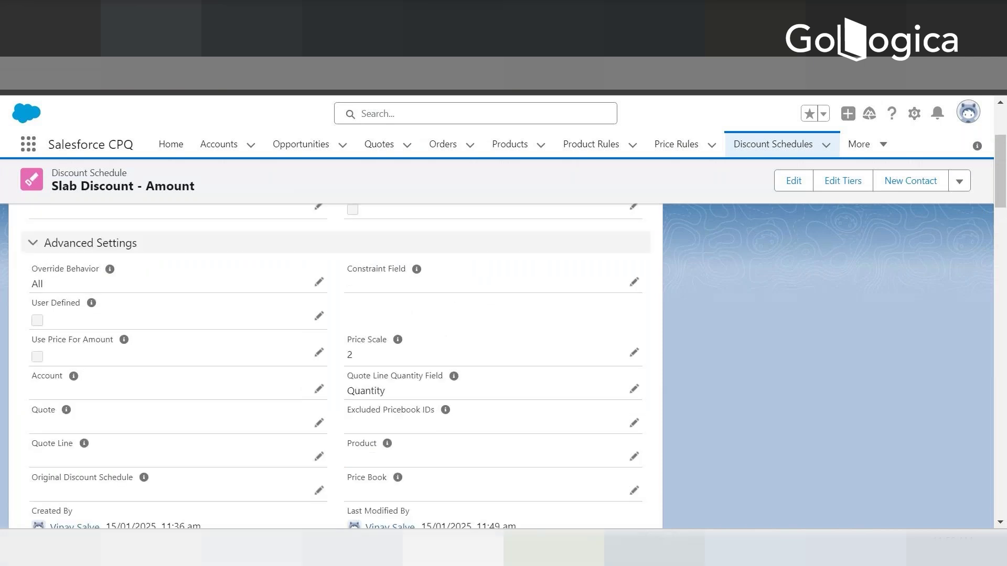
key(F5)
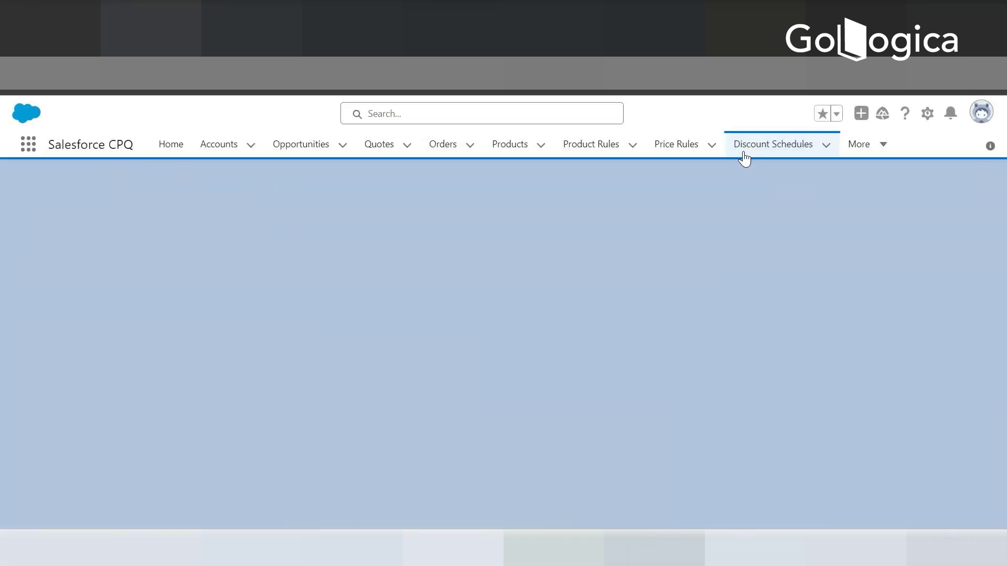
scroll(124, 427, down, 5)
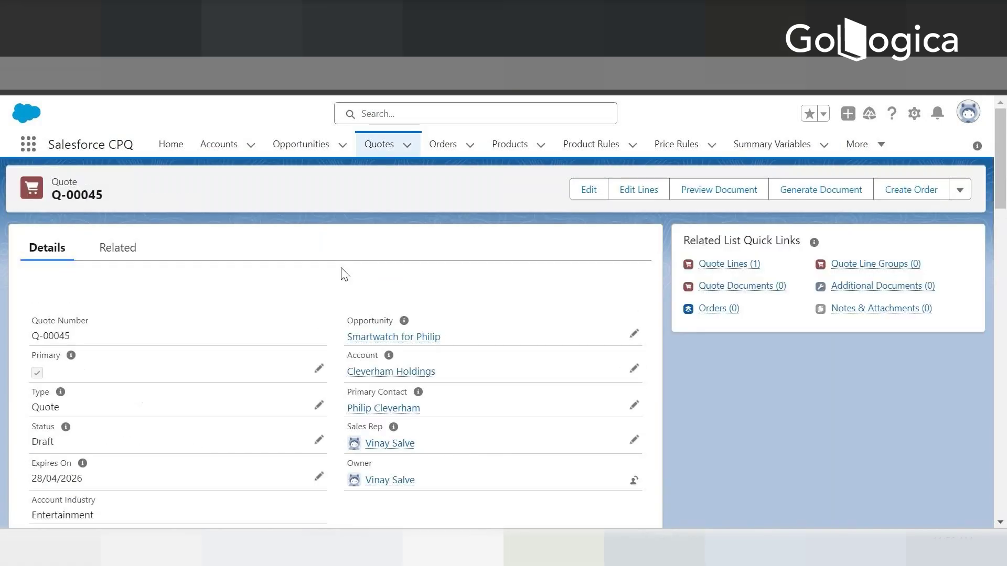
Examine the quote's details from Contract Information through Additional Text, including its pricing defaults and calculated prices
scroll(427, 283, down, 2)
scroll(501, 337, down, 3)
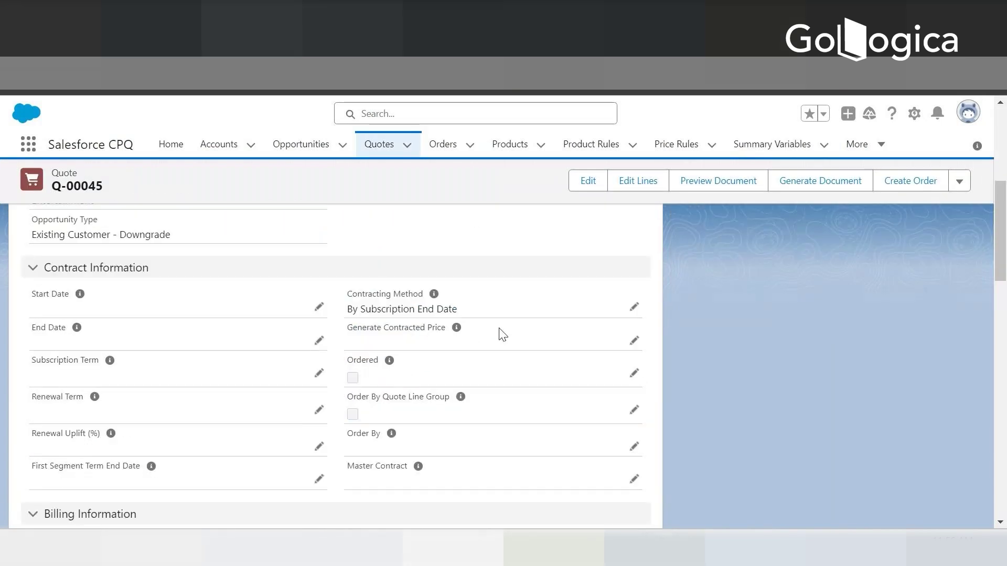
scroll(511, 334, down, 3)
scroll(519, 338, down, 5)
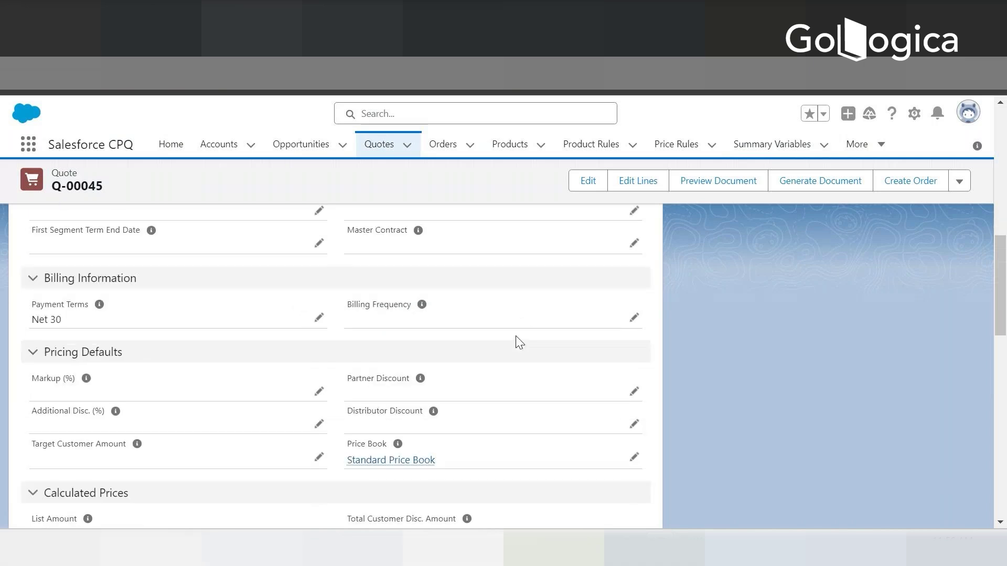
scroll(518, 342, down, 2)
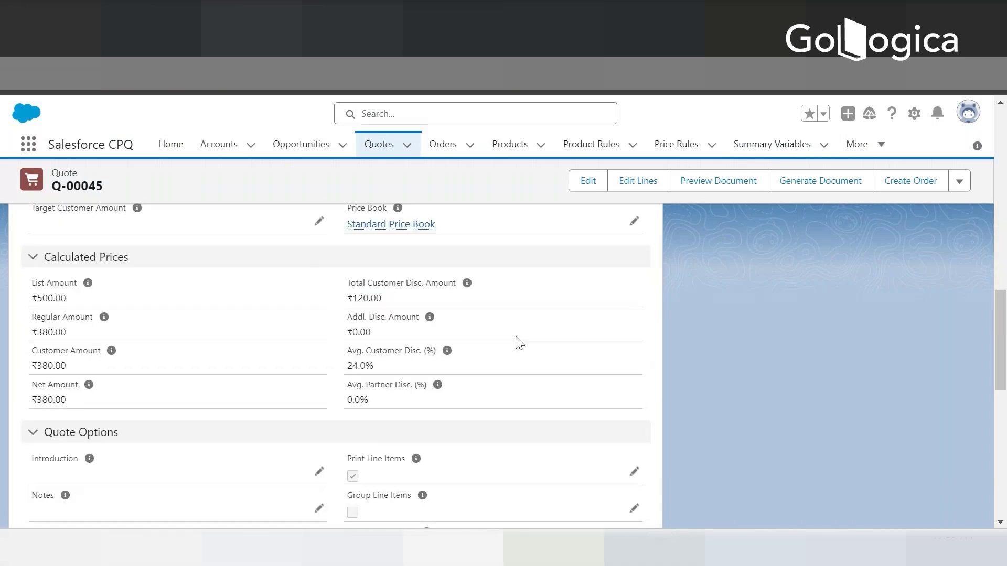
scroll(518, 342, down, 2)
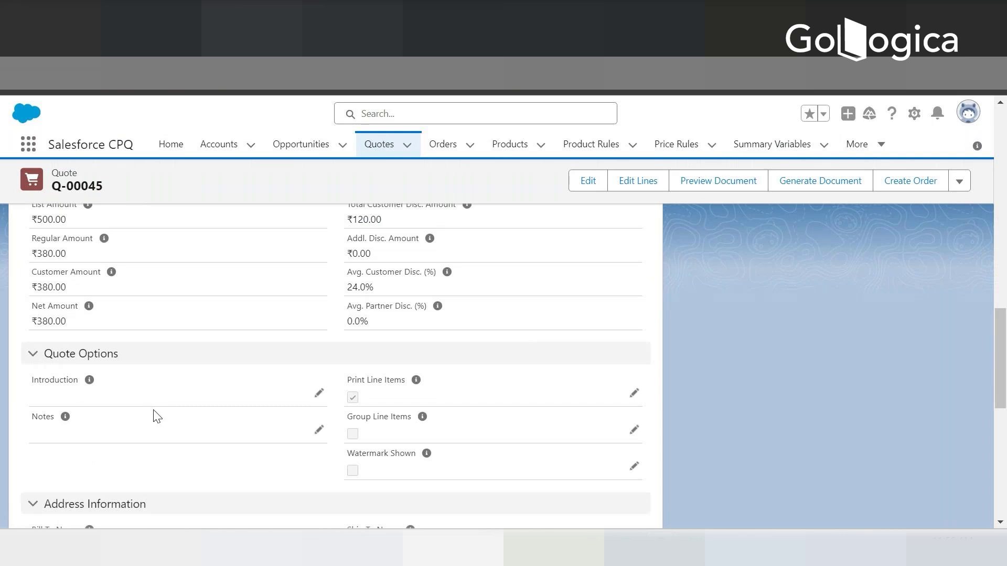
scroll(168, 416, down, 4)
scroll(181, 420, down, 3)
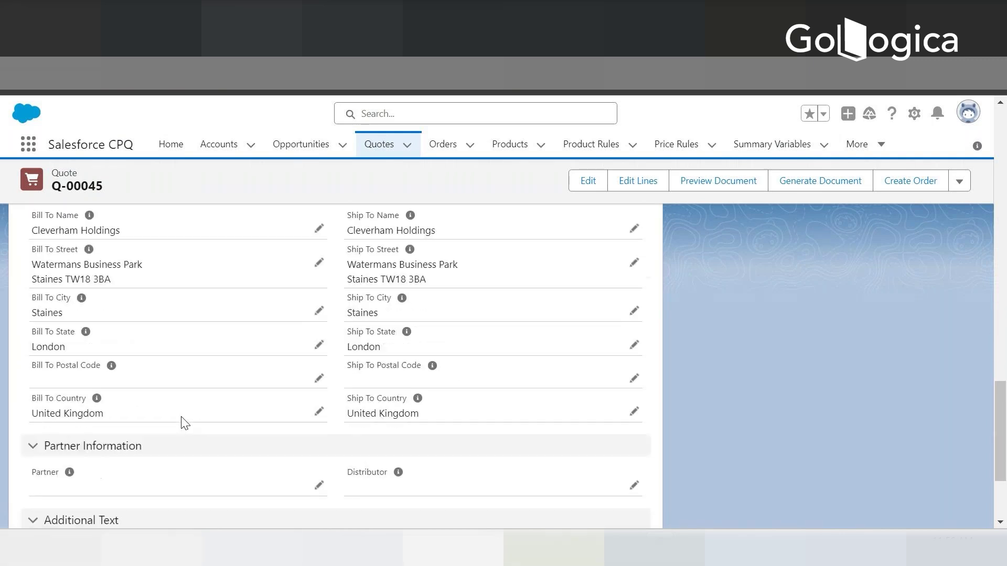
scroll(188, 421, down, 1)
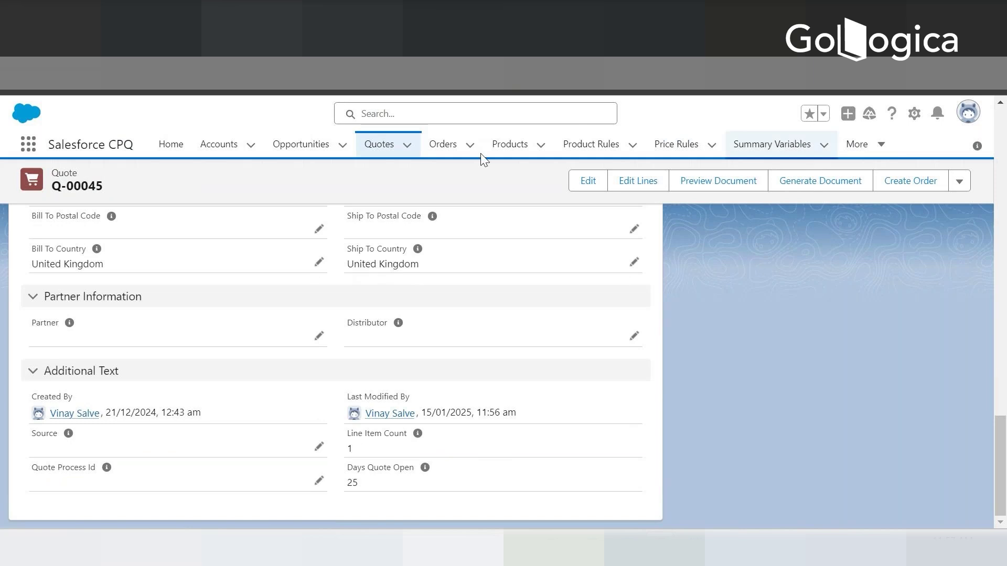
scroll(470, 249, up, 15)
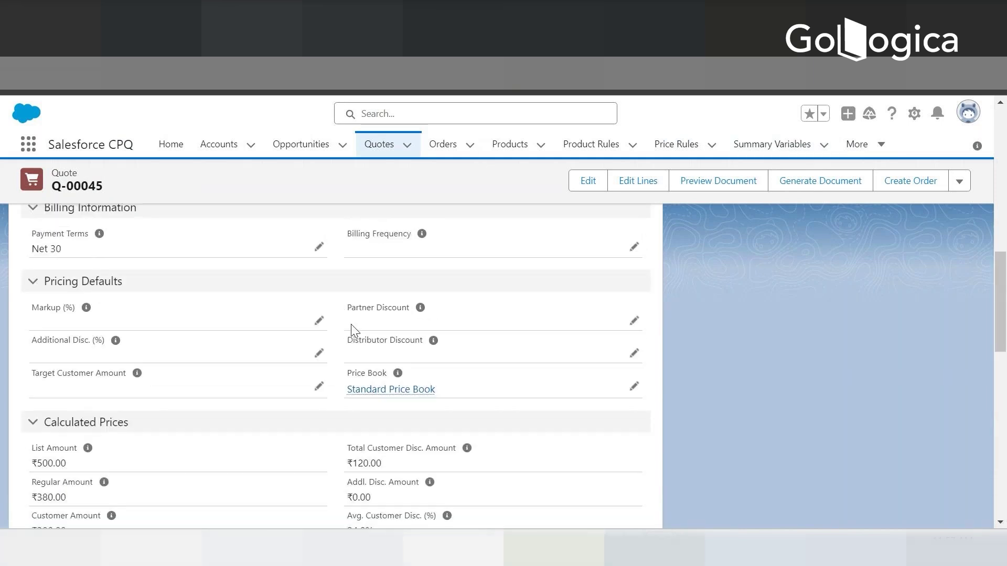
scroll(350, 324, up, 10)
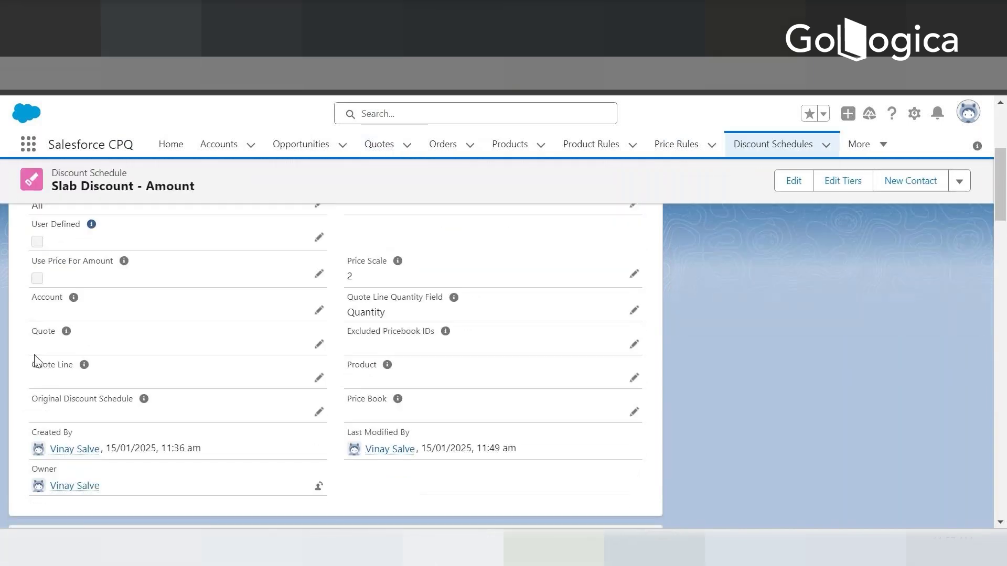